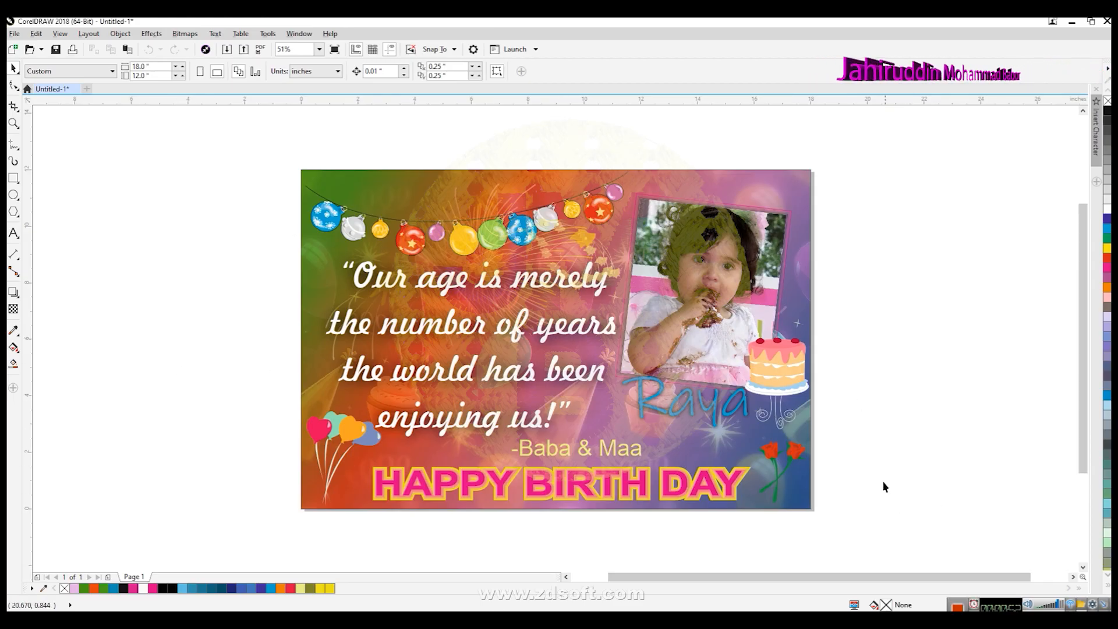
- Create a new blank document with an 18 x 12 inch page
scroll(875, 472, "down", 2)
key("h")
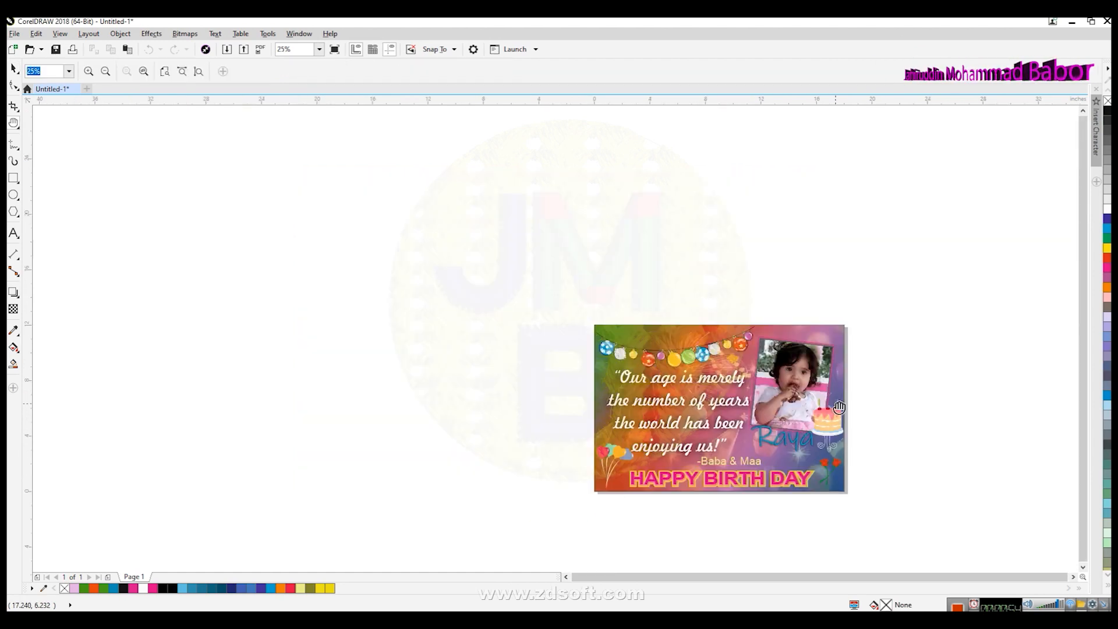
left_click_drag(850, 429, 549, 344)
left_click(13, 49)
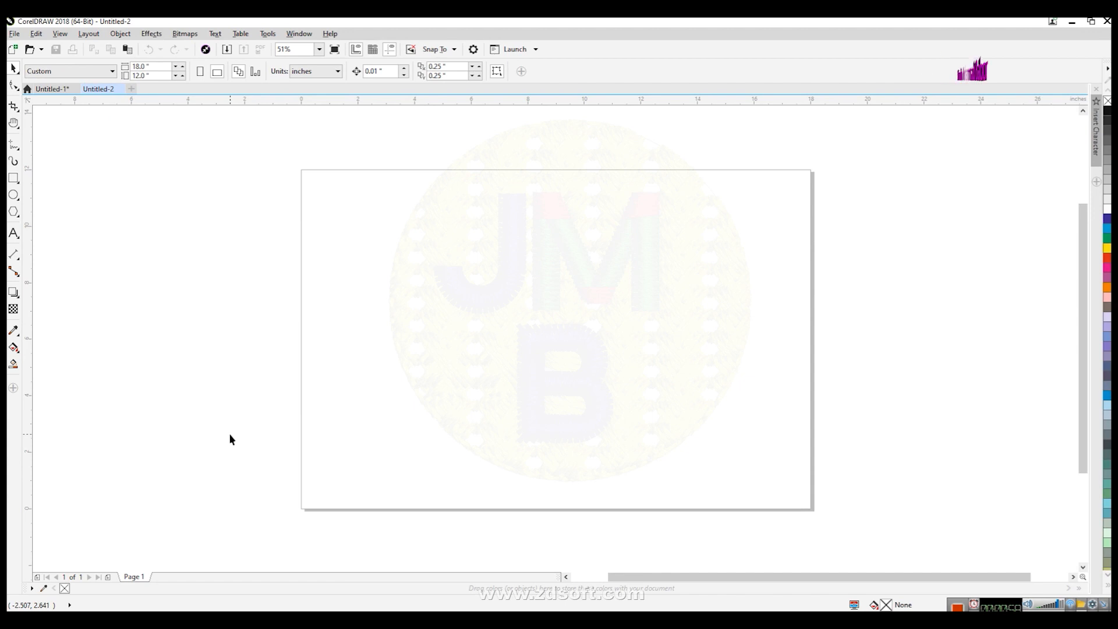
- Draw a circle about 6.56 inches in diameter and move it near the centre of the page
left_click_drag(444, 325, 467, 334)
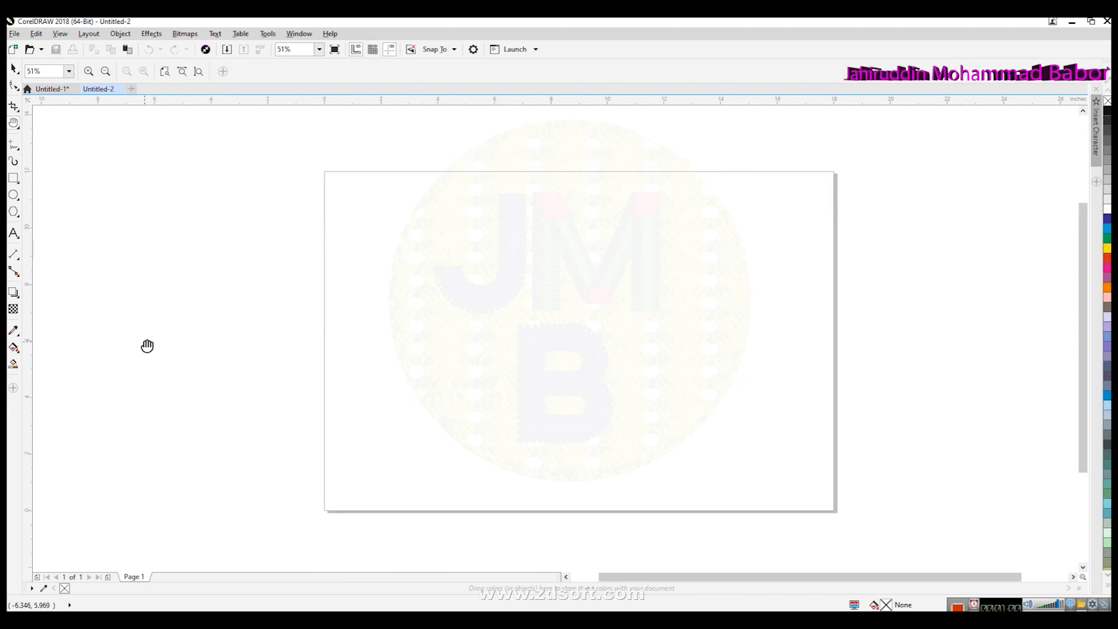
left_click(13, 195)
left_click_drag(512, 255, 646, 442)
key("space")
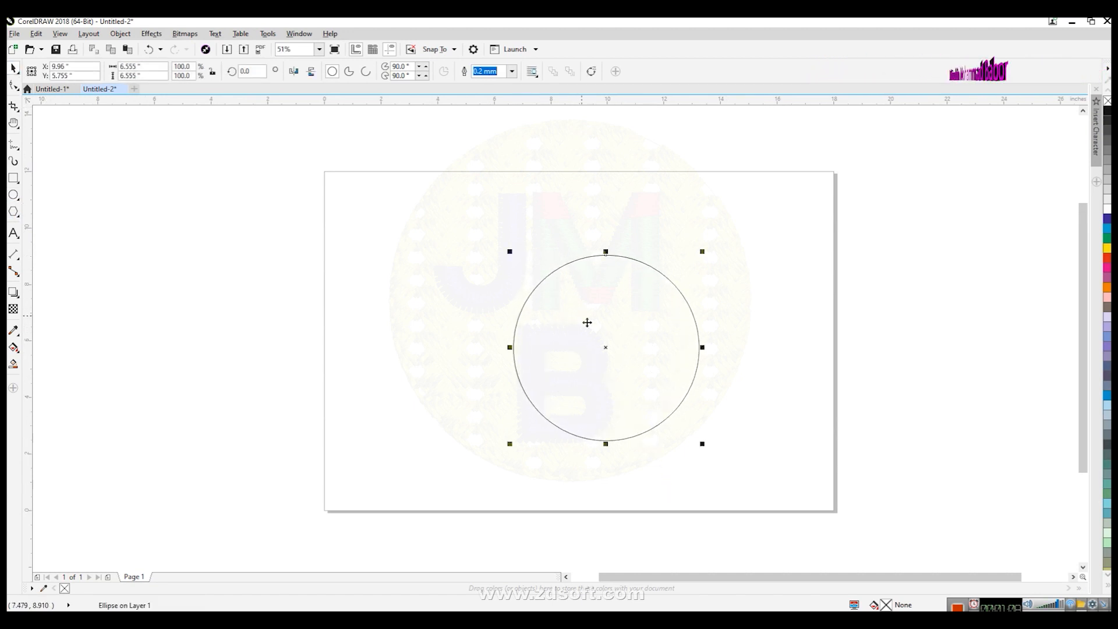
left_click_drag(612, 342, 594, 329)
left_click(160, 389)
- Draw a second circle about 2.1 inches in diameter in the upper-left area of the page
left_click(13, 195)
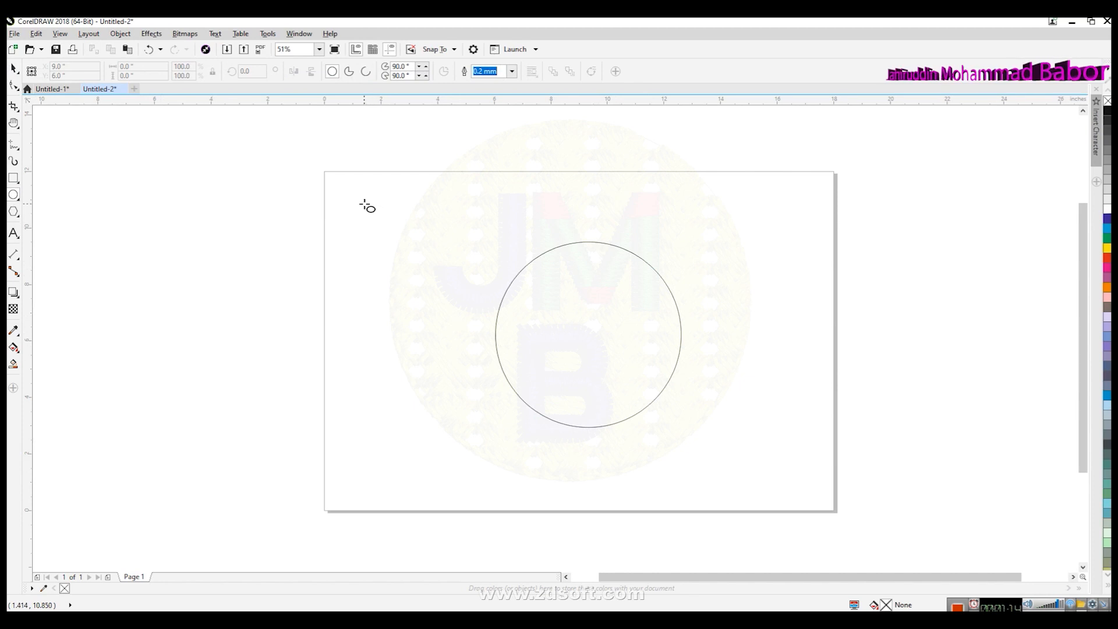
left_click_drag(363, 205, 410, 263)
left_click(14, 69)
left_click(122, 289)
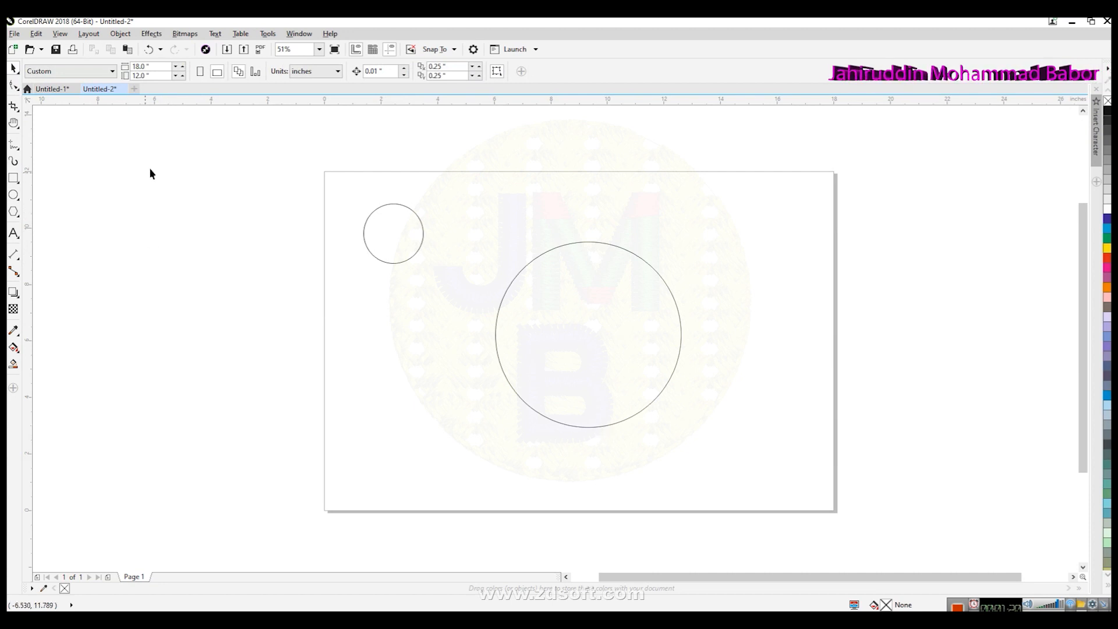
- Open the Blend settings and place a copy of the small circle just below the original
left_click(153, 34)
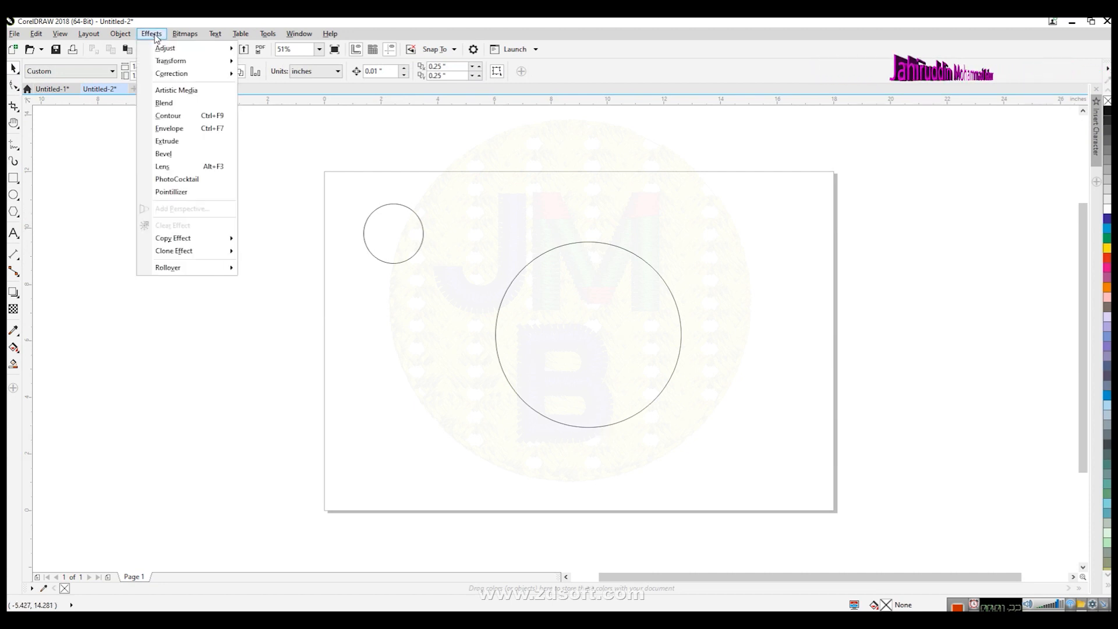
left_click(186, 104)
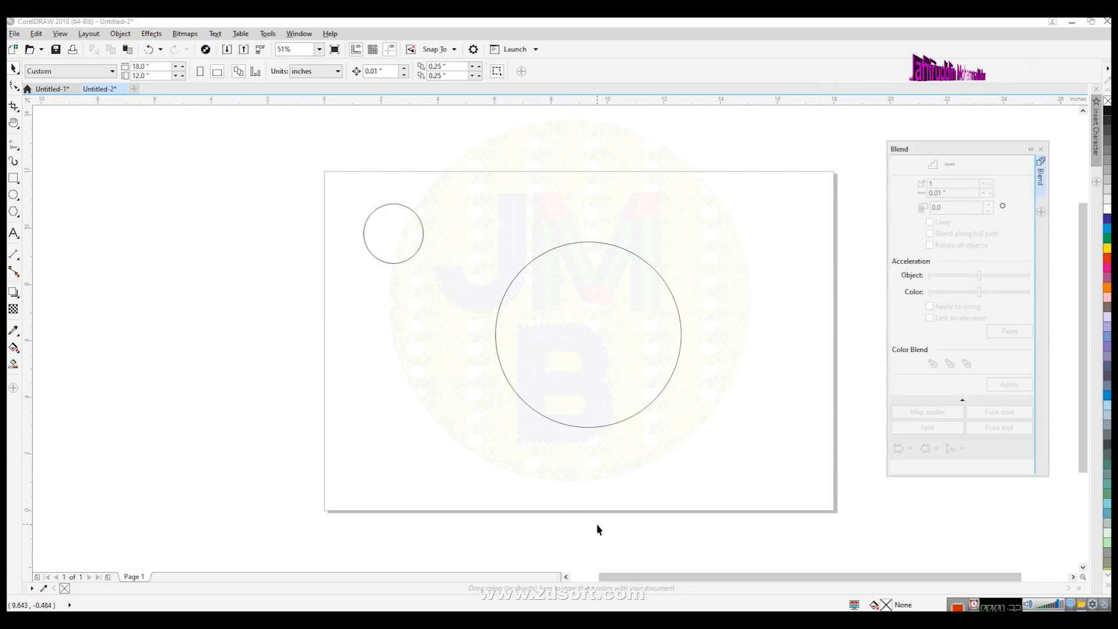
left_click_drag(343, 204, 453, 333)
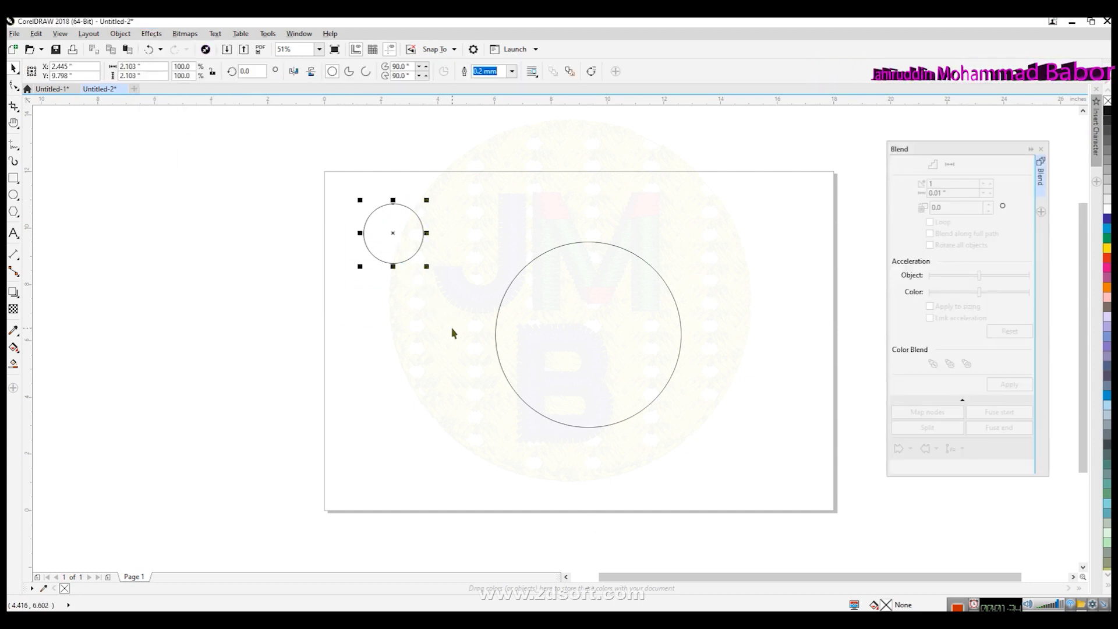
left_click(384, 287)
left_click_drag(340, 178, 464, 347)
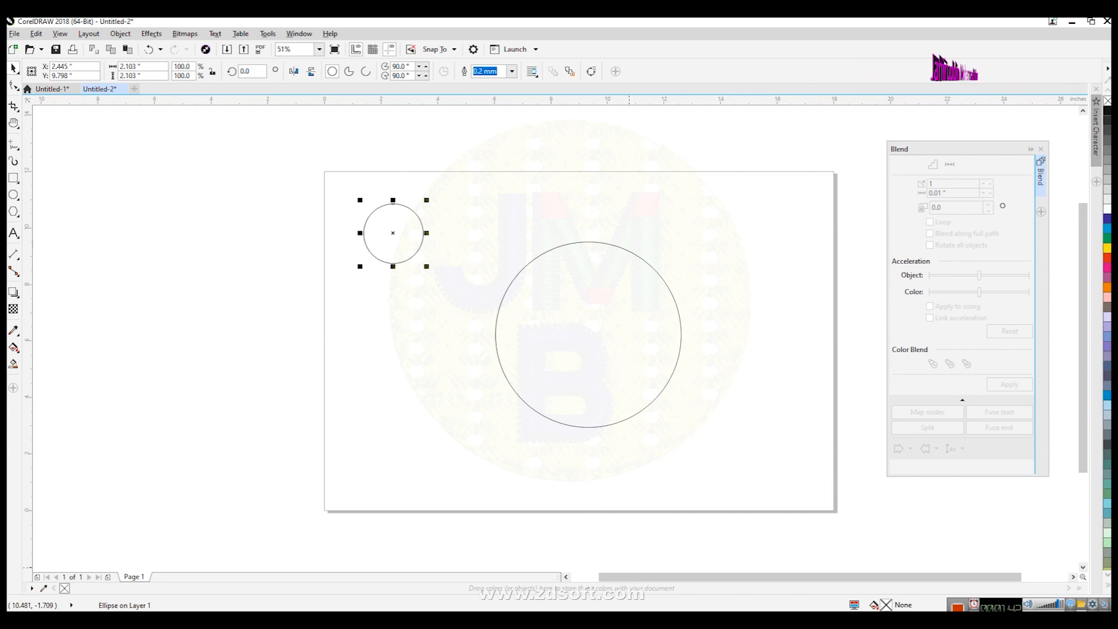
left_click(420, 473)
left_click(412, 241)
left_click_drag(414, 242, 394, 312)
left_click(431, 392)
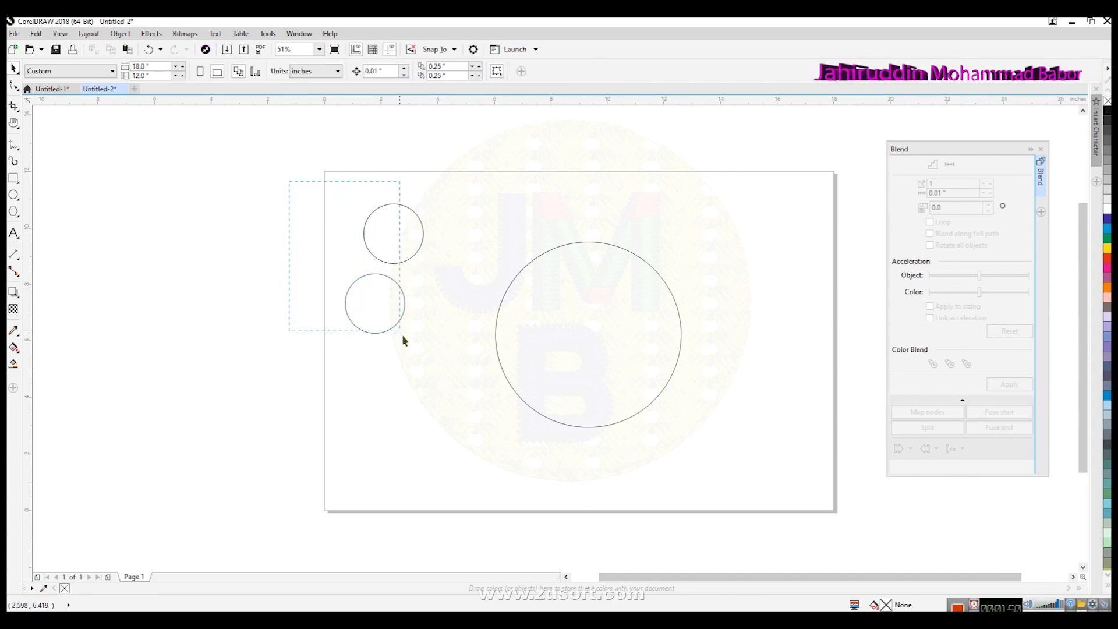
- Blend the two small circles with 3 steps
left_click_drag(449, 398, 452, 402)
left_click(374, 320)
left_click_drag(268, 163, 271, 176)
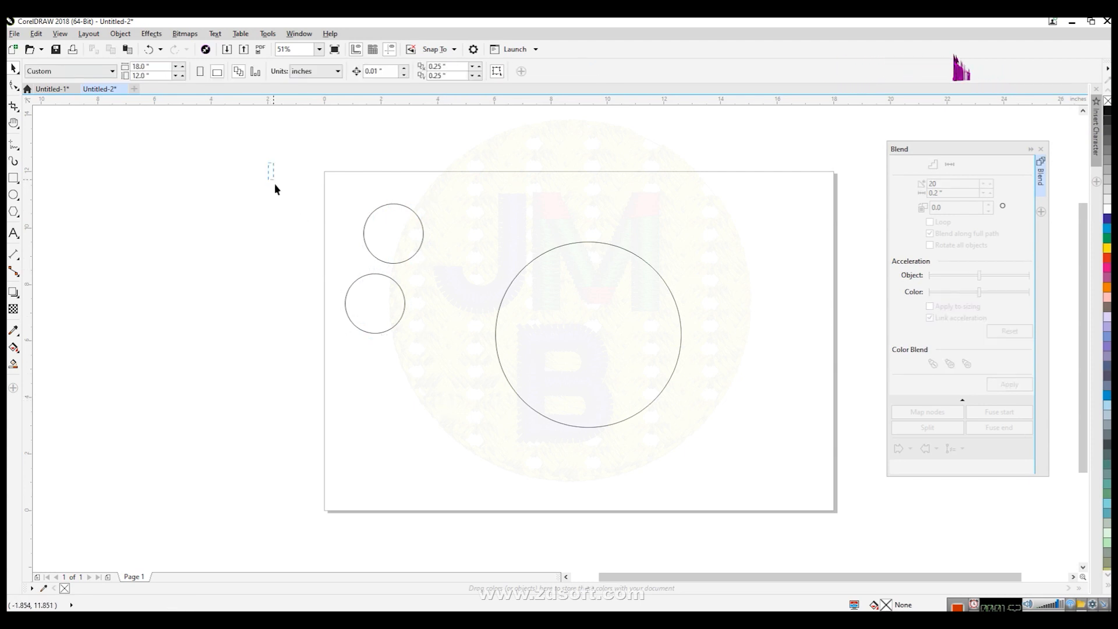
left_click_drag(421, 371, 422, 374)
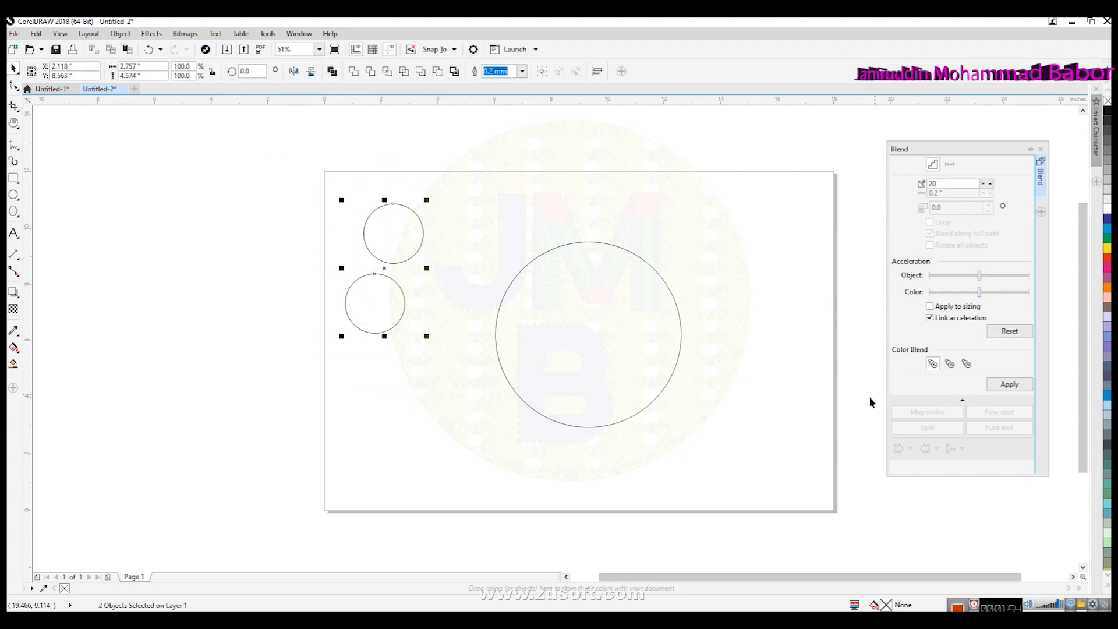
left_click(390, 219)
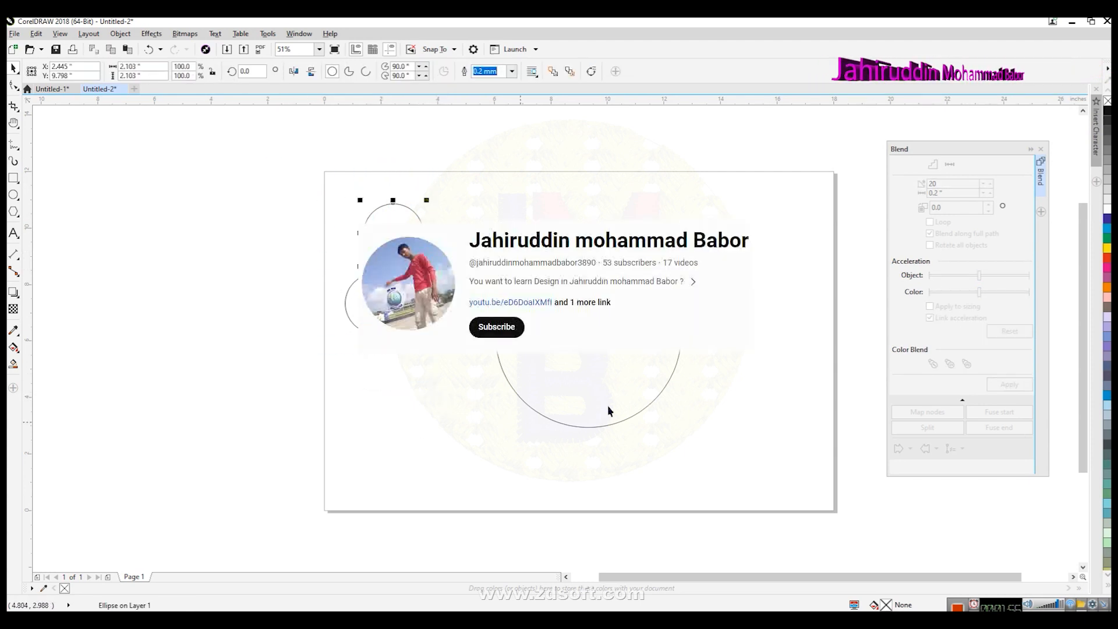
left_click(364, 300)
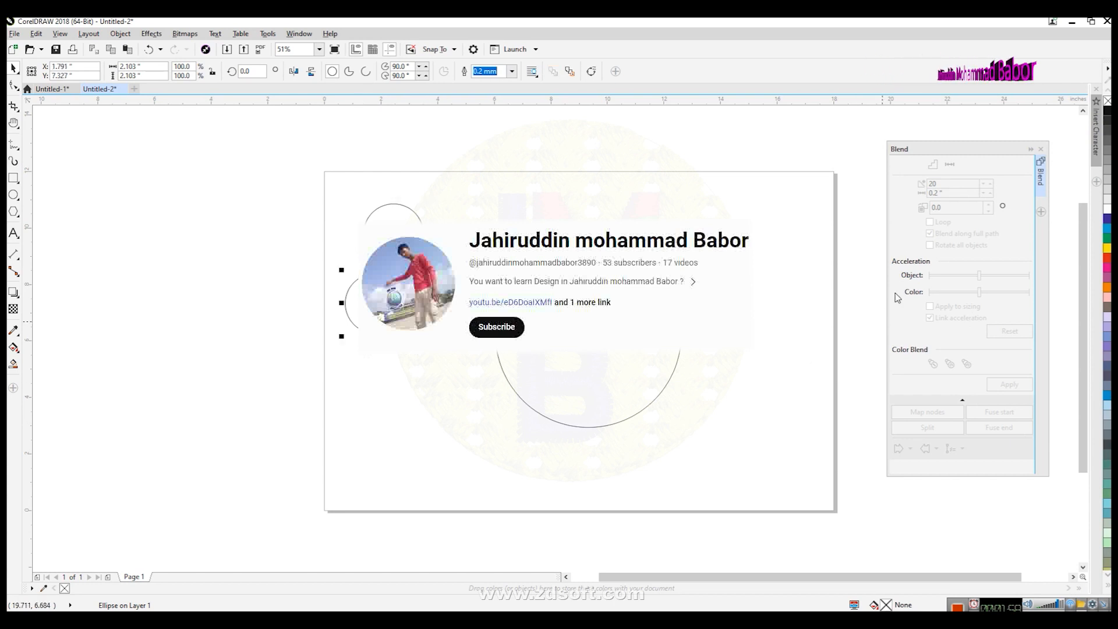
left_click(369, 403)
left_click_drag(385, 322, 449, 402)
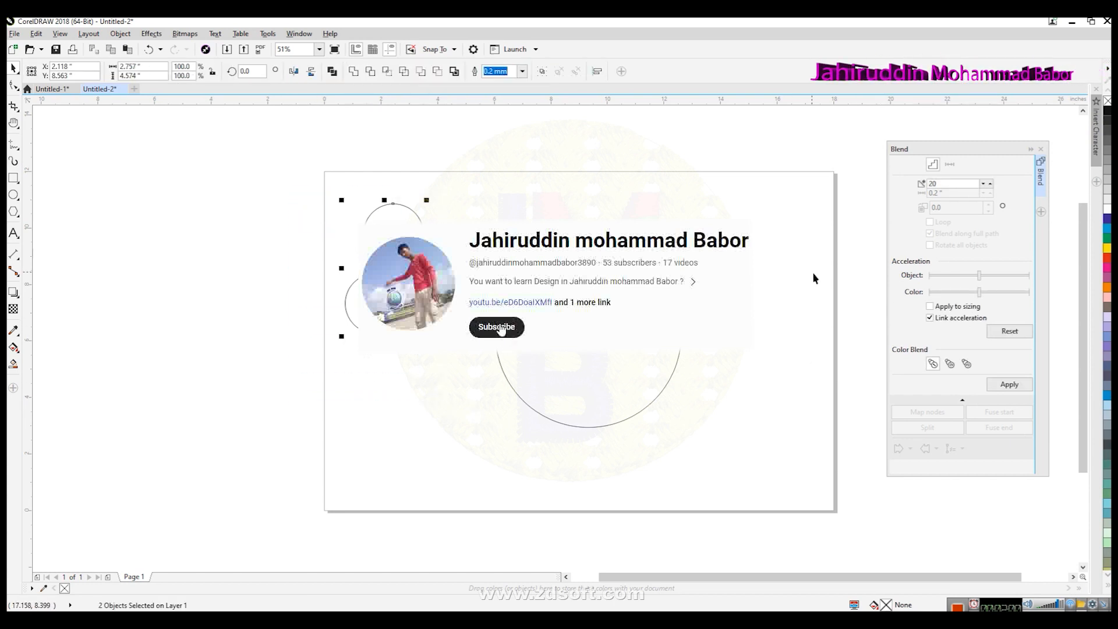
left_click_drag(957, 184, 751, 199)
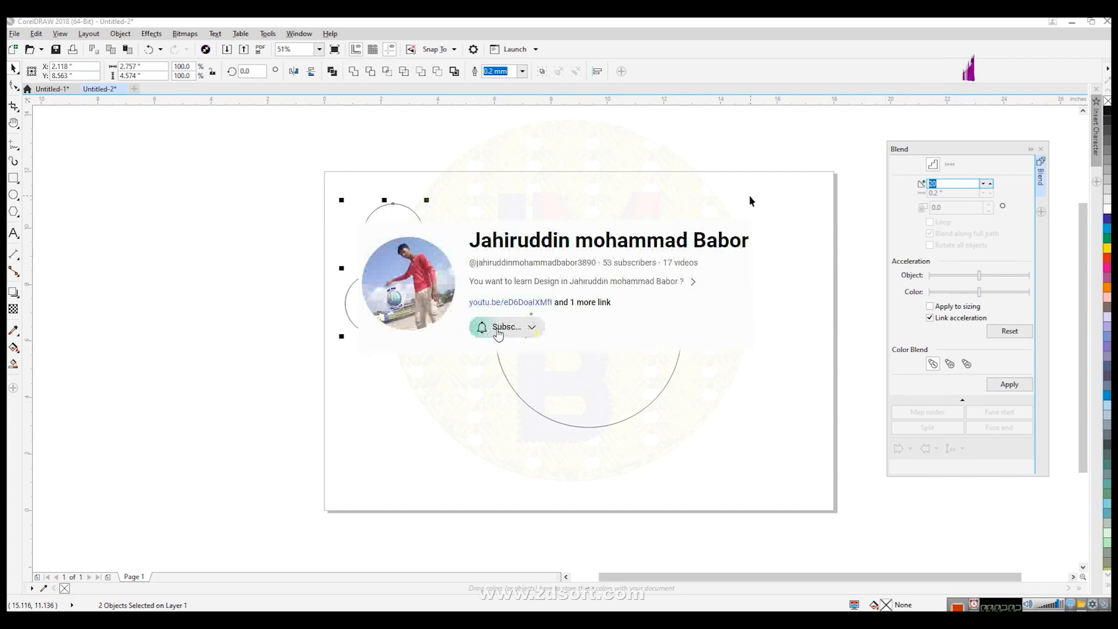
type("3")
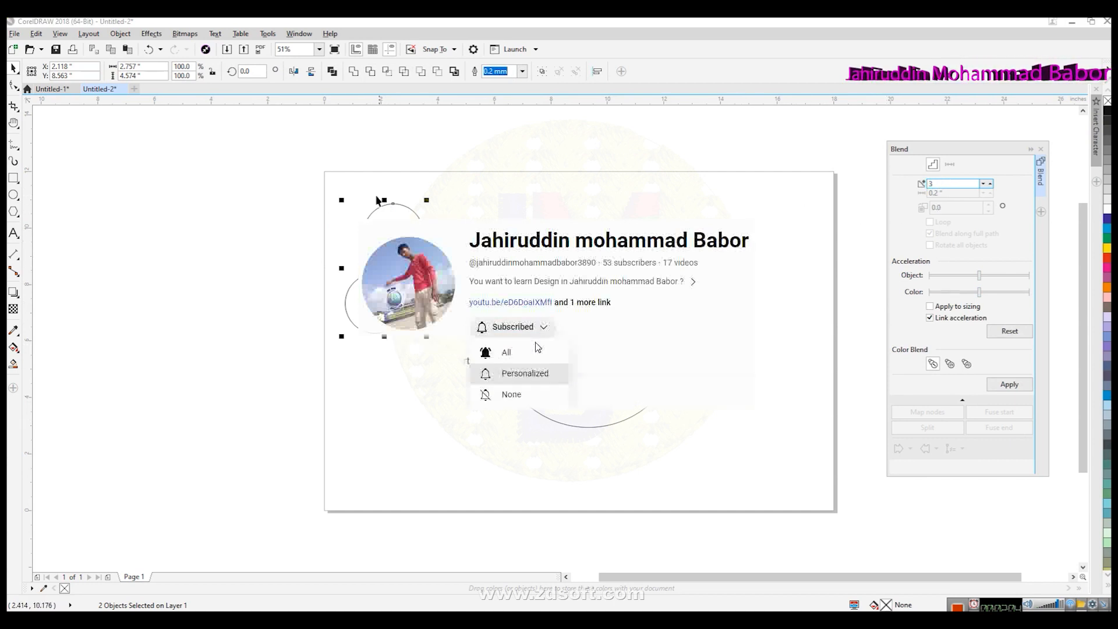
left_click(1011, 385)
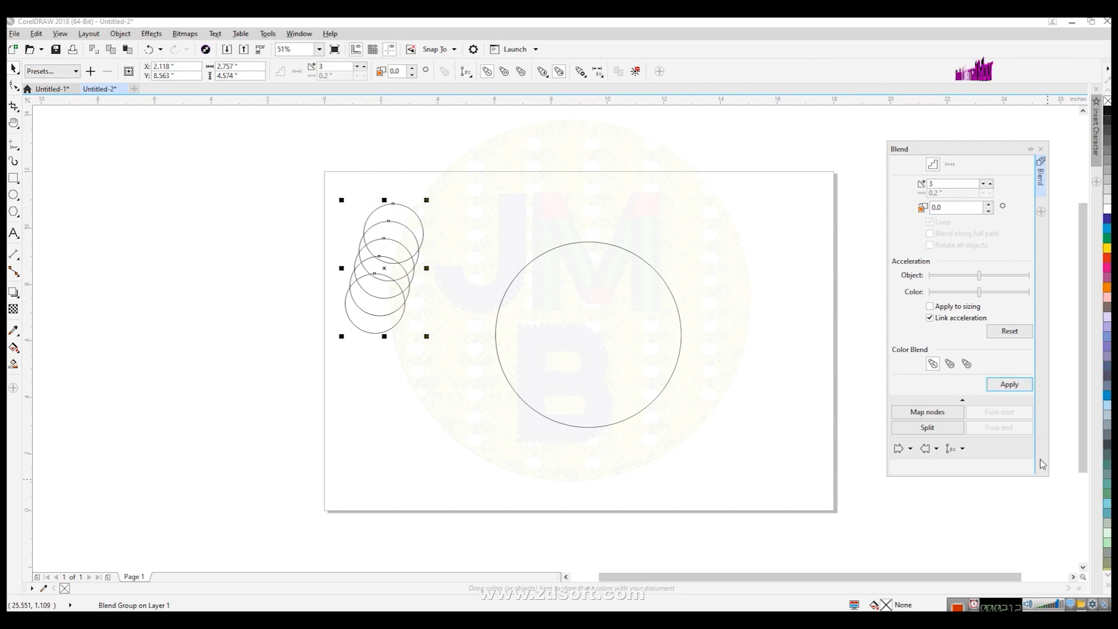
left_click(1020, 392)
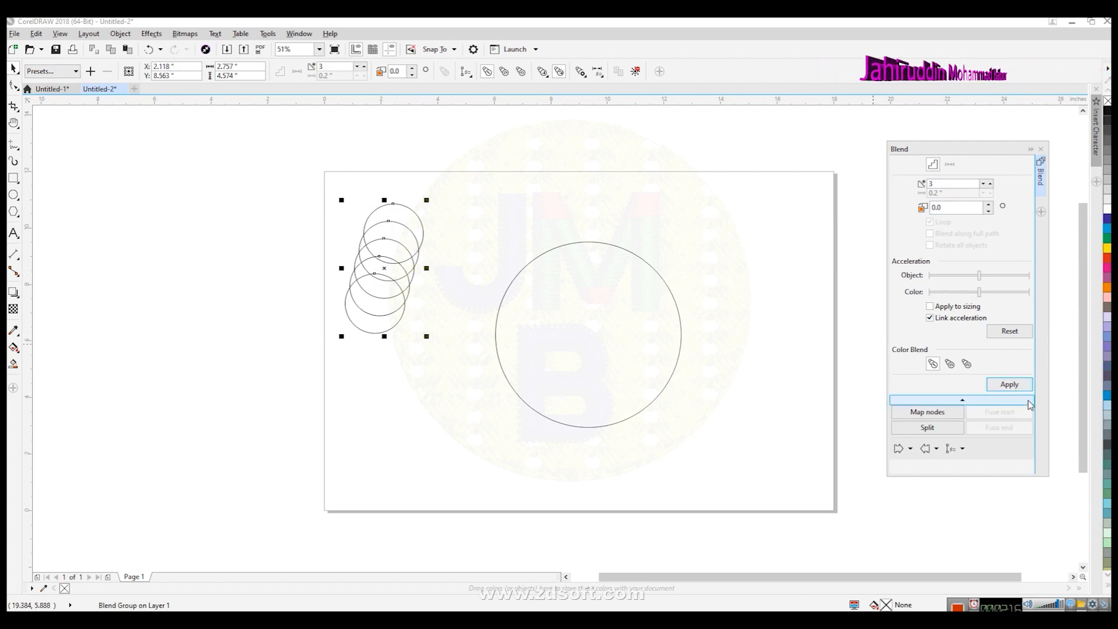
- Undo the blend between the two small circles and clear the selection
left_click(646, 269)
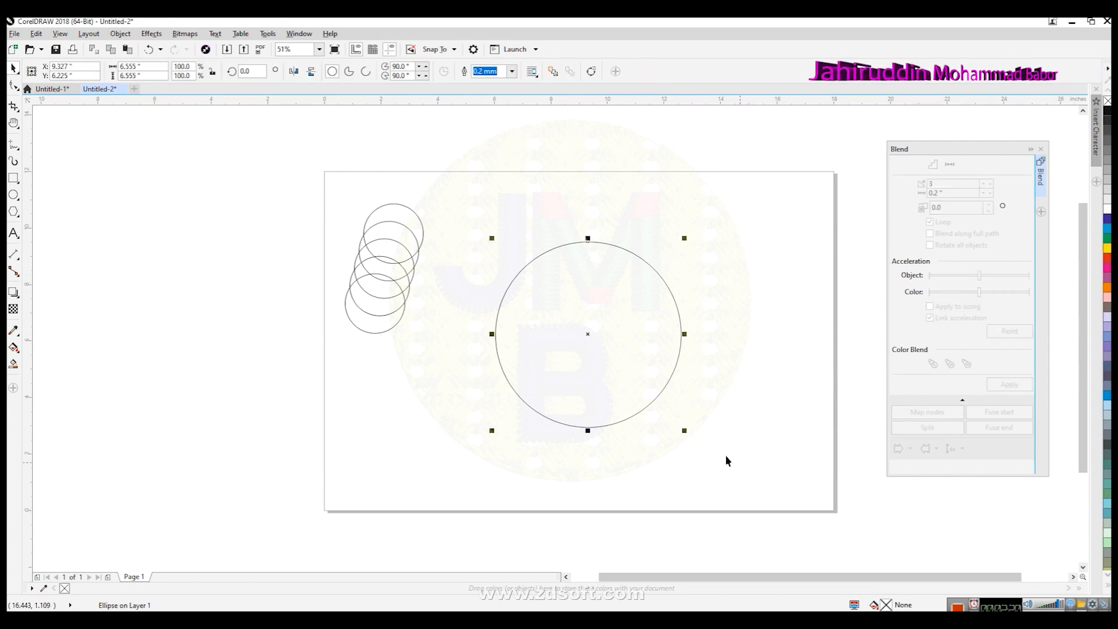
key("ctrl+z")
key("Escape")
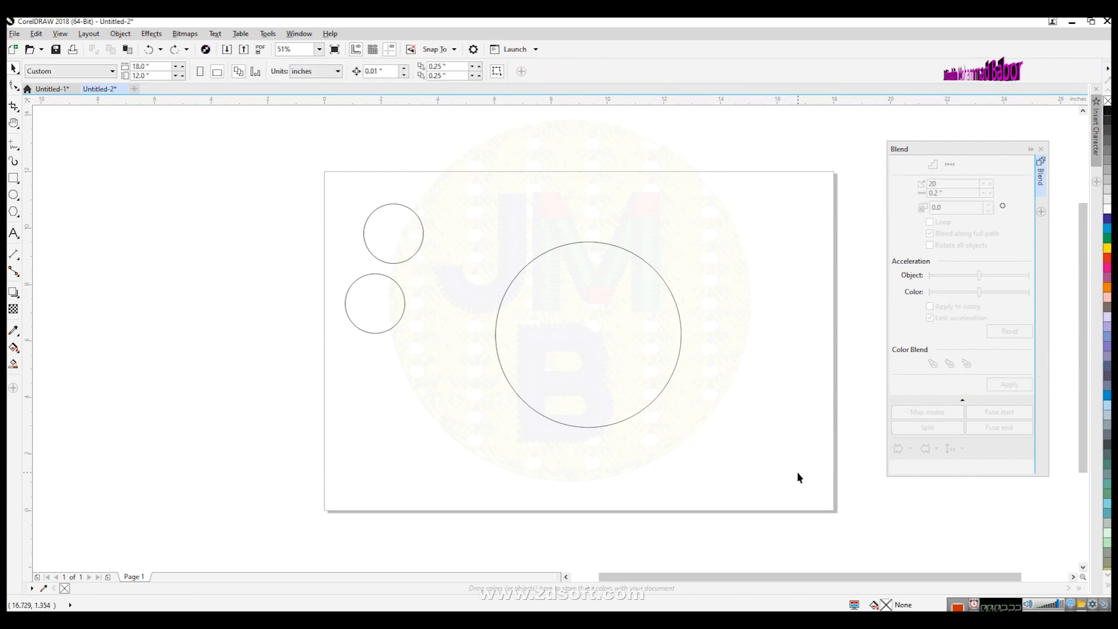
- Apply a 3-step blend between the original small circle and its copy
left_click_drag(310, 162, 460, 371)
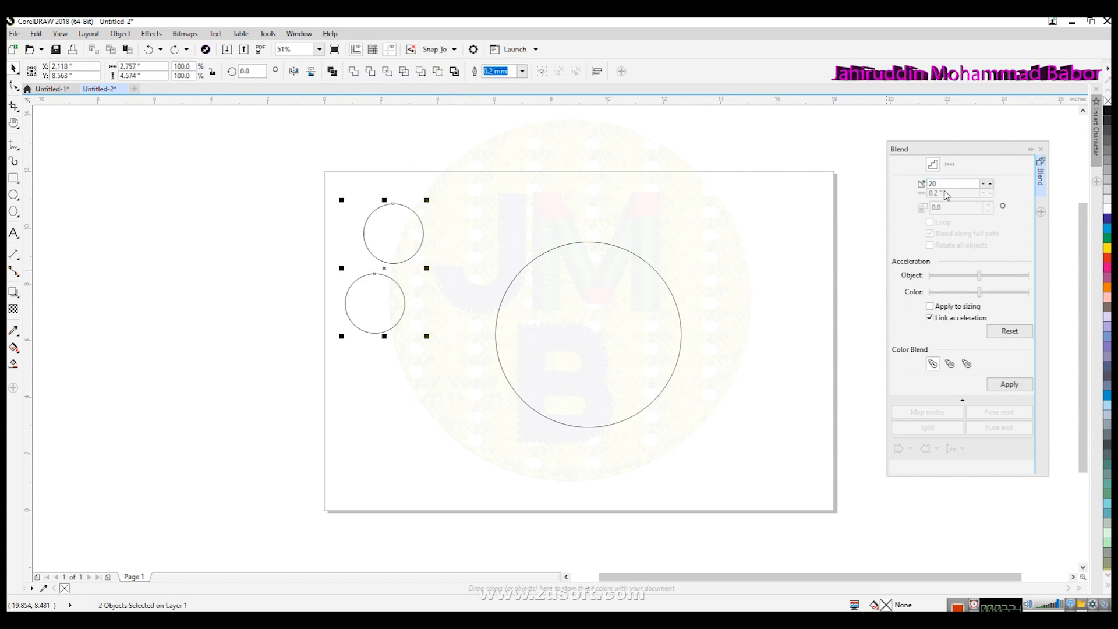
type("3")
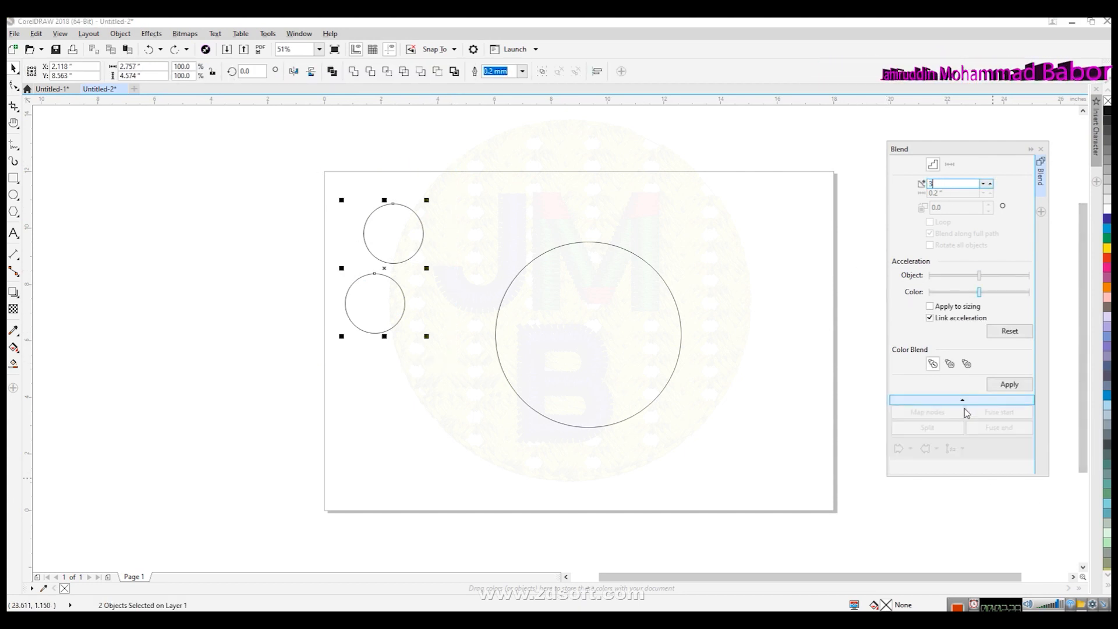
left_click(1009, 385)
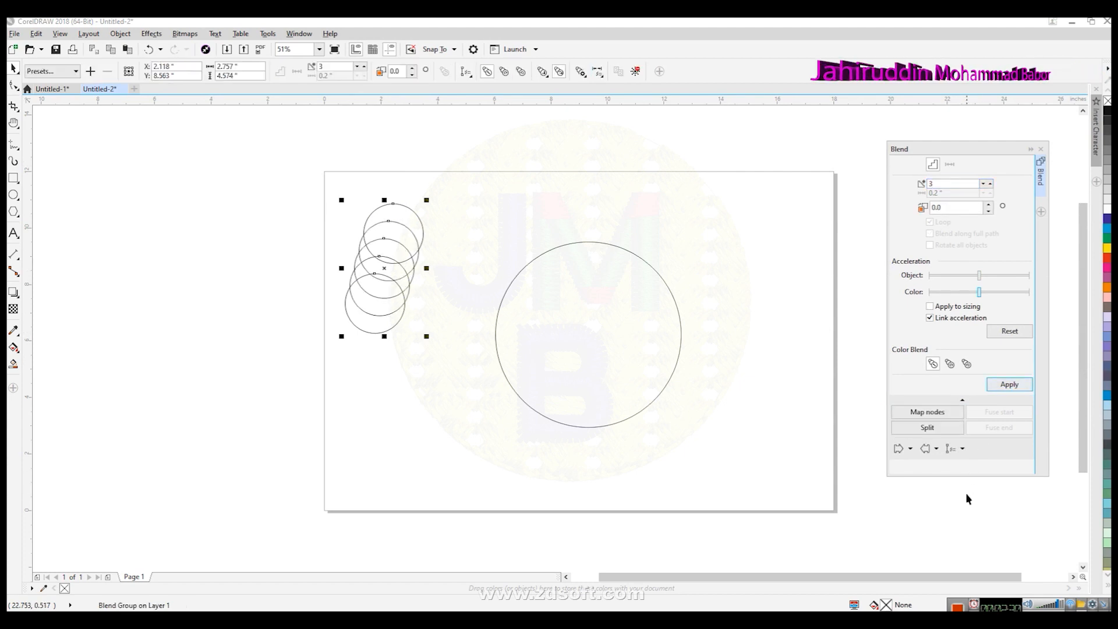
- Assign the large circle as the new path of the blend
left_click(963, 449)
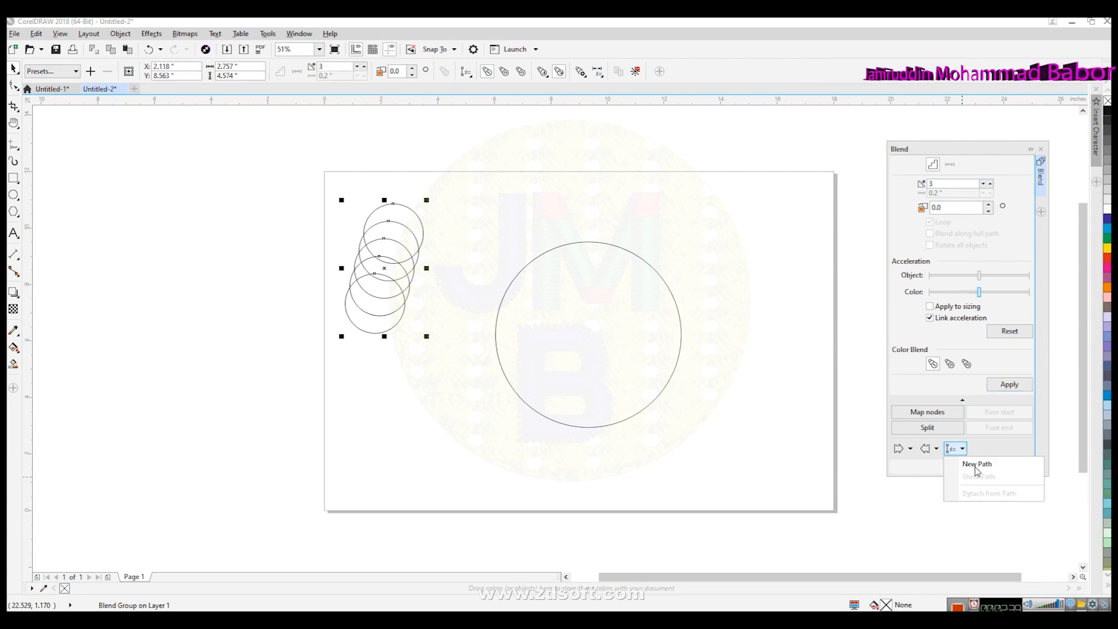
left_click(978, 464)
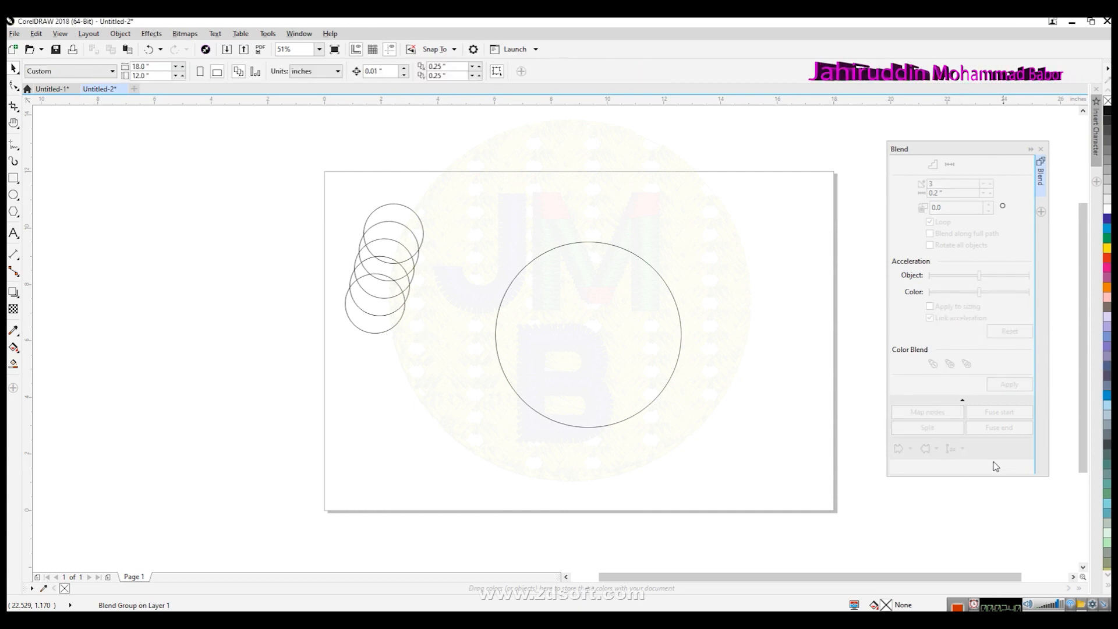
left_click(661, 278)
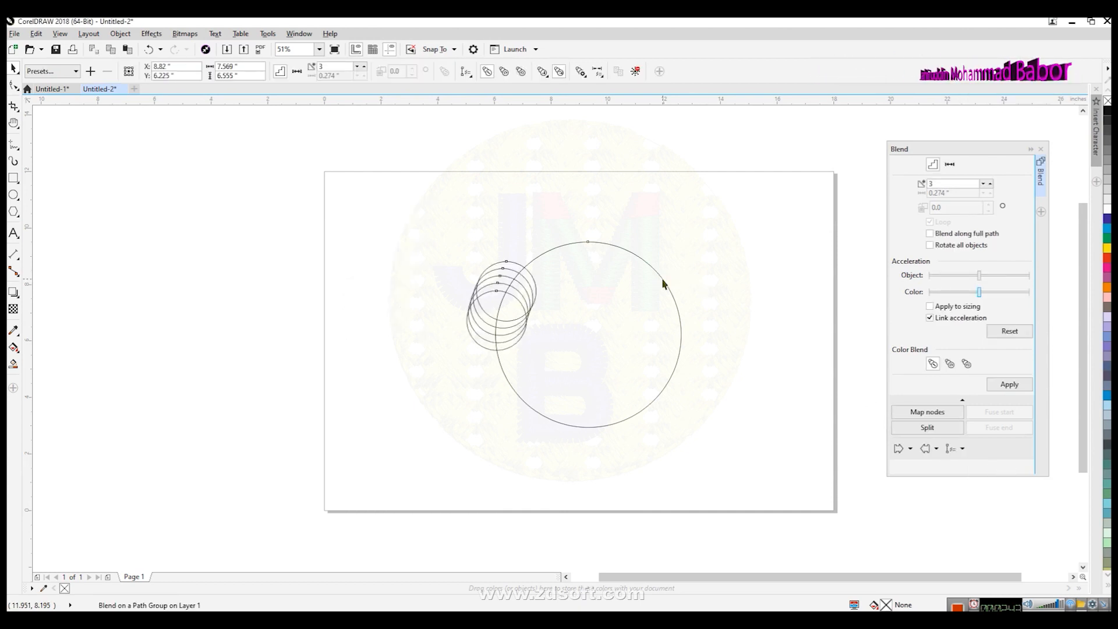
- Distribute the blended circles along the full path of the large circle
left_click(930, 238)
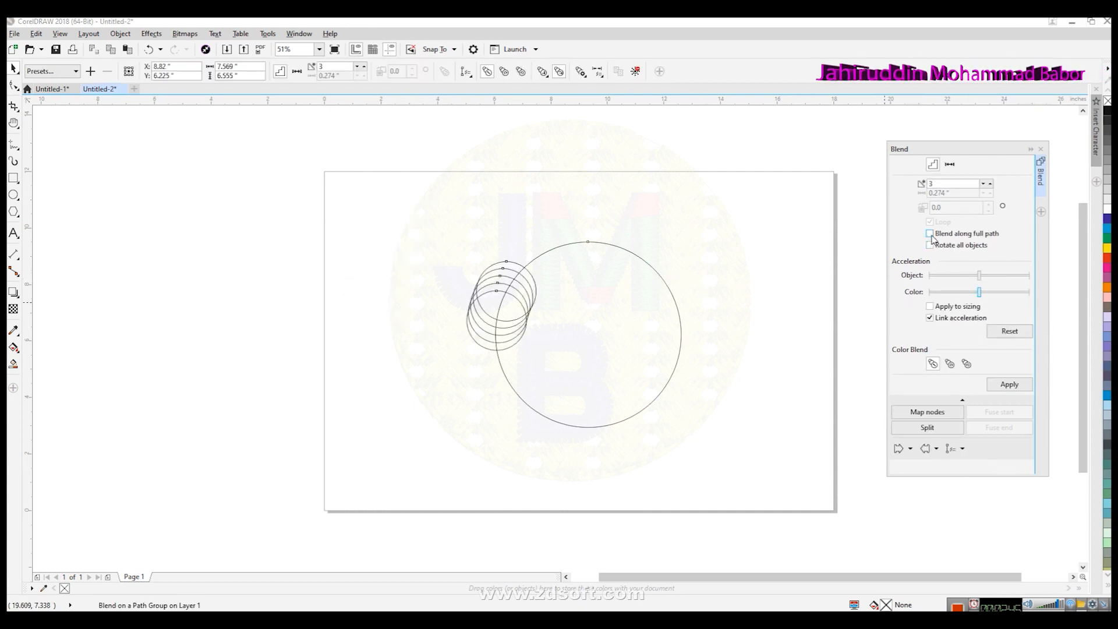
left_click(1009, 385)
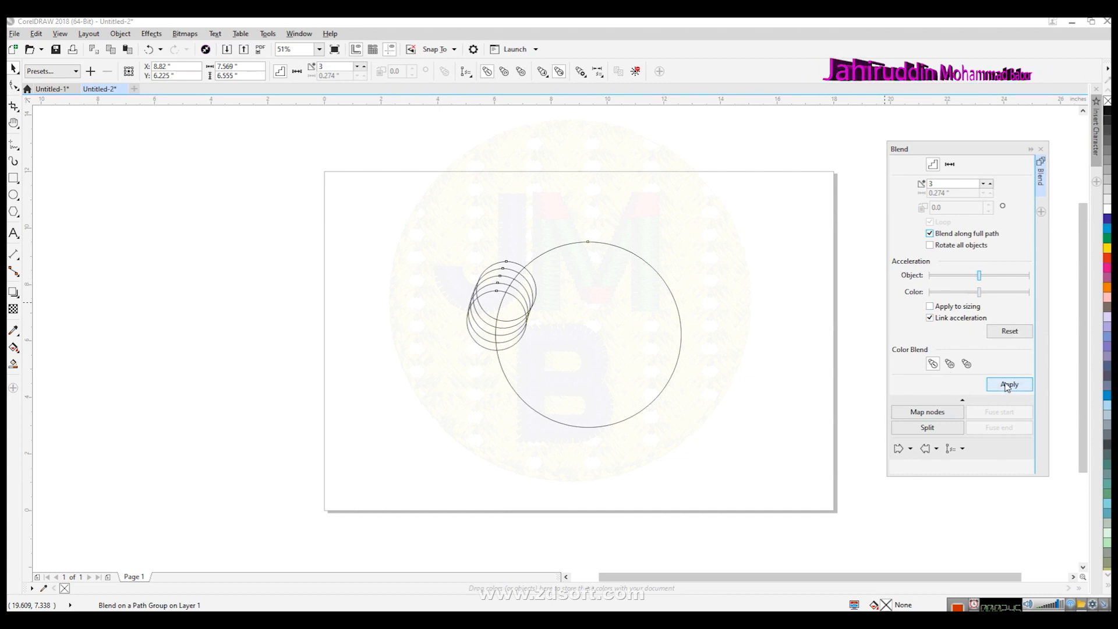
left_click(245, 394)
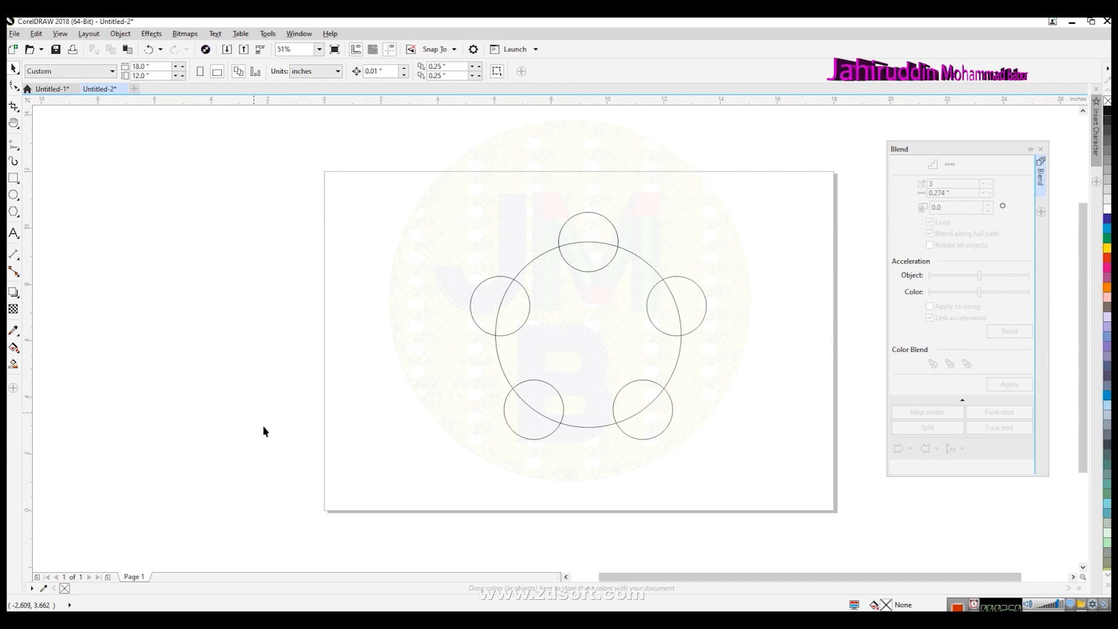
- Switch to the web browser, open Google in a new tab and search for "gear"
left_click(501, 625)
left_click(454, 558)
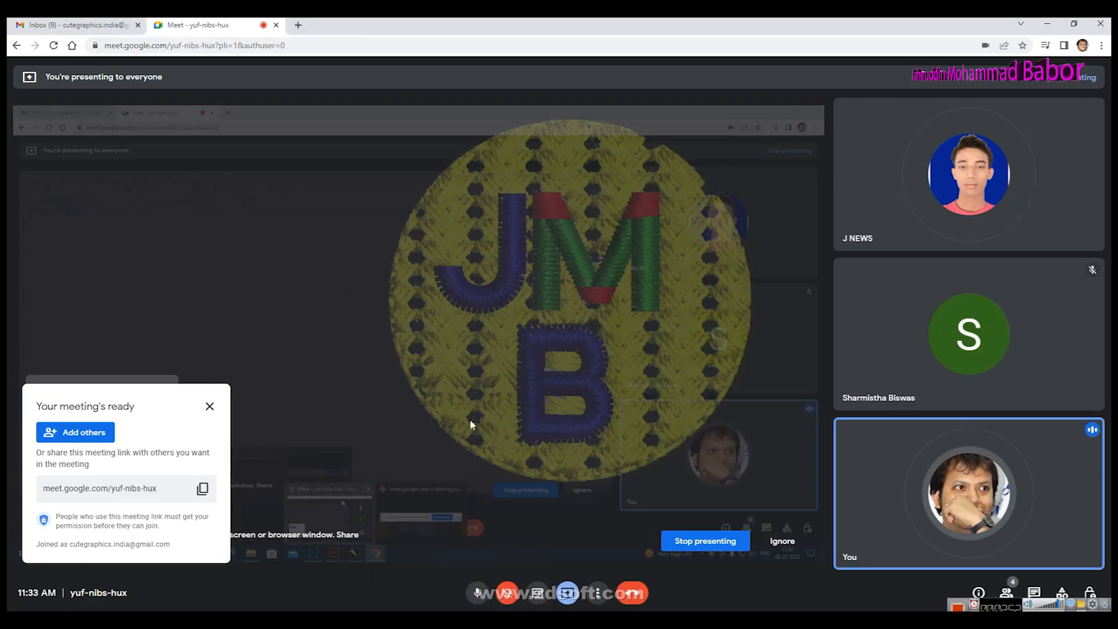
left_click(298, 25)
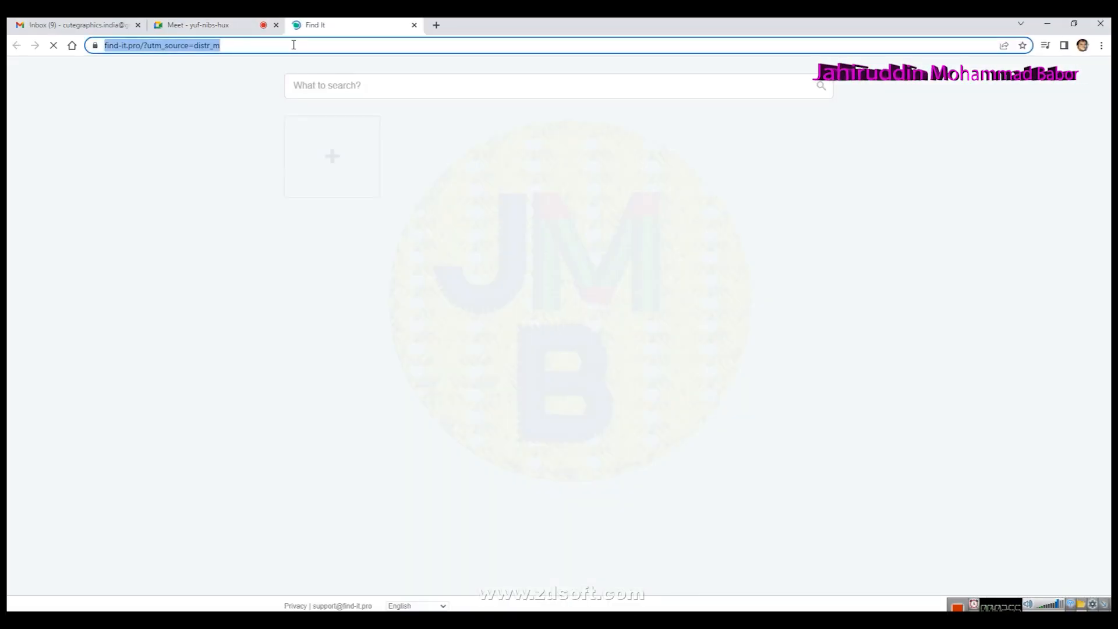
type("g")
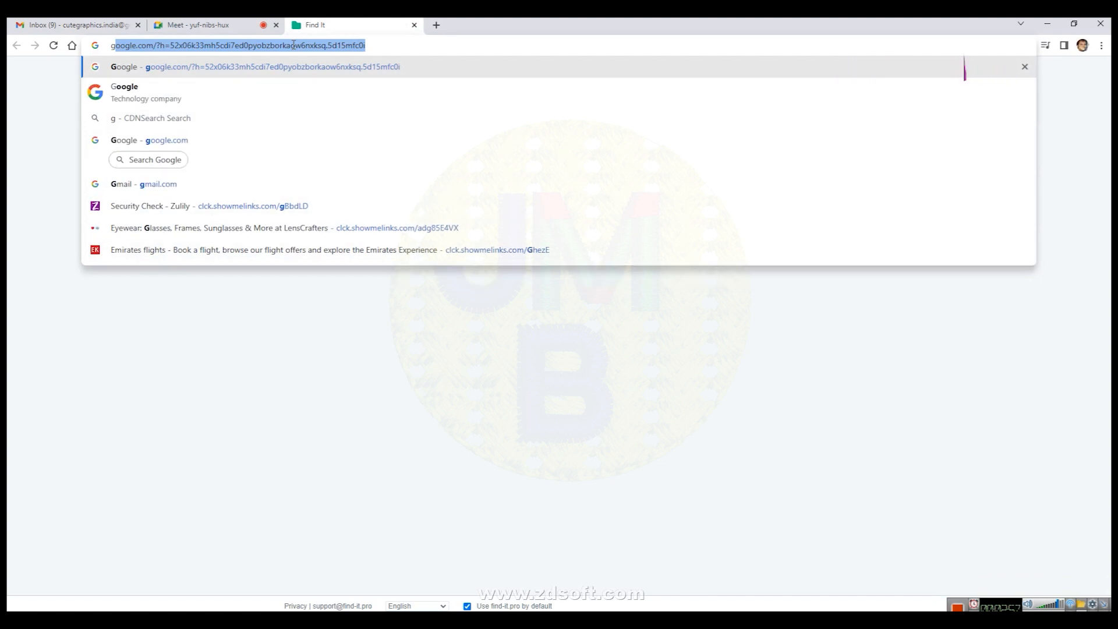
key("Return")
type("gear")
key("Return")
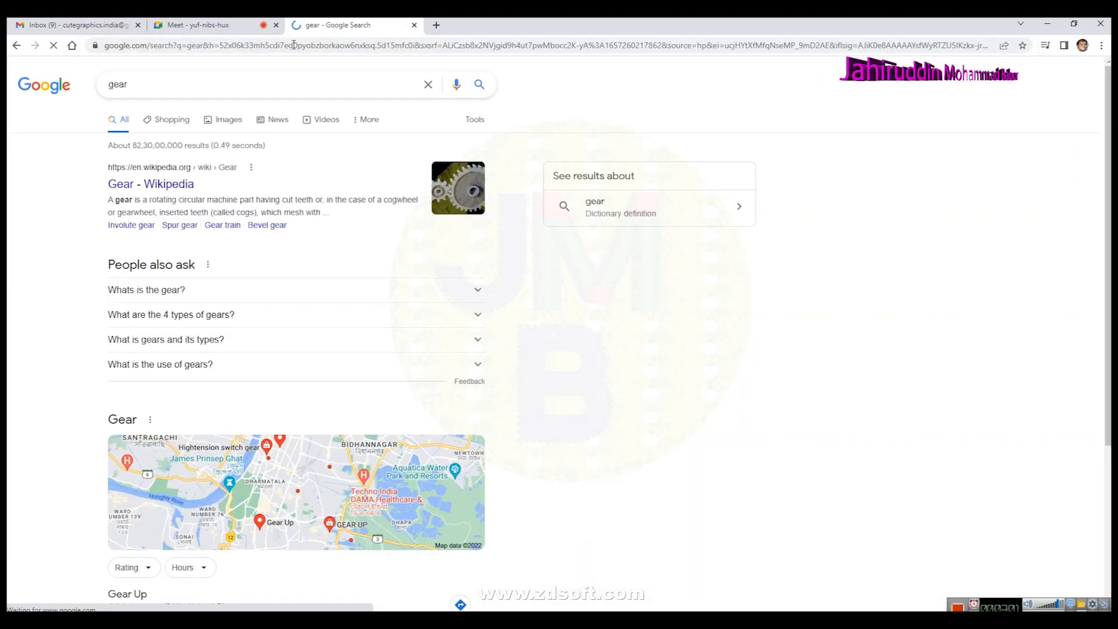
- View the image results for gear shapes, and switch back to CorelDRAW
left_click(227, 122)
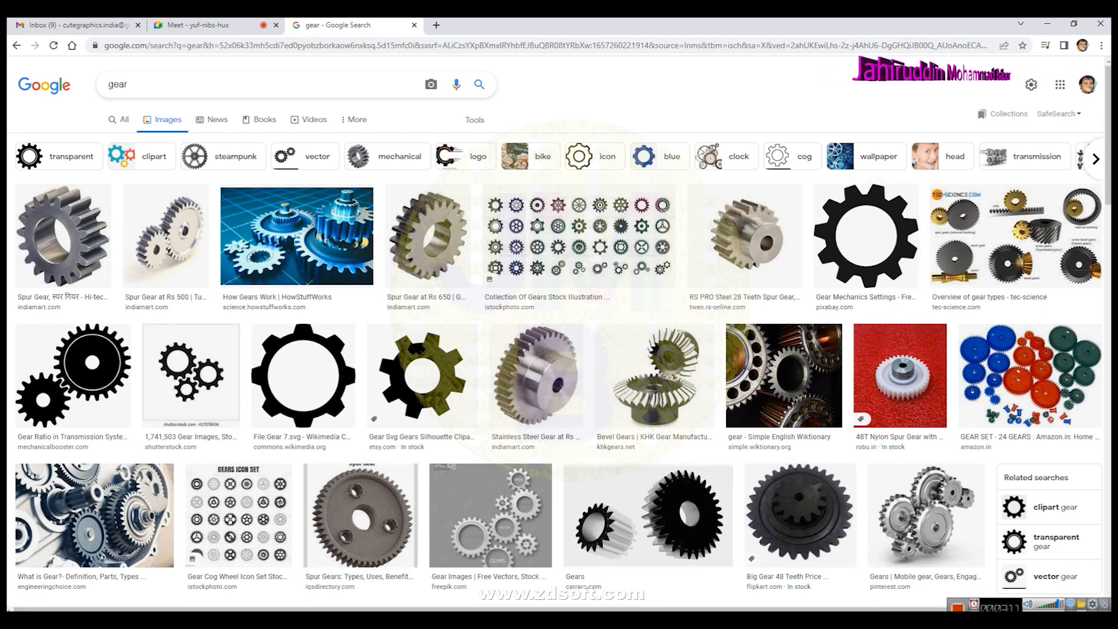
left_click(553, 591)
- Delete the existing ring of blended circles and close the Blend docker
left_click_drag(409, 190, 736, 466)
left_click_drag(608, 323, 234, 290)
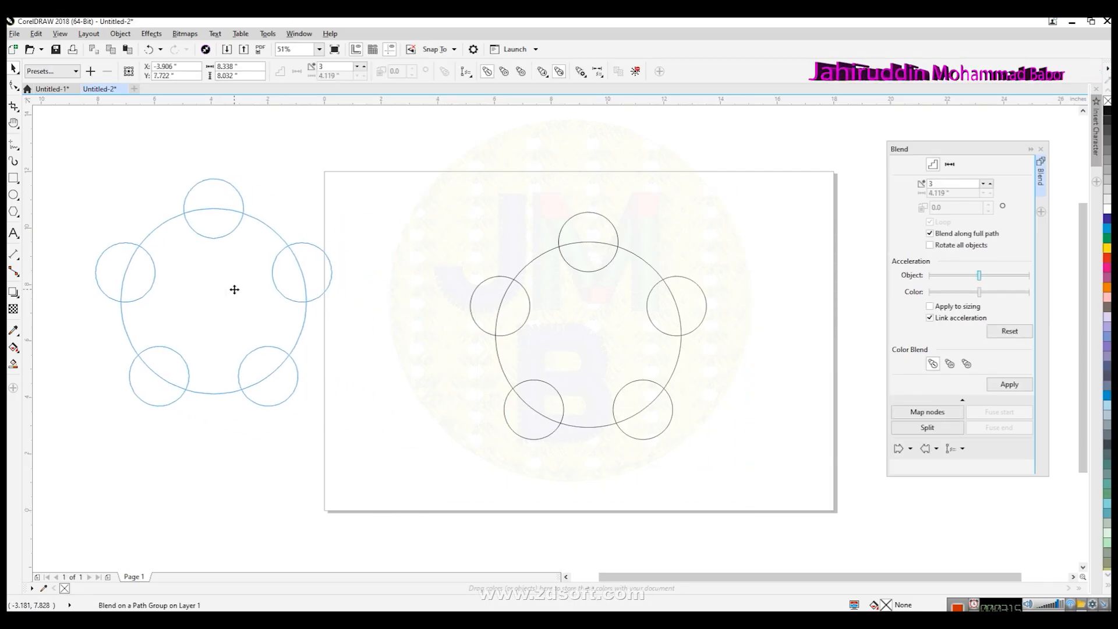
key("Delete")
left_click(1042, 148)
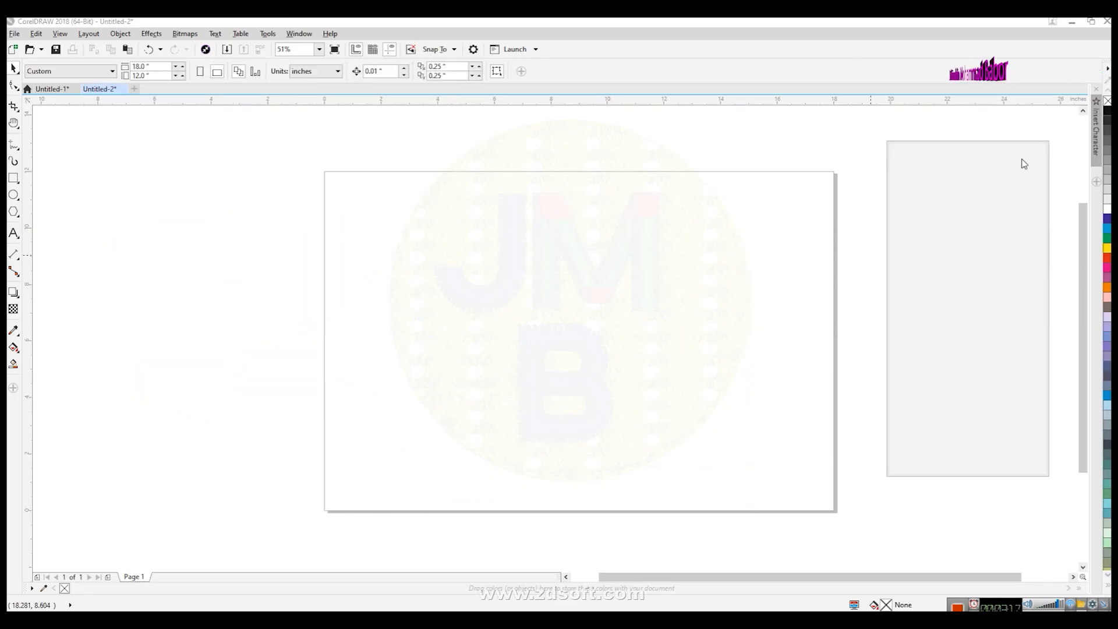
- Draw a large circle about 6.84 inches wide mid-page and a small circle about 1.78 inches wide near the page's upper-left corner
left_click(14, 197)
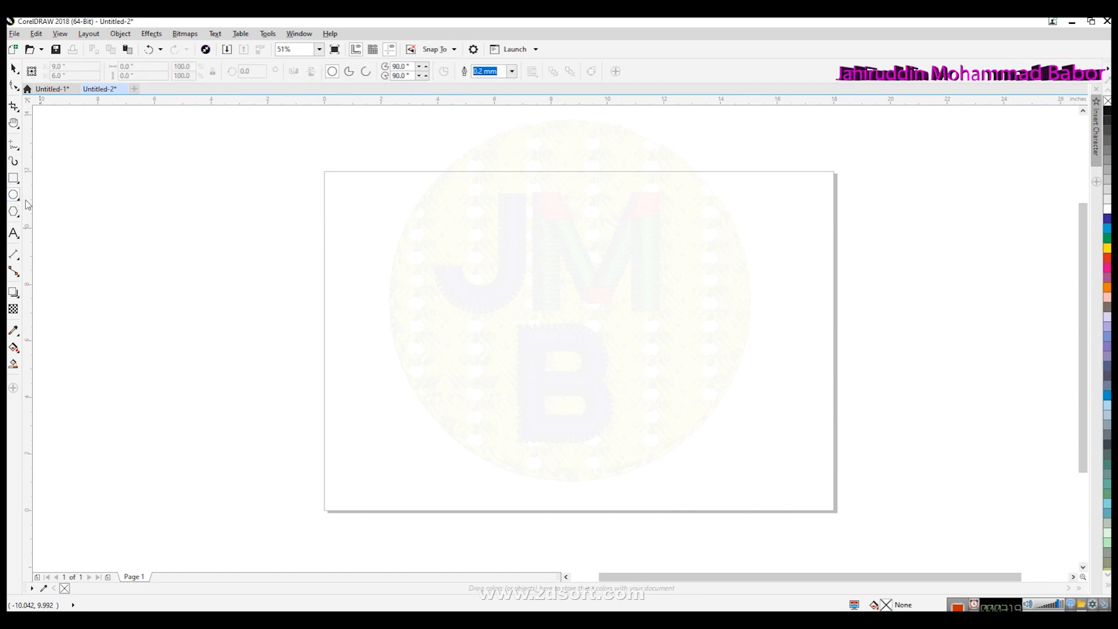
left_click_drag(486, 248, 679, 442)
left_click_drag(359, 199, 412, 252)
left_click(14, 68)
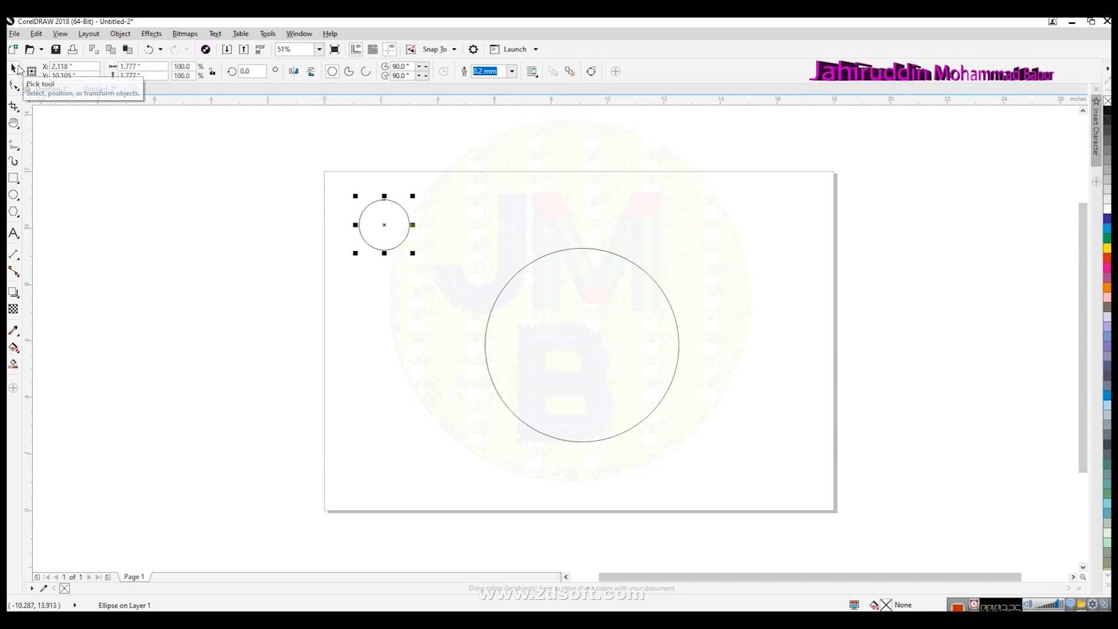
- Place a copy of the small circle directly below it and select both small circles
left_click_drag(387, 224, 382, 282)
left_click(353, 240)
left_click_drag(299, 181, 373, 270)
left_click_drag(443, 391, 441, 393)
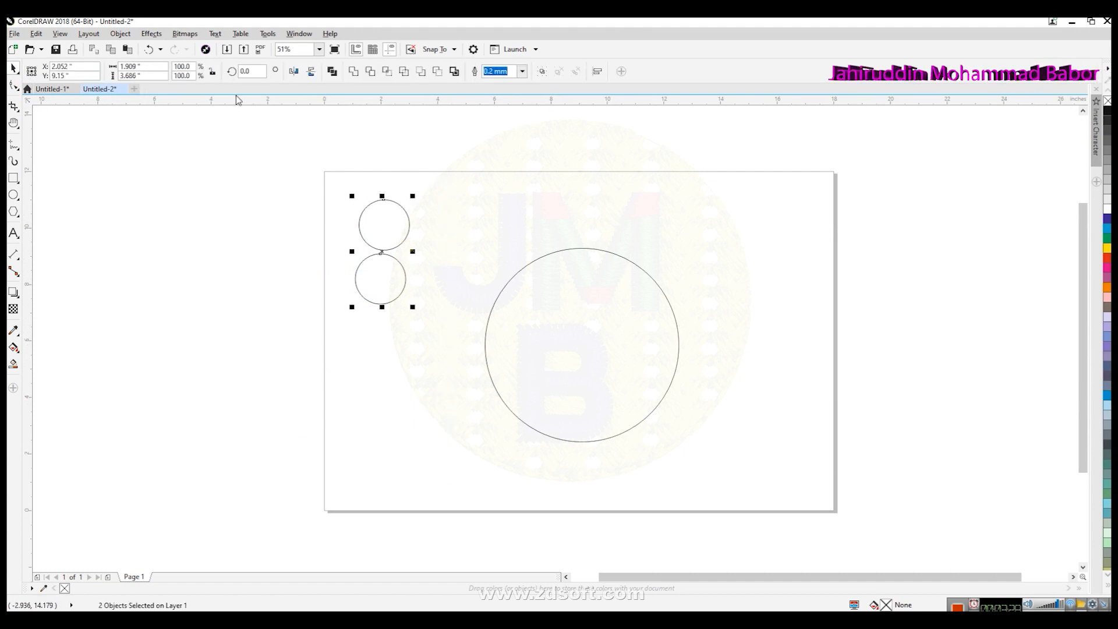
- Apply a 3-step blend between the two small circles
left_click(154, 34)
left_click(164, 102)
double_click(949, 184)
type("3")
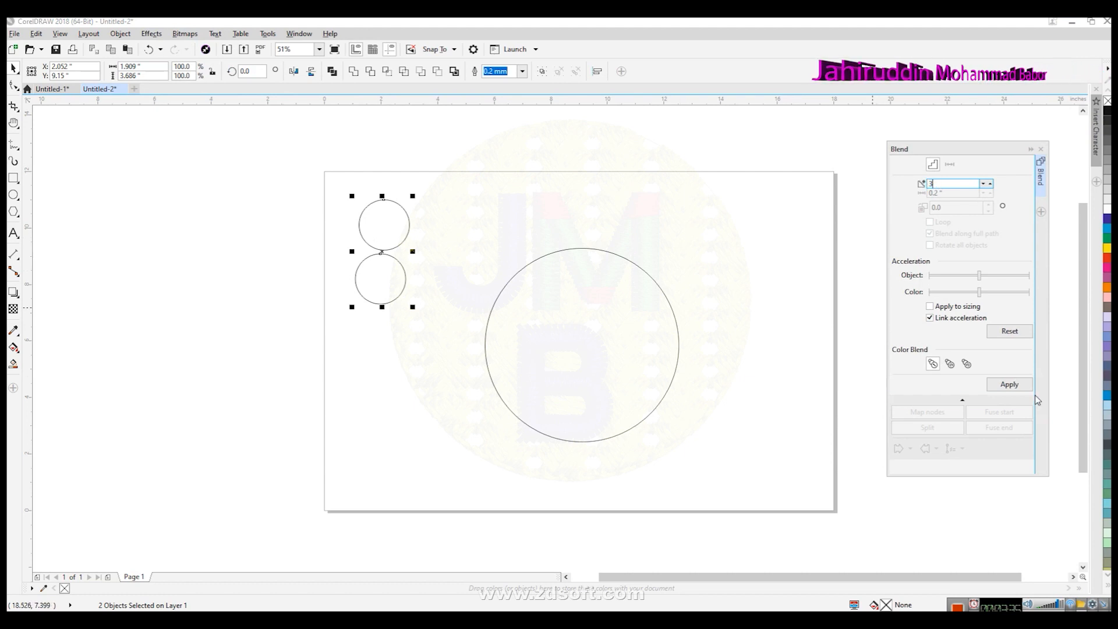
left_click(1021, 386)
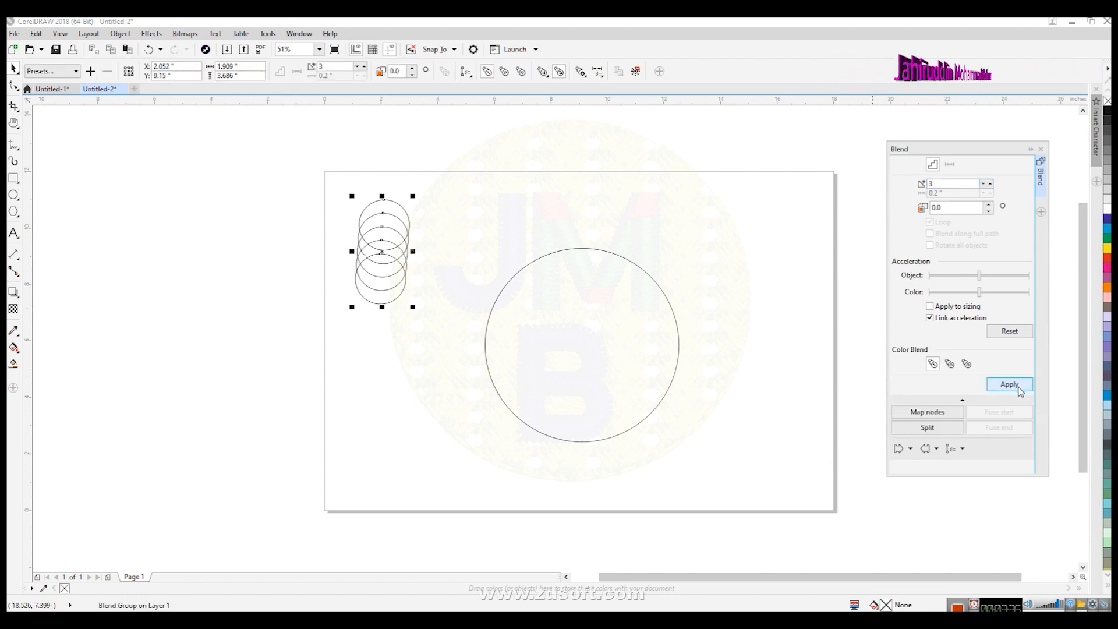
- Assign the large circle as the small-circle blend's new path and blend along the full path
left_click(963, 449)
left_click(971, 472)
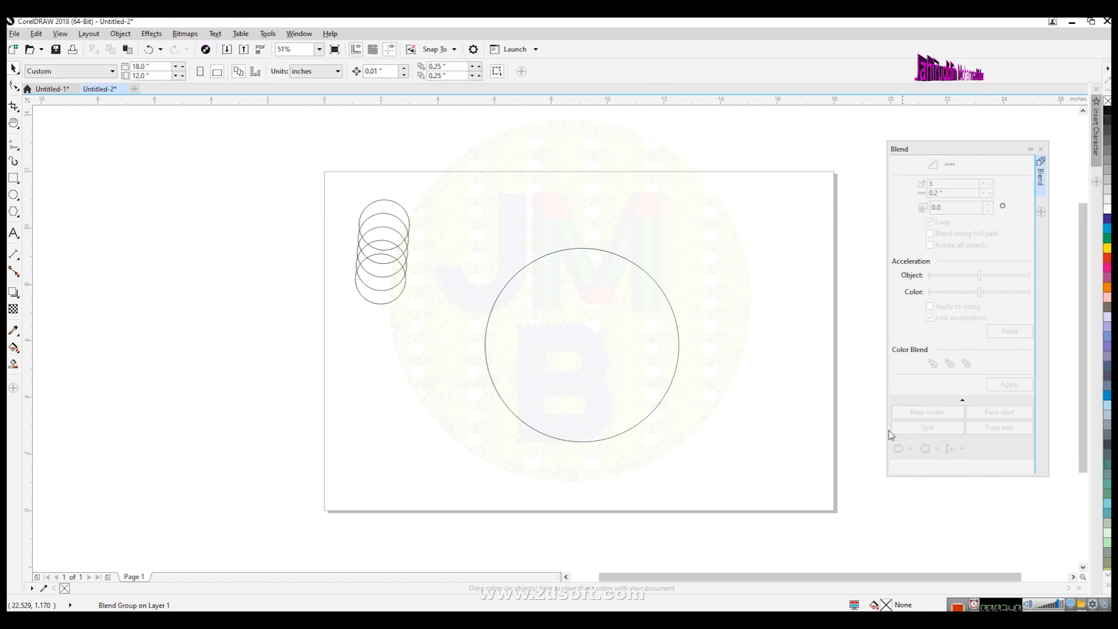
left_click(660, 285)
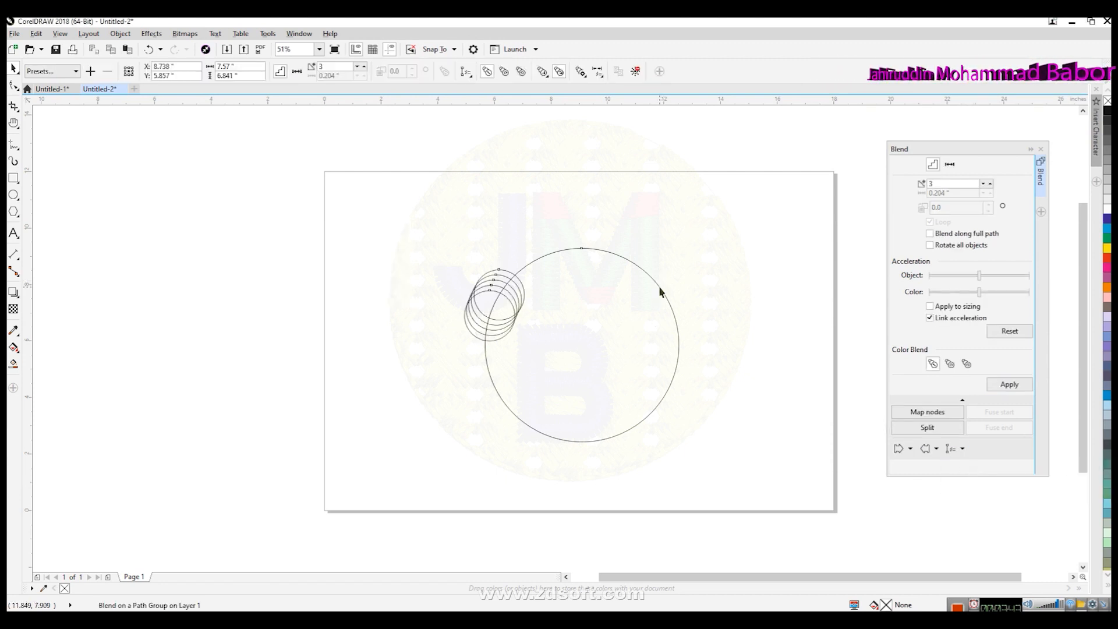
left_click(930, 234)
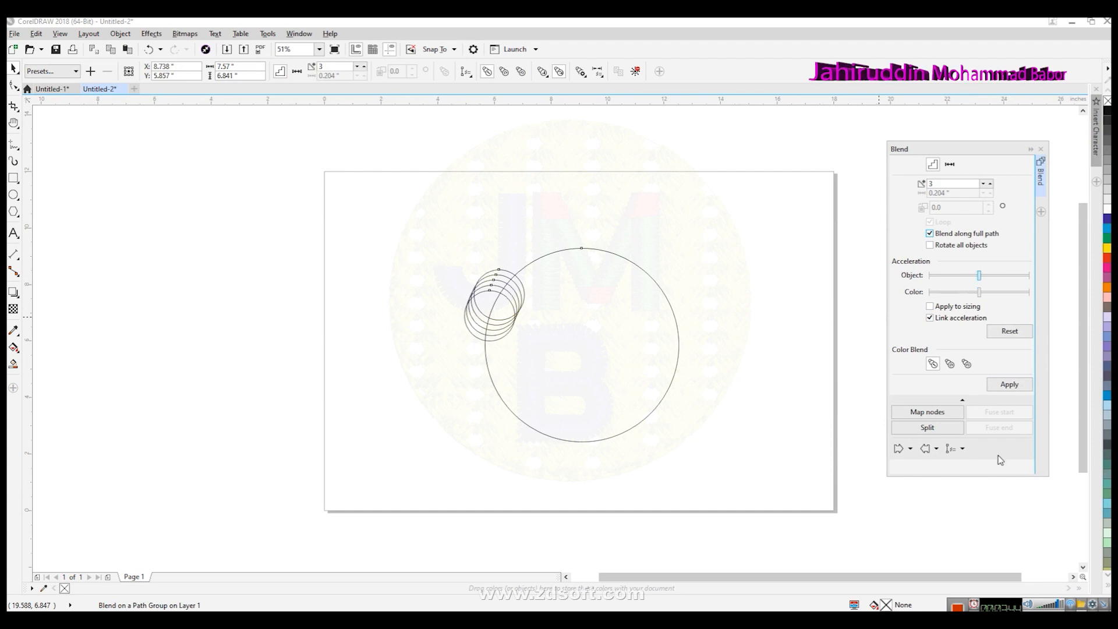
left_click(1009, 384)
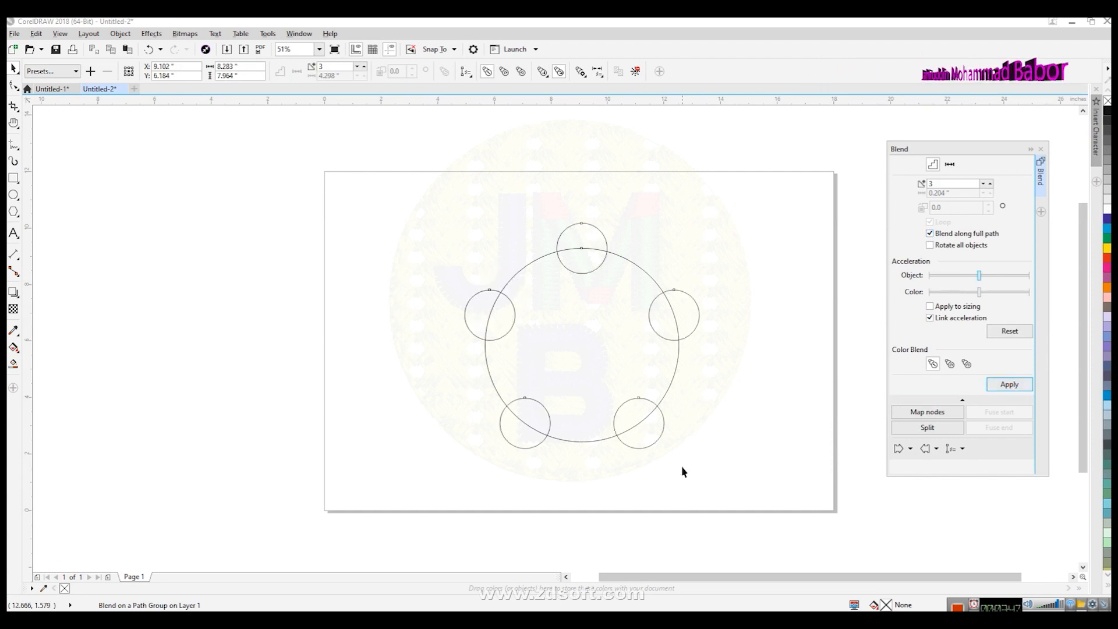
left_click(659, 541)
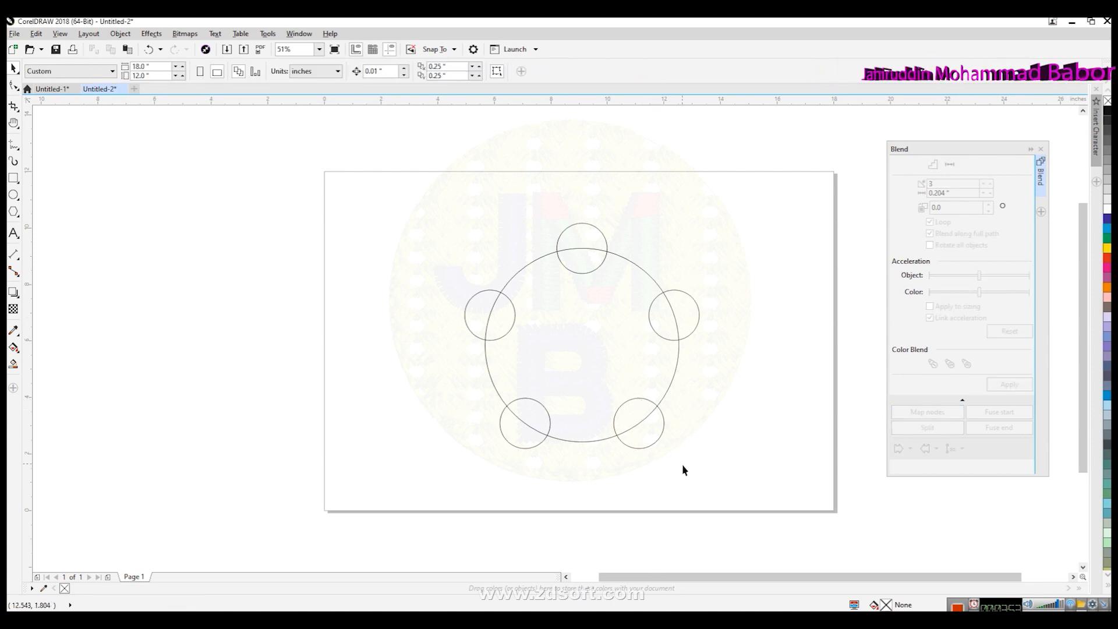
- Undo the full-path distribution, the path assignment and the blend of the small circles
left_click(650, 418)
key("ctrl+z")
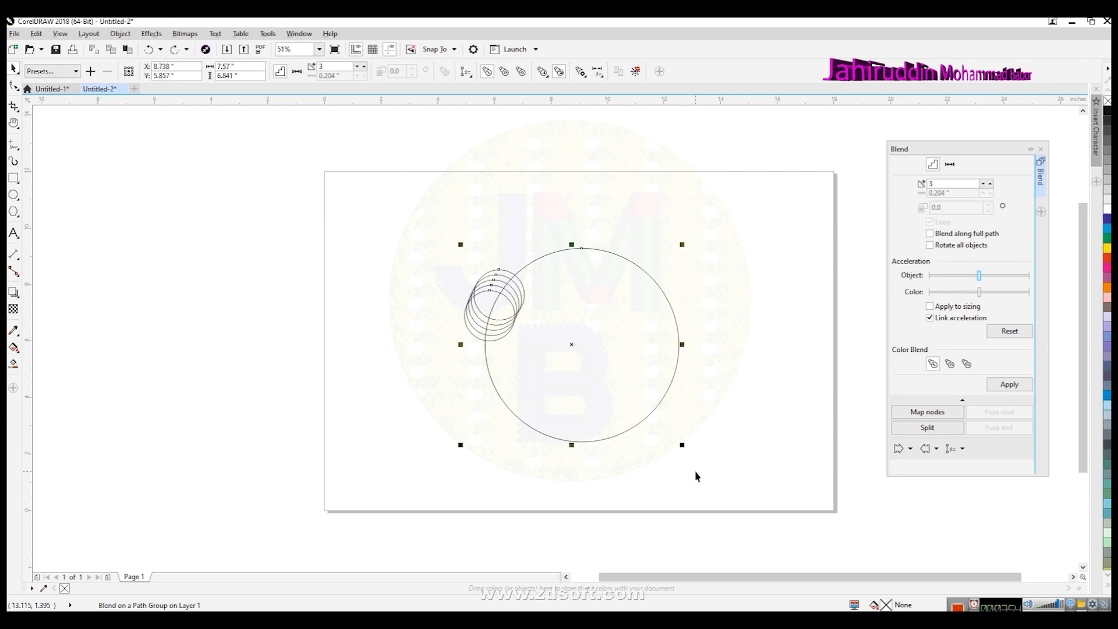
left_click(708, 463)
key("ctrl+z")
left_click(405, 339)
- Delete the upper small circle and enlarge the remaining one to about 3.1 inches wide
left_click(385, 223)
key("Delete")
left_click(405, 283)
left_click_drag(410, 308, 434, 347)
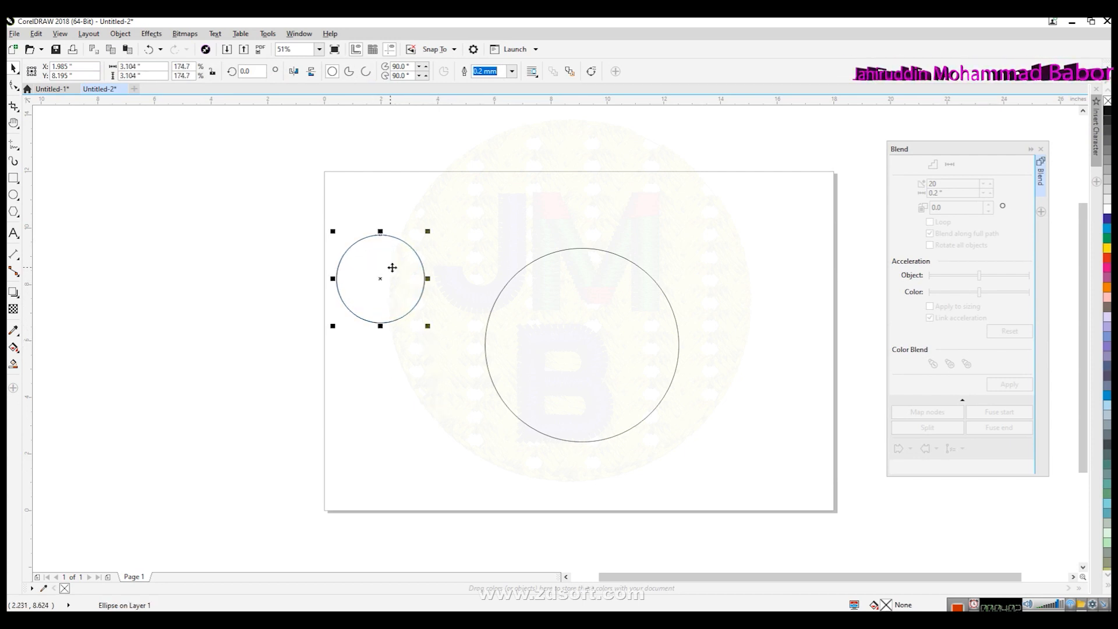
- Place a copy of the enlarged circle below it and blend the two with 3 steps
left_click_drag(392, 294, 391, 394)
left_click_drag(316, 222, 411, 402)
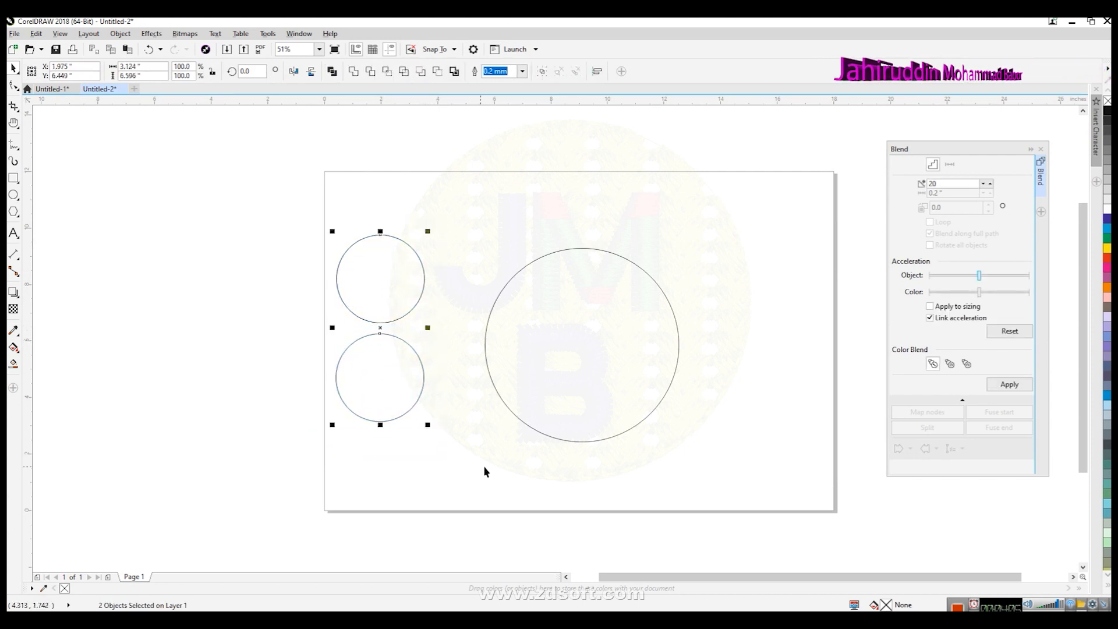
type("3")
left_click(1017, 385)
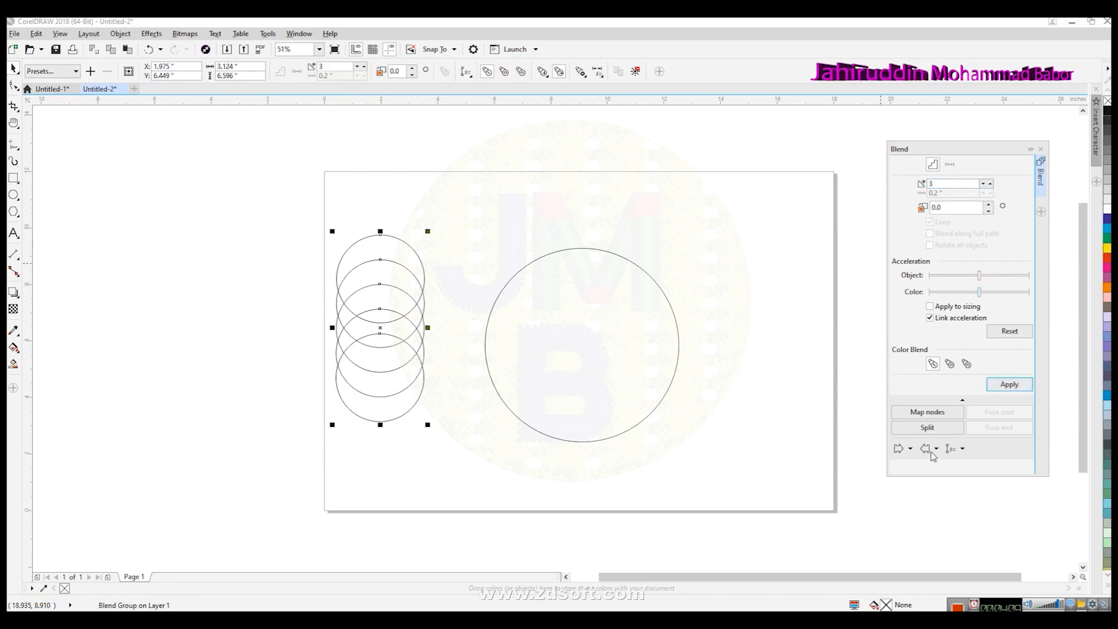
- Set the large circle as the new path of the enlarged-circle blend and distribute it along the full path
left_click(952, 450)
left_click(974, 462)
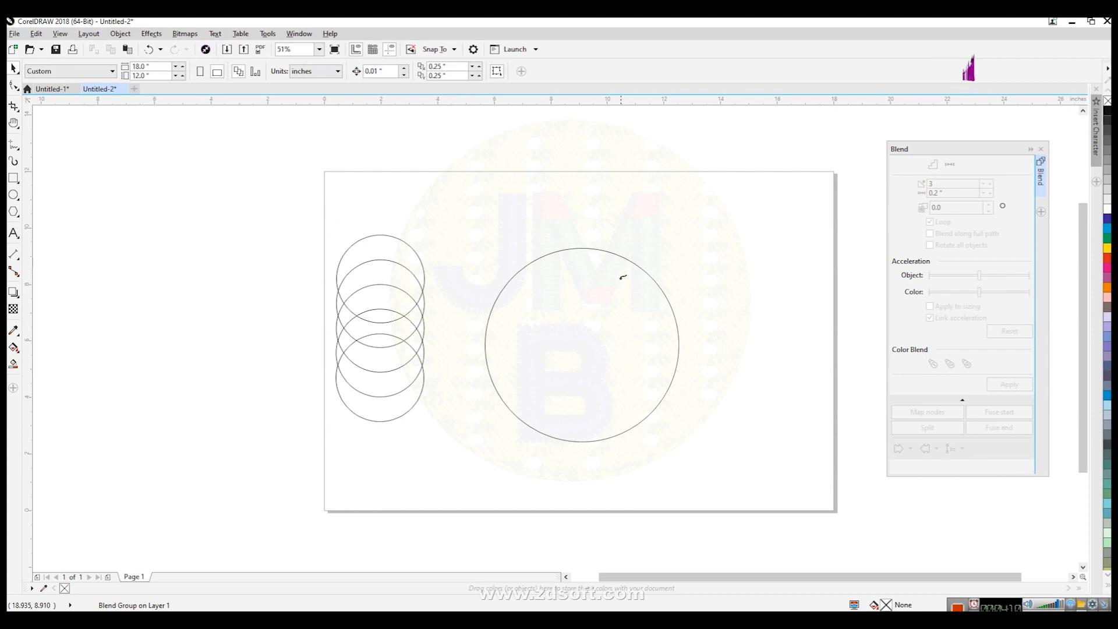
left_click(642, 265)
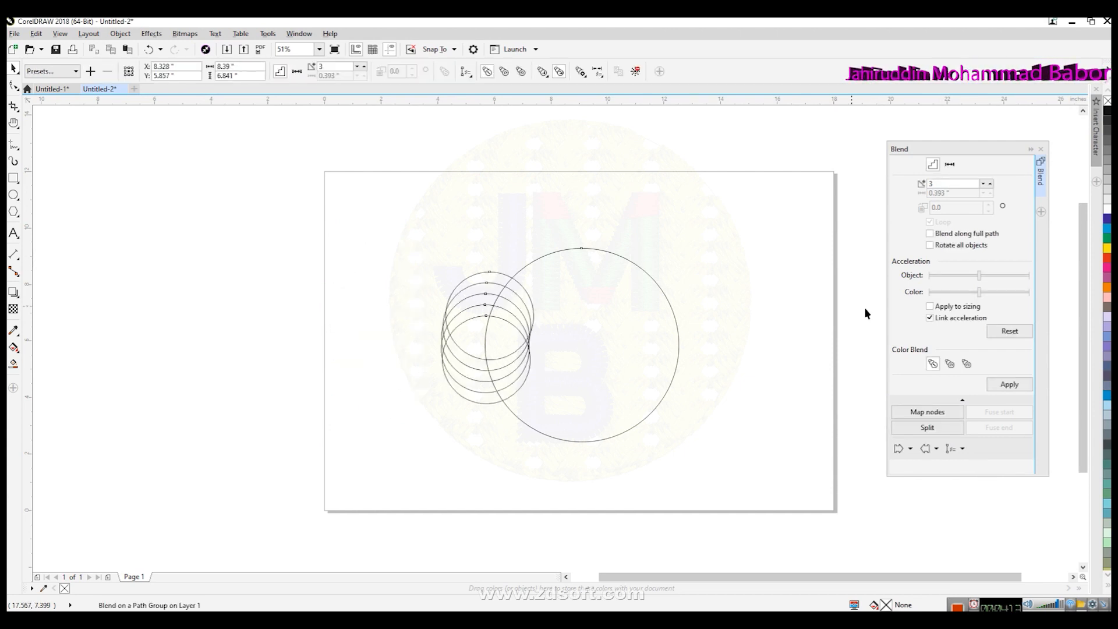
left_click(930, 234)
left_click(1012, 387)
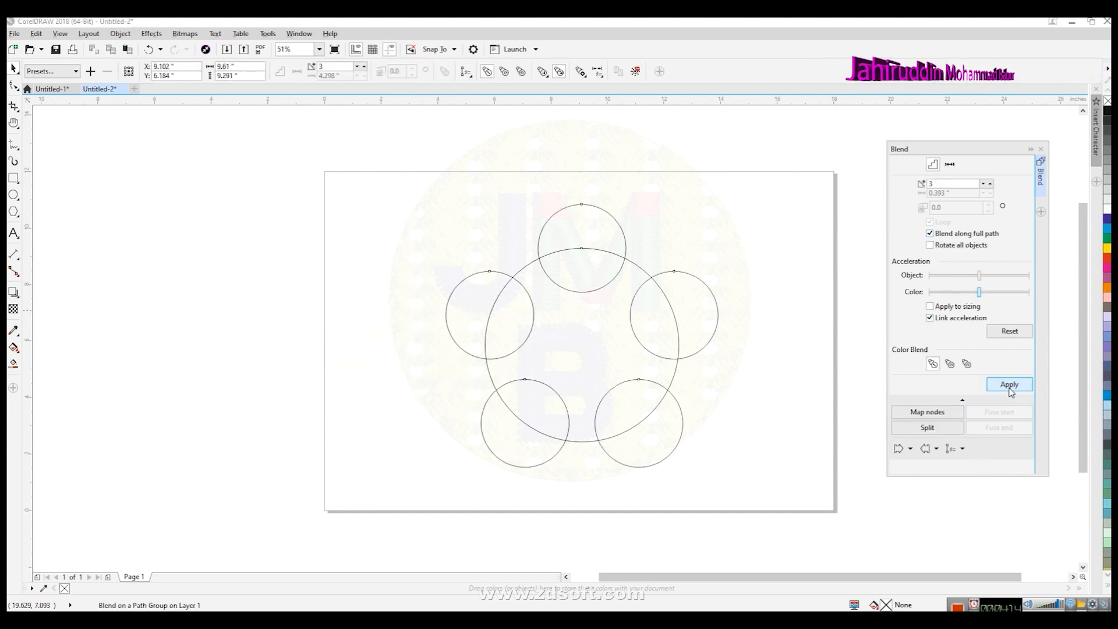
left_click(793, 378)
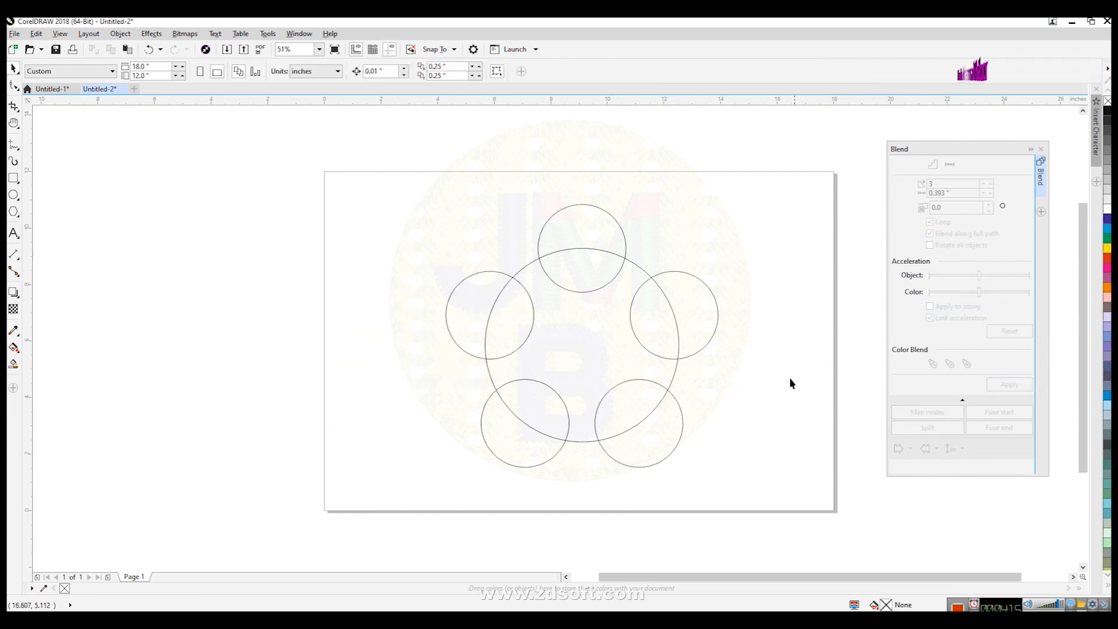
- Break the circle blend apart from its path
left_click(1074, 576)
left_click_drag(292, 188, 676, 530)
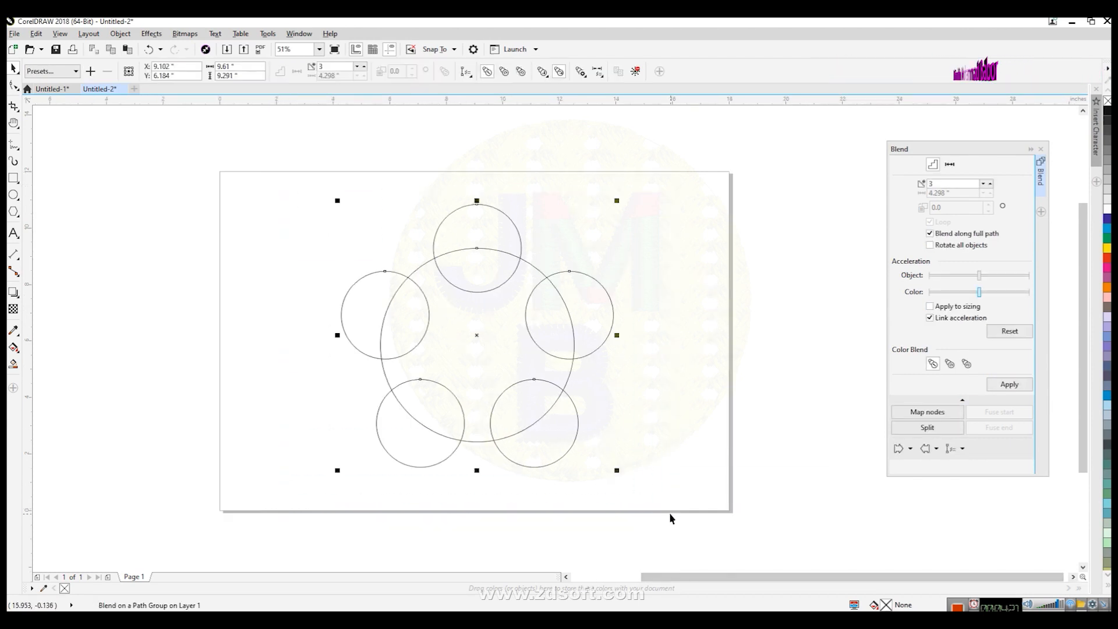
left_click(123, 36)
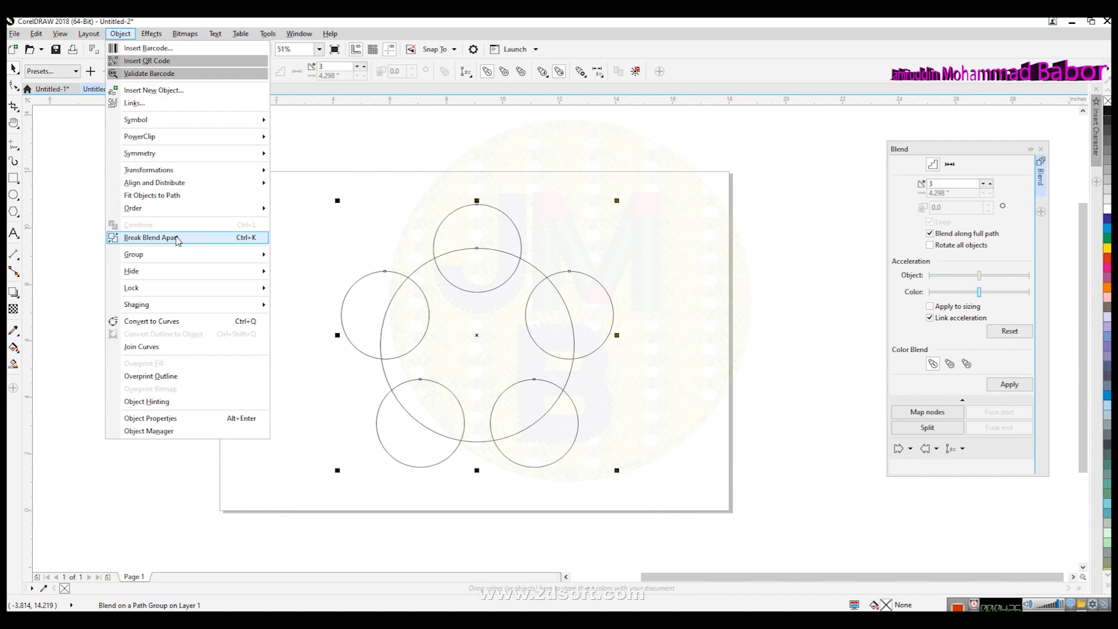
left_click(151, 237)
left_click(481, 466)
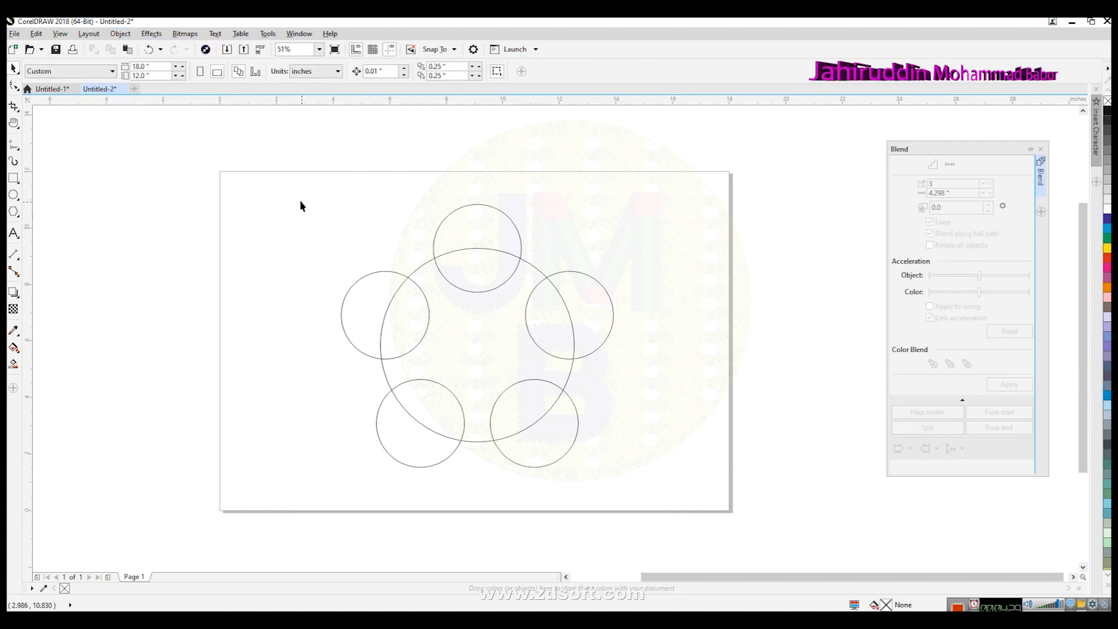
- Select all the circles and trim the large circle with the surrounding ones
left_click_drag(575, 449, 657, 516)
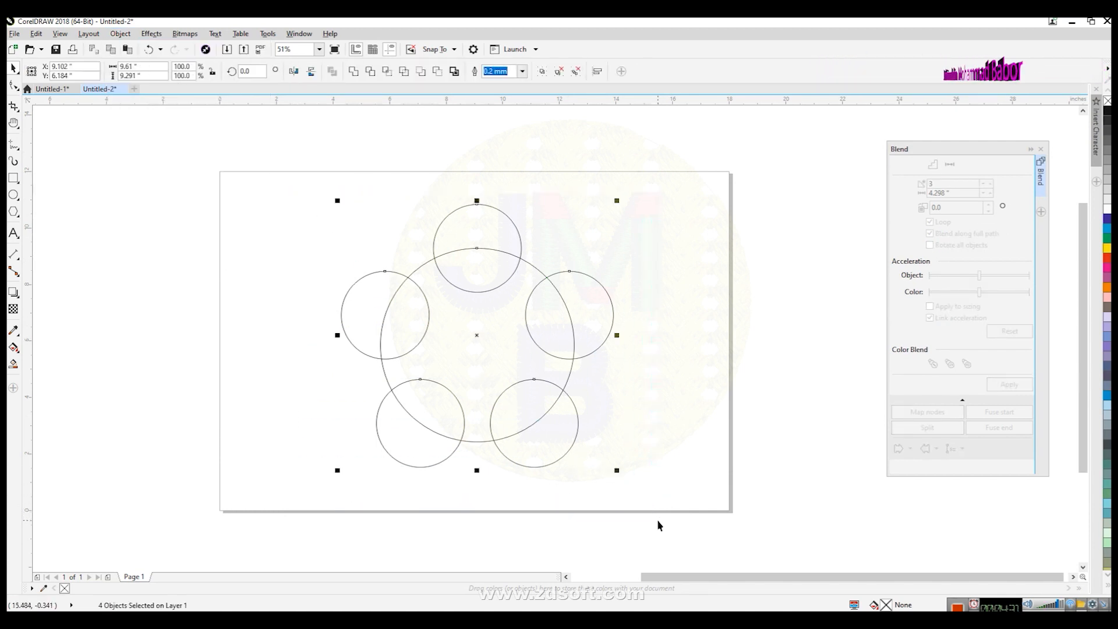
left_click(371, 71)
left_click(434, 154)
- Delete the surrounding circles so only the trimmed gear shape is left
left_click(484, 264)
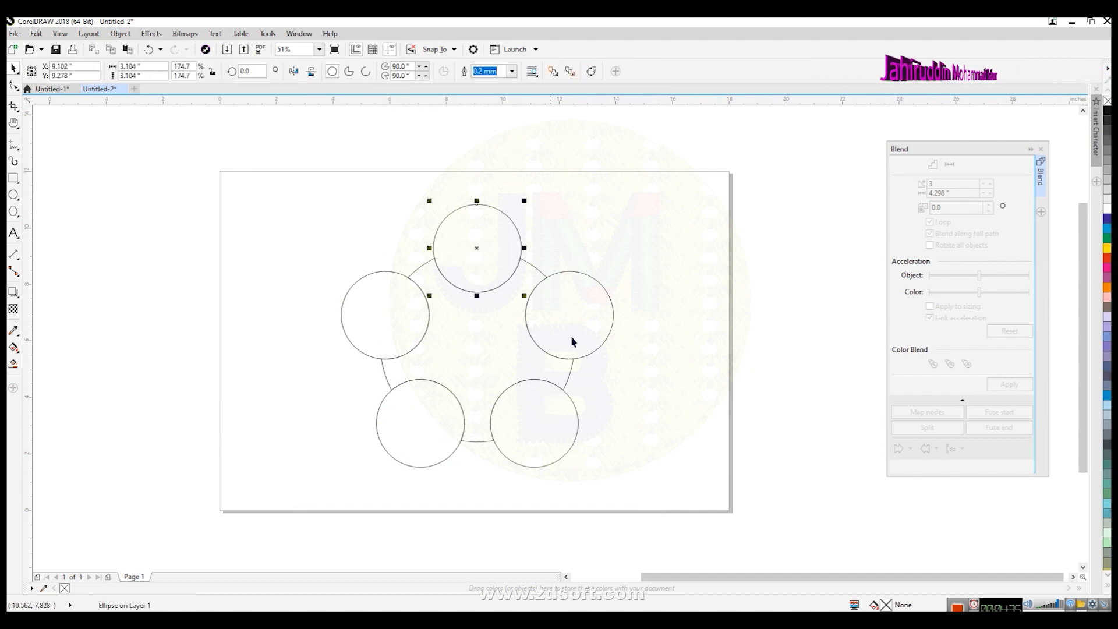
key("Delete")
left_click(578, 305)
key("Delete")
left_click(547, 428)
key("Delete")
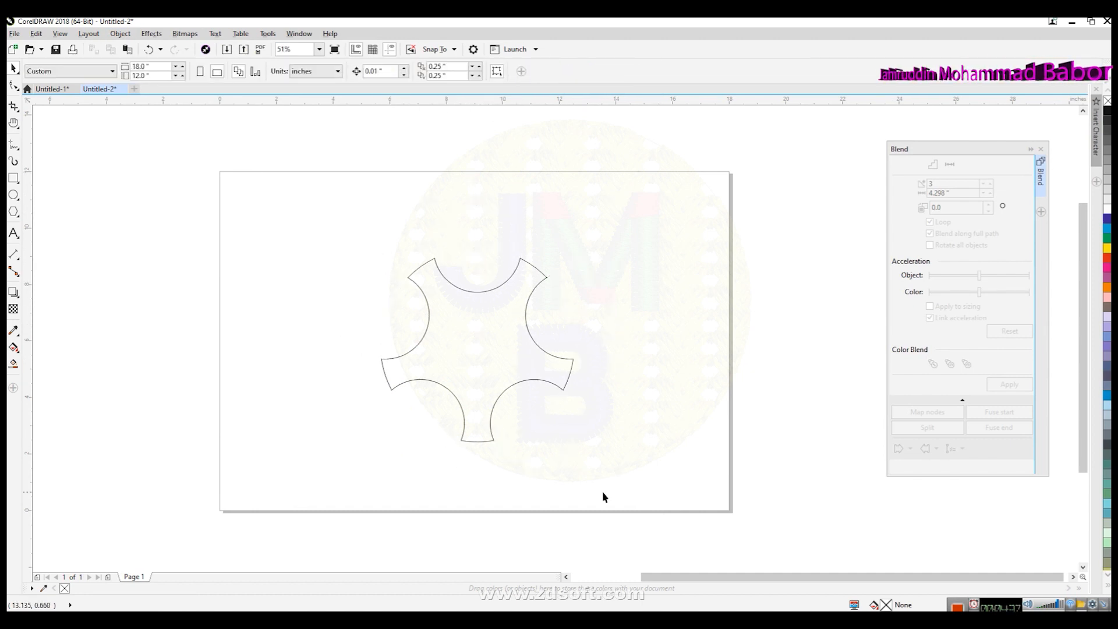
- Move the gear shape slightly up and left, and draw a circle about 3.1 inches wide to its left
left_click_drag(554, 386, 543, 350)
left_click(592, 427)
left_click(13, 195)
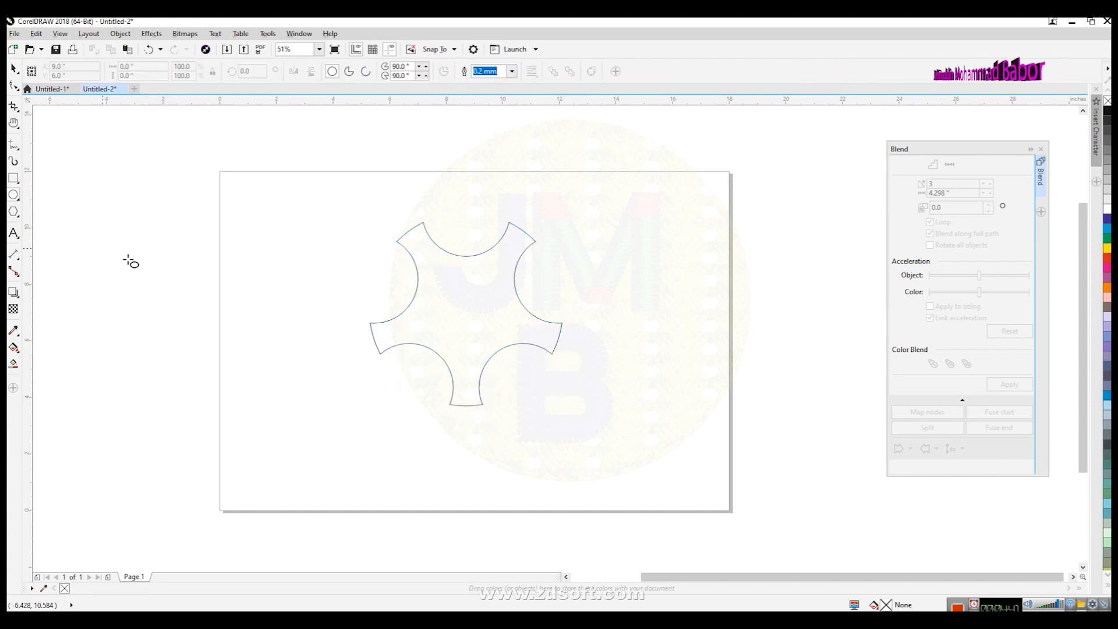
left_click_drag(180, 229, 252, 319)
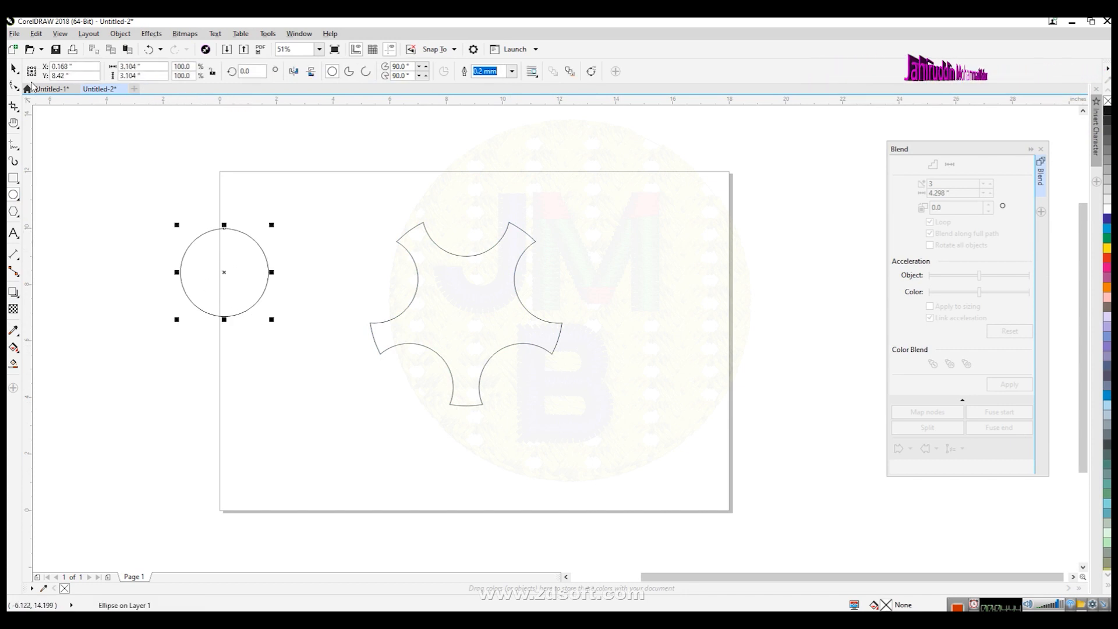
- Align the centres of the new circle and the gear shape horizontally and vertically
left_click(13, 68)
left_click_drag(106, 177, 463, 403)
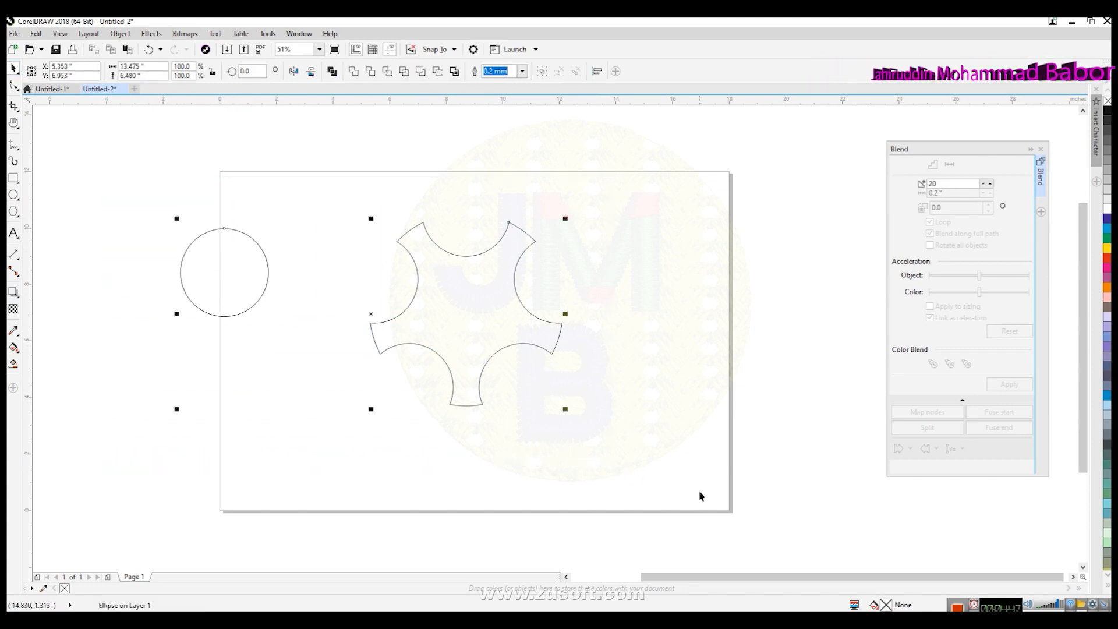
key("e")
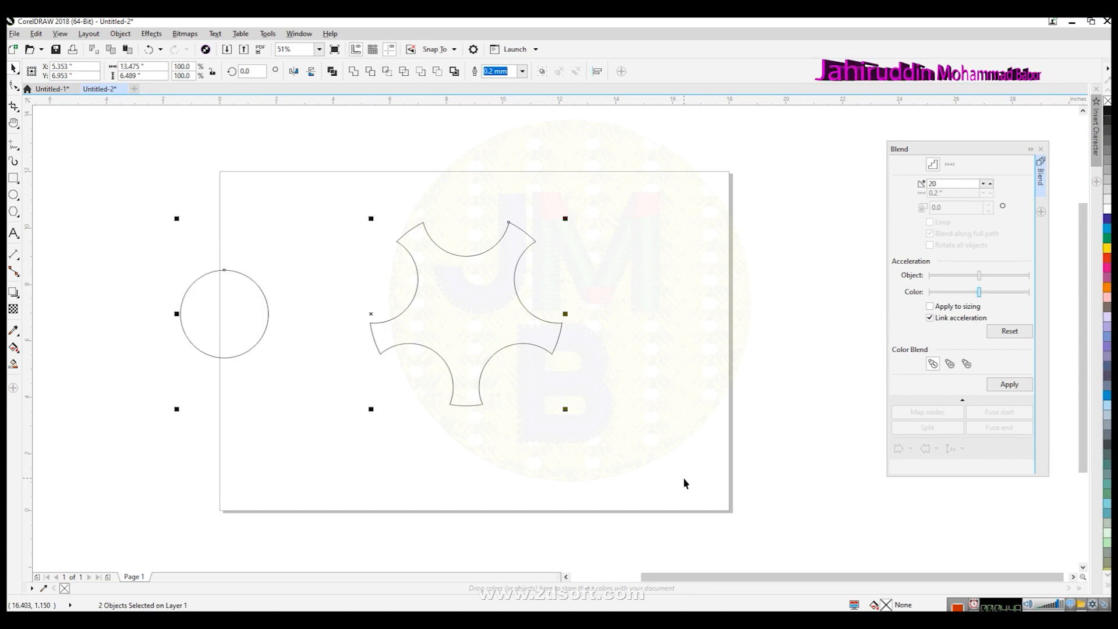
key("c")
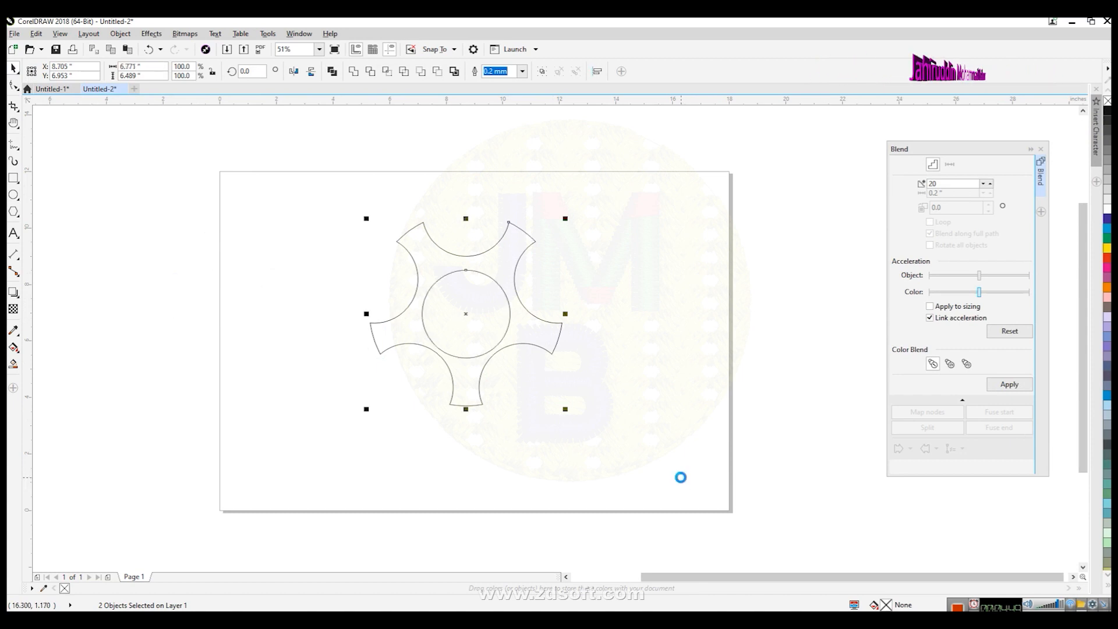
left_click(648, 466)
- Nudge the inner circle upward by about 0.15 inches within the gear shape
left_click(504, 334)
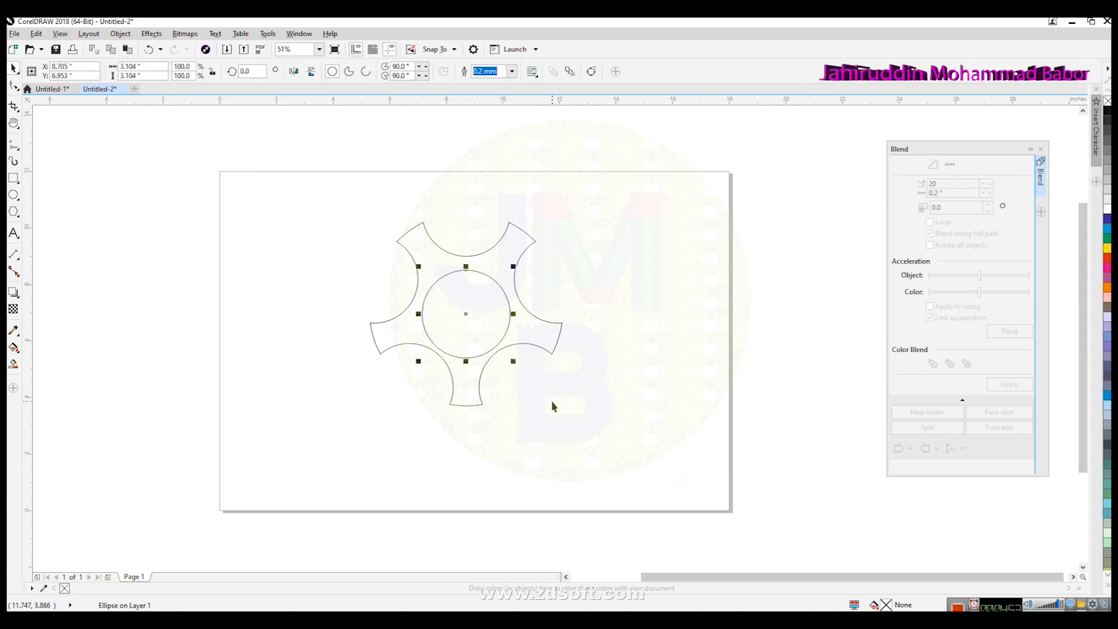
key("Up")
key("Up")
key("Up")
key("Up")
key("Up")
key("Up")
key("Up")
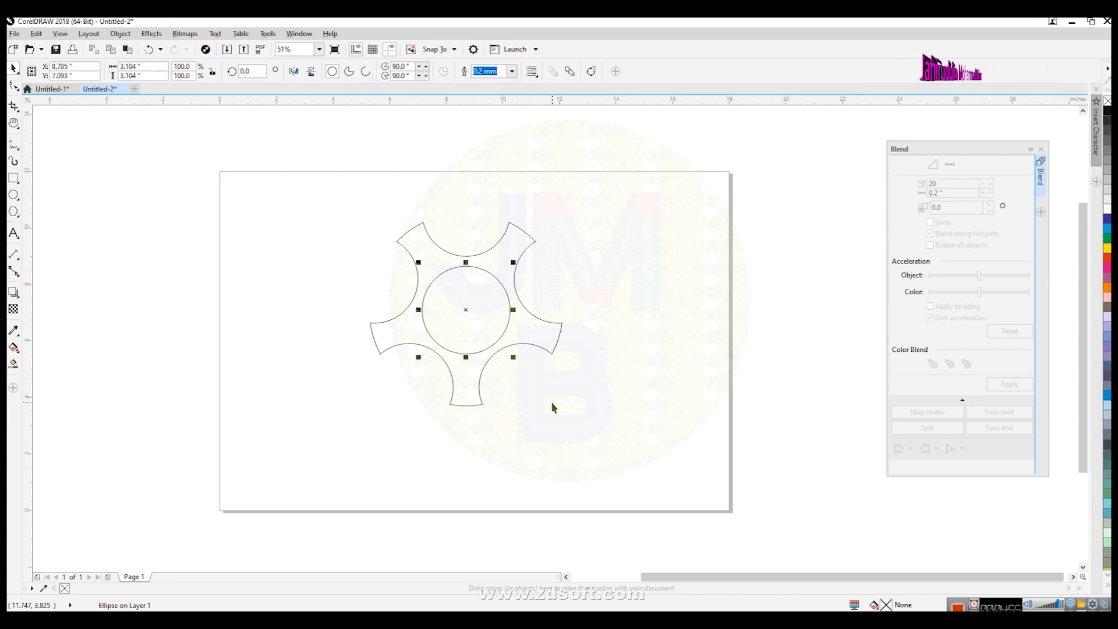
left_click(595, 425)
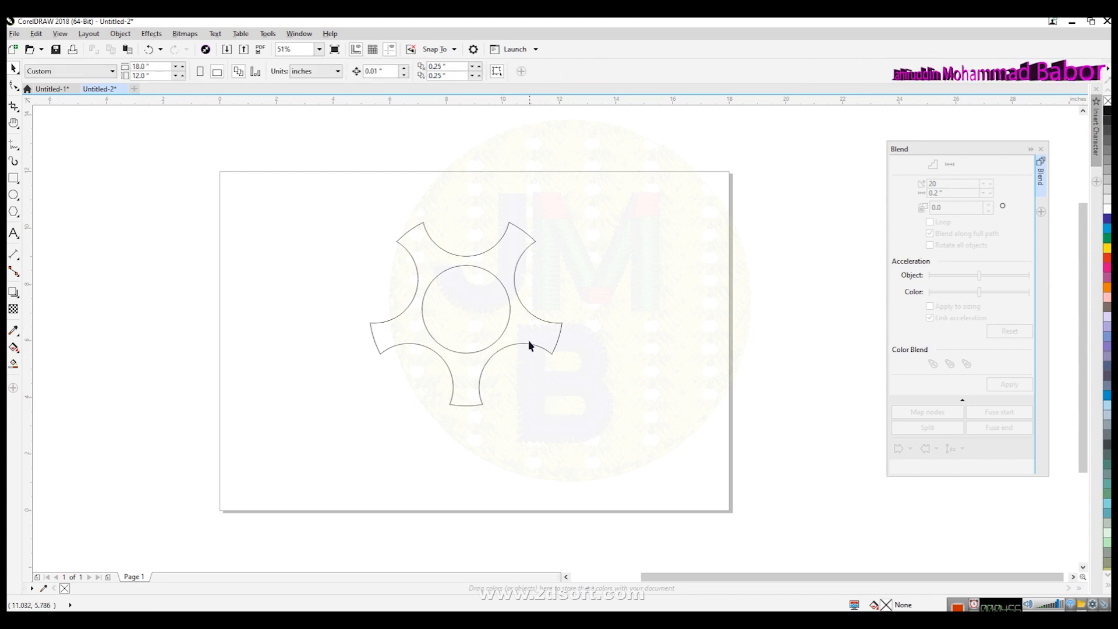
- Nudge the inner circle further upward by about 0.1 inches within the gear shape
left_click(508, 309)
key("Up")
key("Up")
key("Up")
key("Up")
key("Up")
key("Up")
key("Up")
key("Up")
key("Up")
key("Up")
- Try aligning the inner circle and gear shape along their horizontal centre line, and undo the alignment
left_click_drag(596, 445, 330, 180)
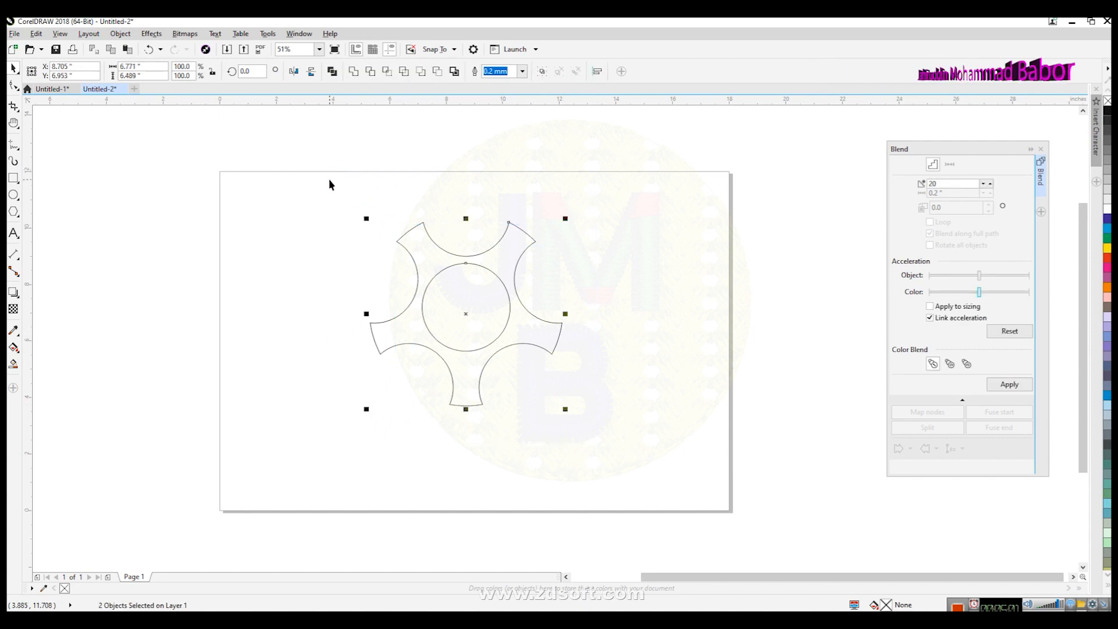
key("e")
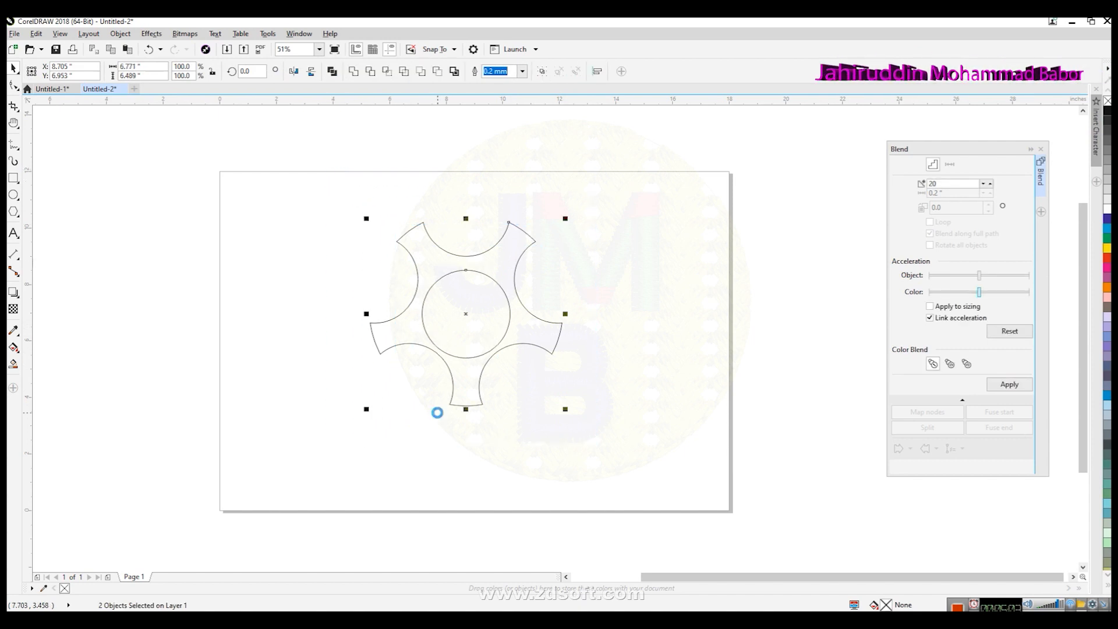
key("ctrl+z")
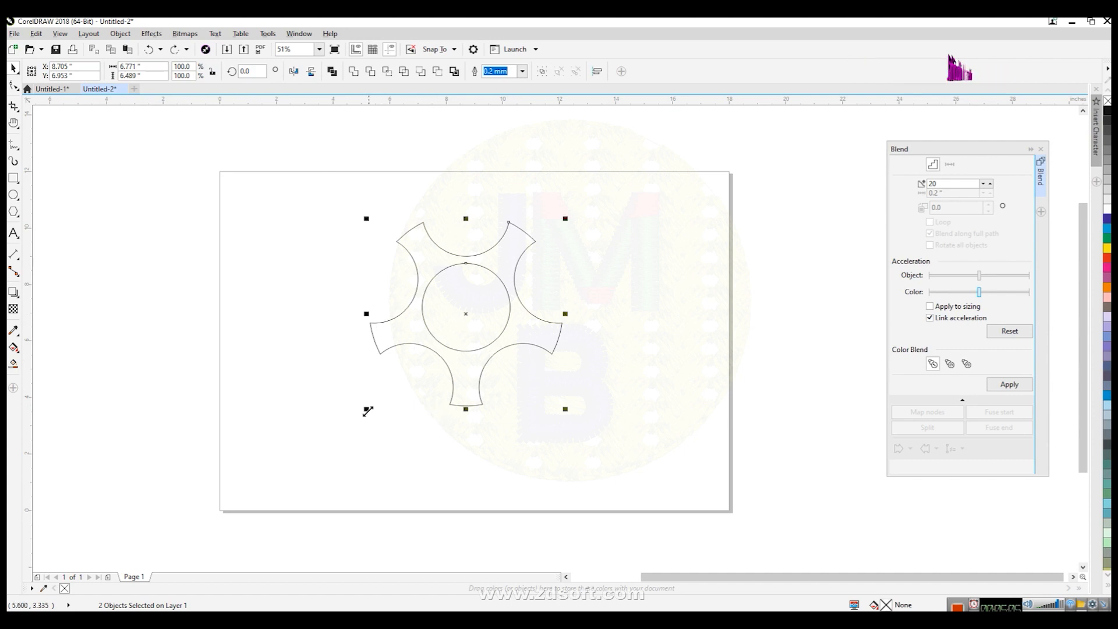
left_click(600, 420)
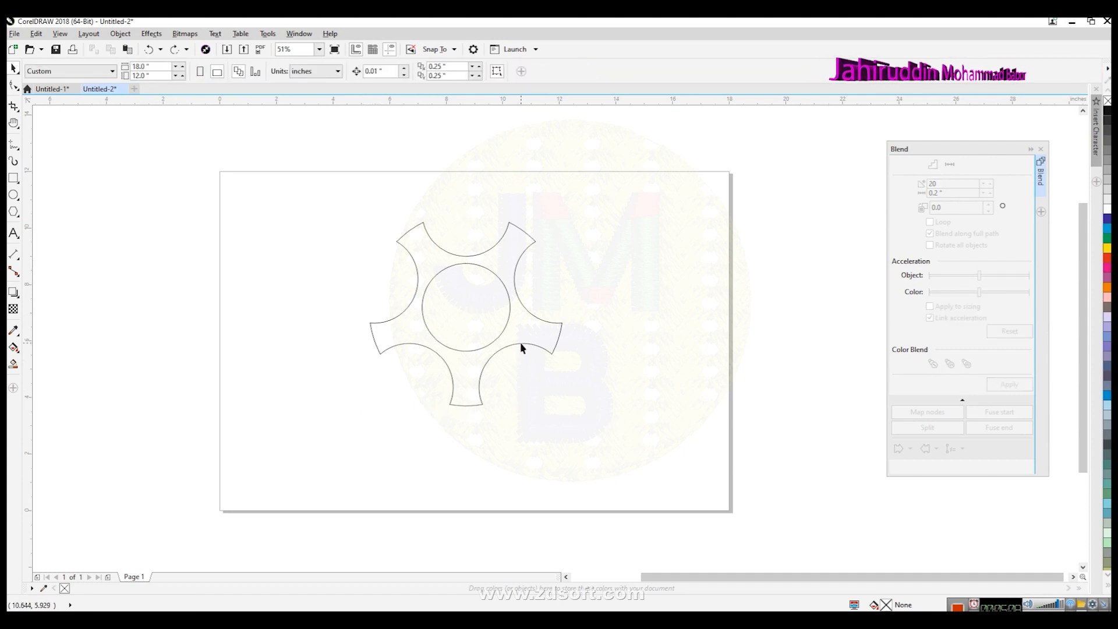
- Trim the gear shape with the inner circle, and delete the circle so that a round hole is left
left_click_drag(277, 186, 276, 186)
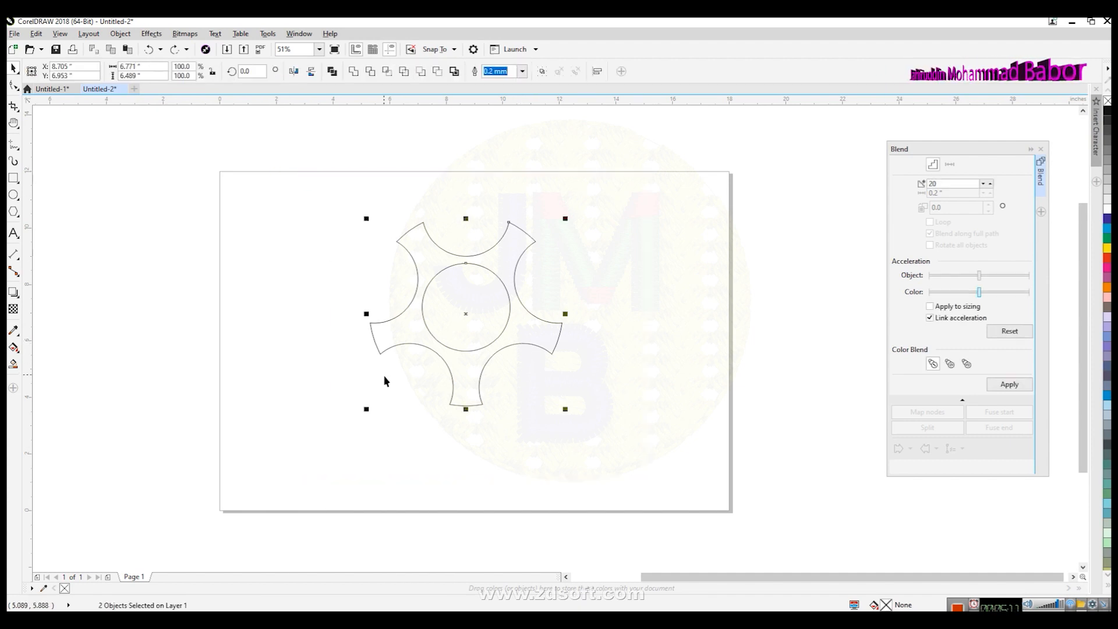
left_click(370, 72)
left_click(330, 171)
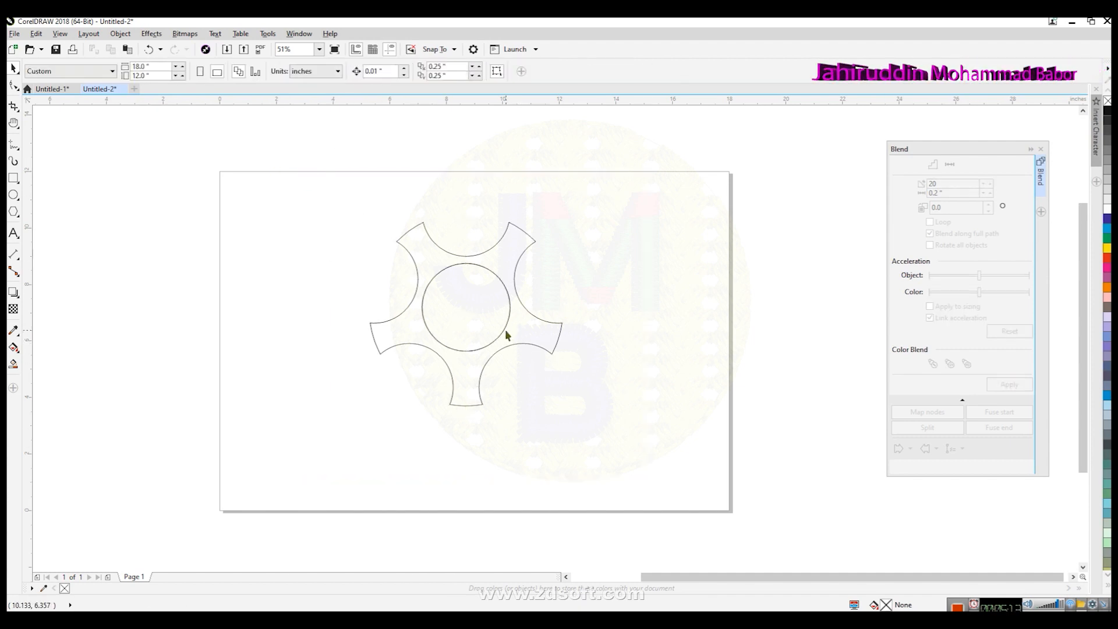
left_click_drag(503, 330, 288, 336)
key("Delete")
- Fill the gear shape with magenta, without an outline, and move it about 1.45 inches left and 0.8 inches down
left_click(477, 350)
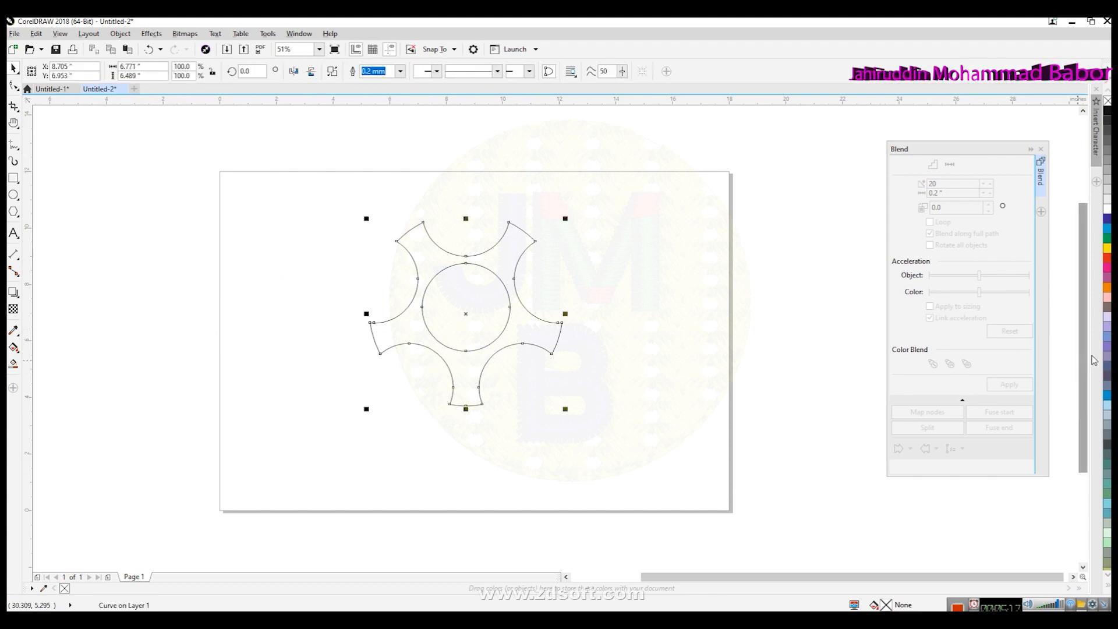
left_click(1107, 269)
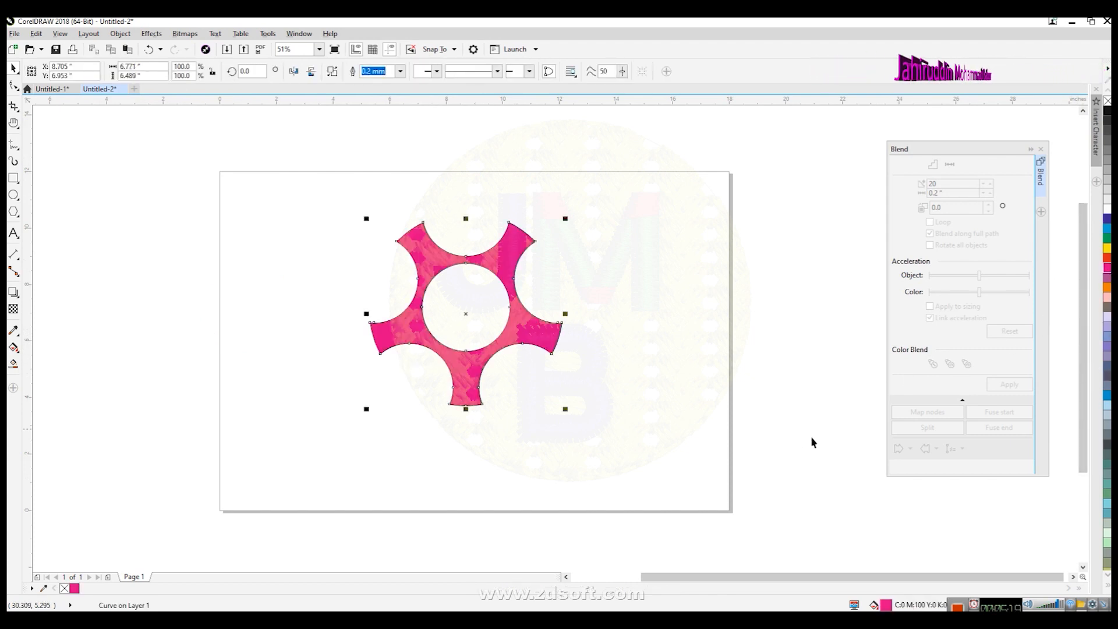
left_click(473, 426)
left_click_drag(546, 357, 505, 379)
left_click(565, 405)
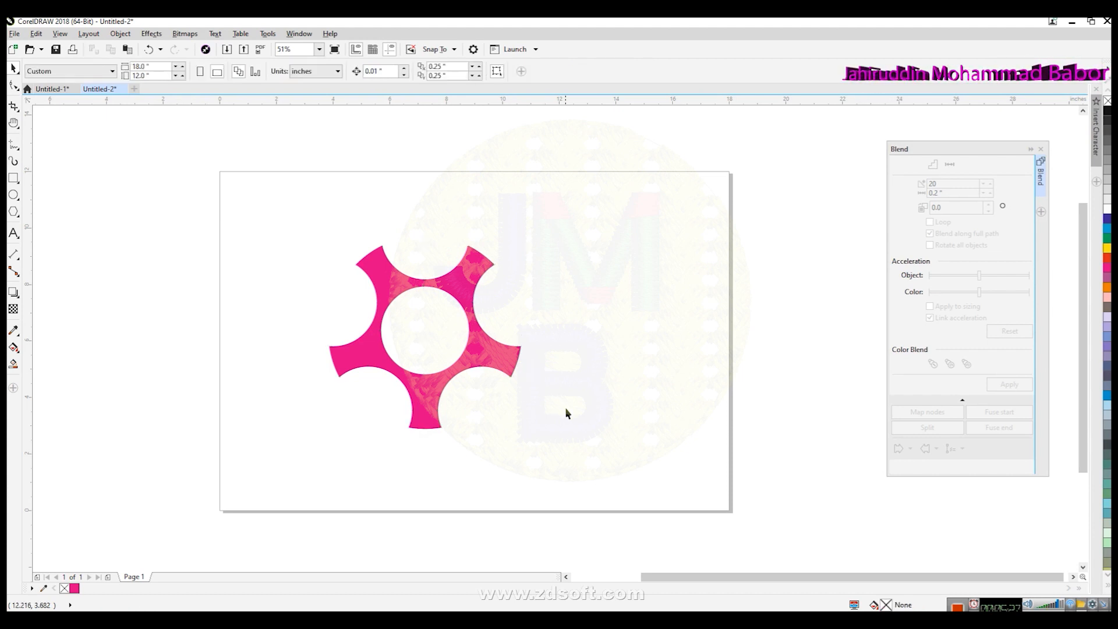
- Close the Blend settings and extrude the magenta gear shape with a Small Back extrusion of depth 20
left_click(514, 370)
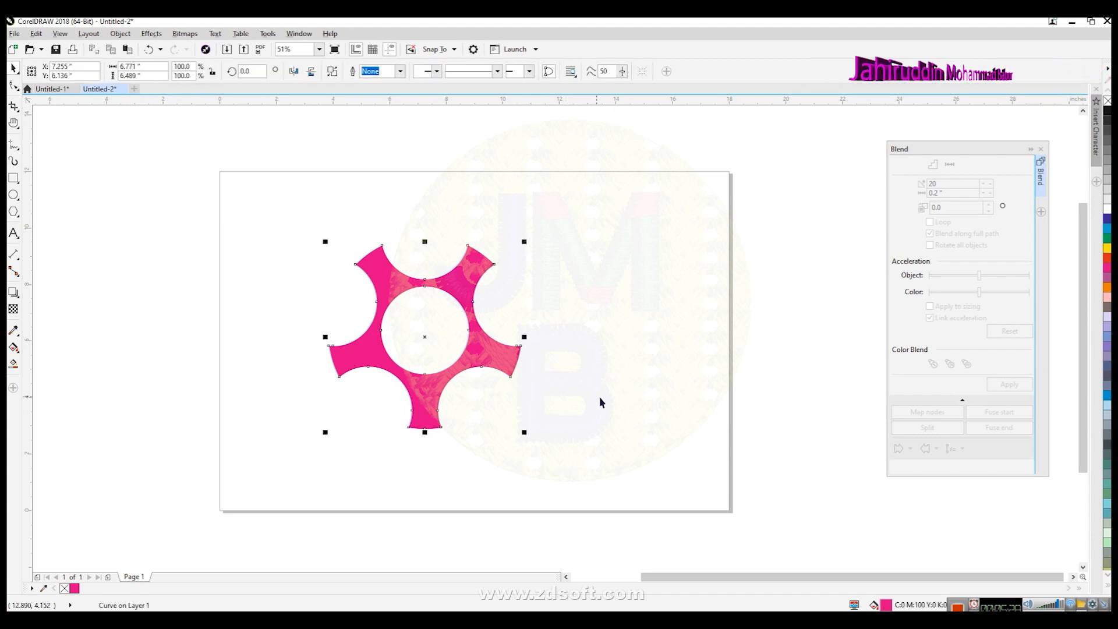
left_click(1041, 150)
left_click(153, 35)
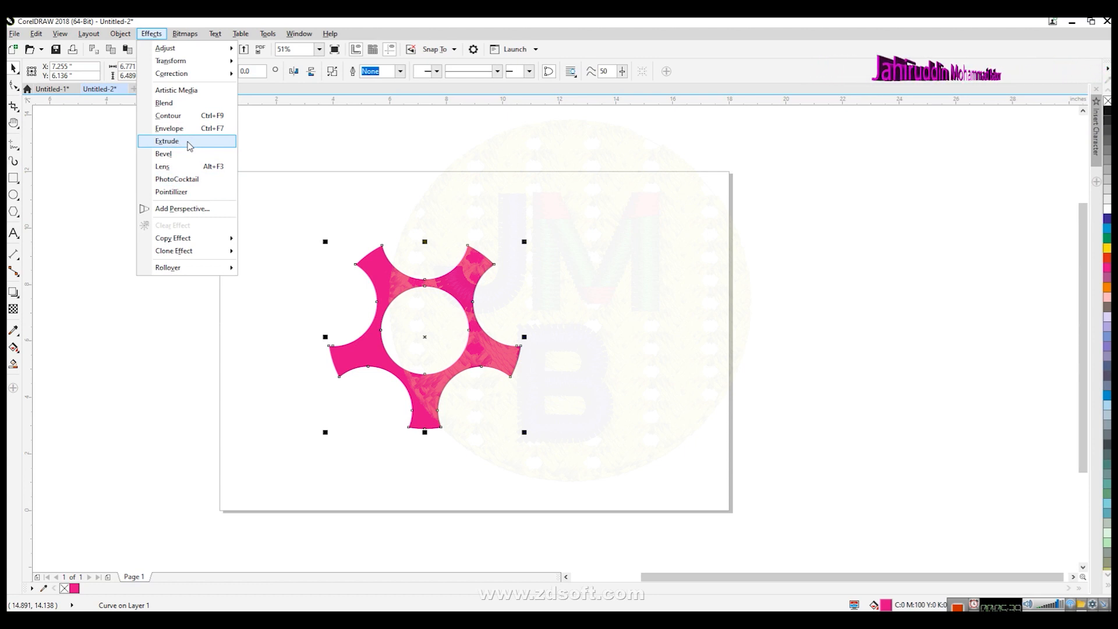
left_click(167, 141)
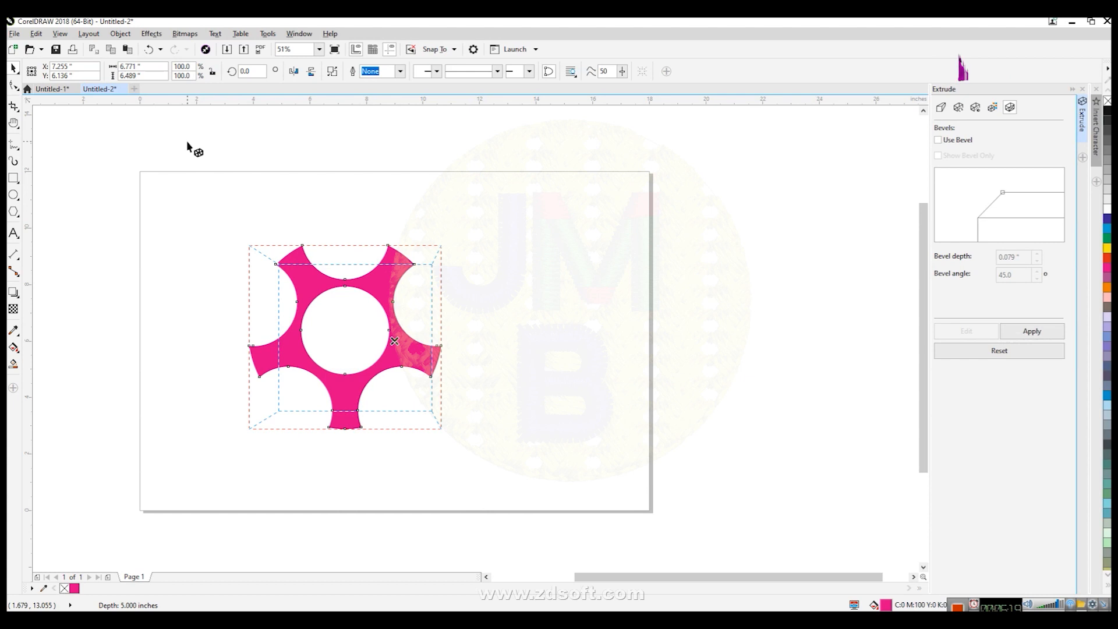
left_click(1054, 334)
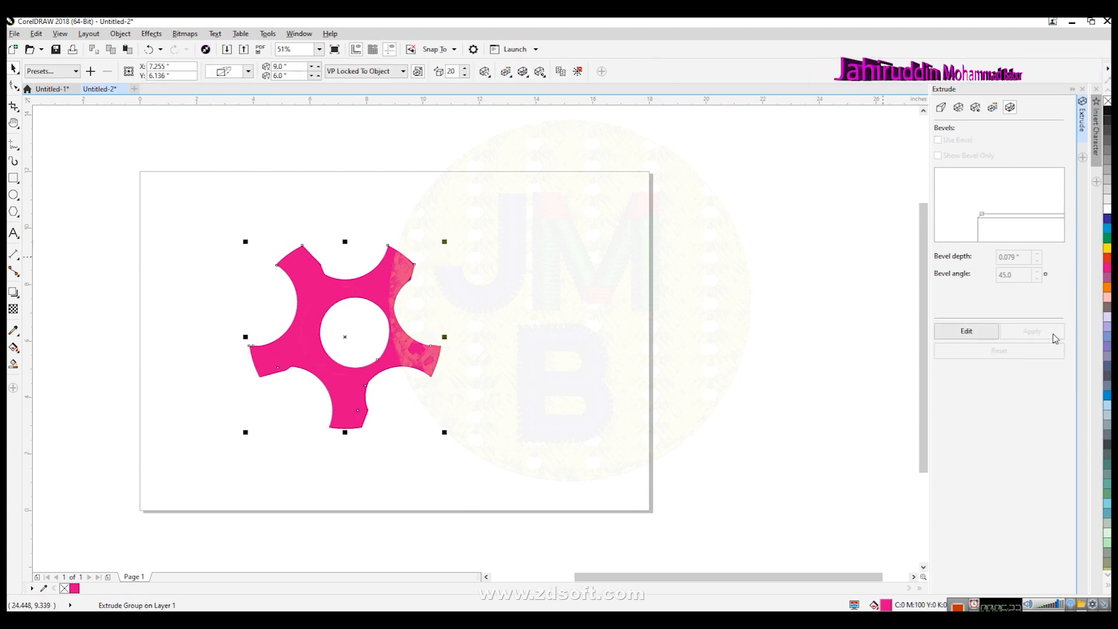
- Add light 1 to the extruded gear's lighting at intensity 100
left_click(941, 109)
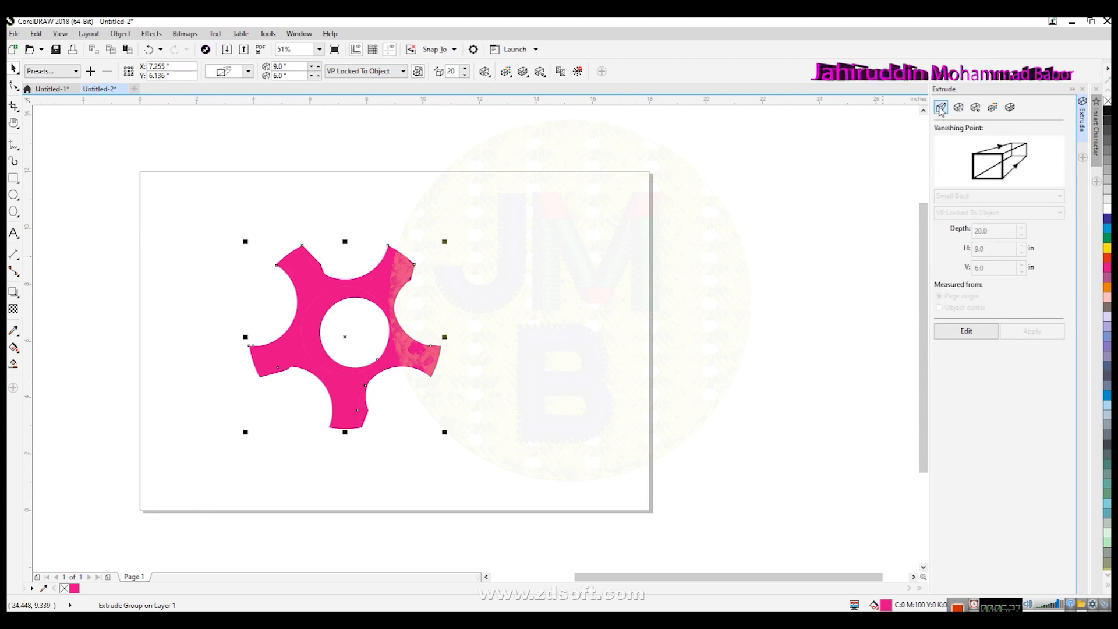
left_click(976, 107)
left_click(964, 330)
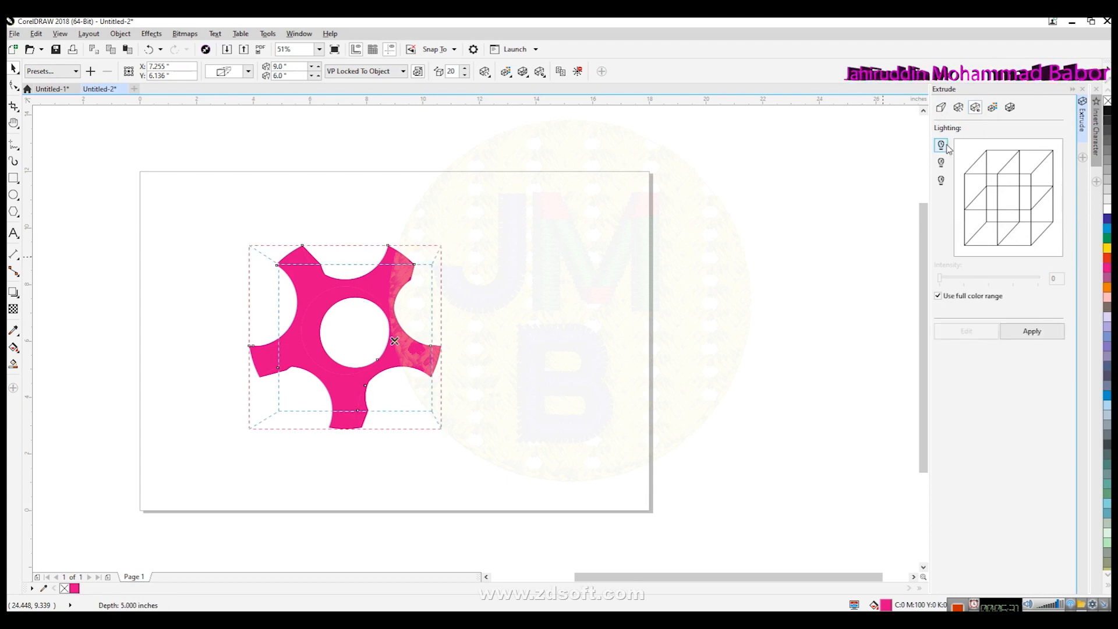
left_click(941, 145)
left_click(1034, 335)
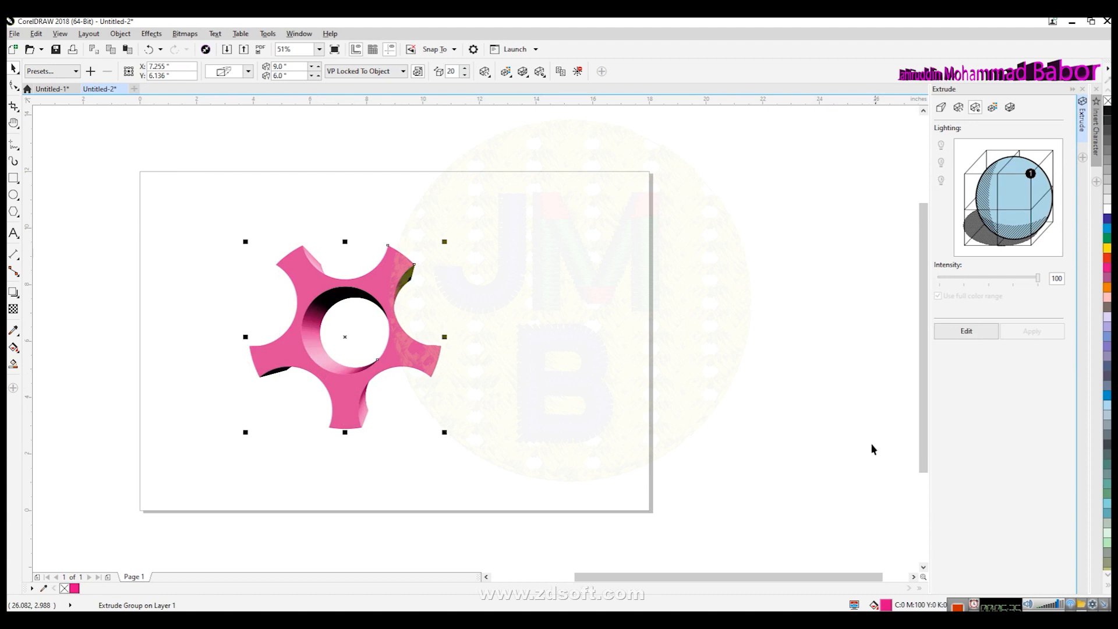
- Rotate the extruded gear in 3D so that its thick side walls face the viewer
left_click(967, 331)
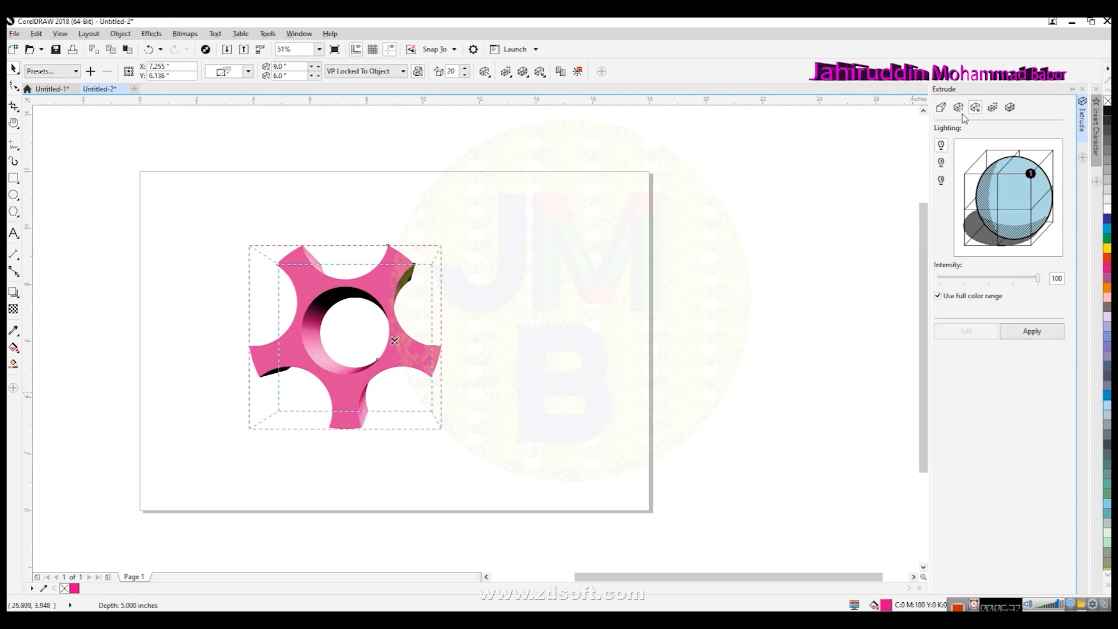
left_click(958, 108)
left_click_drag(1005, 203, 991, 222)
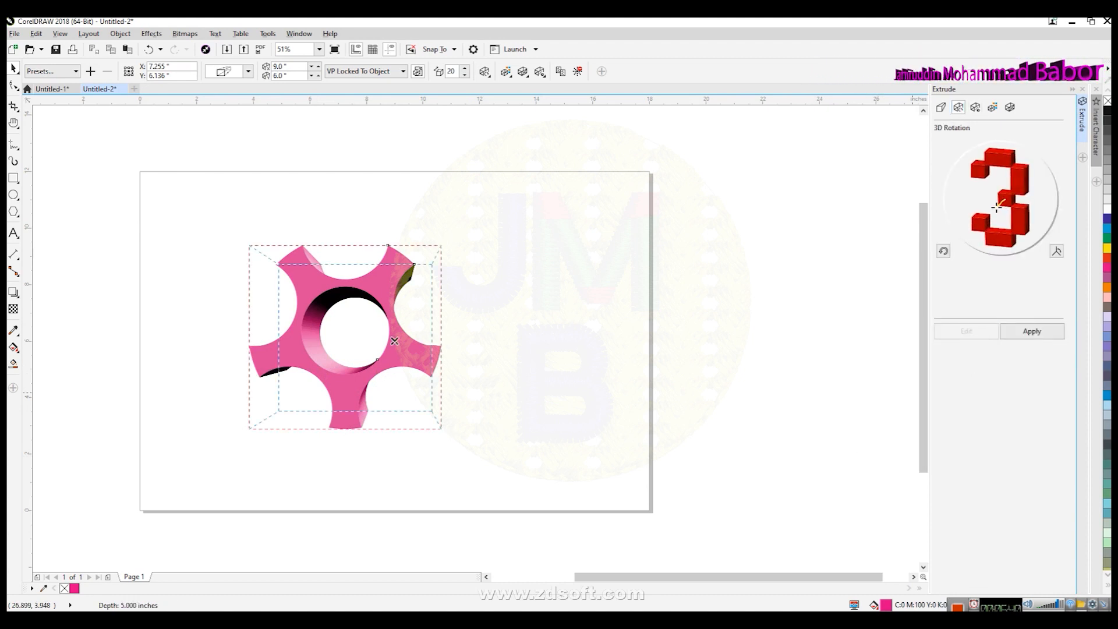
left_click(1032, 331)
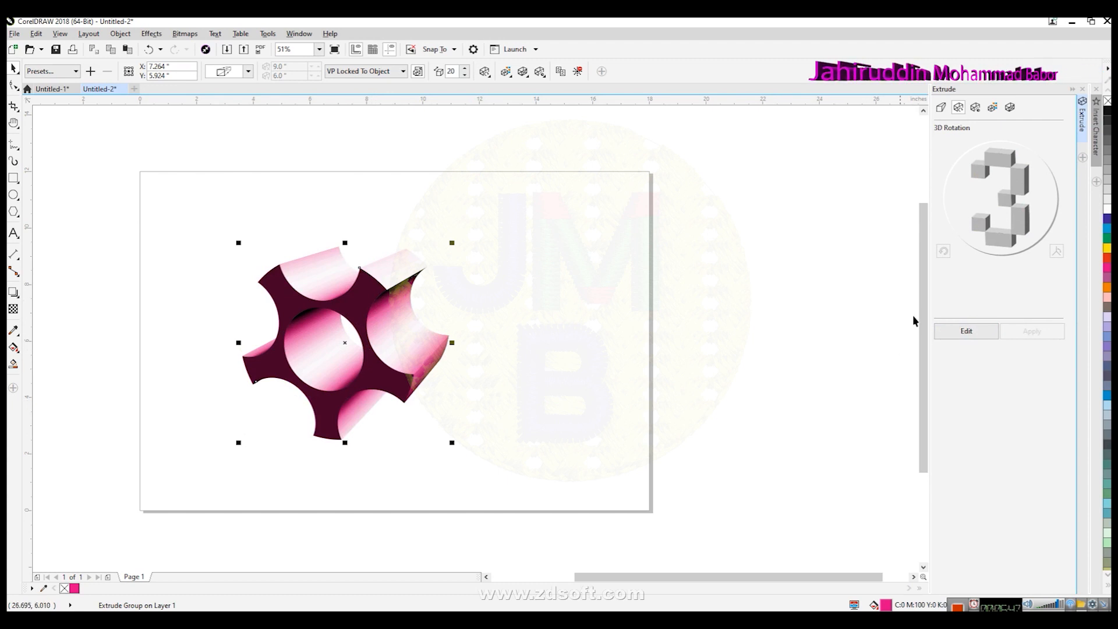
- Set the extrusion depth to 15 and move the gear about 1.1 inches right and 0.5 inches up
left_click(941, 107)
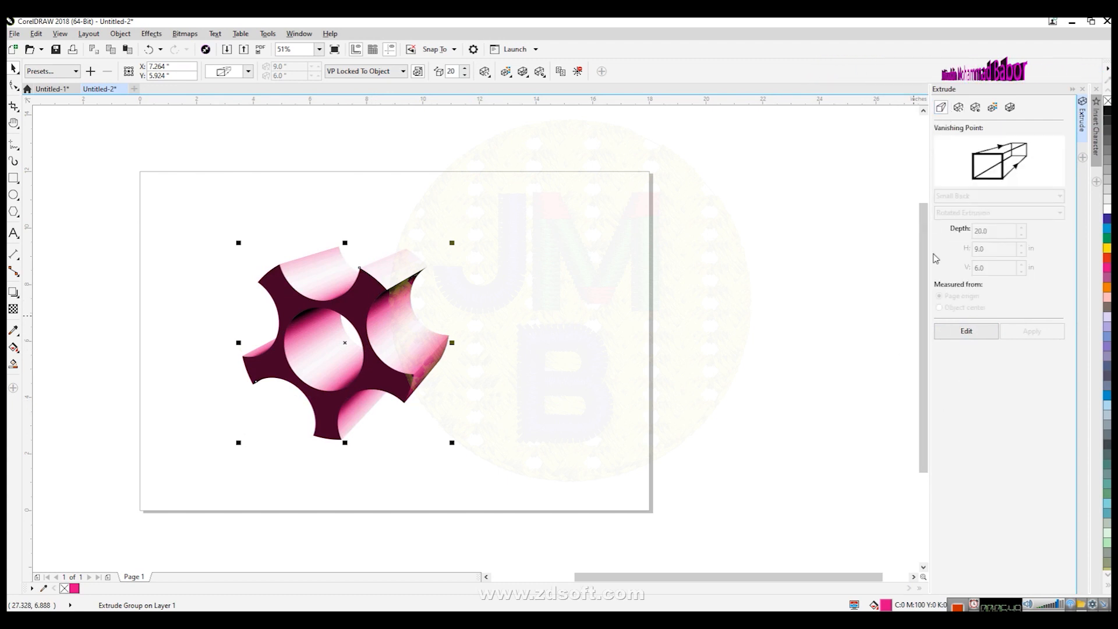
left_click(967, 330)
left_click(1021, 235)
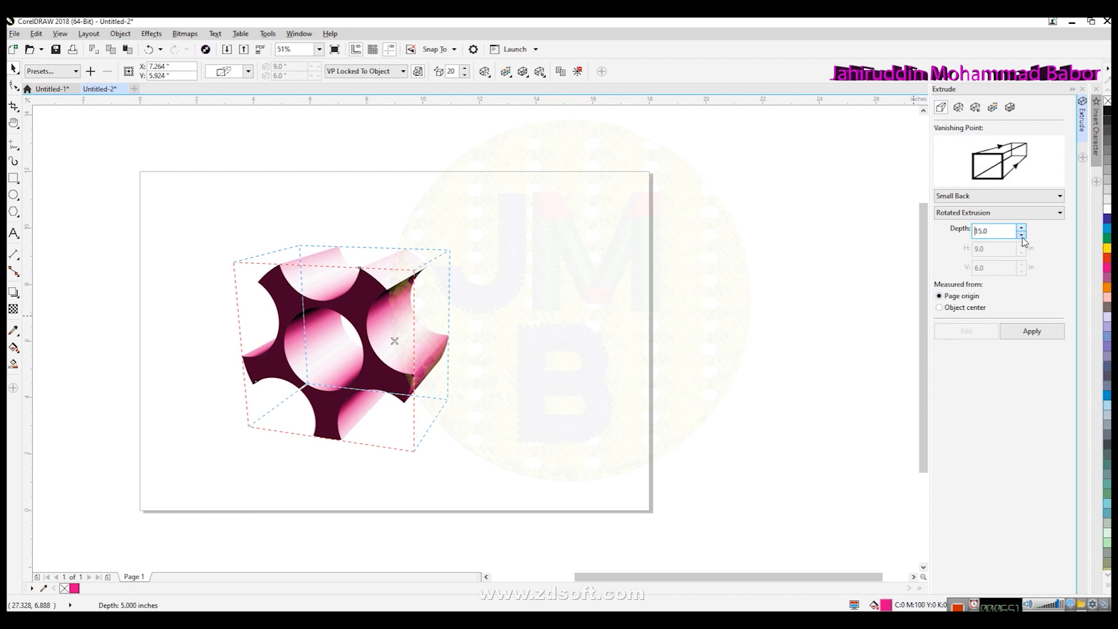
left_click(1037, 332)
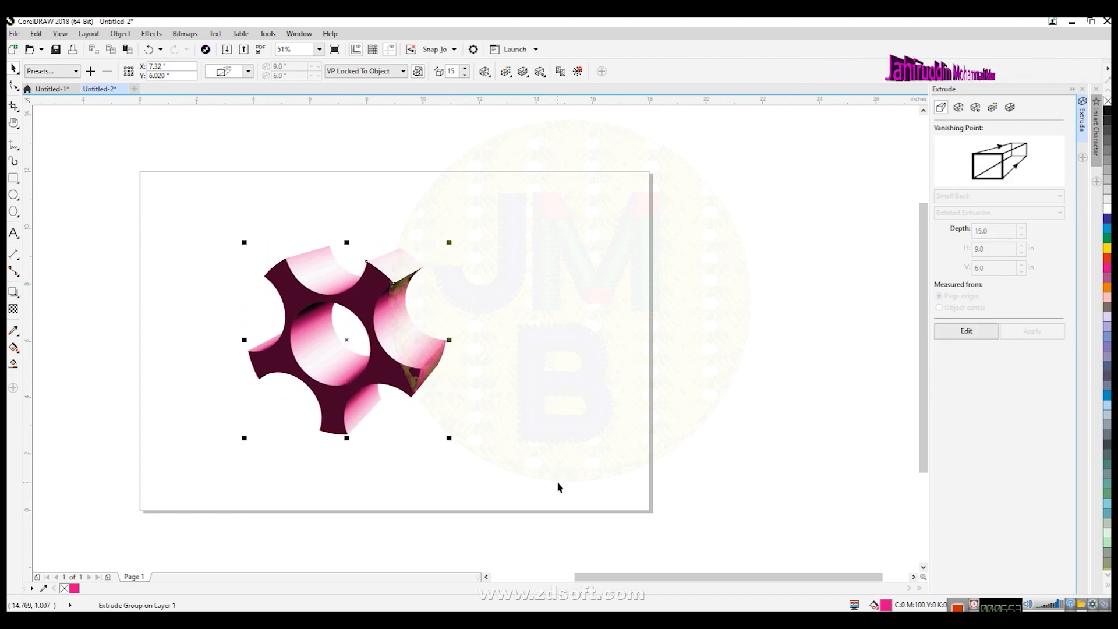
left_click_drag(420, 377, 451, 363)
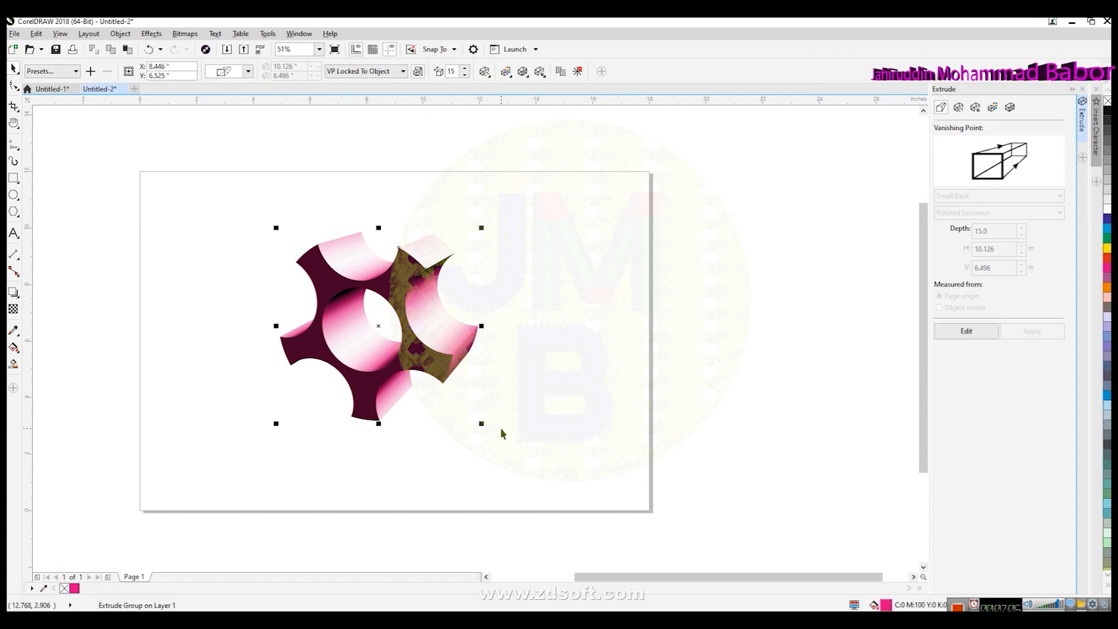
- Add light 2 to the extrusion at the top centre of the lighting cage's front face, with intensity 100
left_click(975, 108)
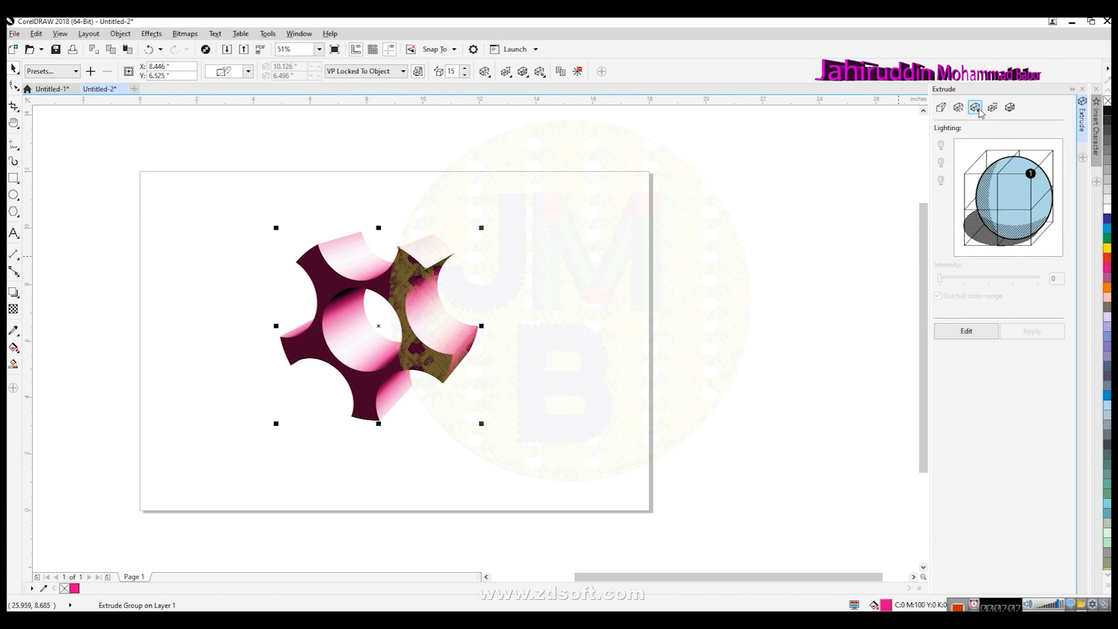
left_click(966, 331)
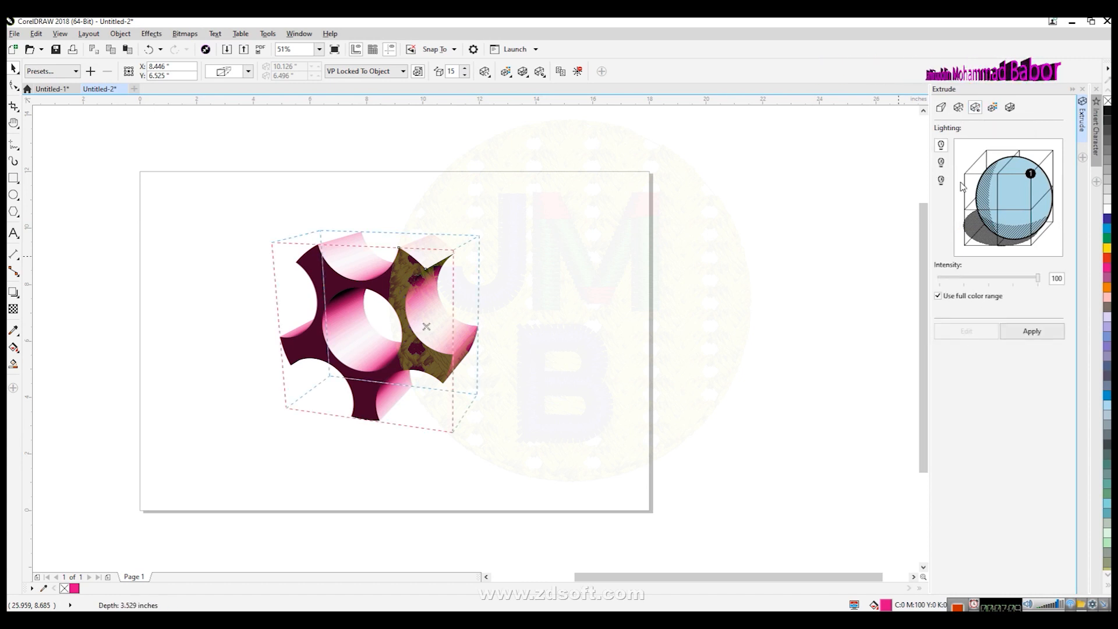
left_click(942, 163)
left_click_drag(1030, 173, 997, 173)
left_click(1032, 331)
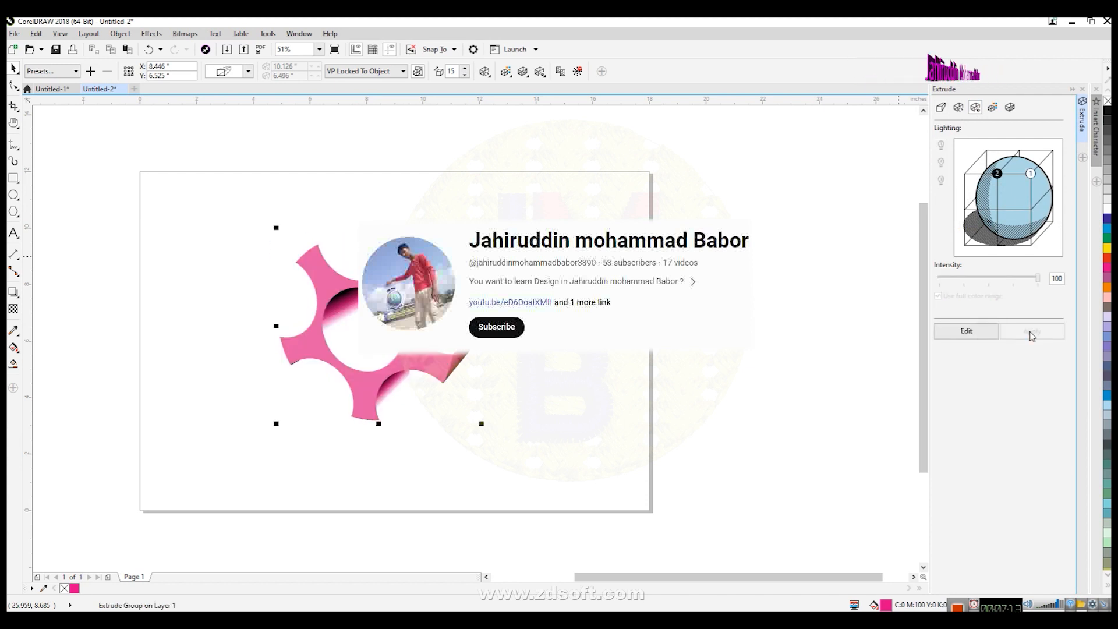
- Lower the intensity of light 2 in stages to 12, 8 and 5, applying each change to the extruded gear
left_click(981, 335)
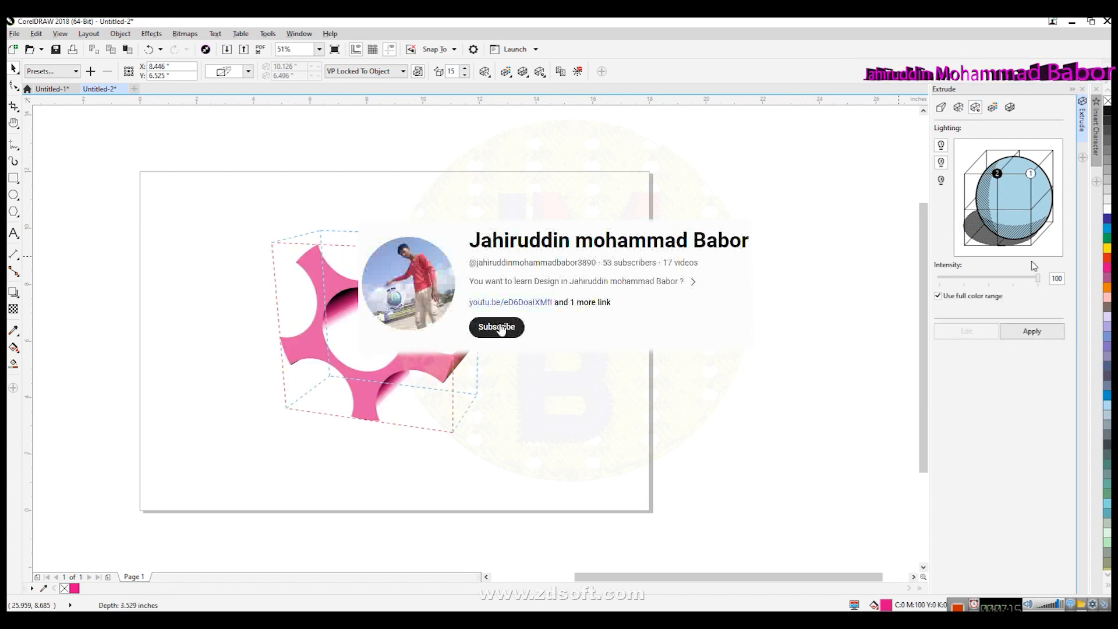
left_click_drag(1039, 279, 951, 289)
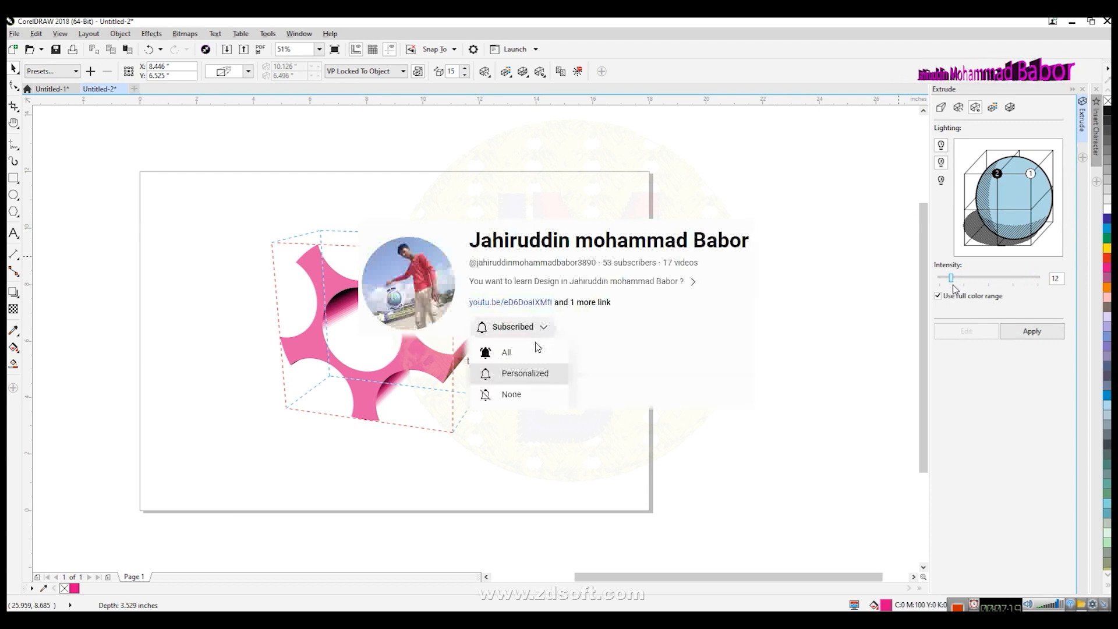
left_click(1032, 331)
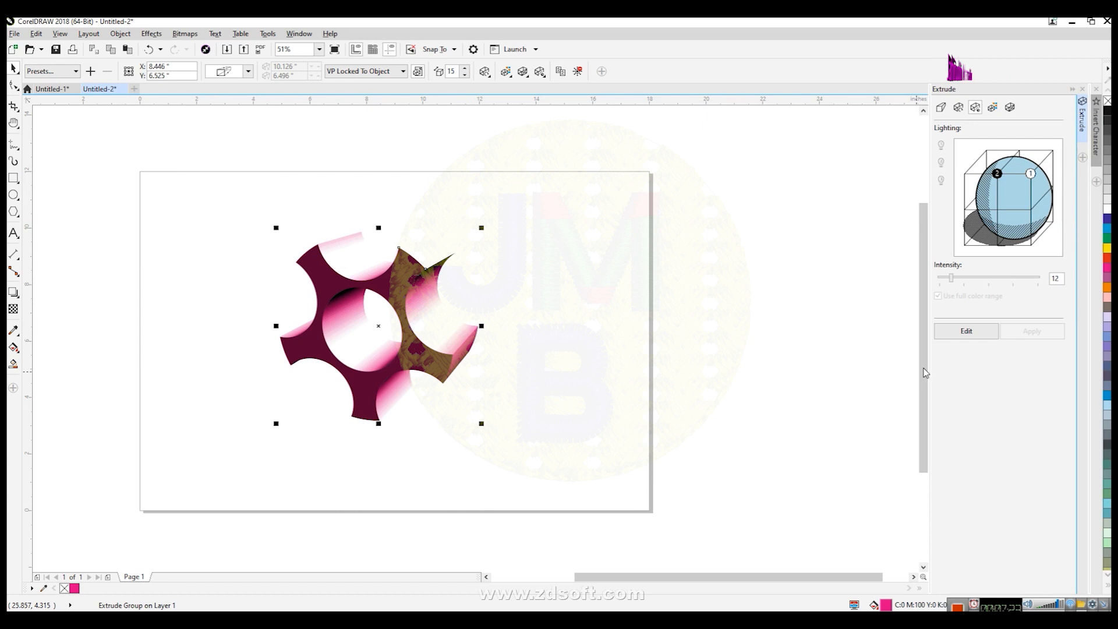
left_click(976, 334)
left_click_drag(953, 281, 948, 281)
left_click(1036, 333)
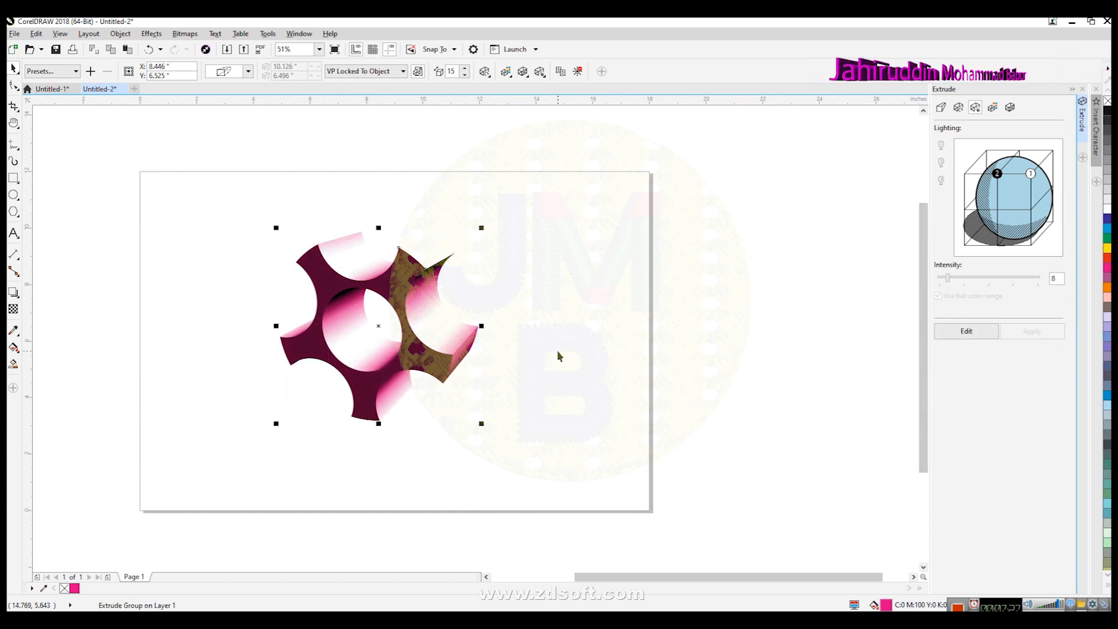
left_click(982, 333)
left_click_drag(948, 280, 944, 282)
left_click(1027, 333)
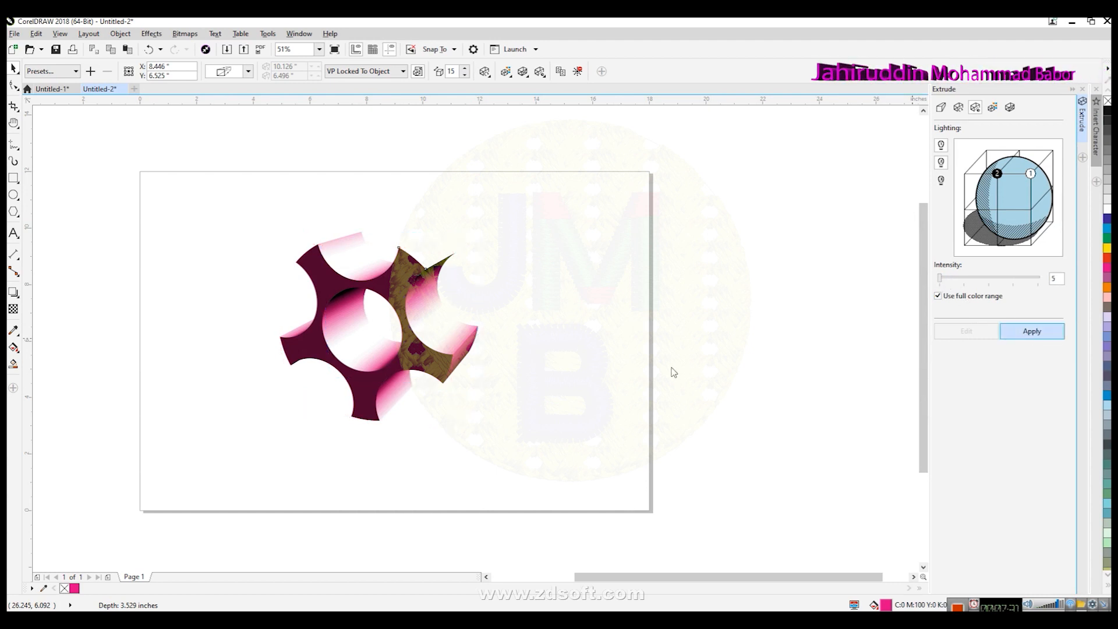
left_click(570, 379)
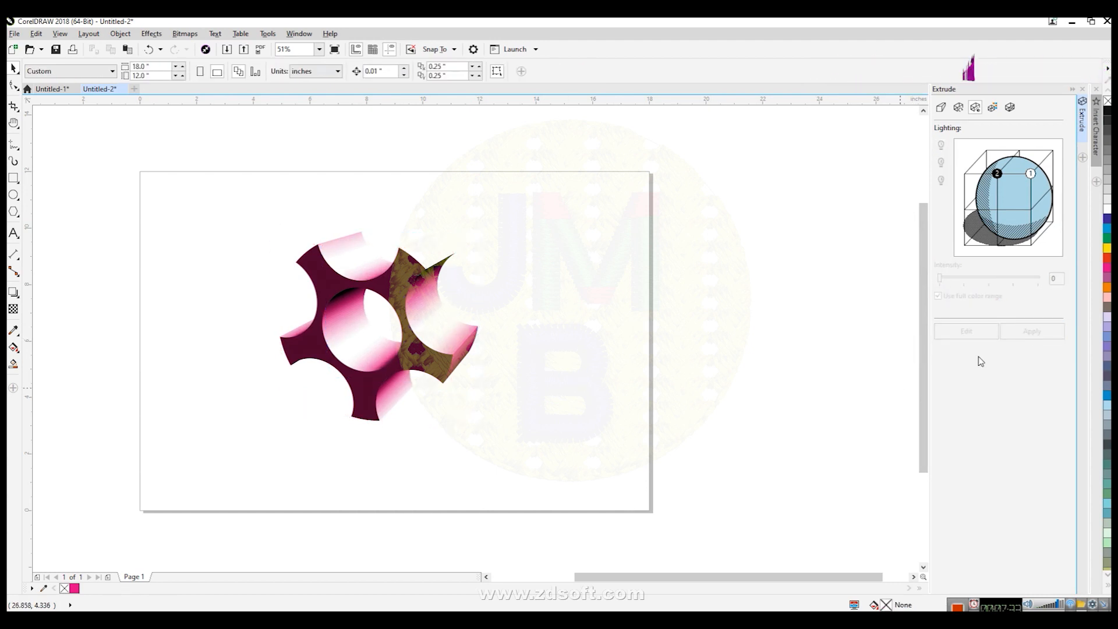
- Remove light 1 from the extruded gear's lighting, leaving only light 2 at intensity 5
left_click(428, 368)
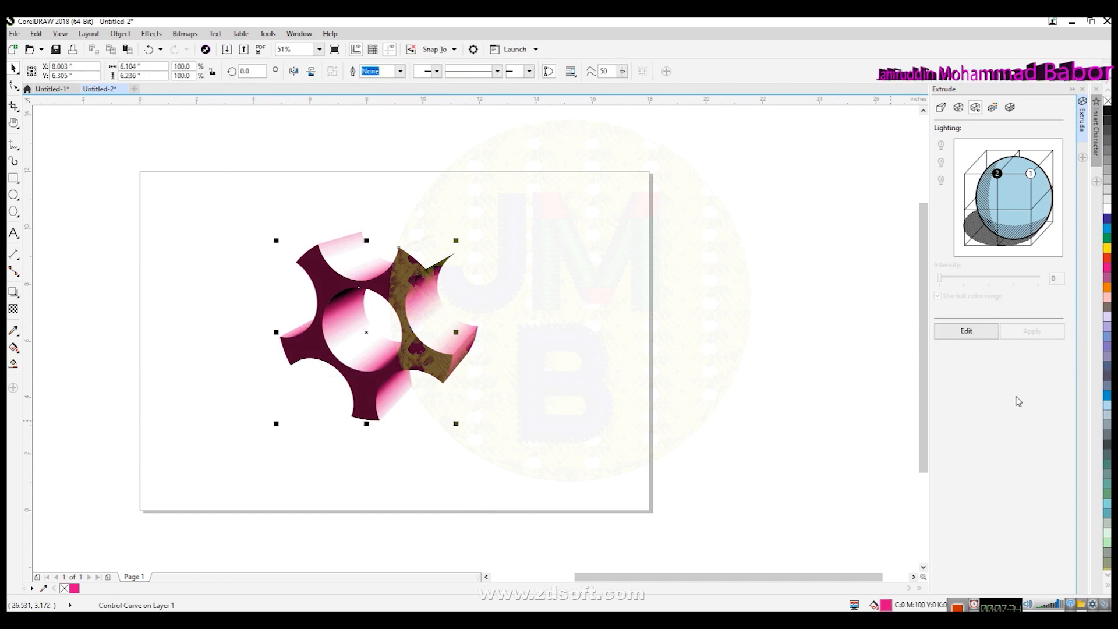
left_click(992, 335)
left_click(1030, 173)
left_click(941, 163)
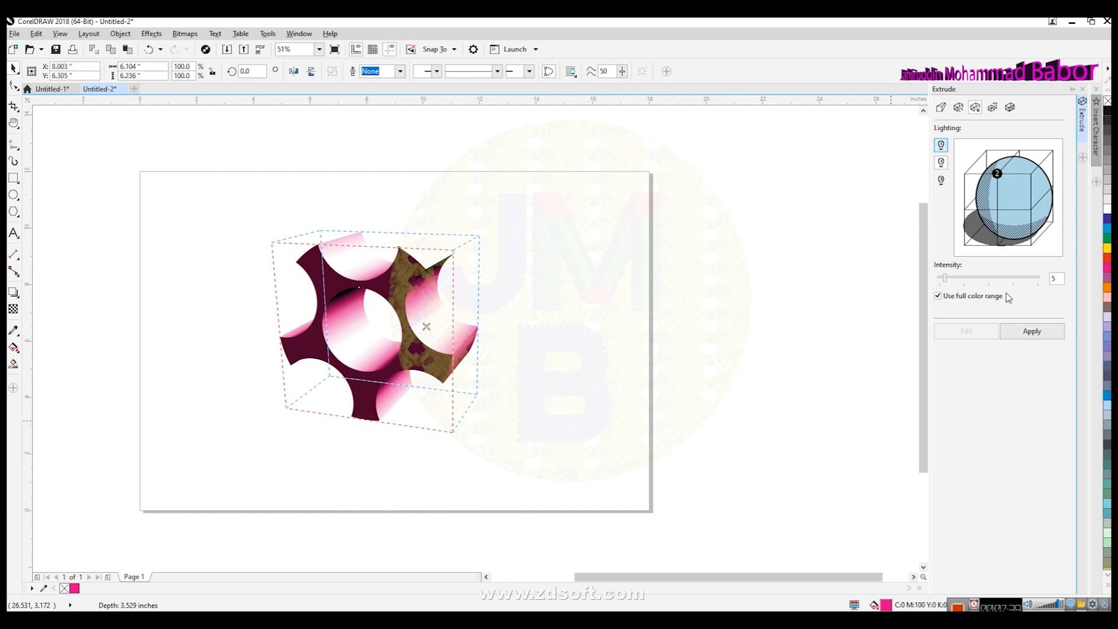
left_click(1031, 331)
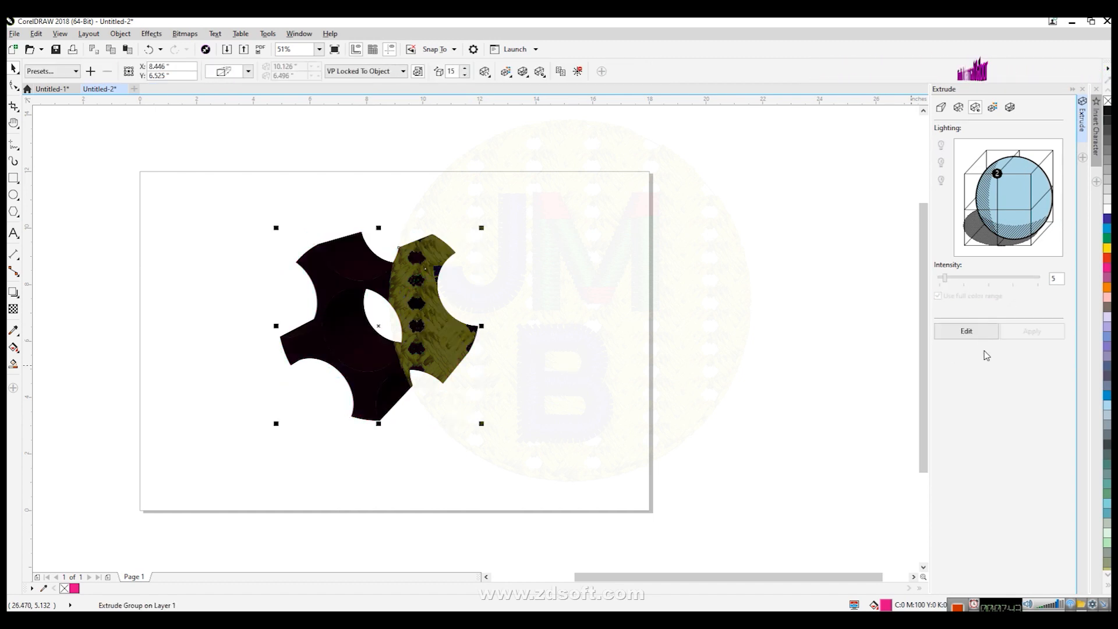
- Add light 1 back to the extruded gear's lighting at intensity 100 and apply it
left_click(979, 333)
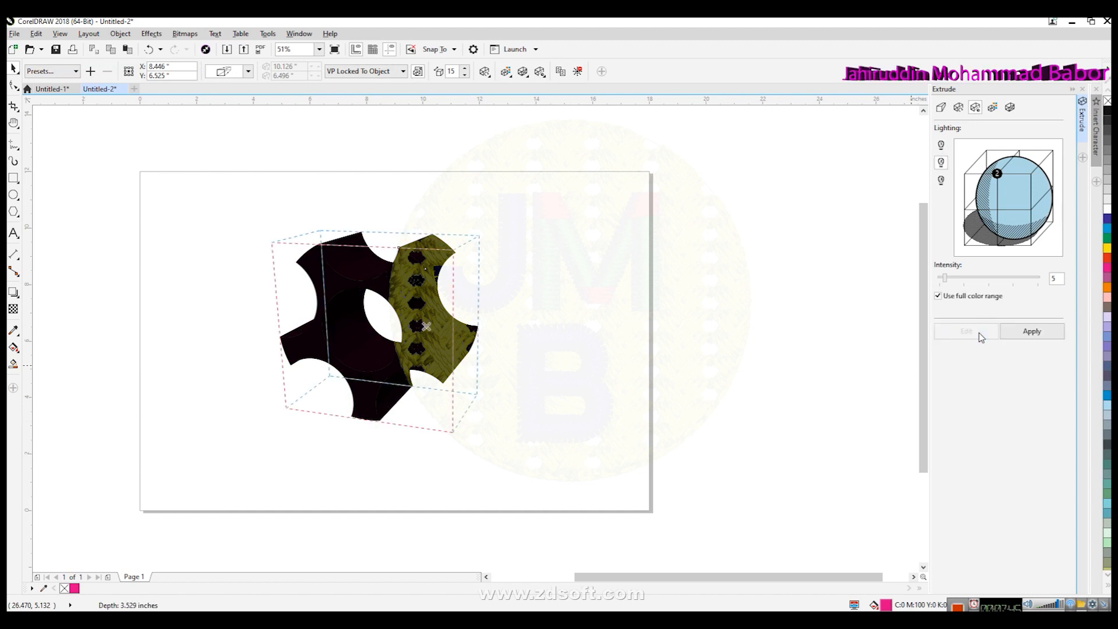
left_click(941, 145)
left_click(1023, 337)
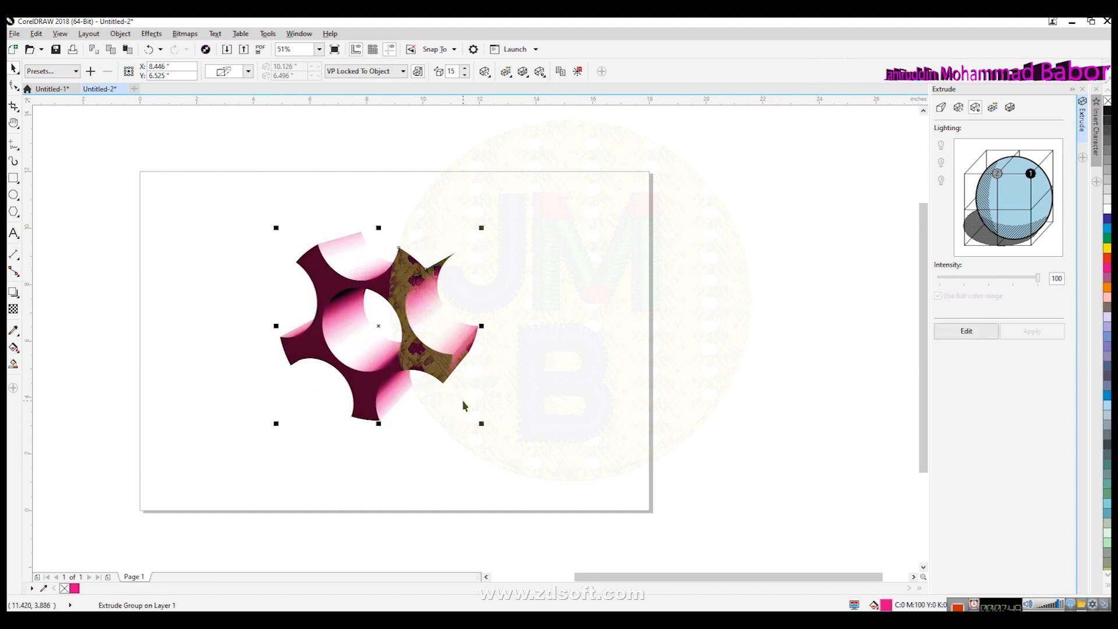
- Add light 3 at intensity 100, placed midway down the right edge of the lighting cage's front face
left_click(983, 335)
left_click(941, 180)
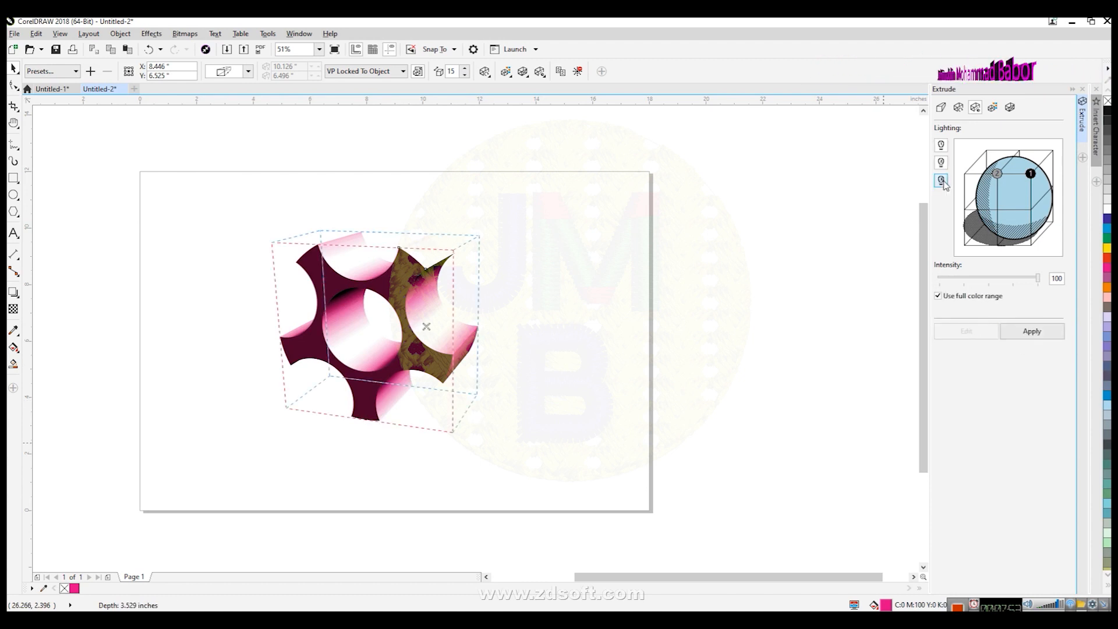
left_click_drag(1030, 173, 1030, 209)
left_click(1042, 336)
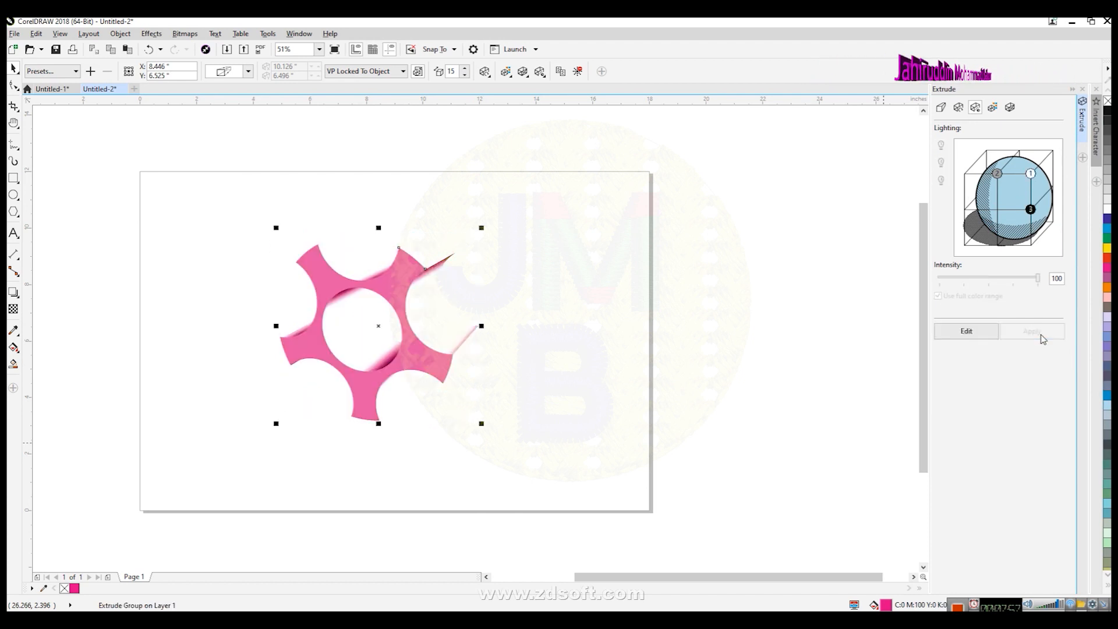
- Lower the intensity of light 3 in stages to 49 and 5, applying each change to the extruded gear
left_click(994, 332)
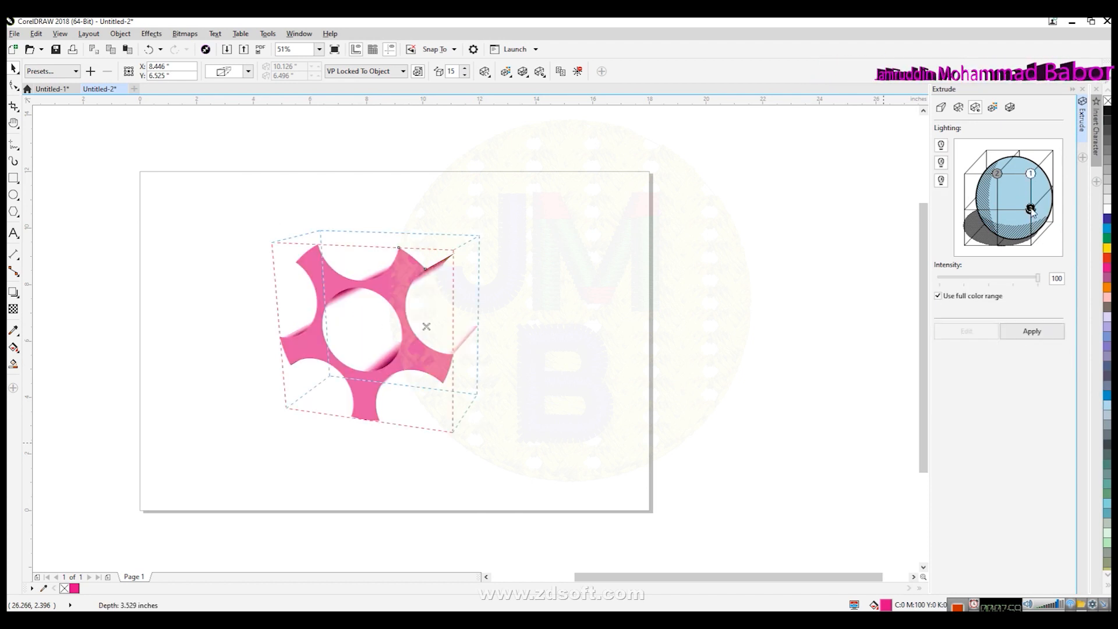
left_click_drag(1039, 278, 989, 285)
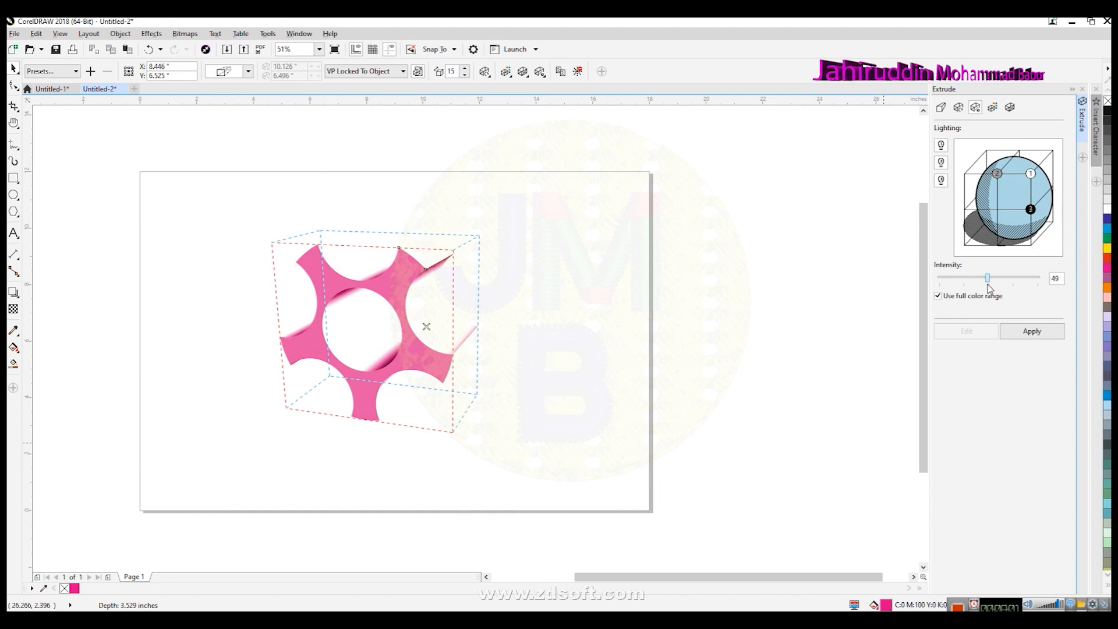
left_click(1048, 336)
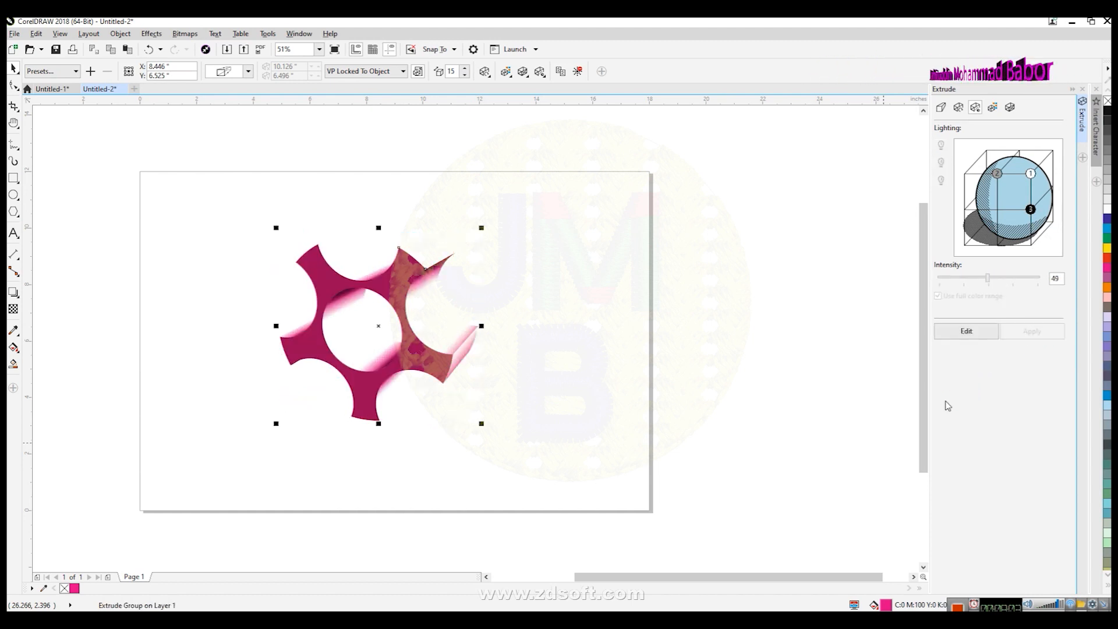
left_click(971, 335)
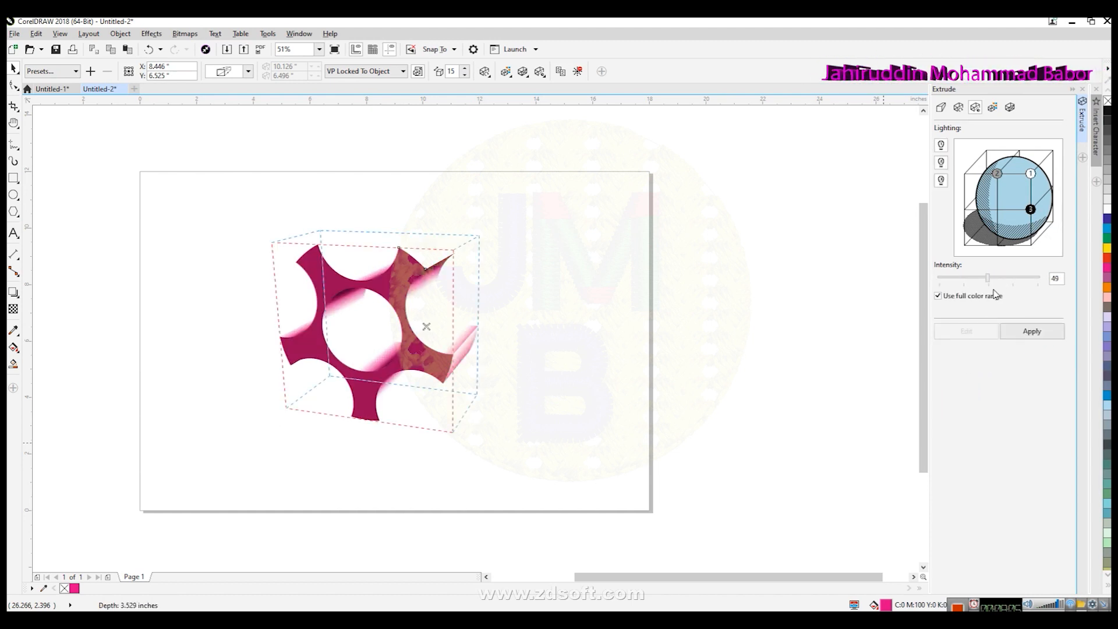
left_click_drag(988, 279, 952, 289)
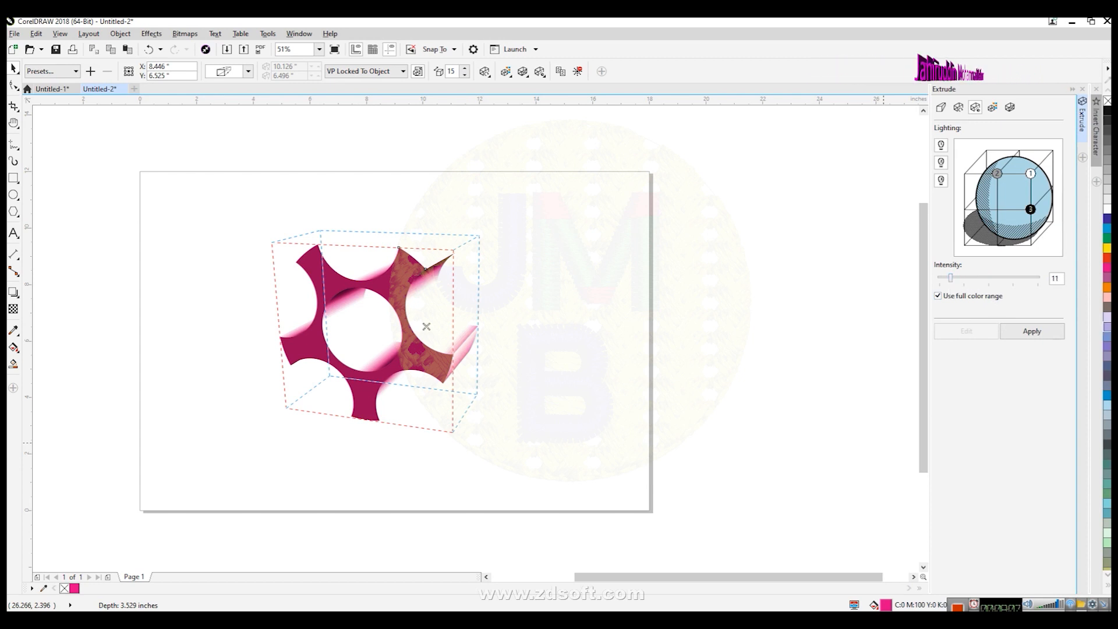
left_click_drag(953, 282, 950, 285)
left_click(1032, 331)
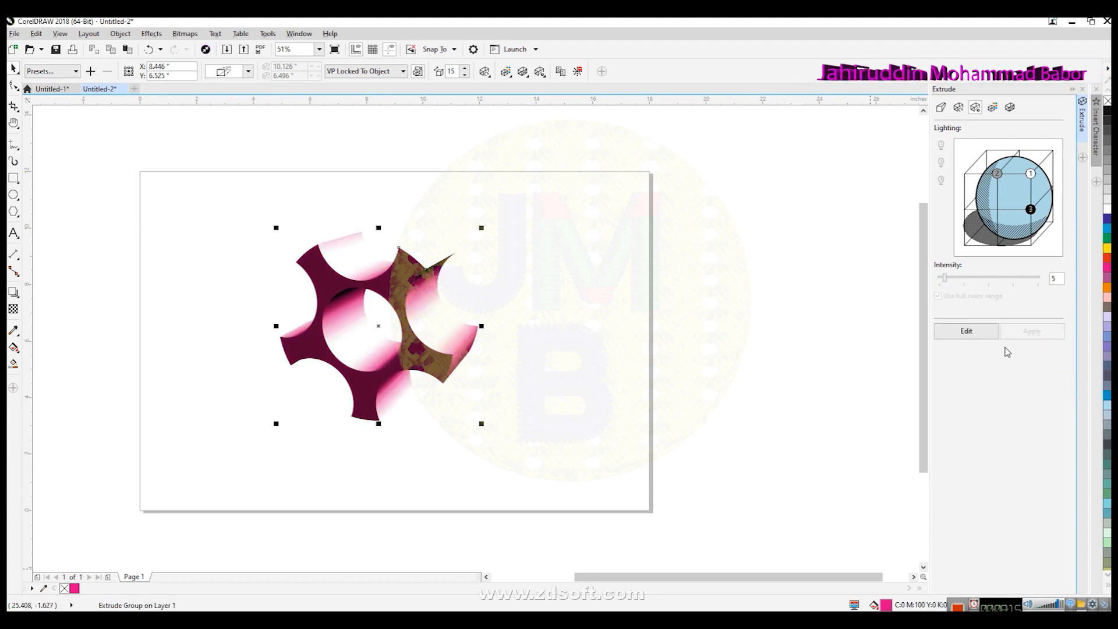
- Remove light 3 from the extruded gear's lighting
left_click(980, 334)
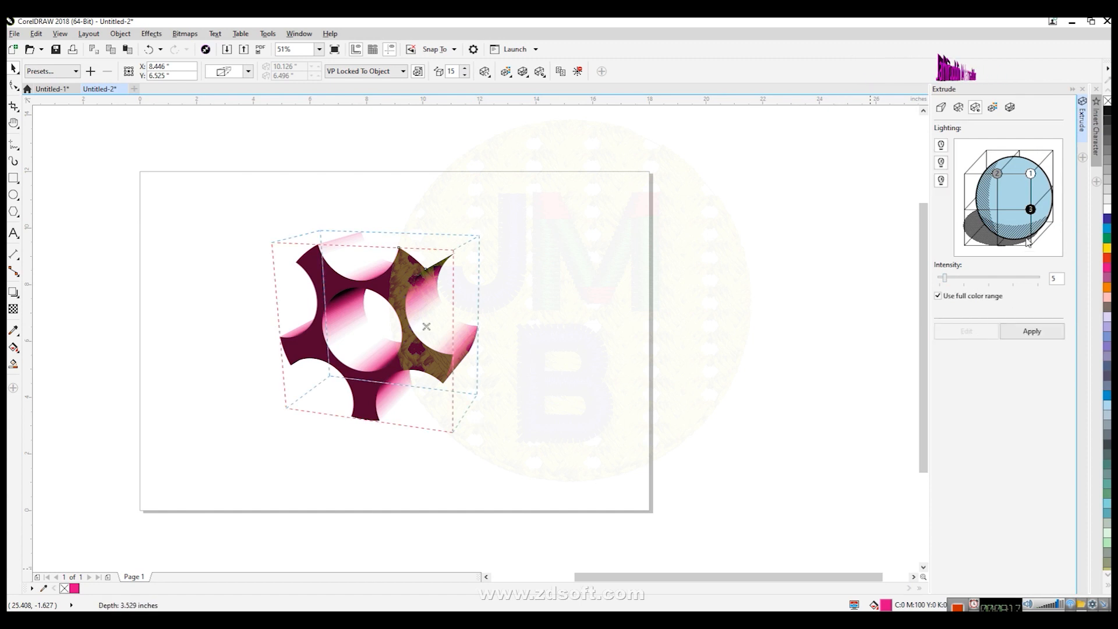
left_click(941, 181)
left_click(1028, 331)
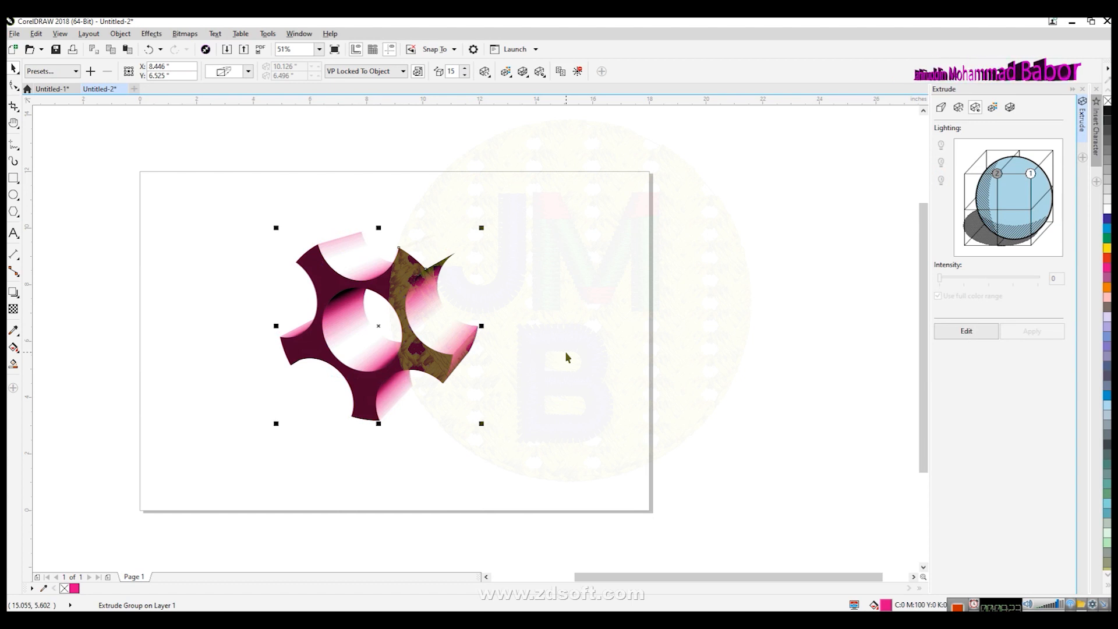
- Remove light 2 from the extruded gear's lighting, leaving only light 1 at intensity 100
left_click(965, 337)
left_click(997, 176)
left_click(941, 164)
left_click(1030, 327)
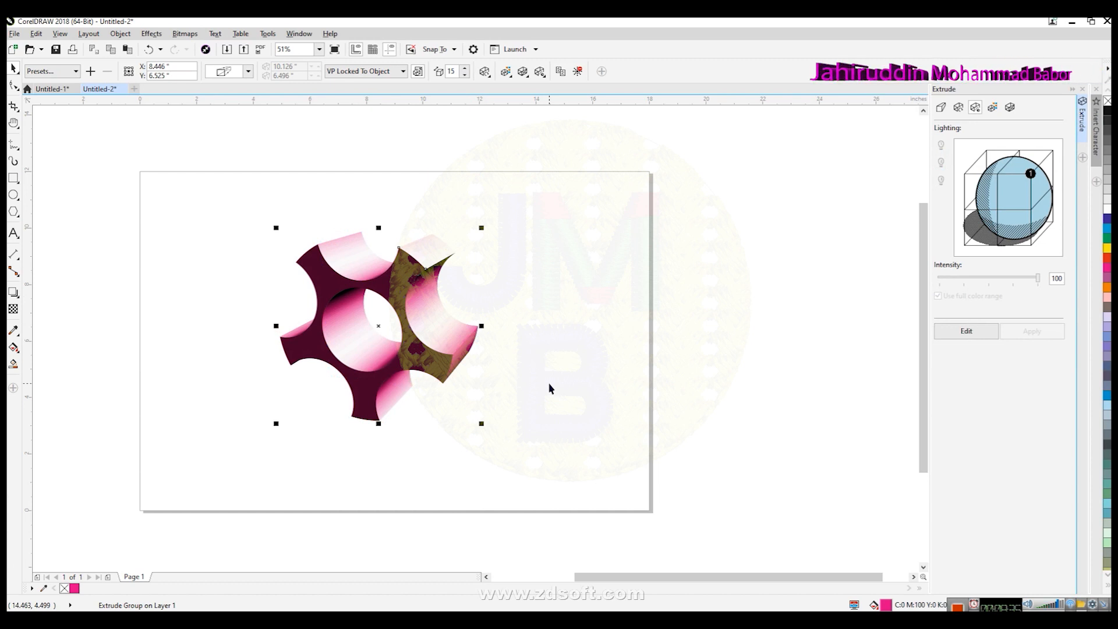
- Move the extruded gear about 1.3 inches right and 0.8 inches up on the page, leaving it deselected
left_click_drag(446, 356, 482, 334)
left_click(544, 342)
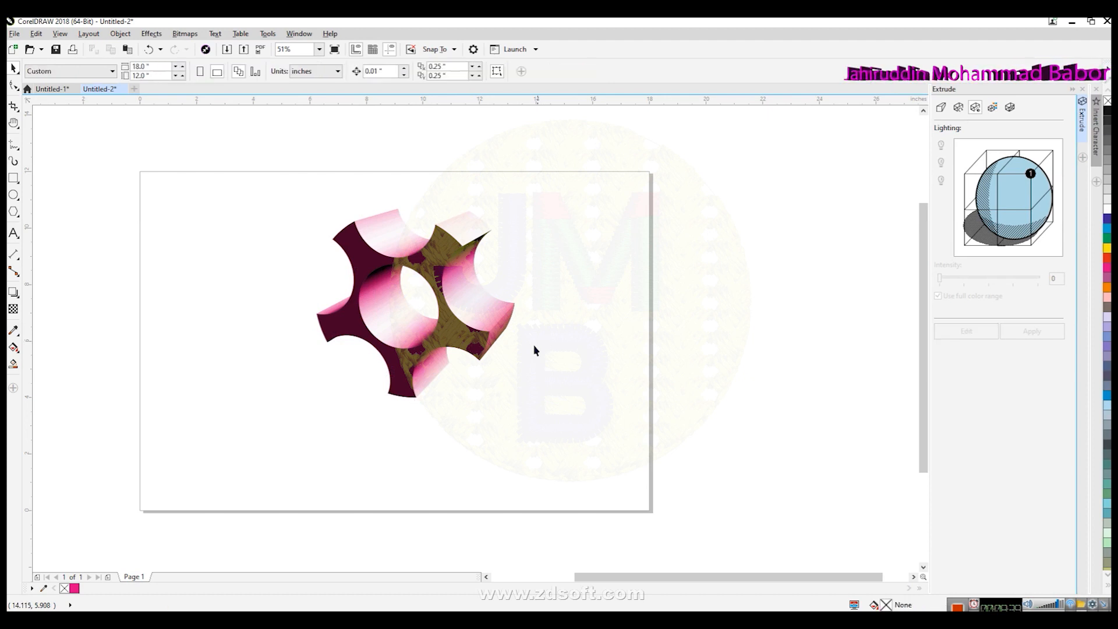
- Colour the gear's extruded sides with a solid light blue fill of C65 M0 Y19 K0
left_click(433, 335)
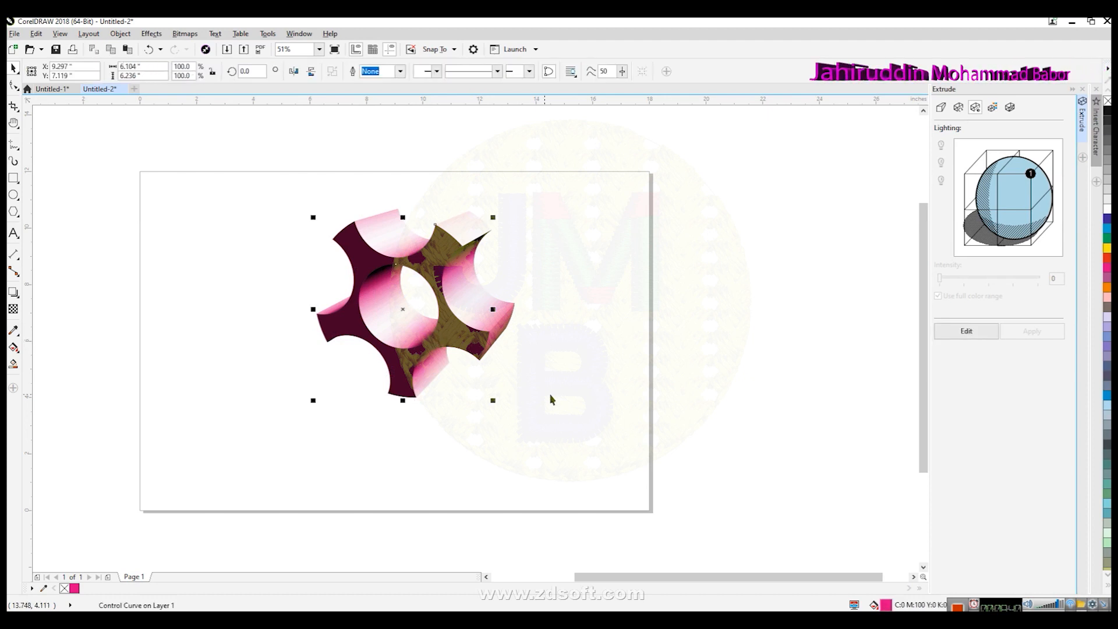
left_click(993, 107)
left_click(967, 331)
left_click(945, 163)
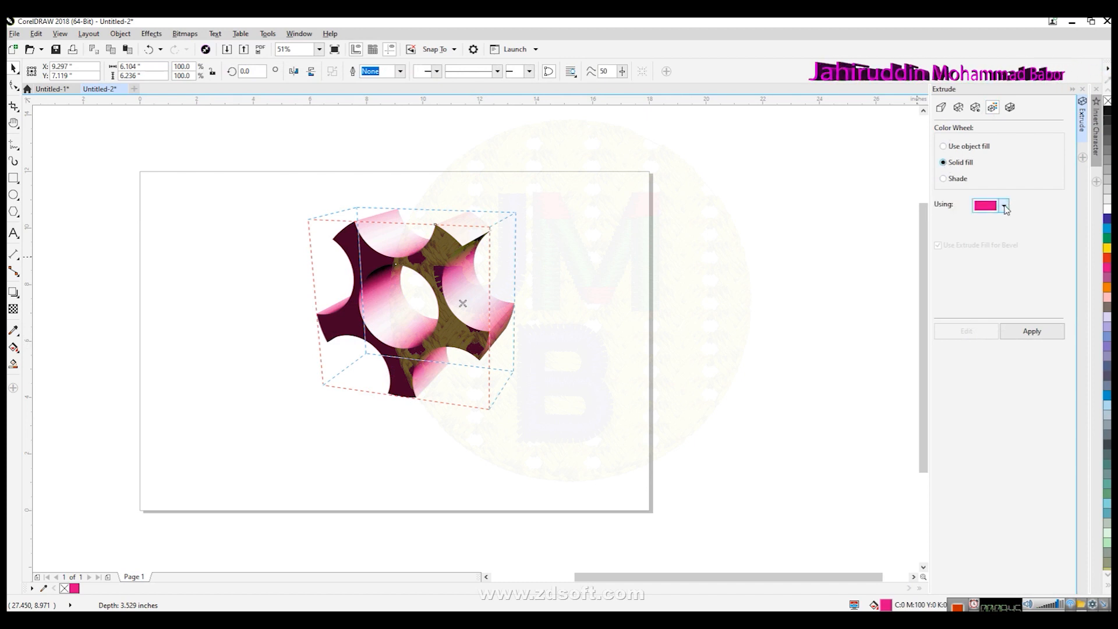
left_click(1004, 207)
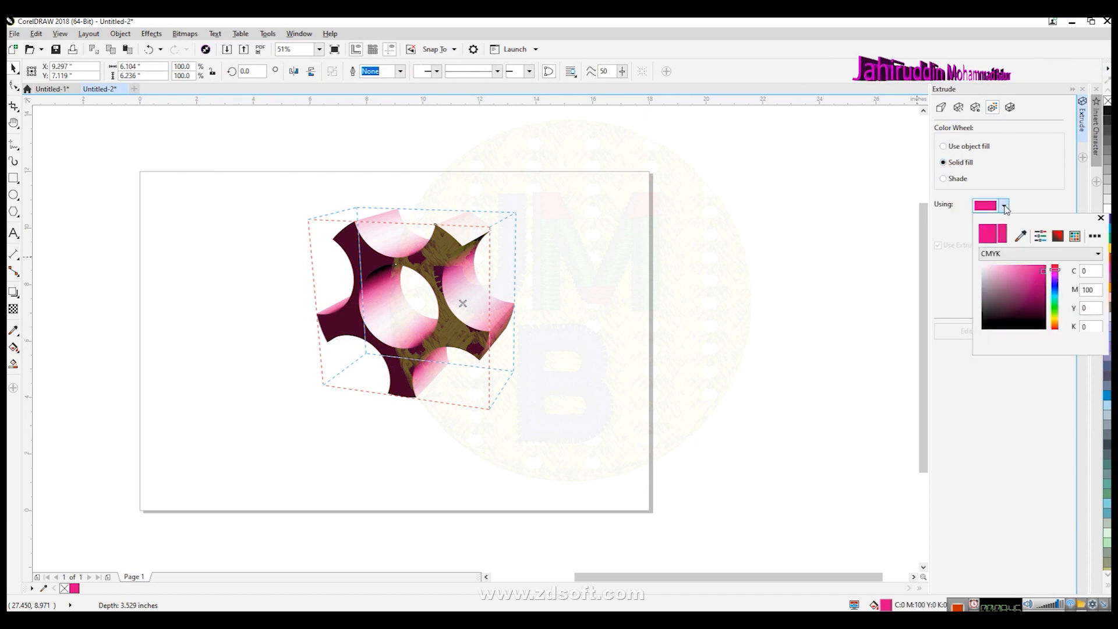
left_click(1057, 297)
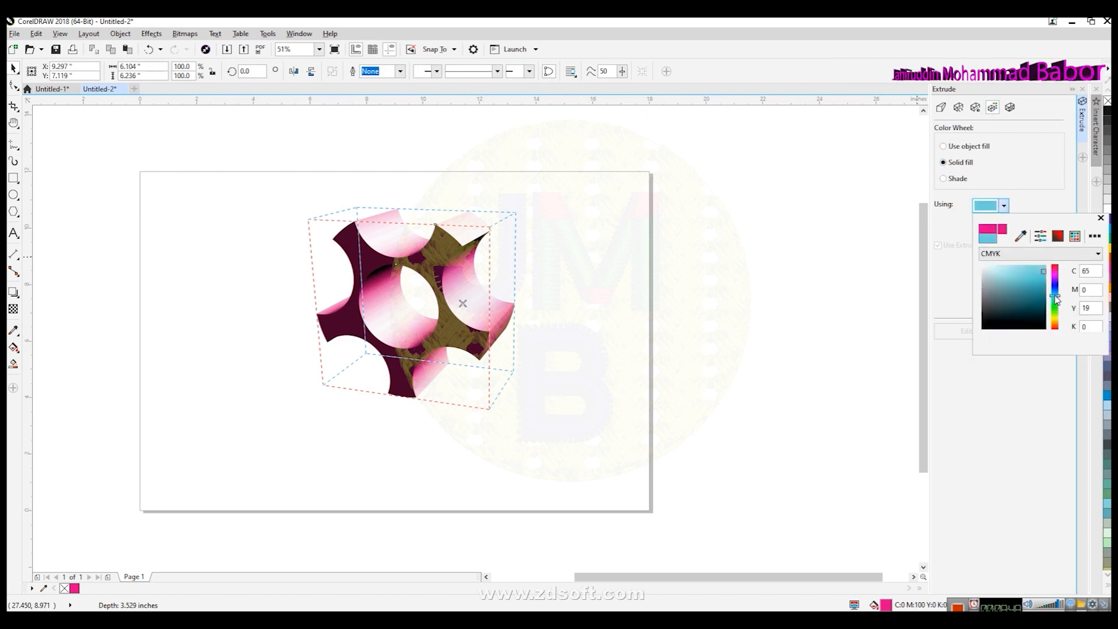
left_click(1101, 217)
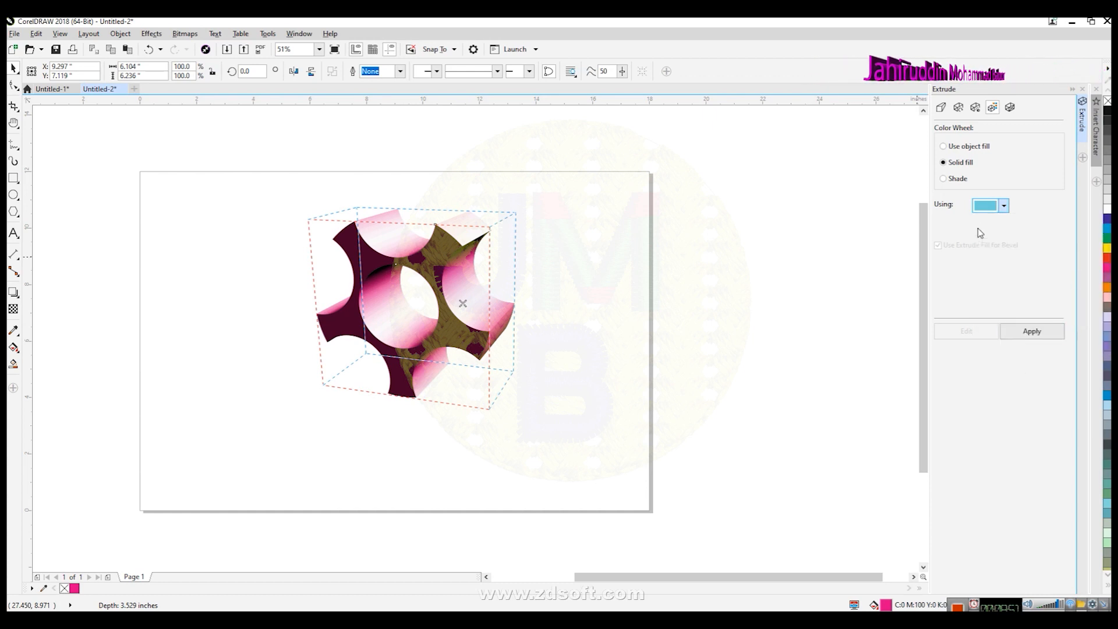
left_click(1050, 334)
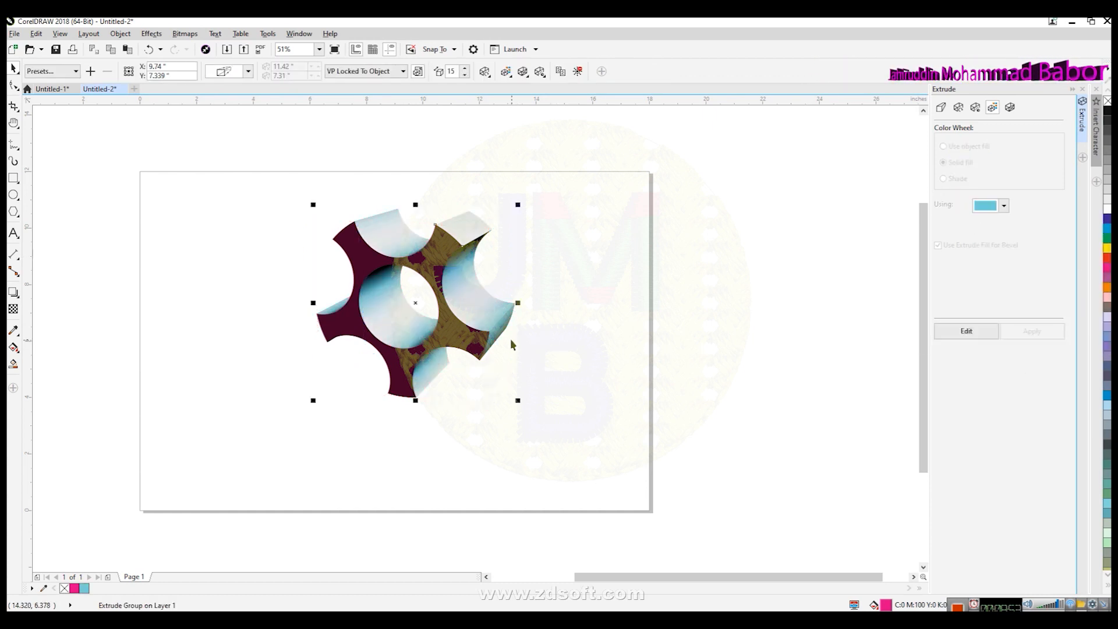
- Colour the gear's extruded sides with a shade from green (C53 M0 Y100 K0) to black
left_click(973, 329)
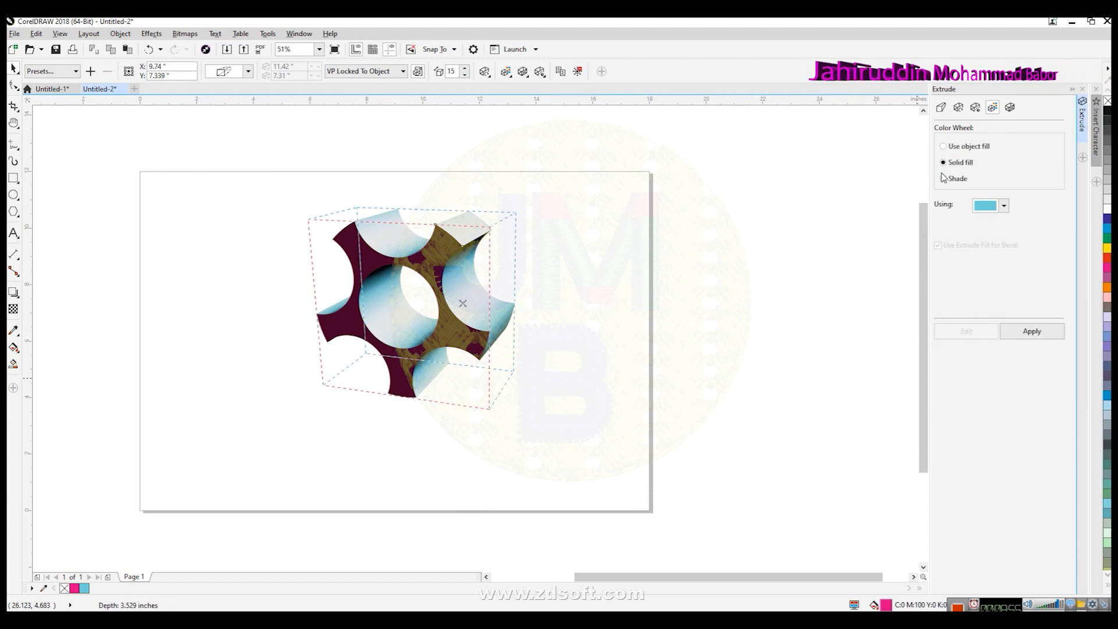
left_click(943, 179)
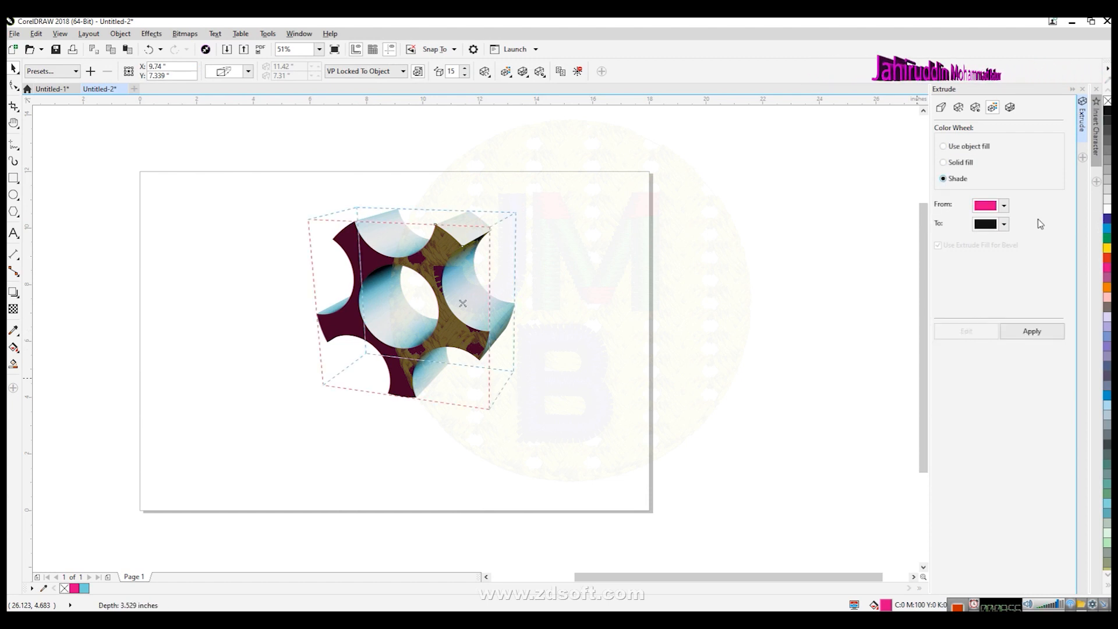
left_click(1004, 206)
left_click(1057, 318)
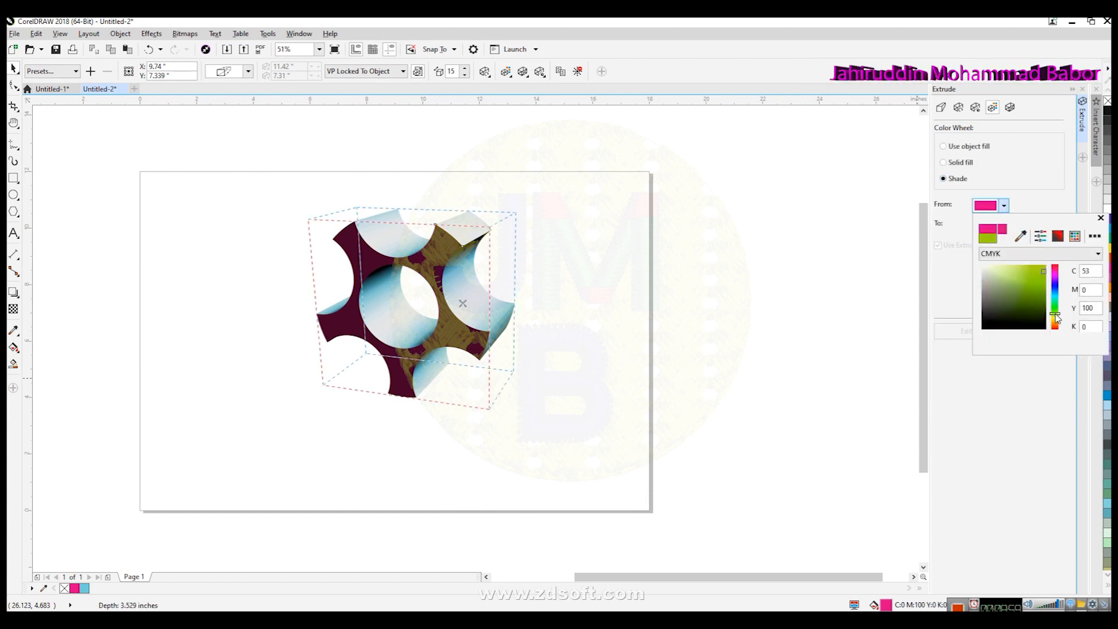
left_click(1100, 218)
left_click(1031, 331)
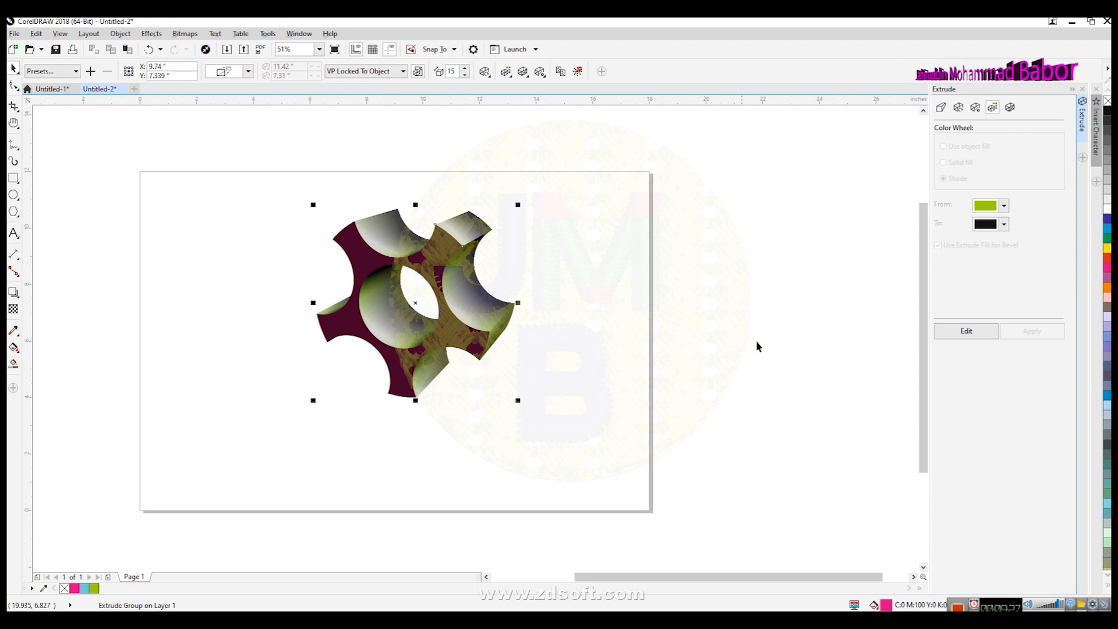
- Add a perspective drop shadow from the gear's bottom edge, cast toward the lower left at about 198 degrees
left_click(473, 423)
left_click(404, 371)
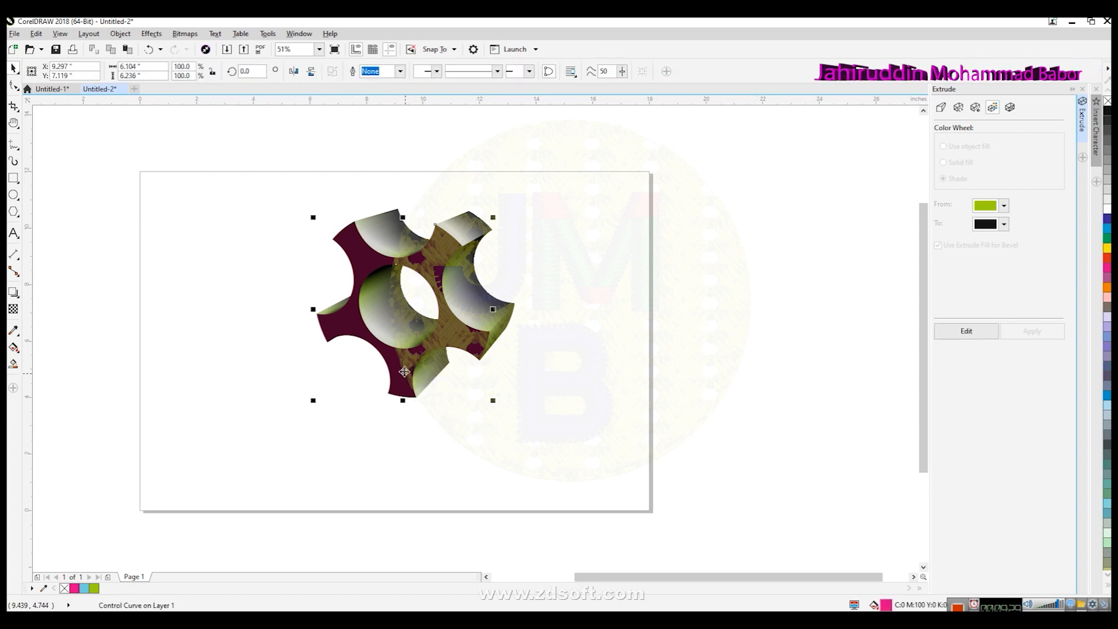
left_click(14, 293)
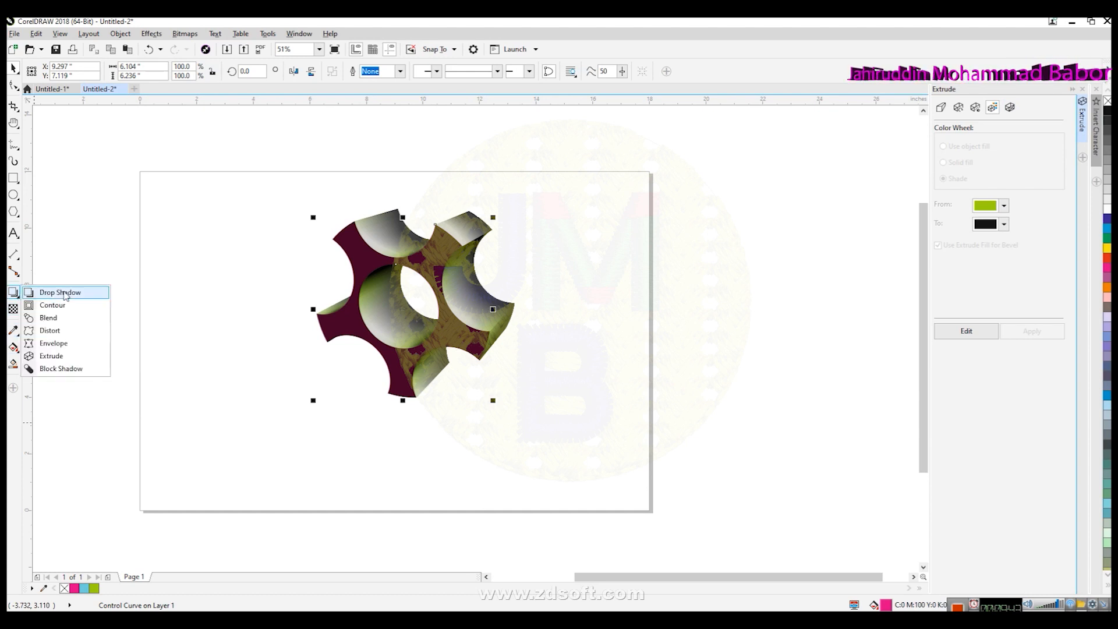
left_click(1017, 110)
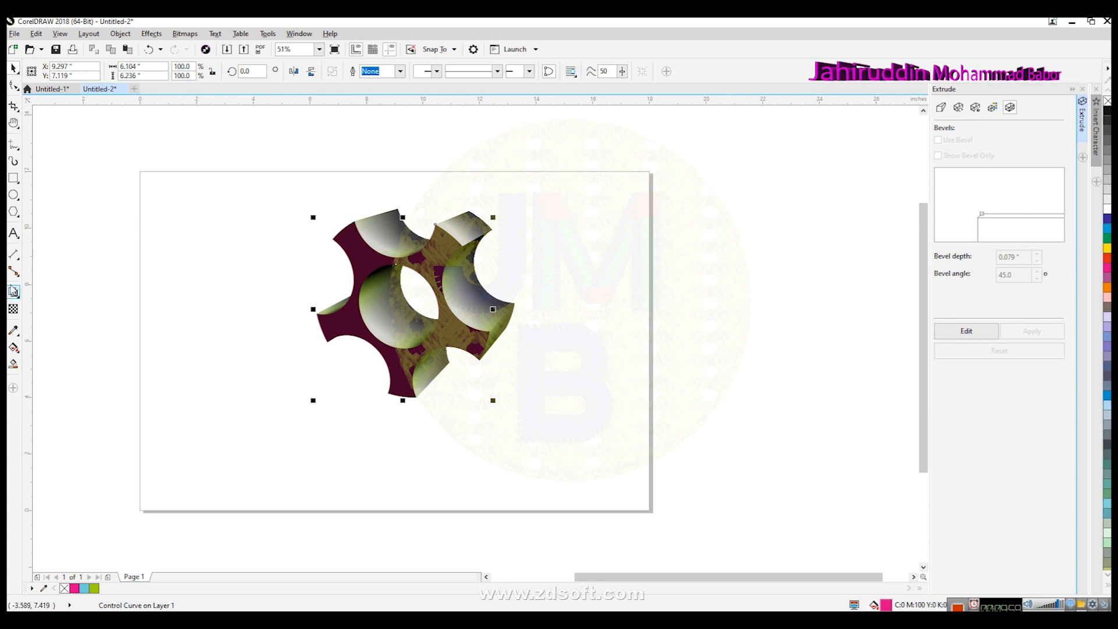
left_click(13, 291)
left_click_drag(403, 397, 332, 420)
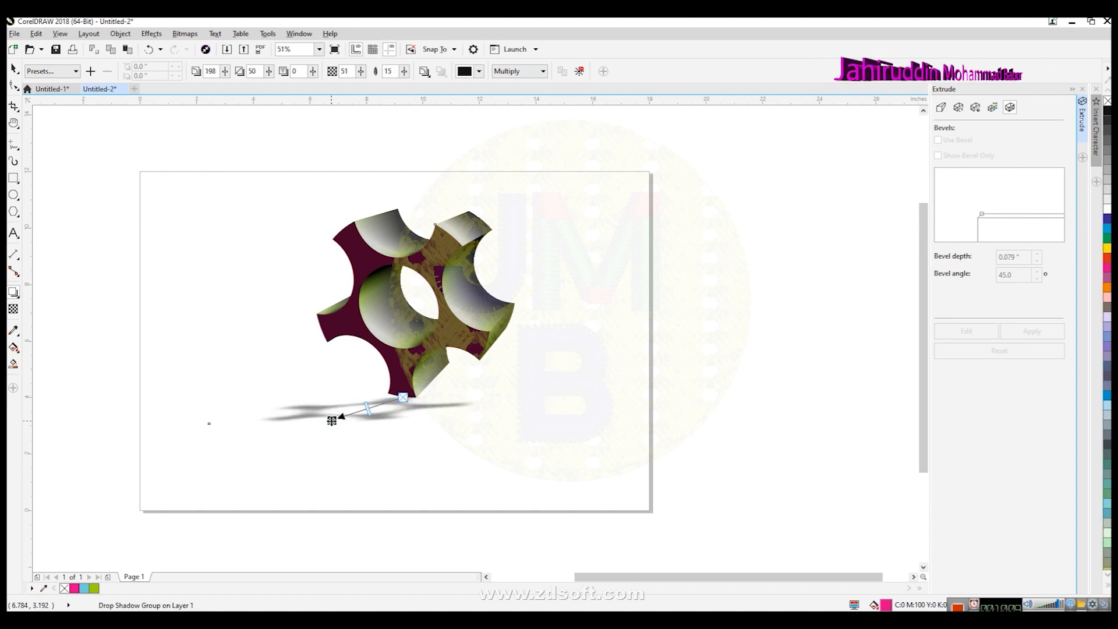
left_click(15, 295)
left_click(14, 68)
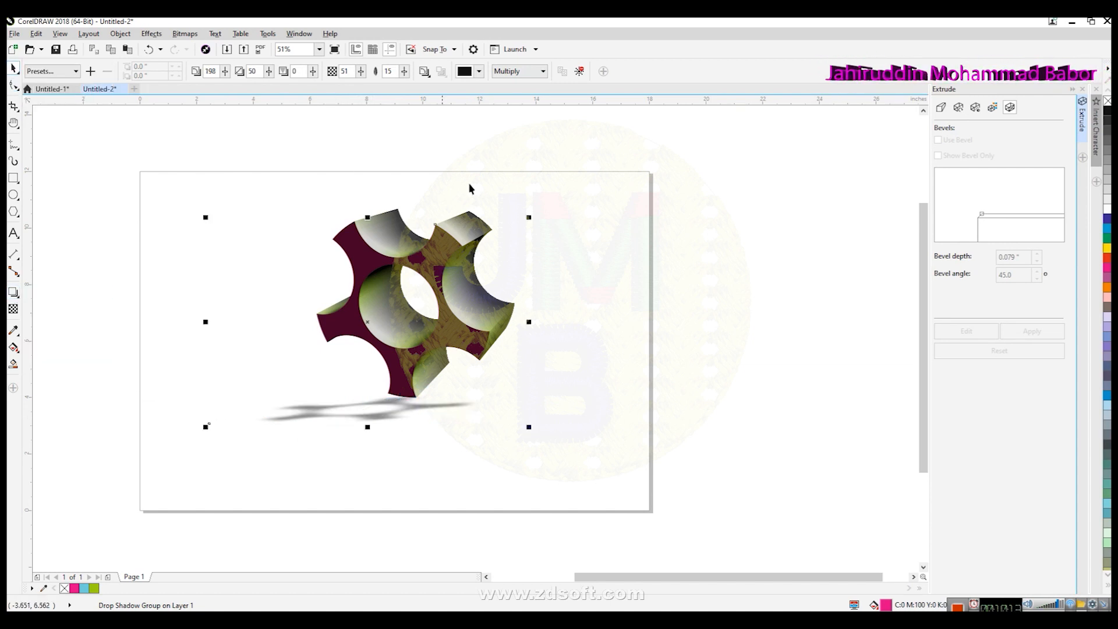
- Apply a bevel with 0.1 inch depth and a 45 degree angle to the extruded gear
left_click(218, 153)
left_click(452, 254)
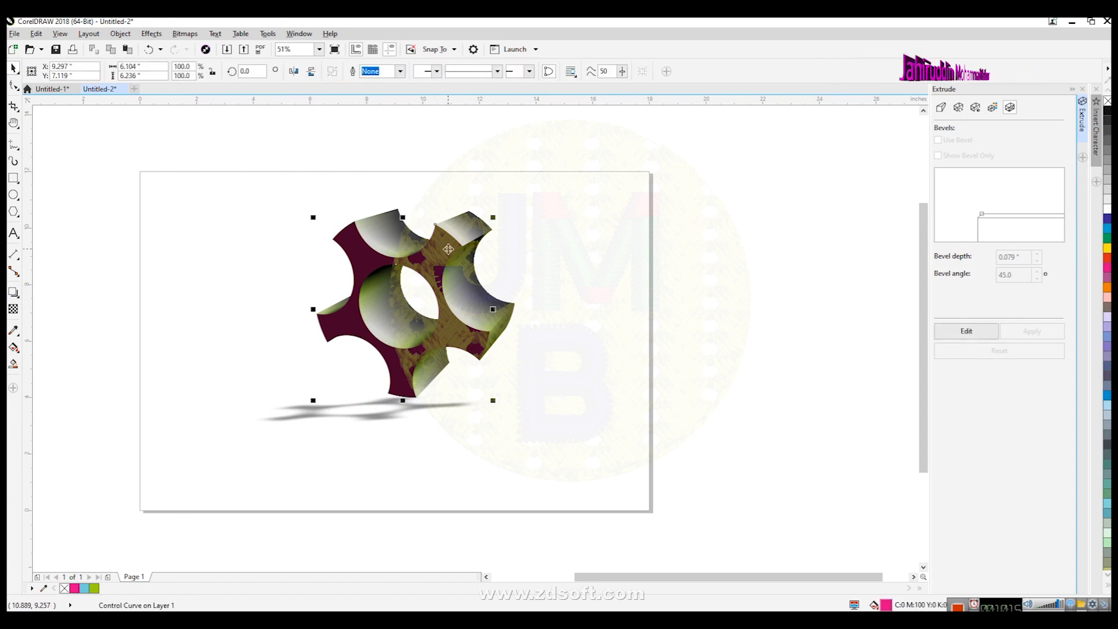
scroll(406, 230, "up", 4)
scroll(406, 230, "up", 2)
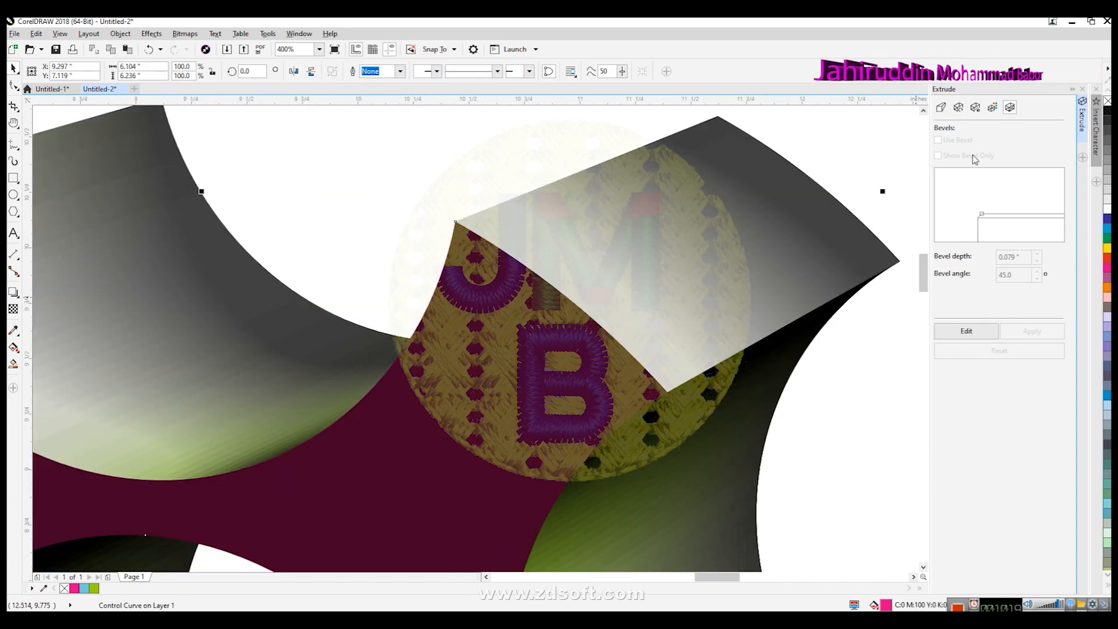
left_click(958, 332)
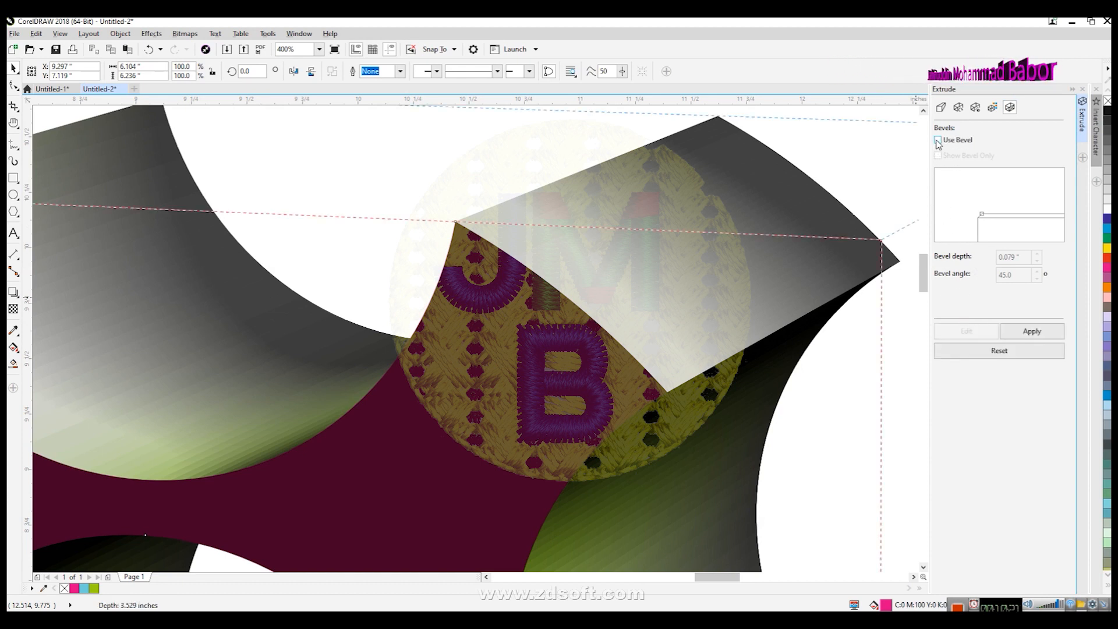
left_click(938, 140)
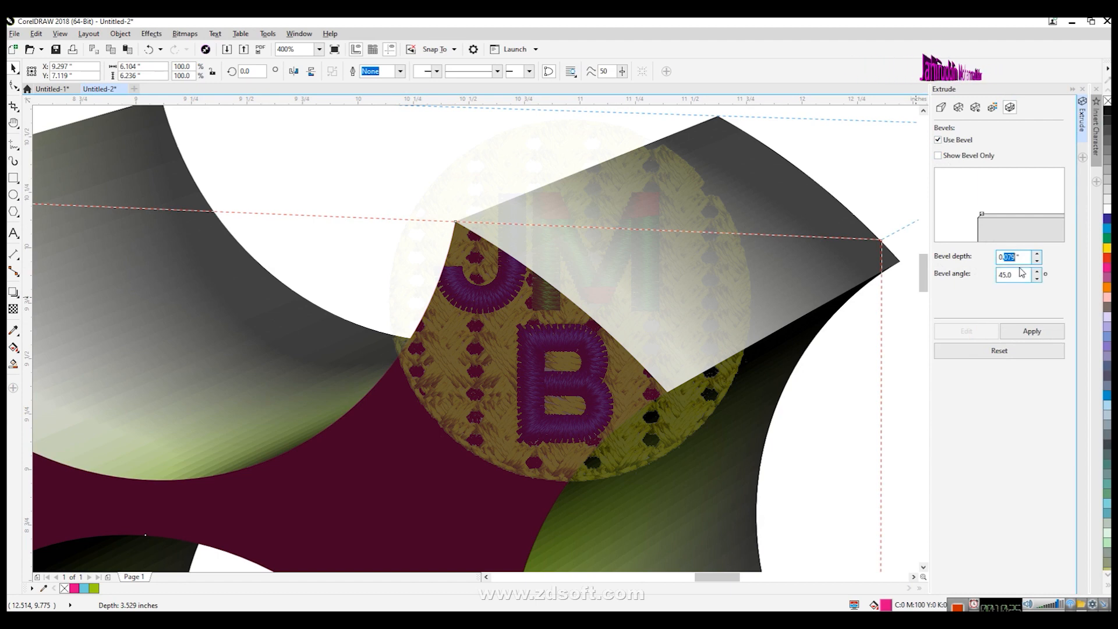
type("1")
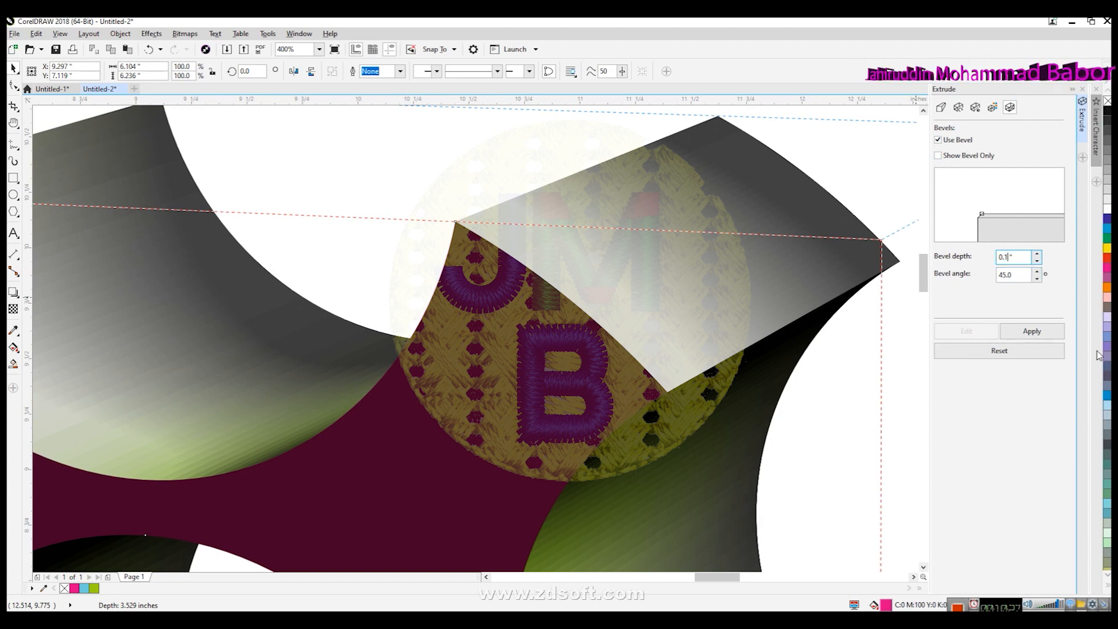
left_click(1054, 332)
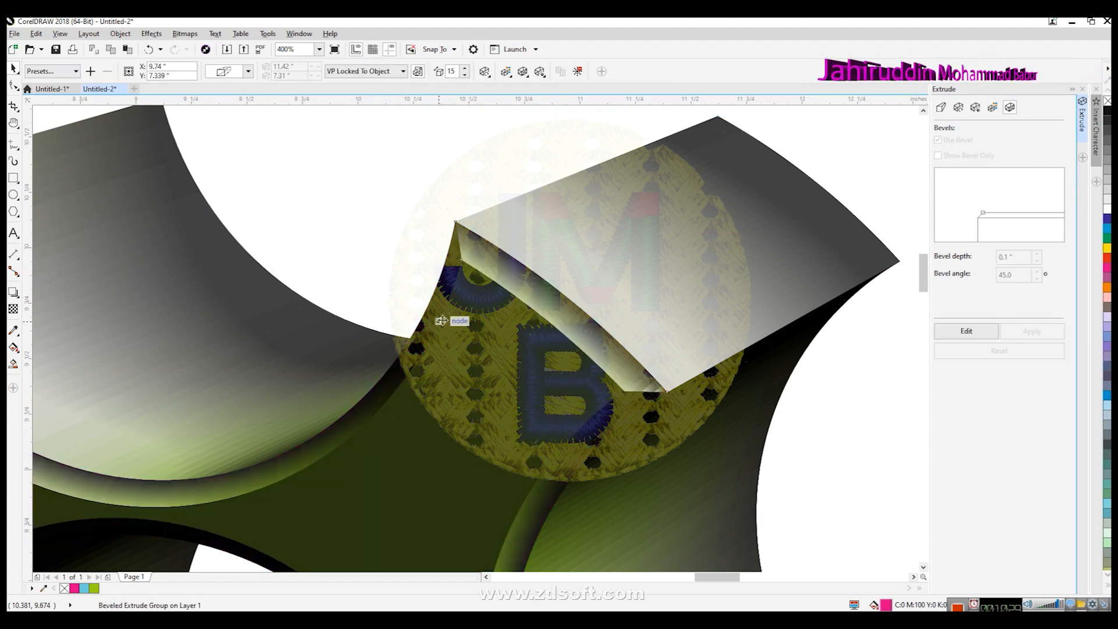
- Examine the bevelled gear's edges, shading and drop shadow up close and across the whole page, and deselect it
scroll(547, 373, "down", 3)
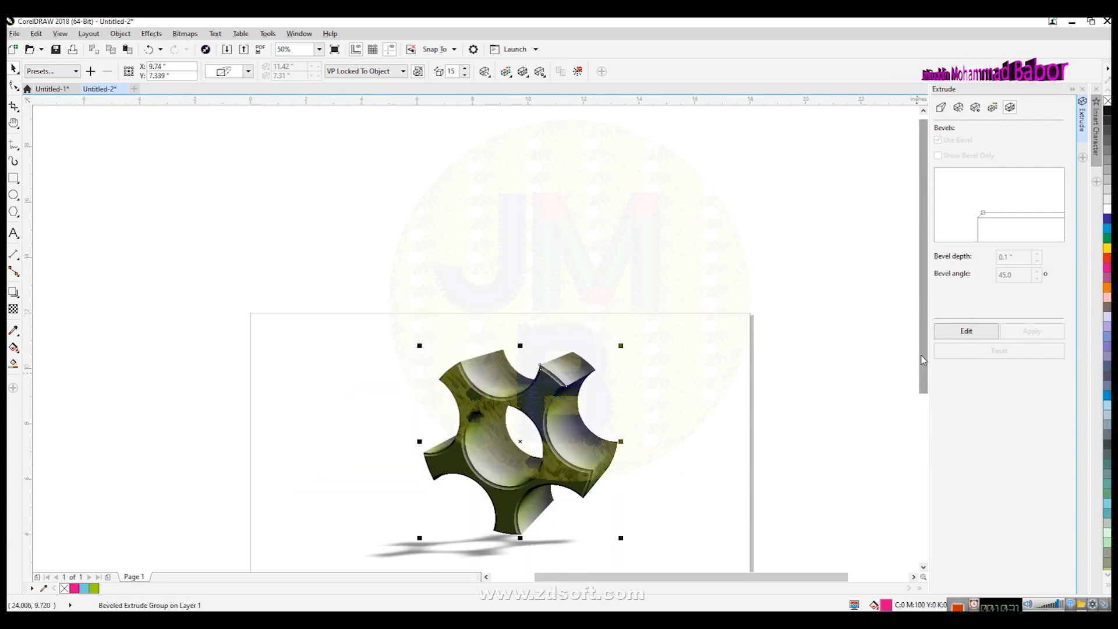
scroll(532, 400, "up", 3)
scroll(553, 331, "up", 1)
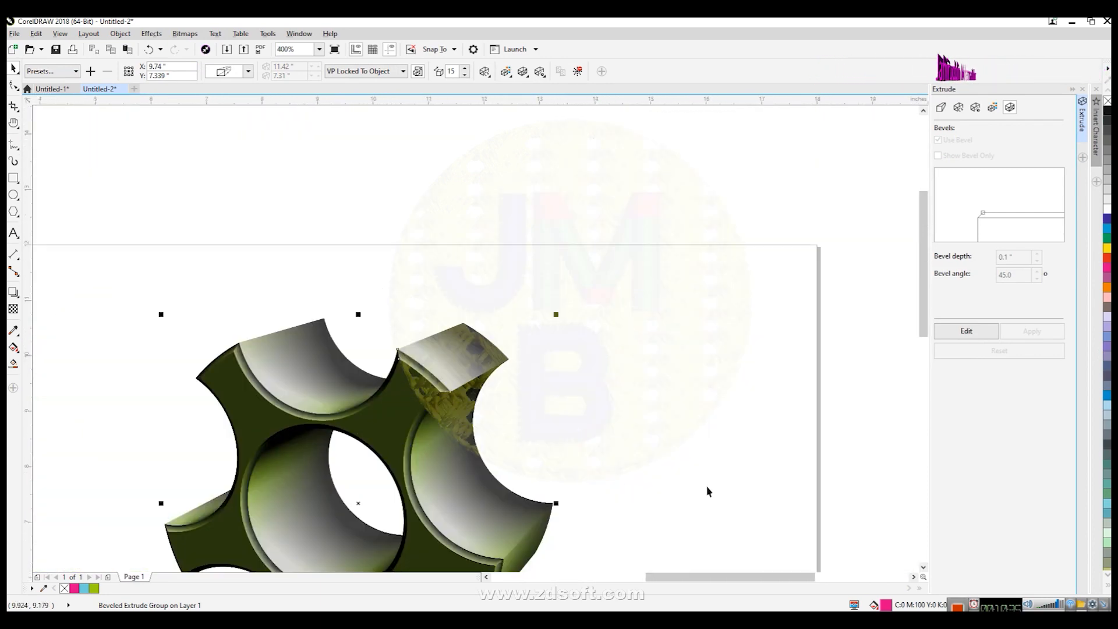
left_click_drag(919, 314, 920, 381)
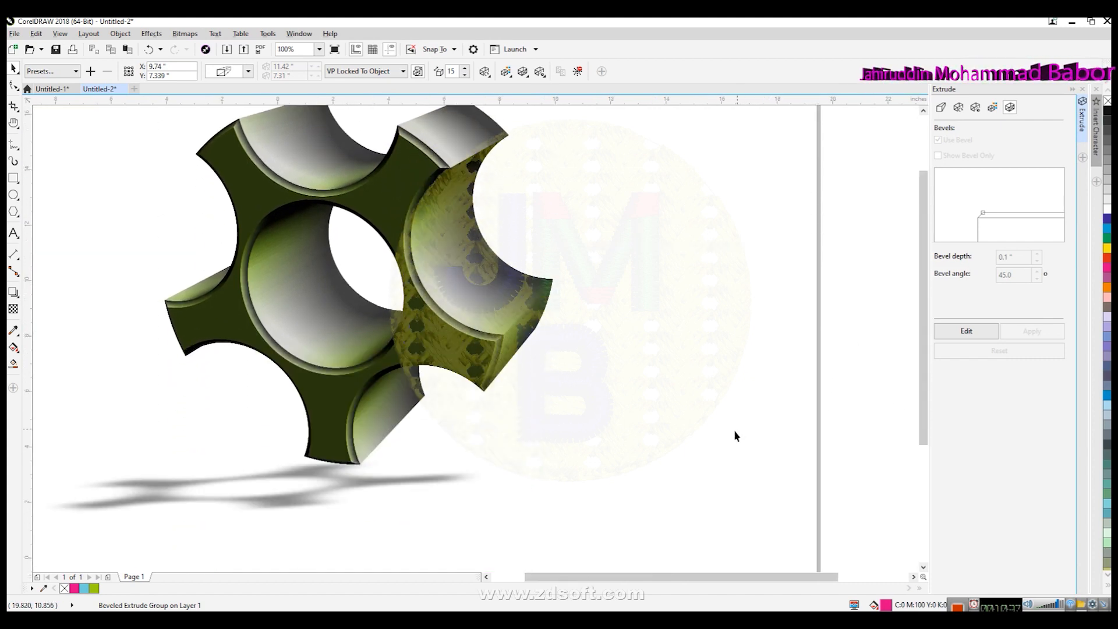
scroll(734, 430, "down", 2)
scroll(746, 400, "up", 1)
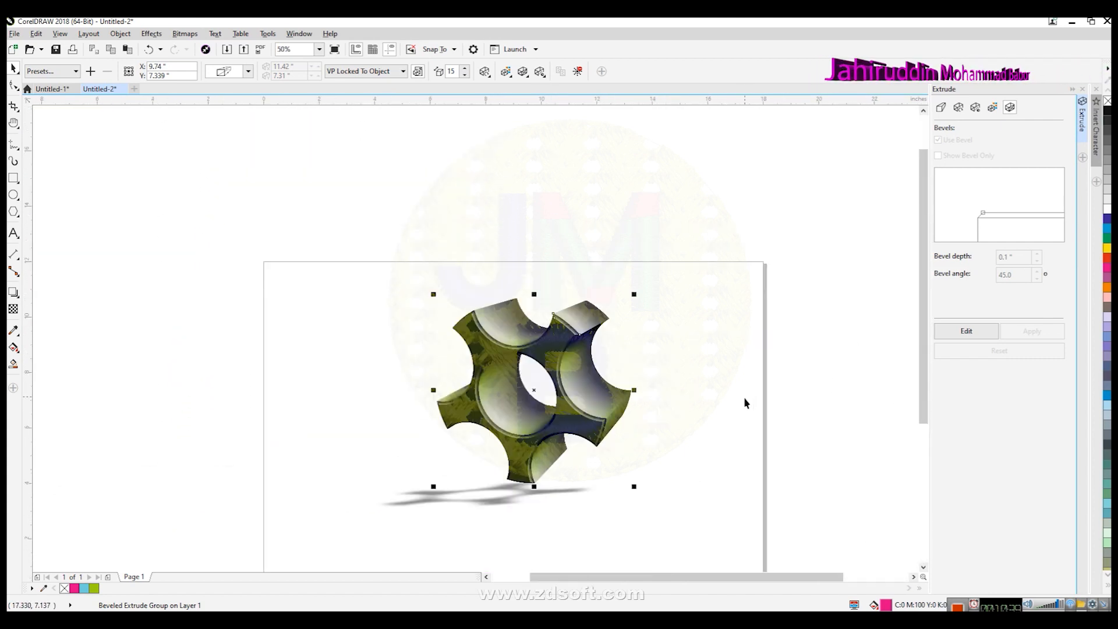
left_click_drag(923, 373, 924, 417)
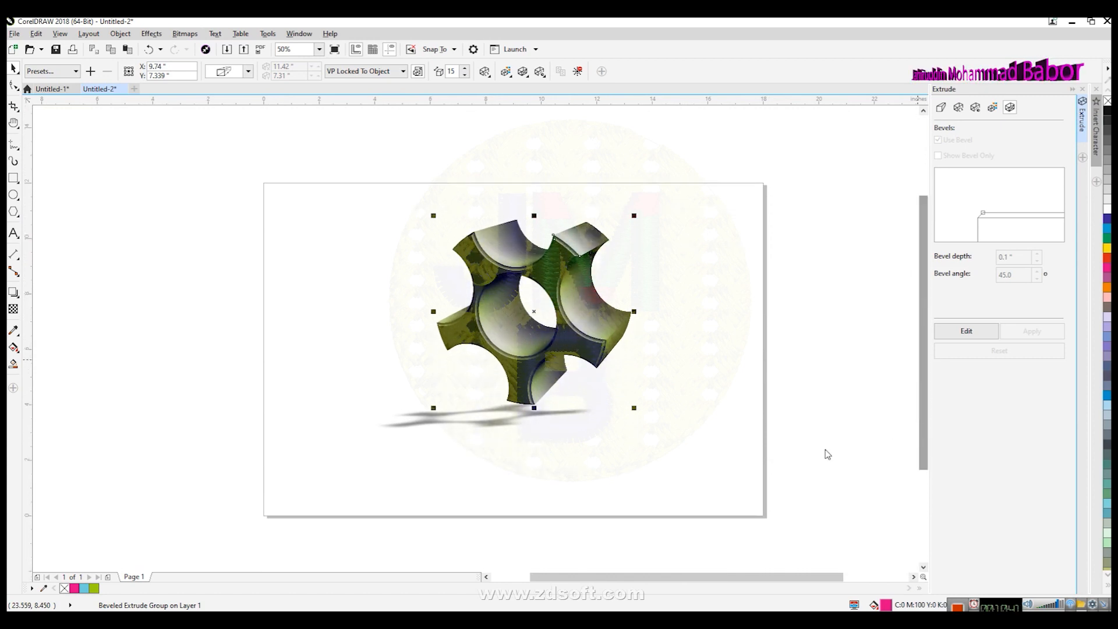
left_click(825, 444)
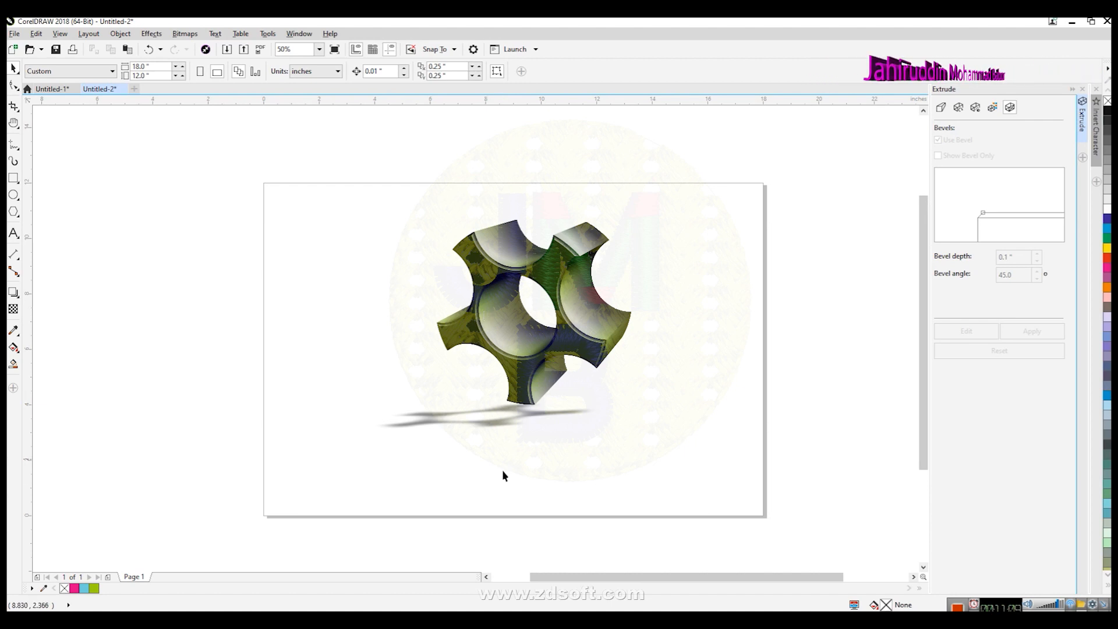
- Switch to the browser, search Google Images for "great eastern ads" and preview the Year End Sale and Cost to Cost 25% ads
left_click(500, 620)
left_click(454, 579)
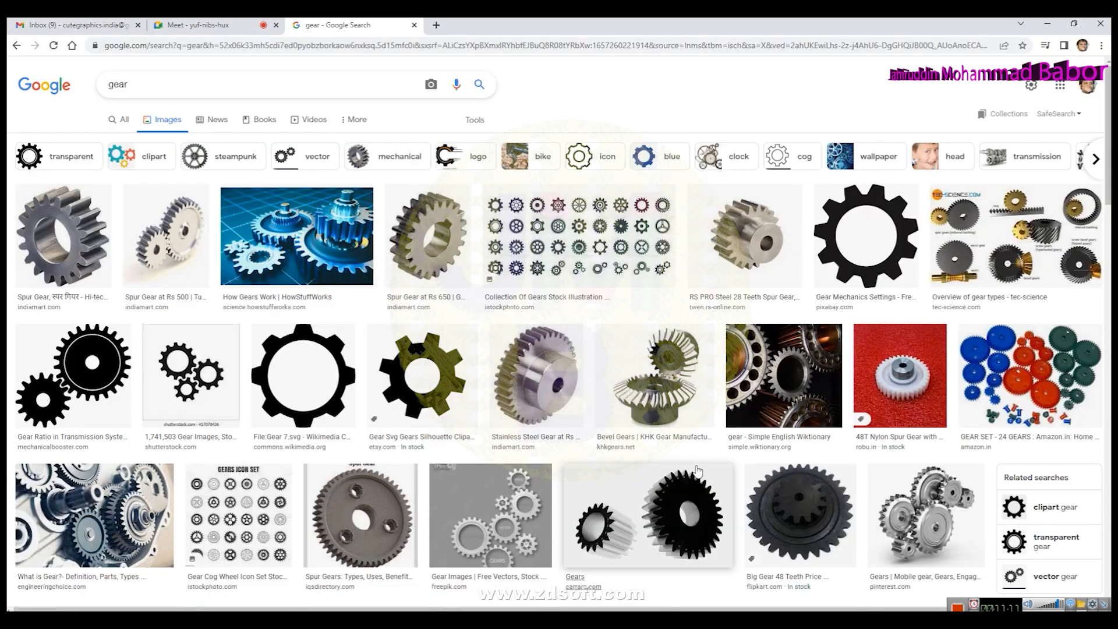
double_click(101, 87)
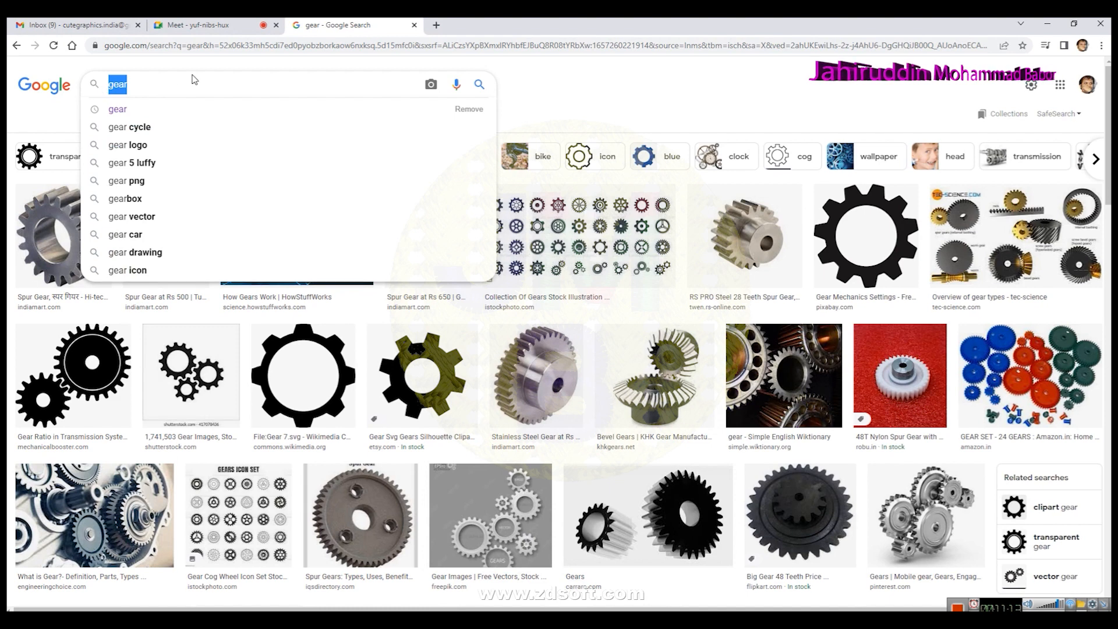
type("great")
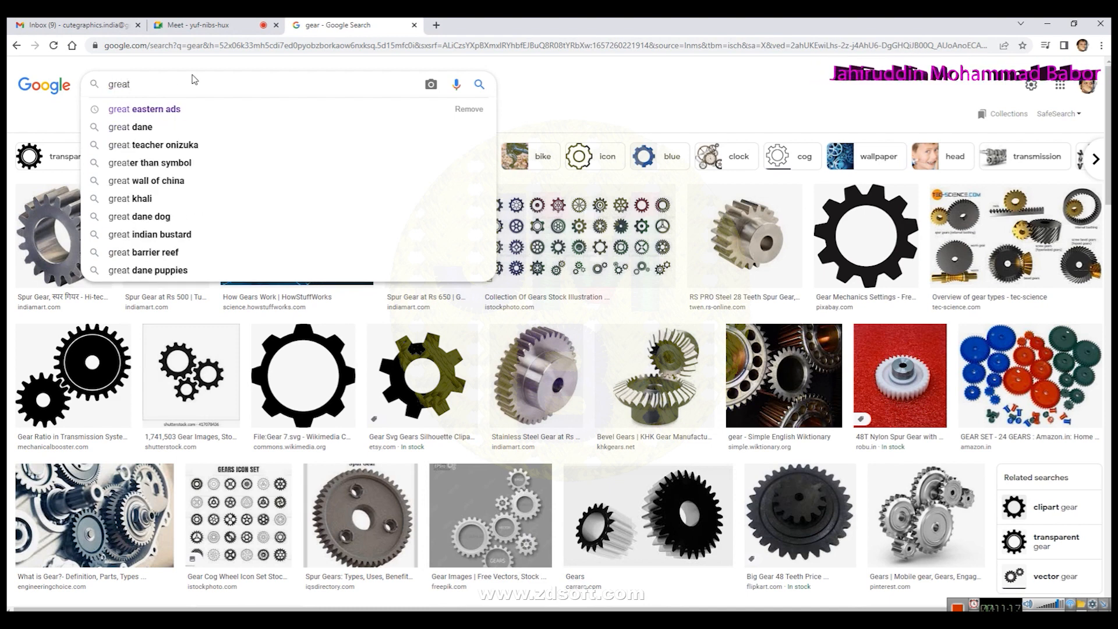
key("Down")
key("Return")
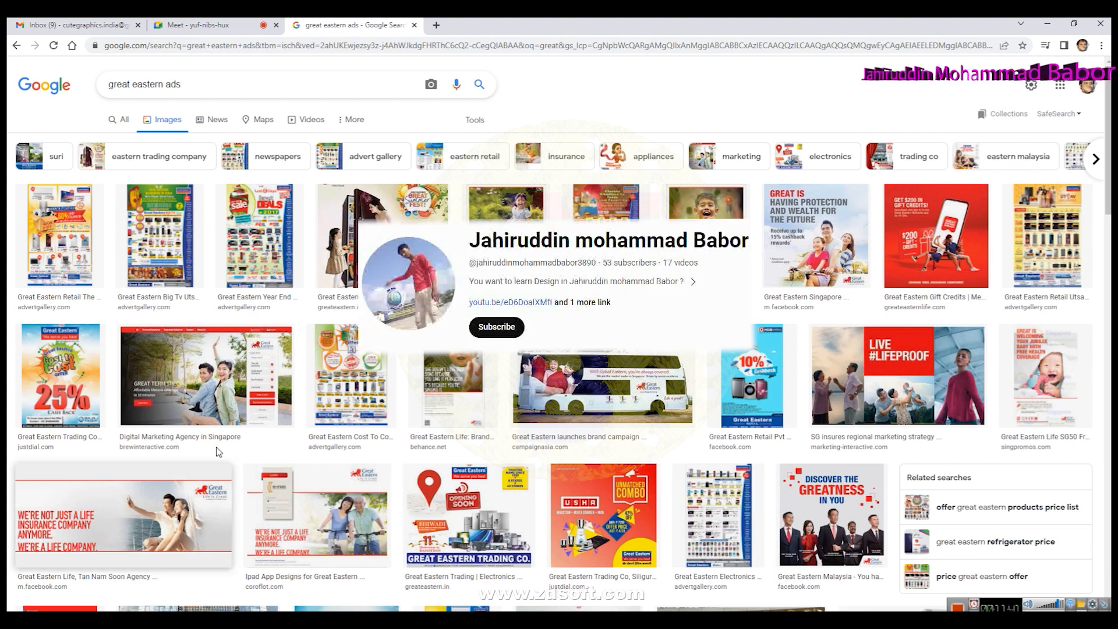
left_click(280, 258)
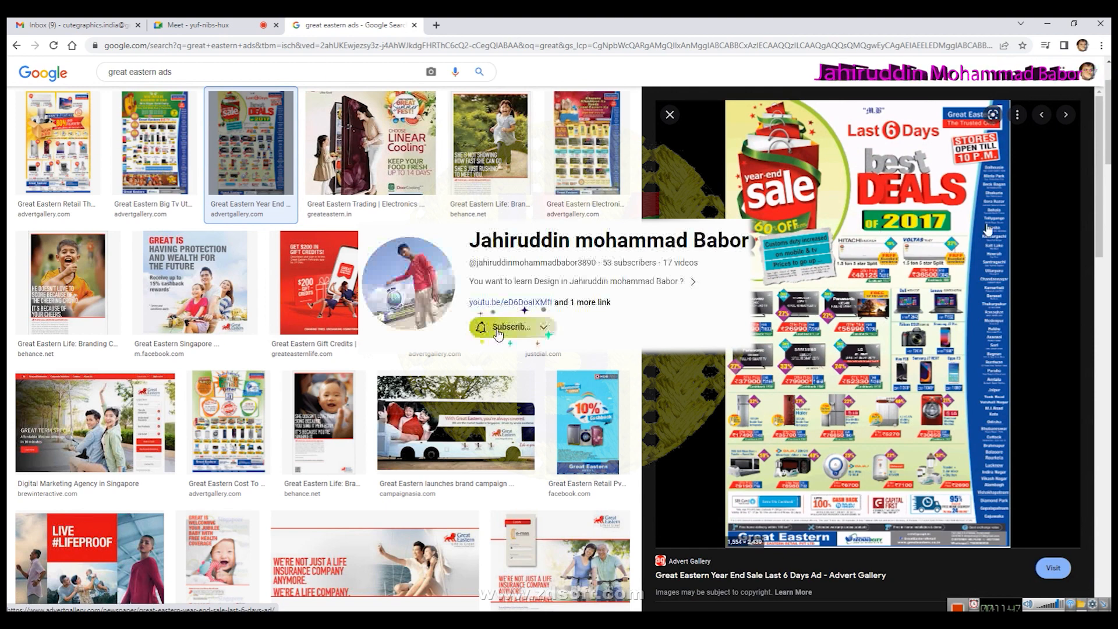
left_click(546, 332)
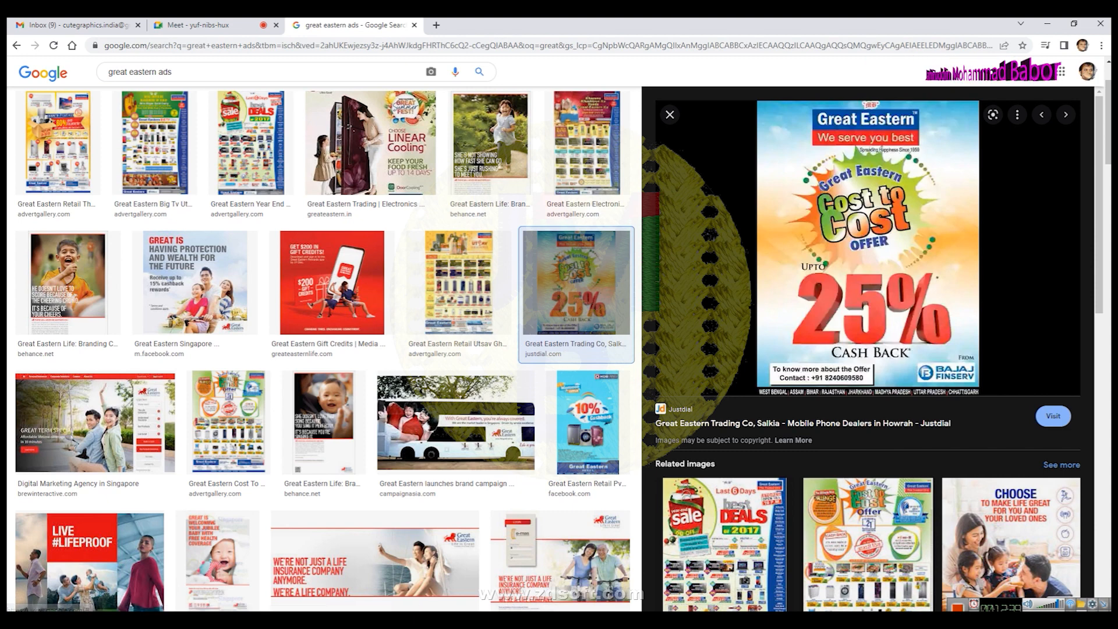
- Switch back to the CorelDRAW gear drawing and add the text "GREAT EASTERN" near the page's upper-left corner in bold Arial at about 56 pt
mouse_move(473, 621)
left_click(533, 578)
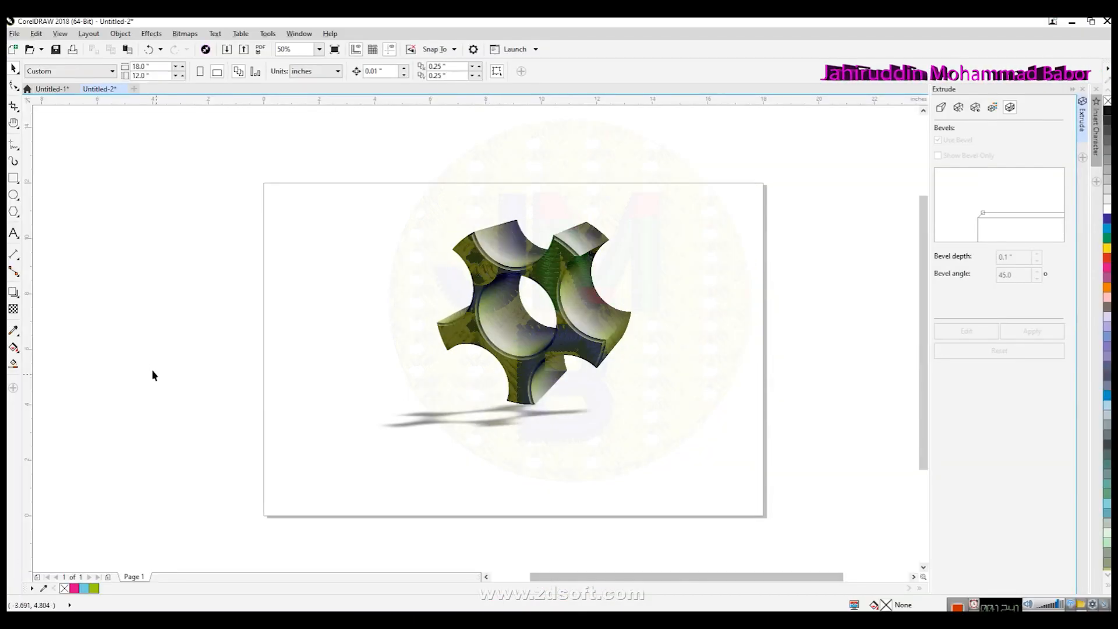
left_click(13, 233)
left_click(177, 172)
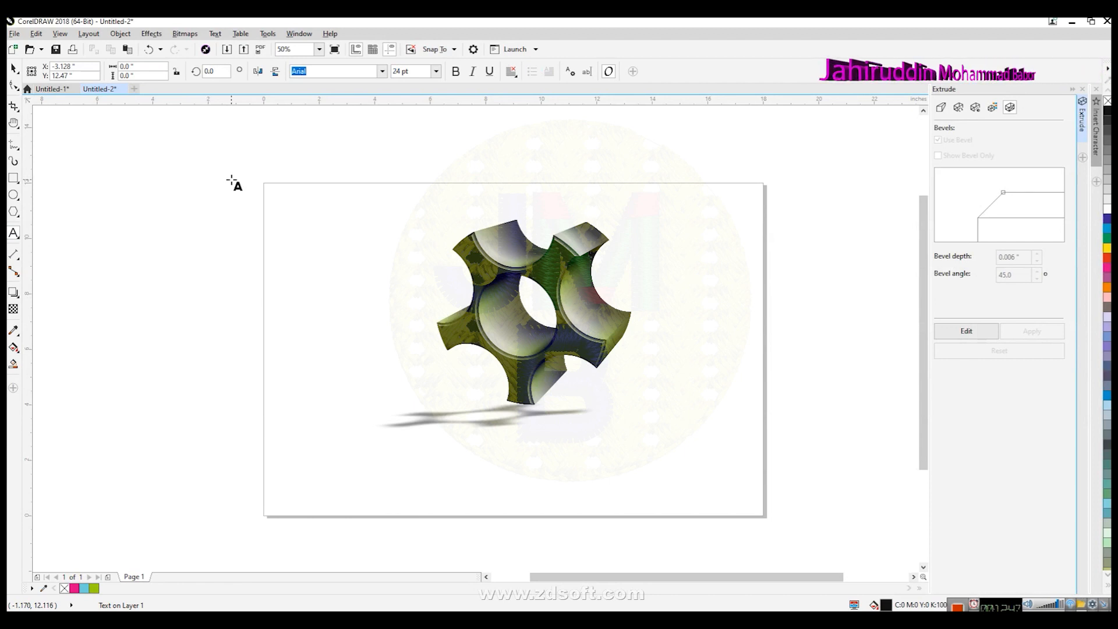
type("GREAT EASTERN")
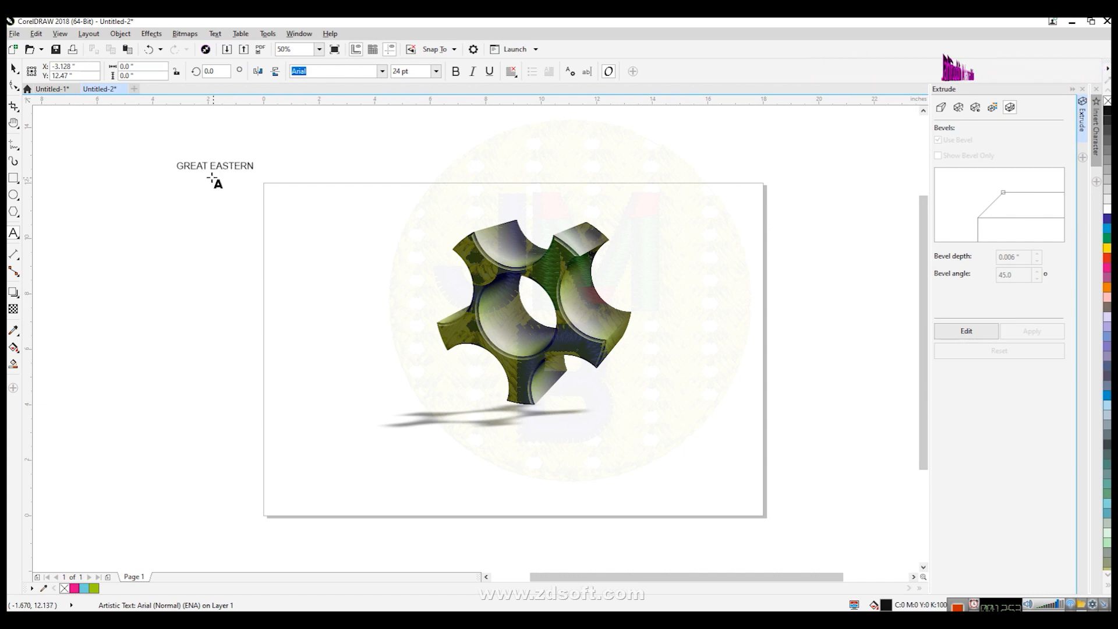
key("ctrl+space")
left_click_drag(252, 175, 357, 183)
left_click(456, 72)
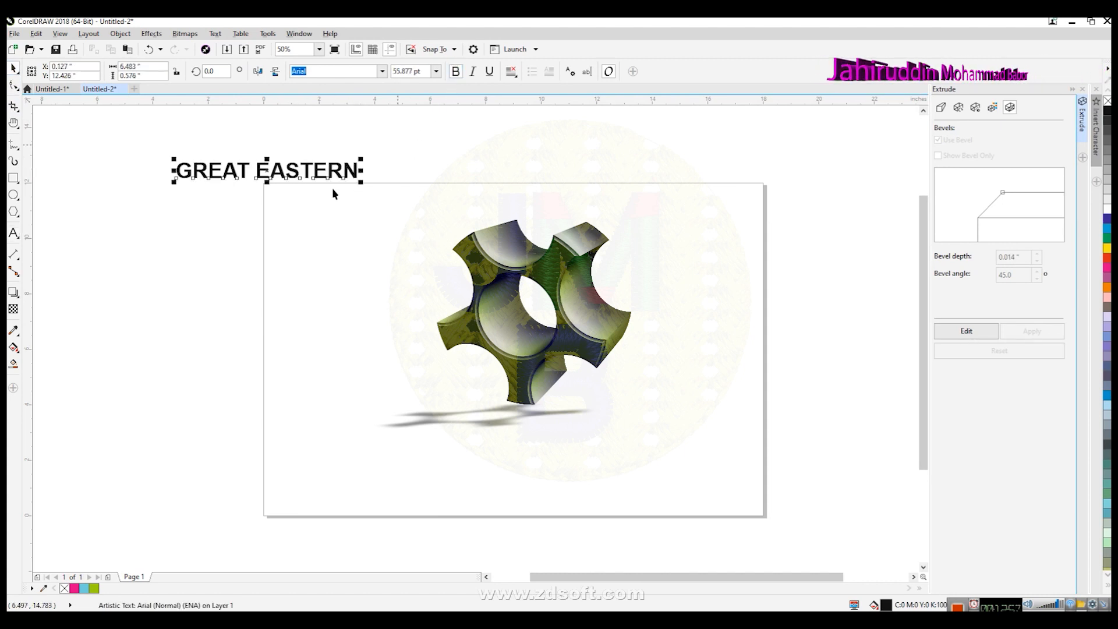
- Draw an ellipse about 8 by 4.4 inches below the GREAT EASTERN text
left_click(145, 292)
key("F7")
left_click_drag(170, 229, 398, 357)
- Move the GREAT EASTERN text down to just above the ellipse and fill it with blue (C100 M100 Y0)
left_click(12, 68)
left_click_drag(194, 170, 205, 198)
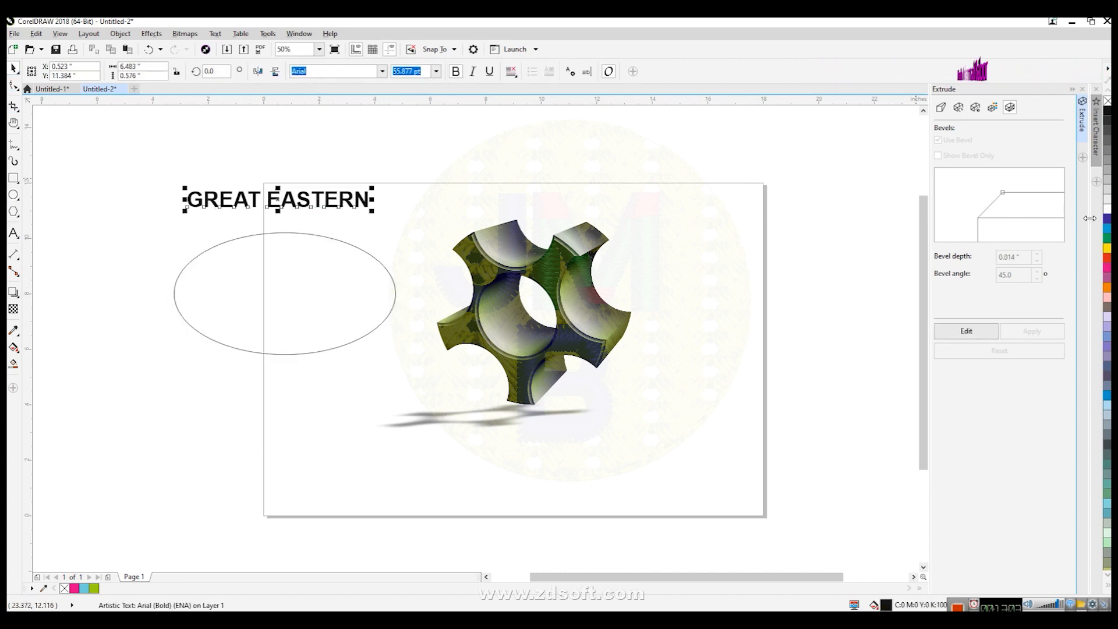
left_click(1107, 219)
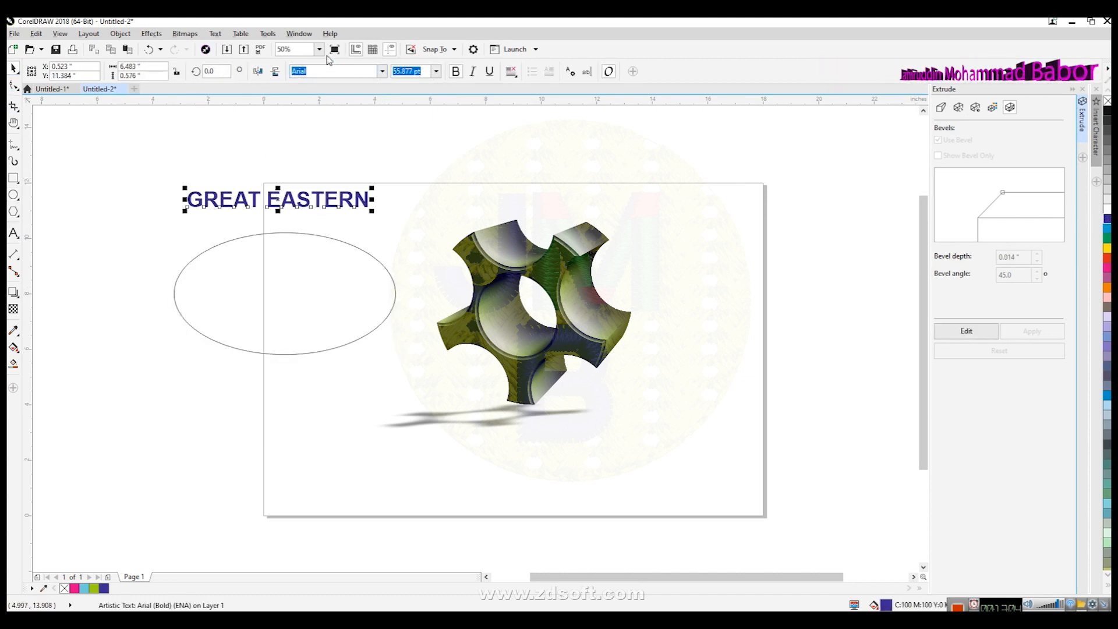
- Fit the GREAT EASTERN text to the ellipse's top curve and widen its letter spacing slightly
left_click(215, 34)
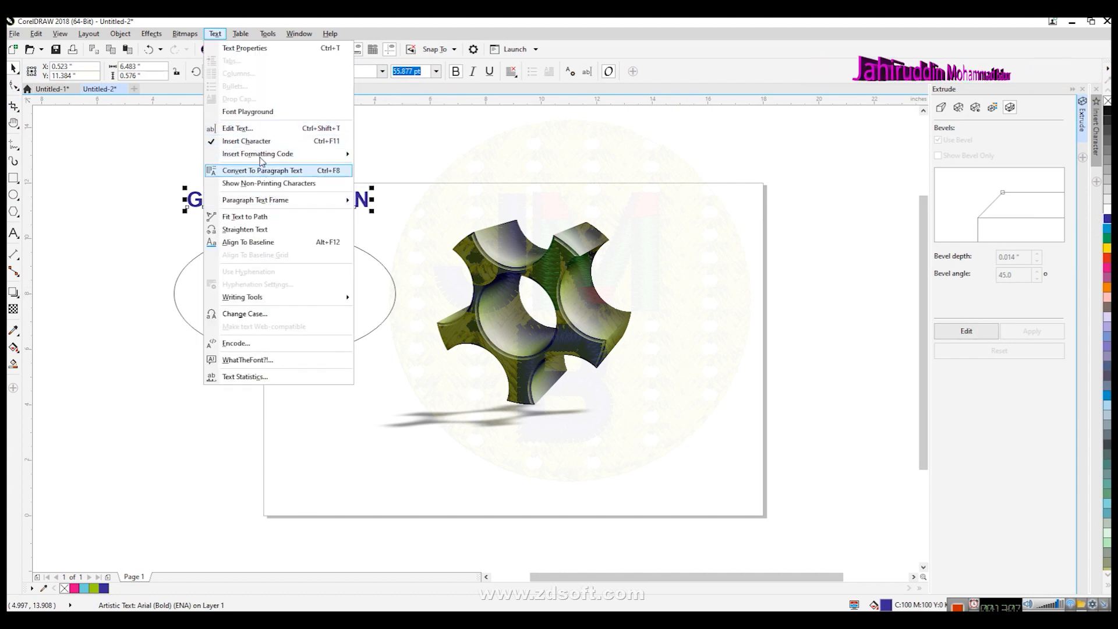
left_click(264, 218)
left_click(286, 232)
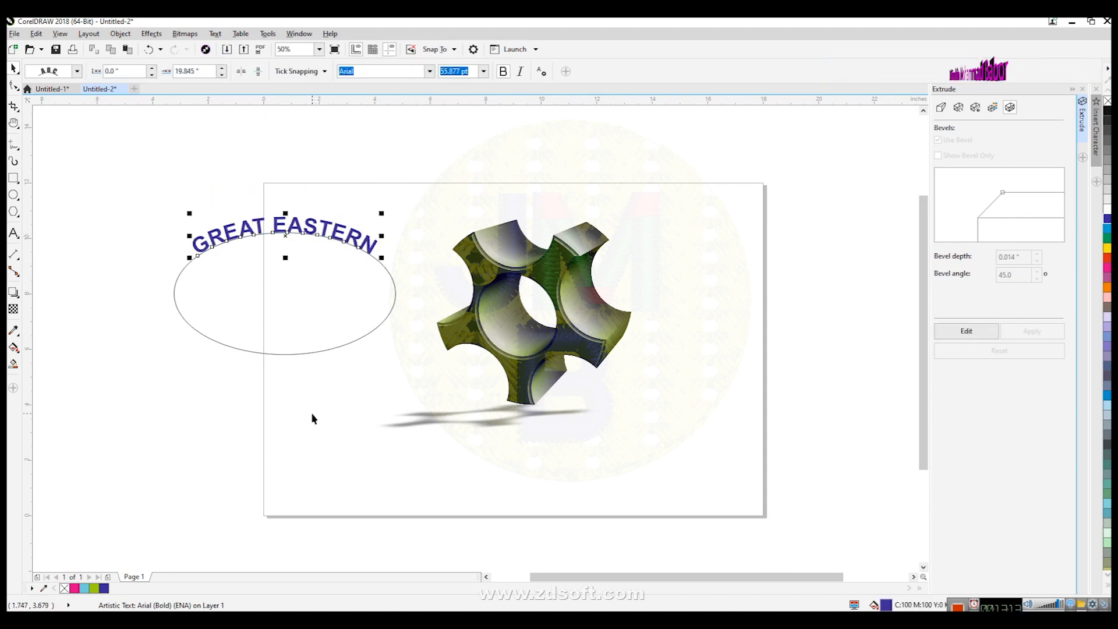
left_click(13, 85)
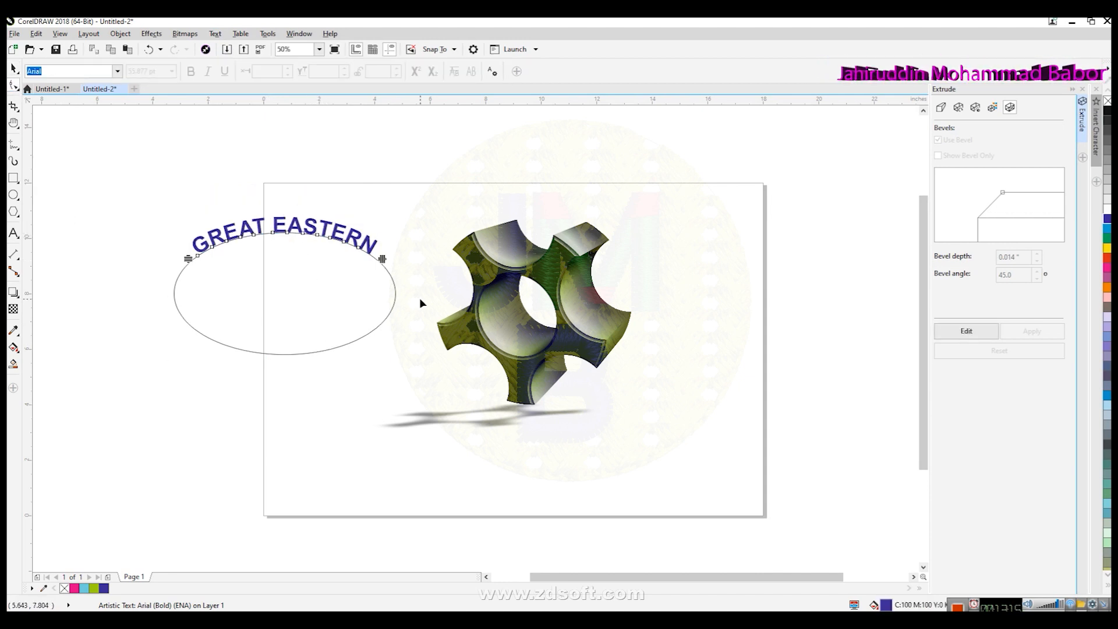
mouse_move(383, 260)
left_mouse_down()
mouse_move(402, 282)
mouse_move(392, 267)
left_mouse_up()
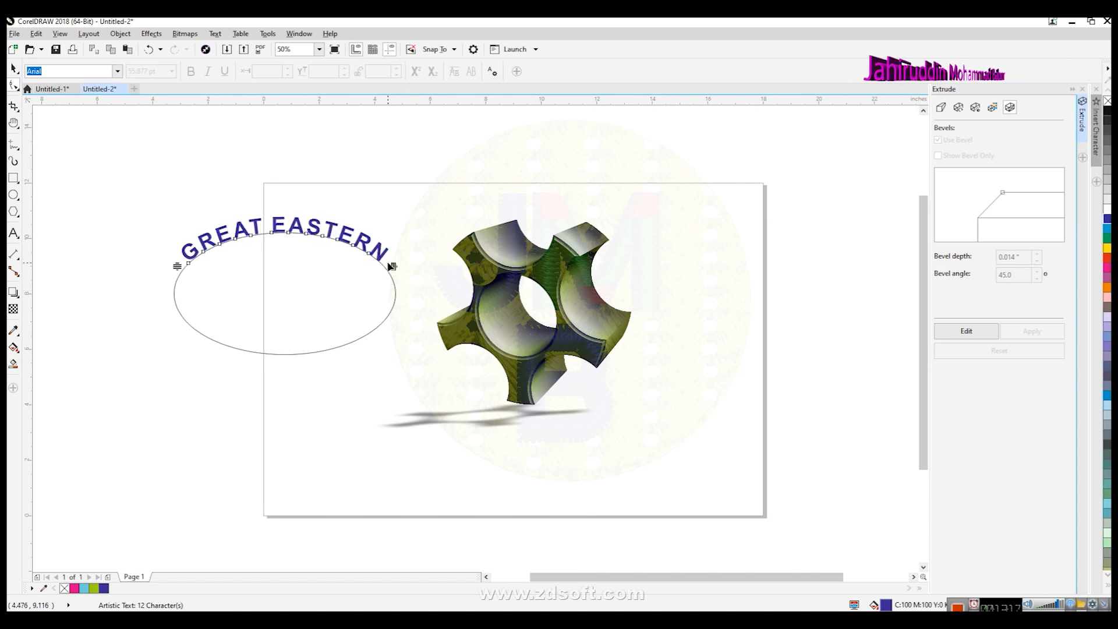
- Break the curved text apart from its ellipse path and delete the ellipse
left_click(14, 70)
left_click_drag(124, 176, 417, 382)
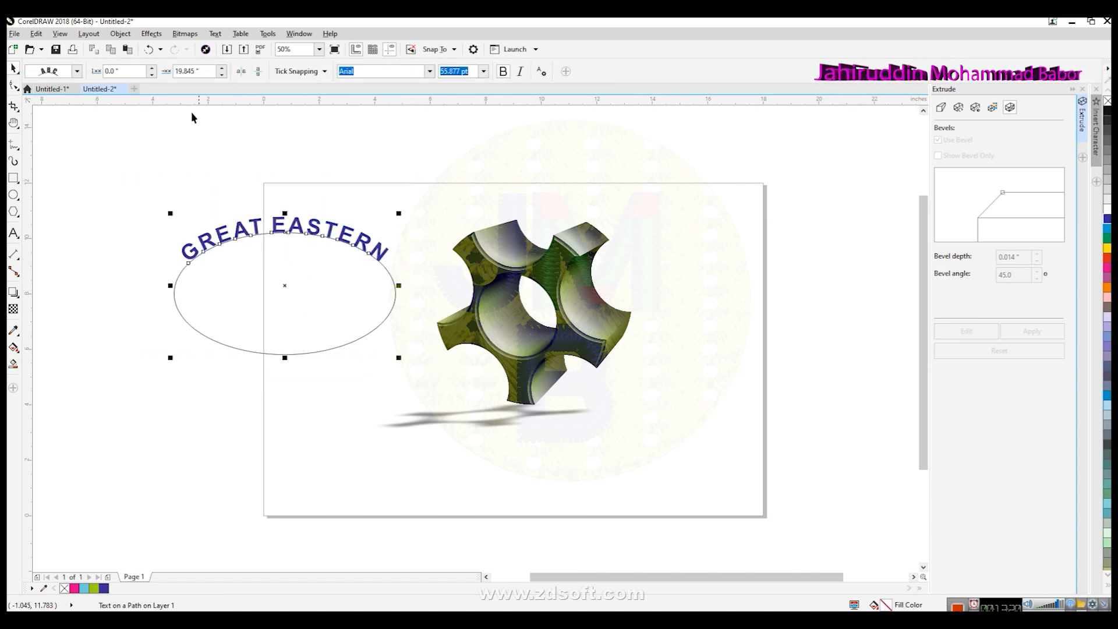
left_click(121, 34)
left_click(163, 243)
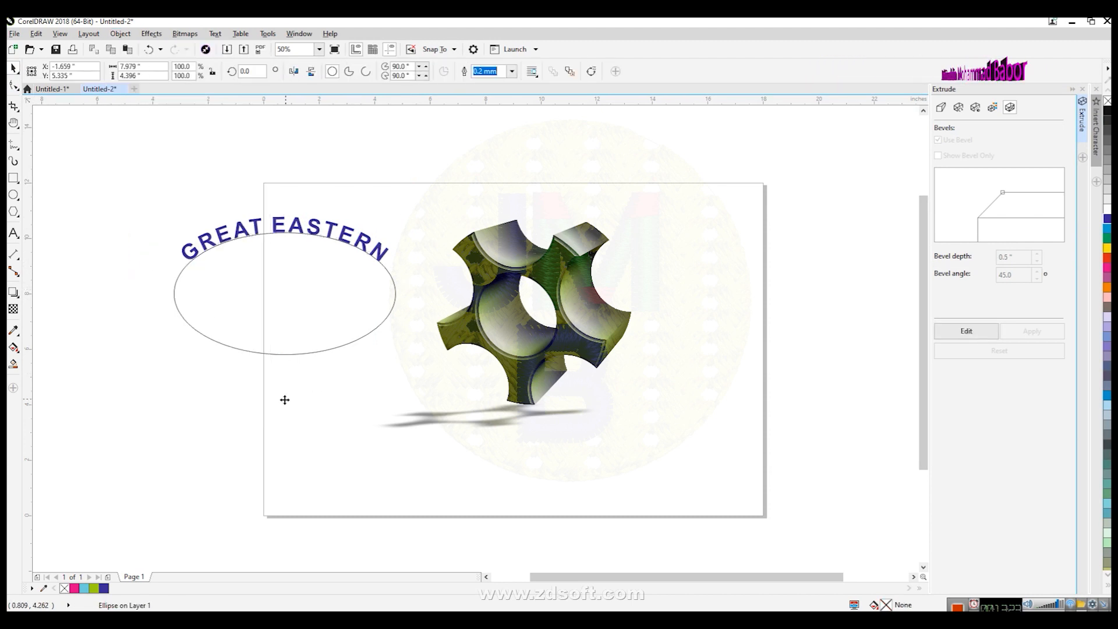
key("Delete")
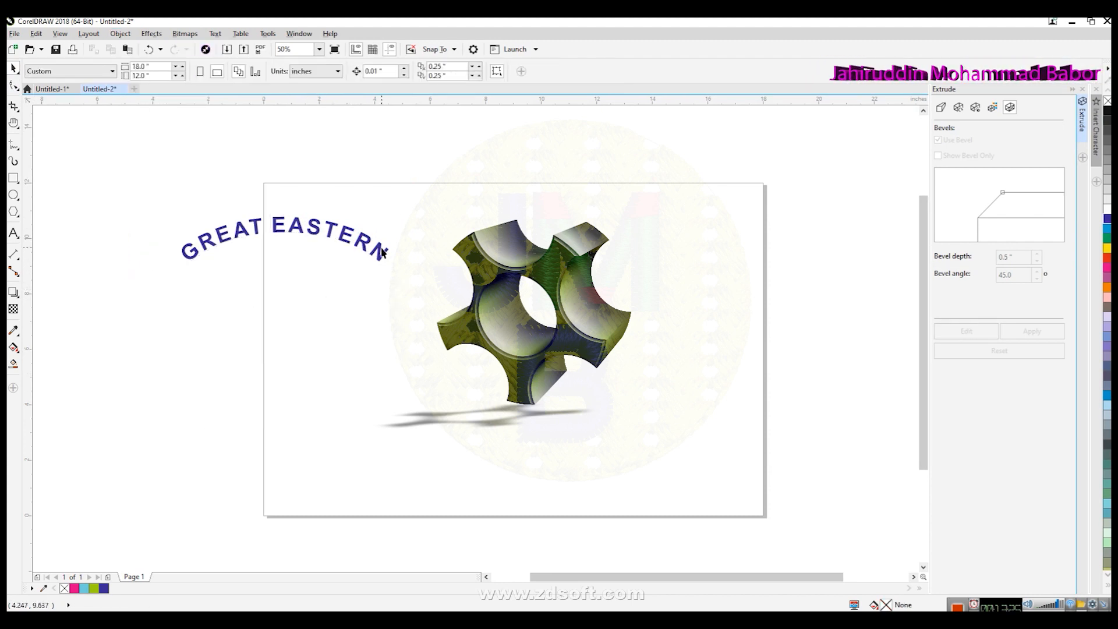
- Scale the curved GREAT EASTERN text down slightly from its lower-right corner and deselect it
left_click(382, 250)
left_click_drag(393, 268, 367, 267)
left_click(386, 307)
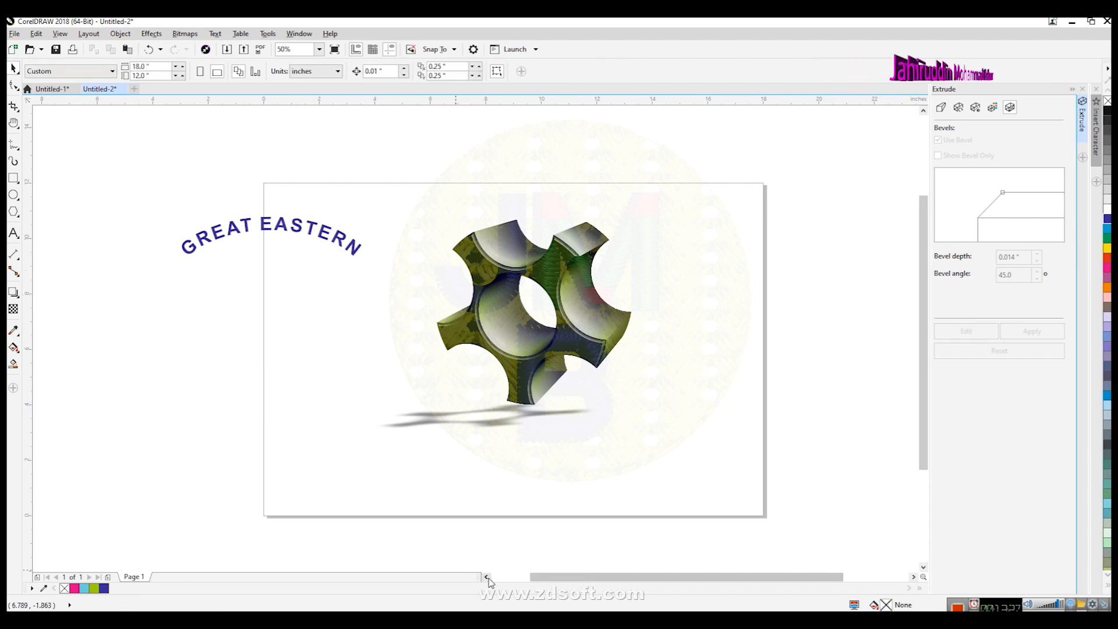
- Switch to the browser to view the Cost to Cost 25% ad again, and return to the Untitled-2 drawing
left_click(471, 576)
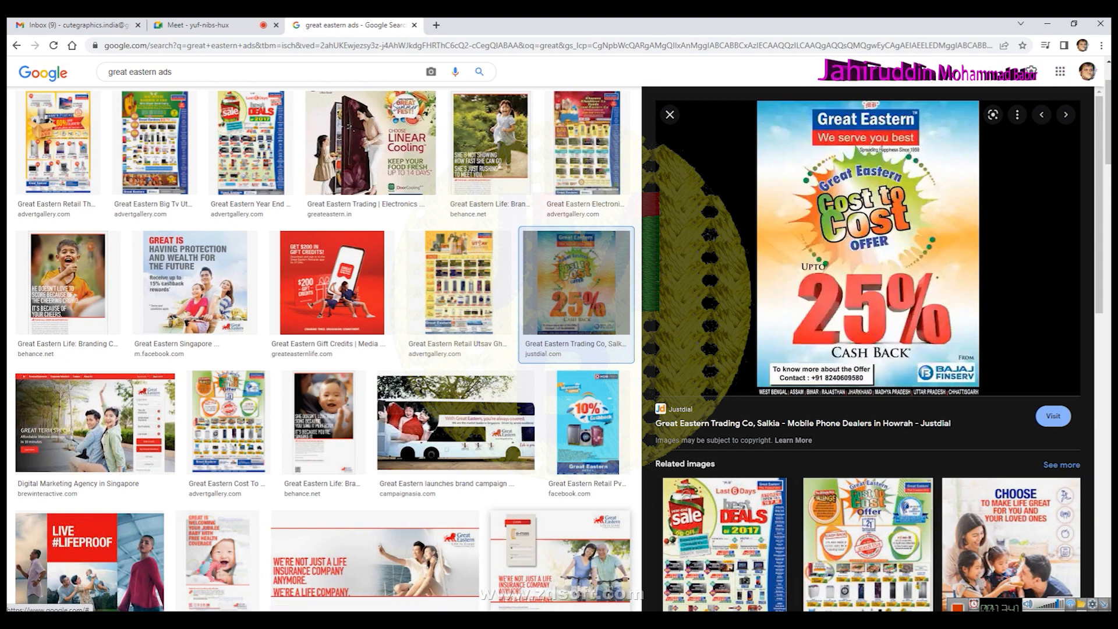
mouse_move(494, 578)
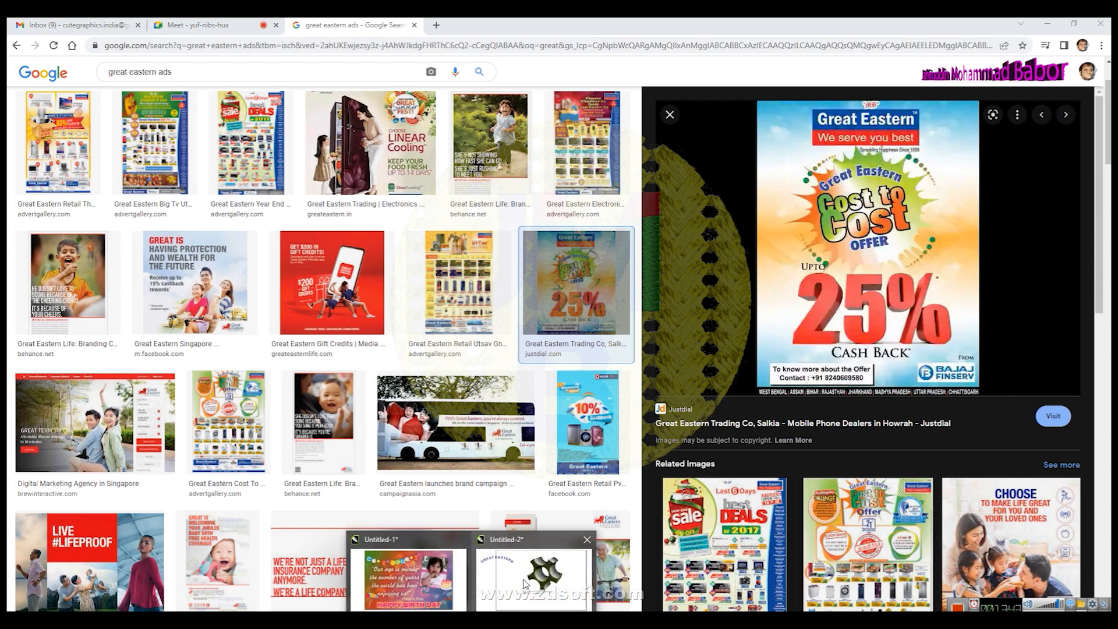
left_click(465, 577)
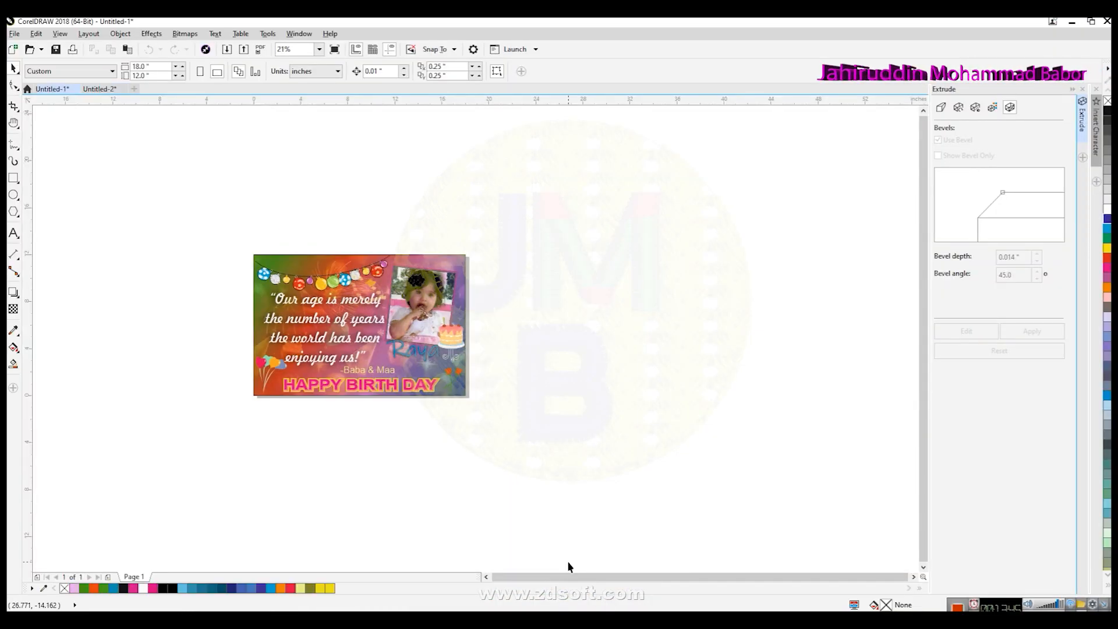
left_click(100, 88)
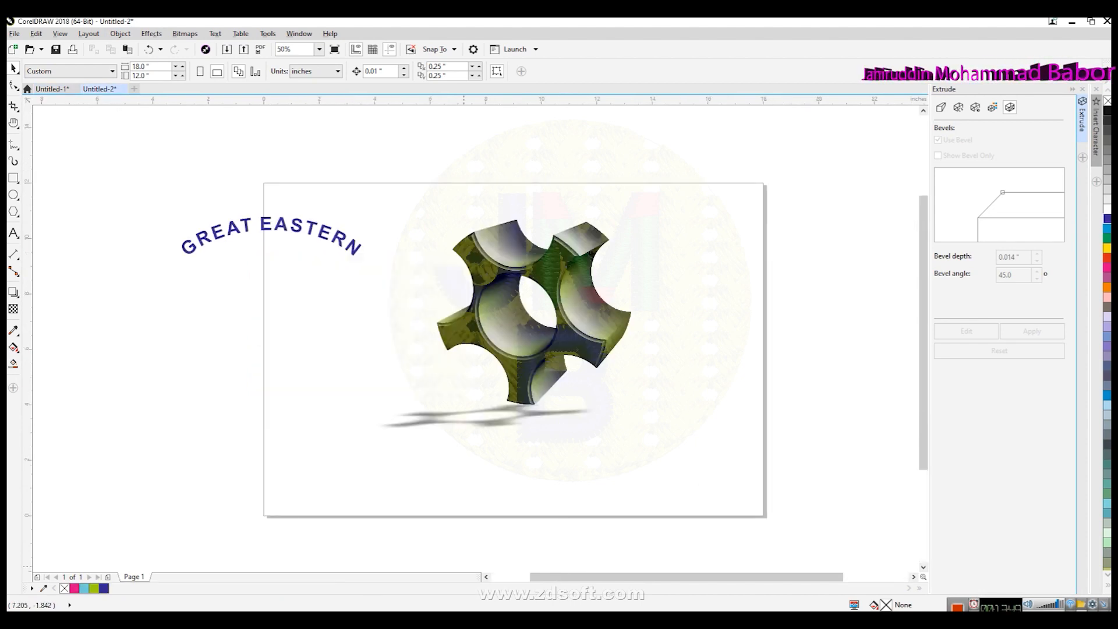
- Switch to the browser, preview the related Last 6 Days Year End Sale ad and browse further Great Eastern ad results
mouse_move(402, 606)
left_click(434, 574)
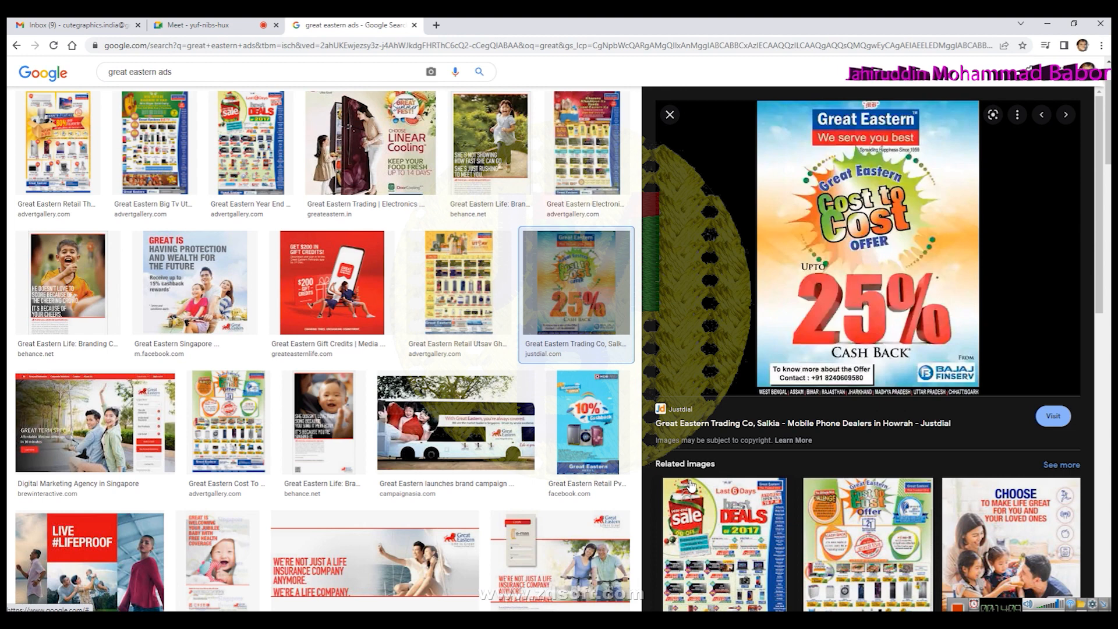
left_click(701, 519)
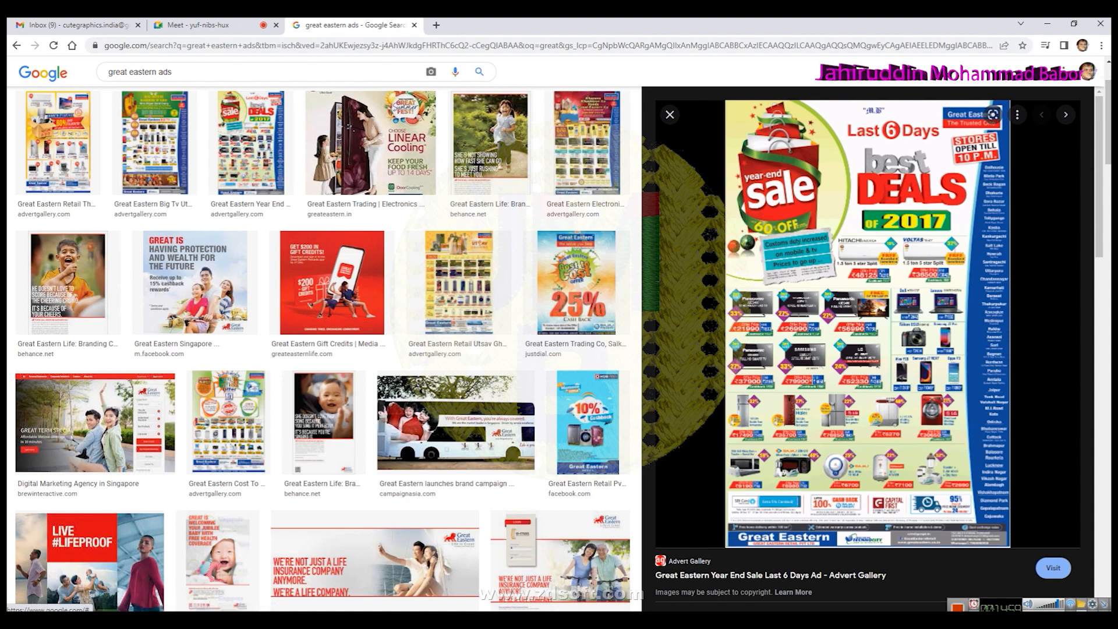
scroll(477, 513, "down", 1)
scroll(478, 513, "down", 10)
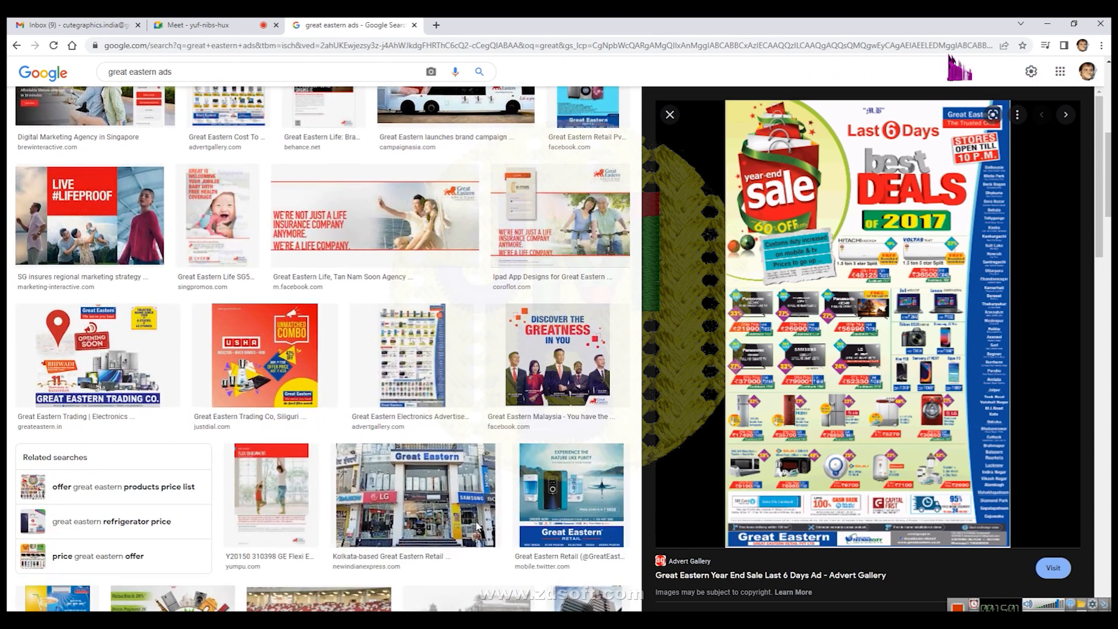
scroll(478, 527, "down", 3)
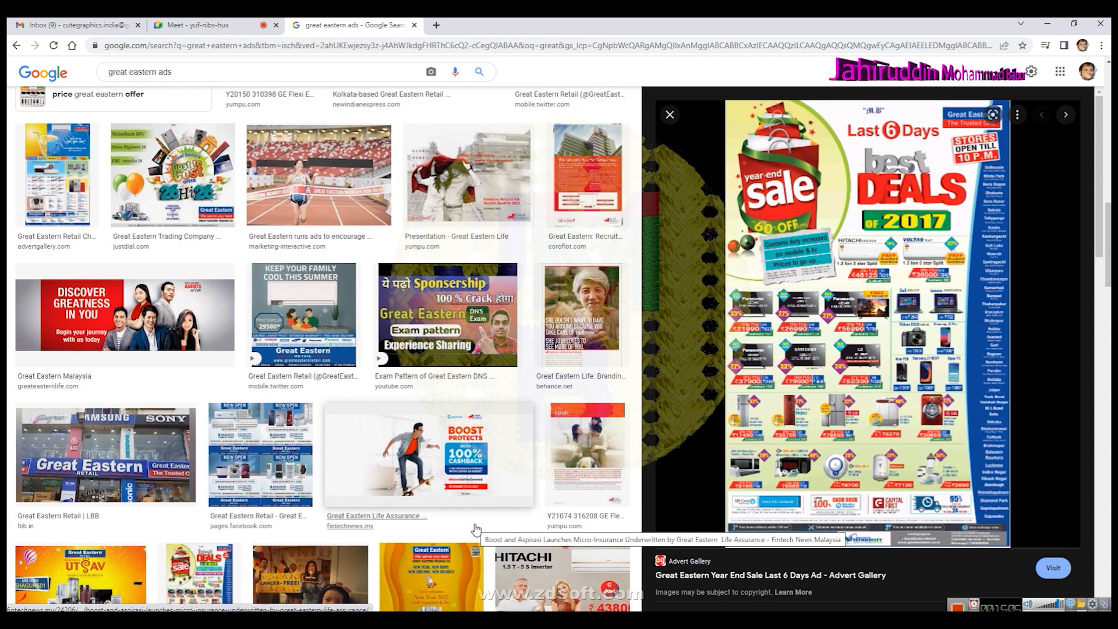
scroll(475, 529, "down", 1)
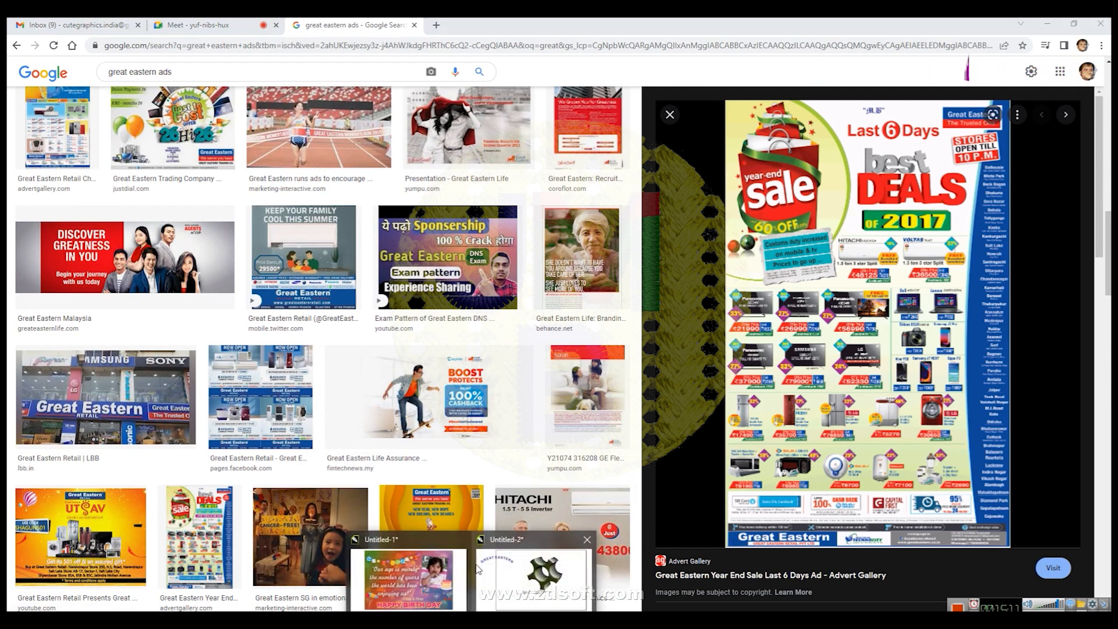
- Switch back to the Untitled-2 drawing in CorelDRAW and add the artistic text BEST DEAL below the curved GREAT EASTERN text
left_click(540, 562)
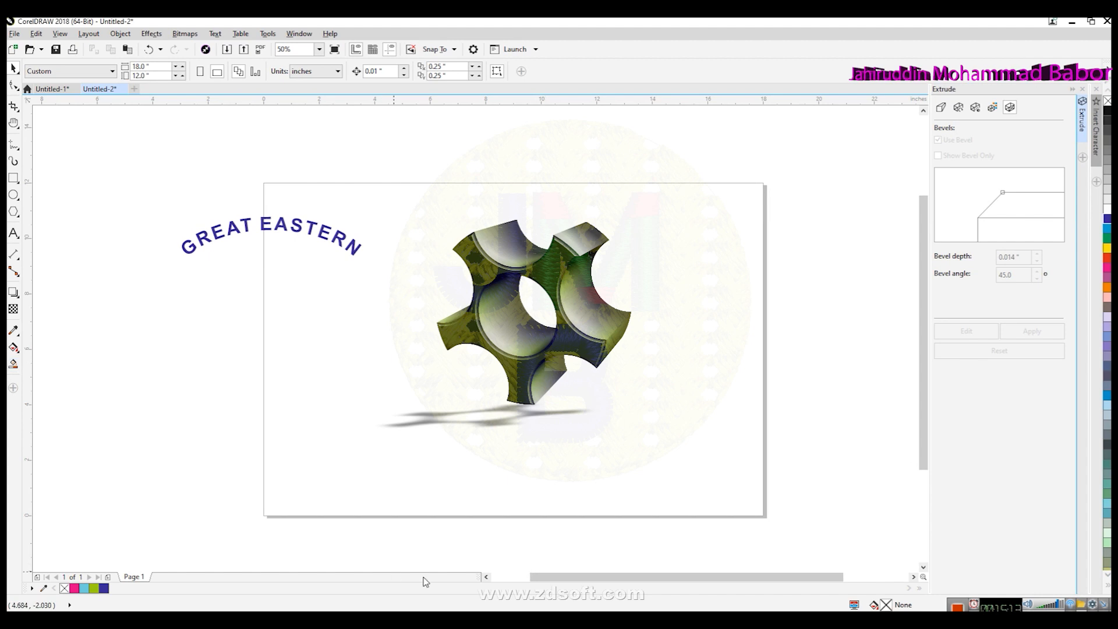
left_click(487, 577)
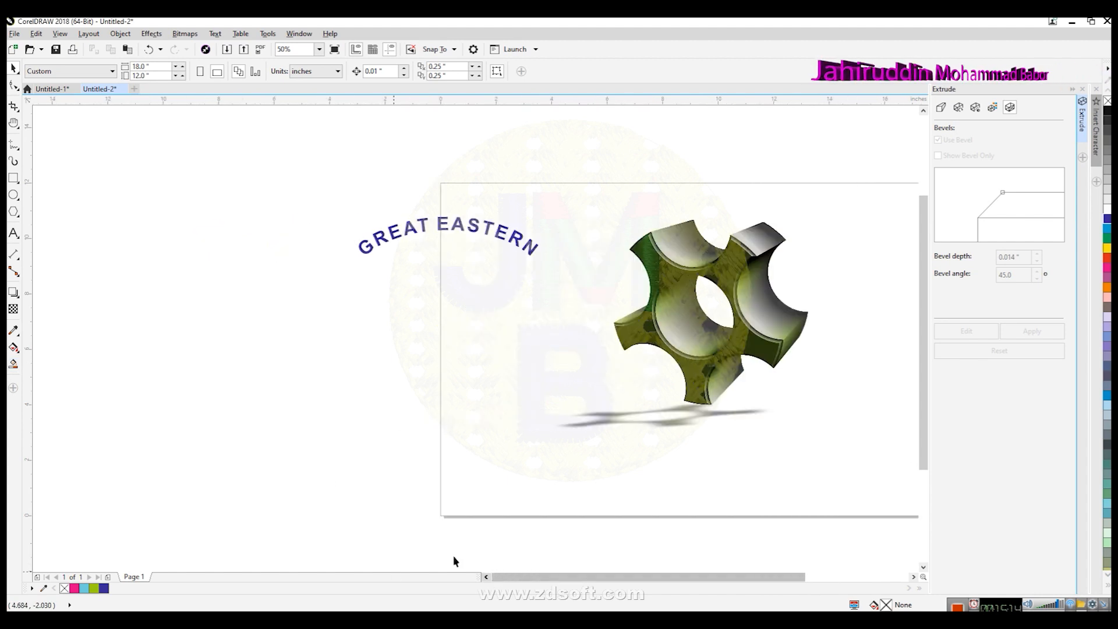
left_click(14, 233)
left_click(257, 347)
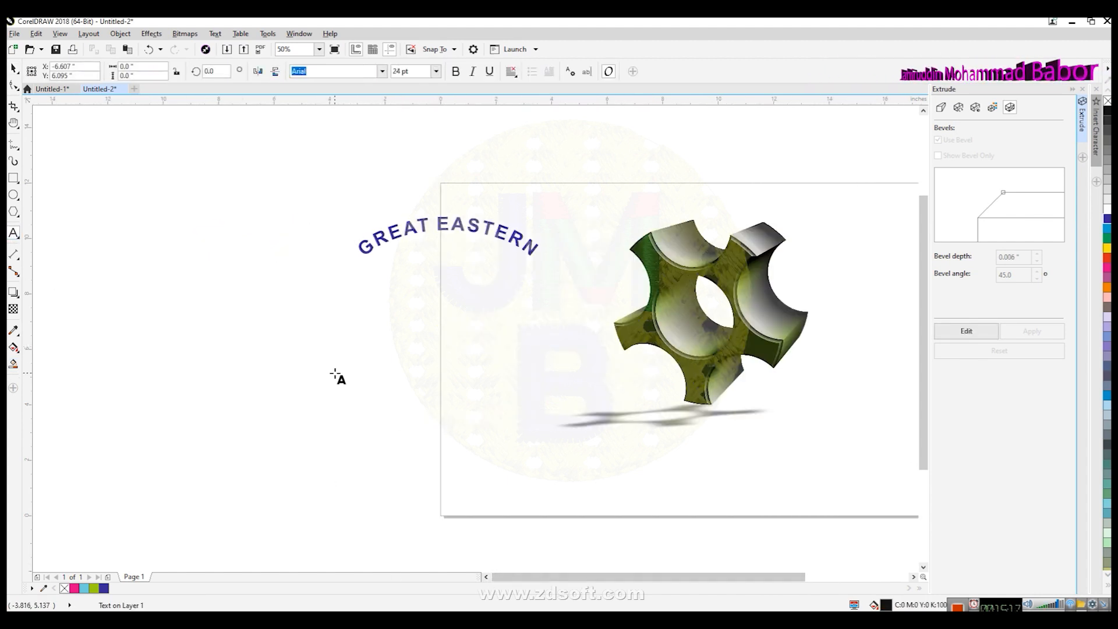
type("bES")
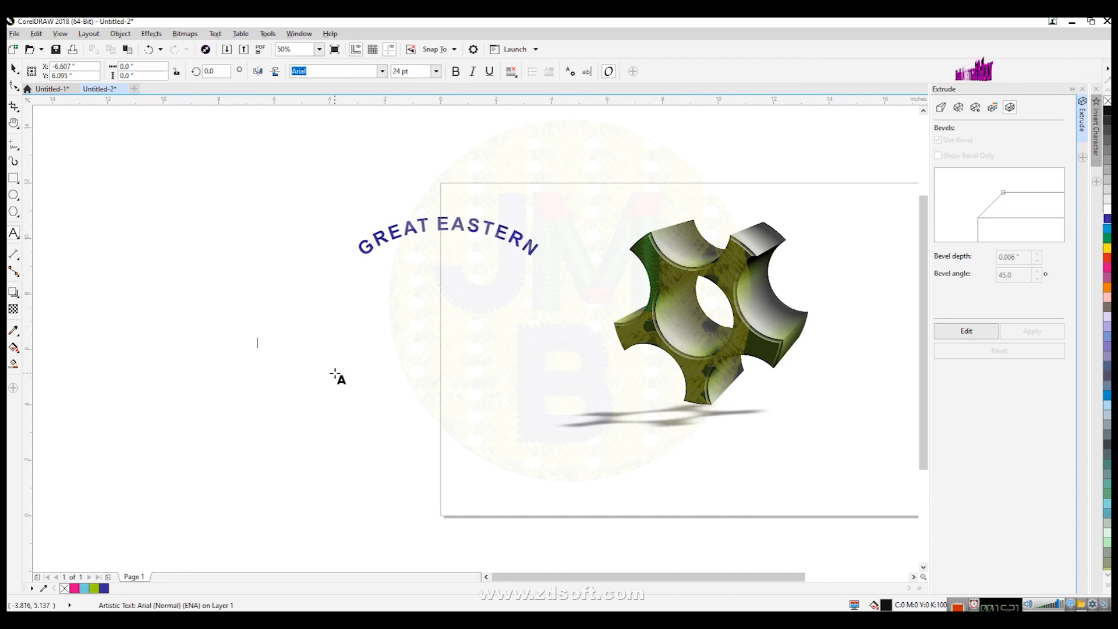
type("BEST DEAL")
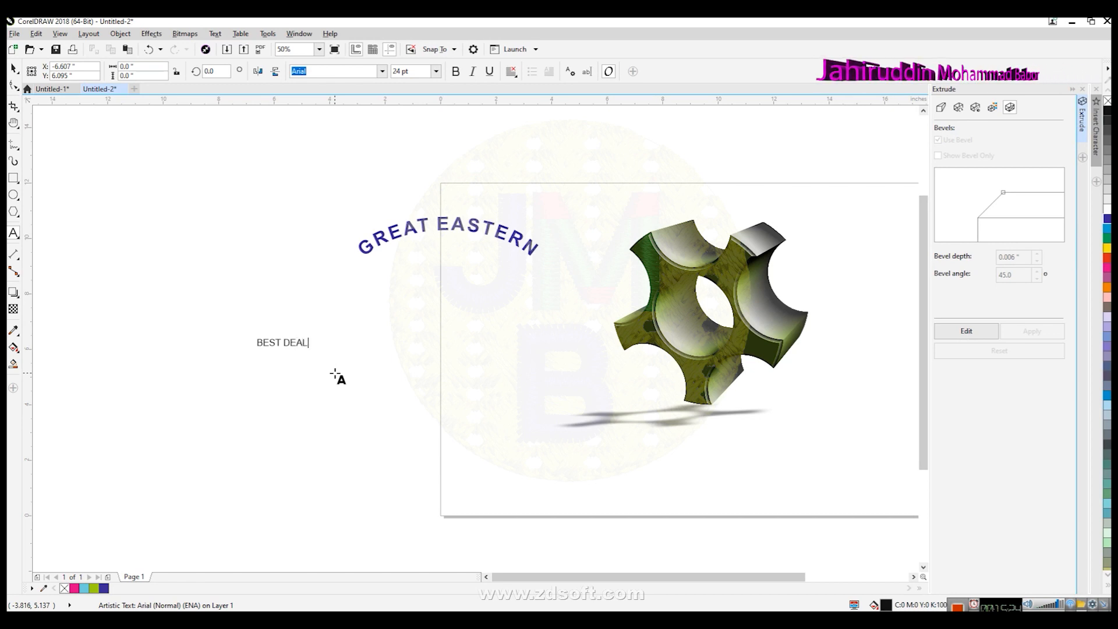
- Enlarge the BEST DEAL text to about 119 pt, make it bold and fill it red
left_click(327, 241)
left_click_drag(313, 352, 513, 448)
left_click(456, 71)
left_click_drag(261, 361, 513, 358)
left_click(456, 71)
left_click(455, 71)
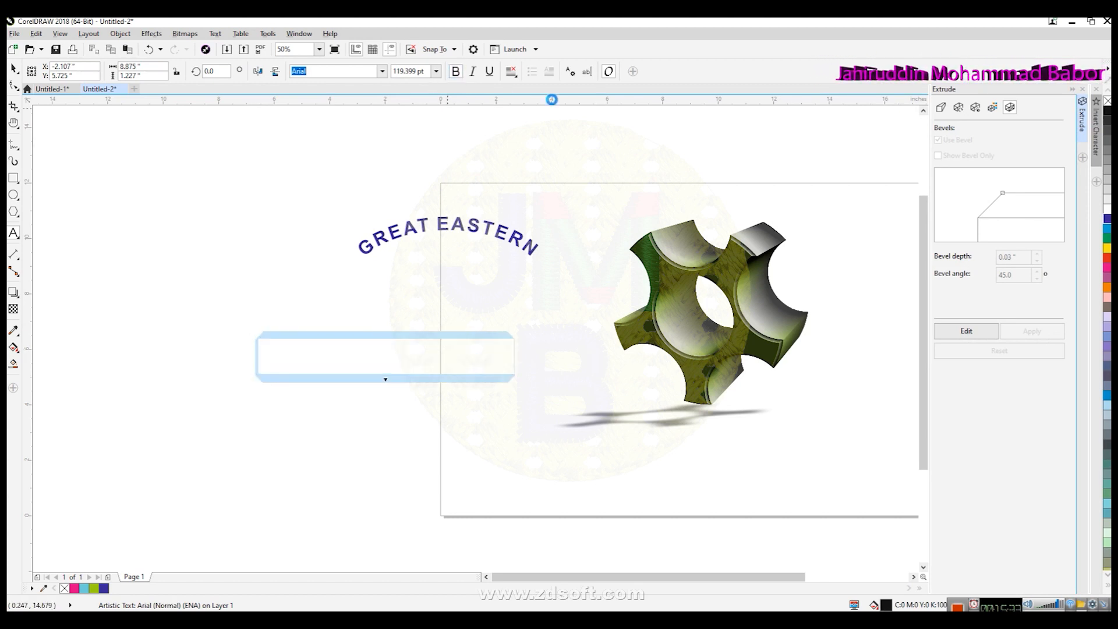
left_click(1107, 258)
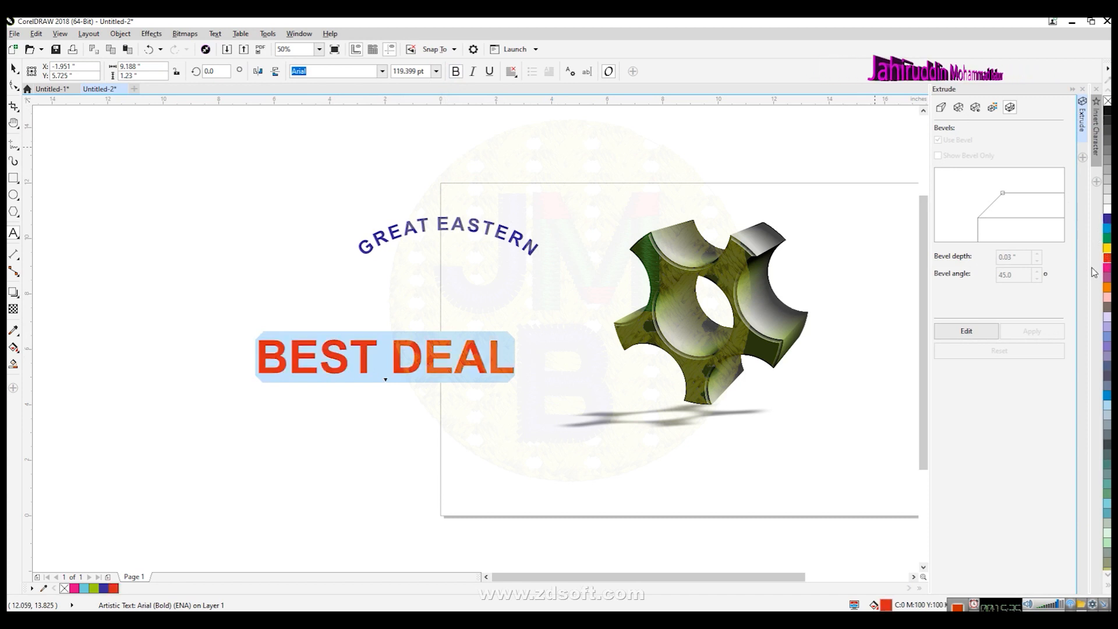
- Move the BEST DEAL text into the empty area beside the page and enlarge it to about 138 pt
left_click(1084, 90)
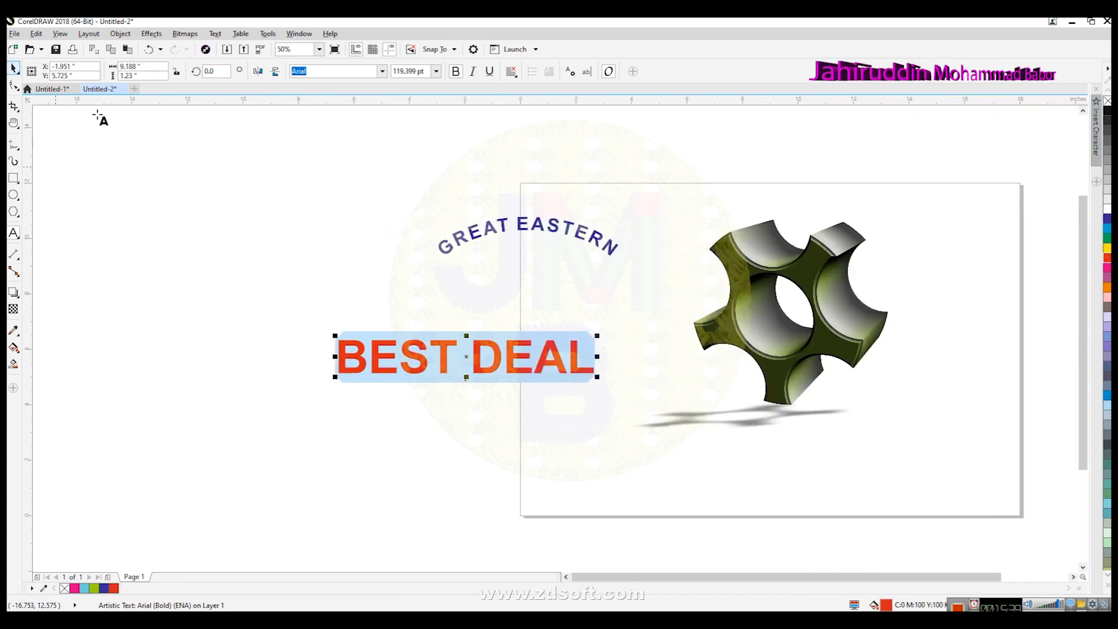
left_click(13, 69)
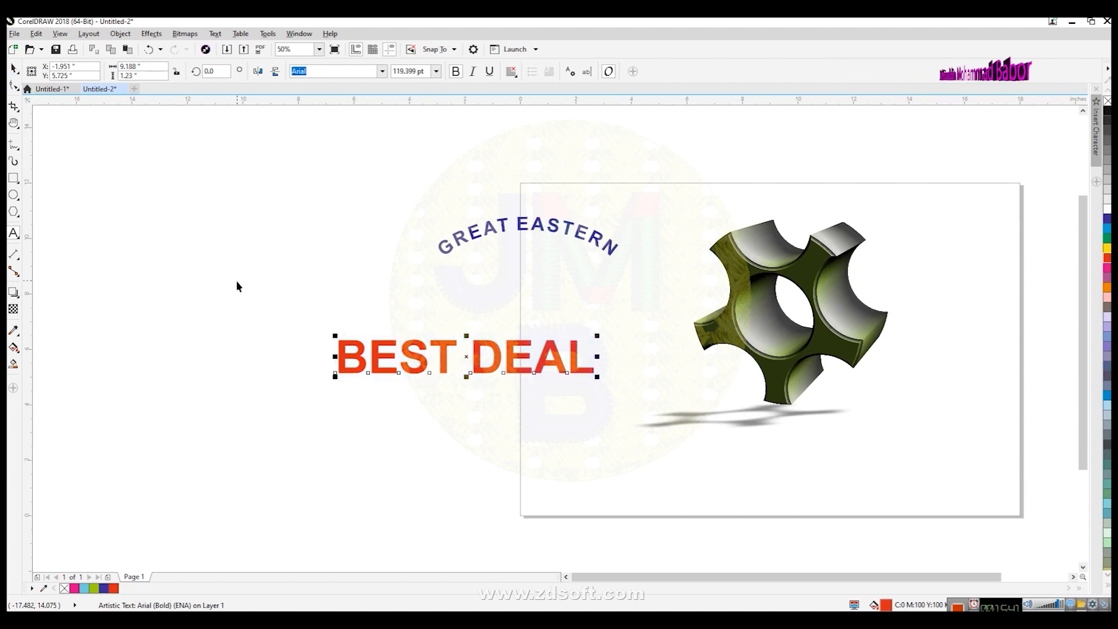
left_click_drag(444, 369, 244, 330)
left_click_drag(396, 339, 438, 353)
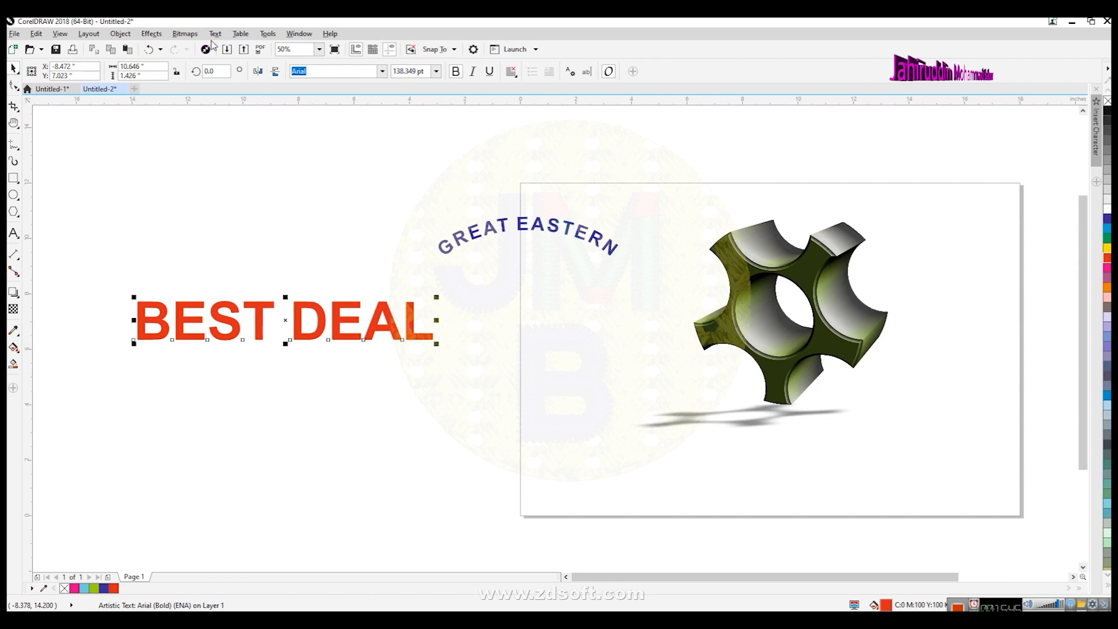
- Extrude the BEST DEAL text with its 3D rotation reset so the letters face straight forward
left_click(152, 33)
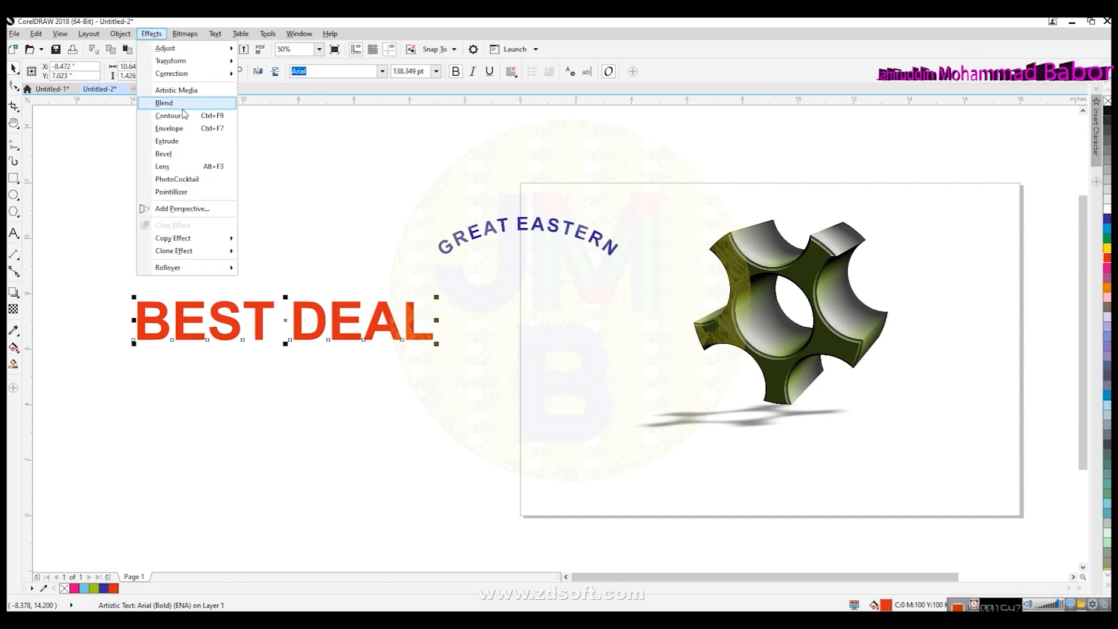
left_click(185, 142)
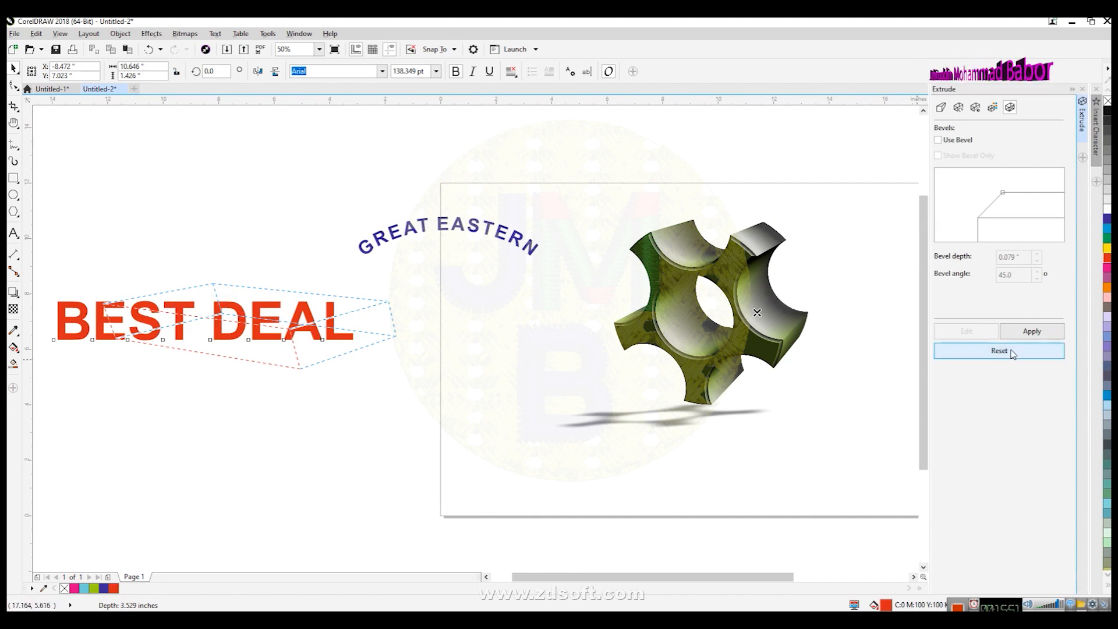
left_click(958, 107)
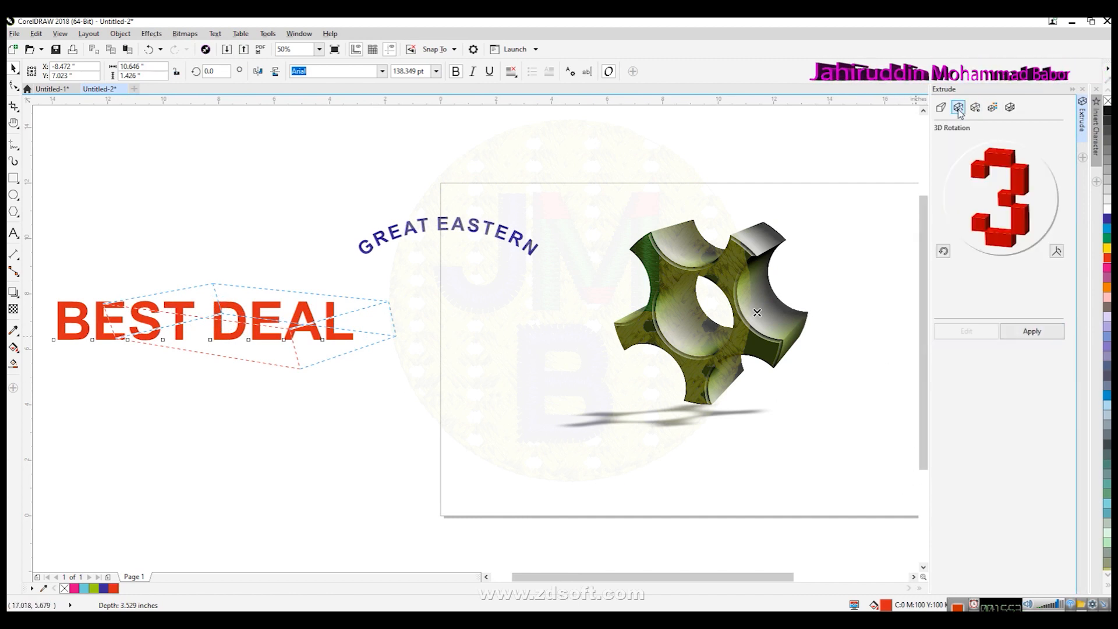
left_click(943, 252)
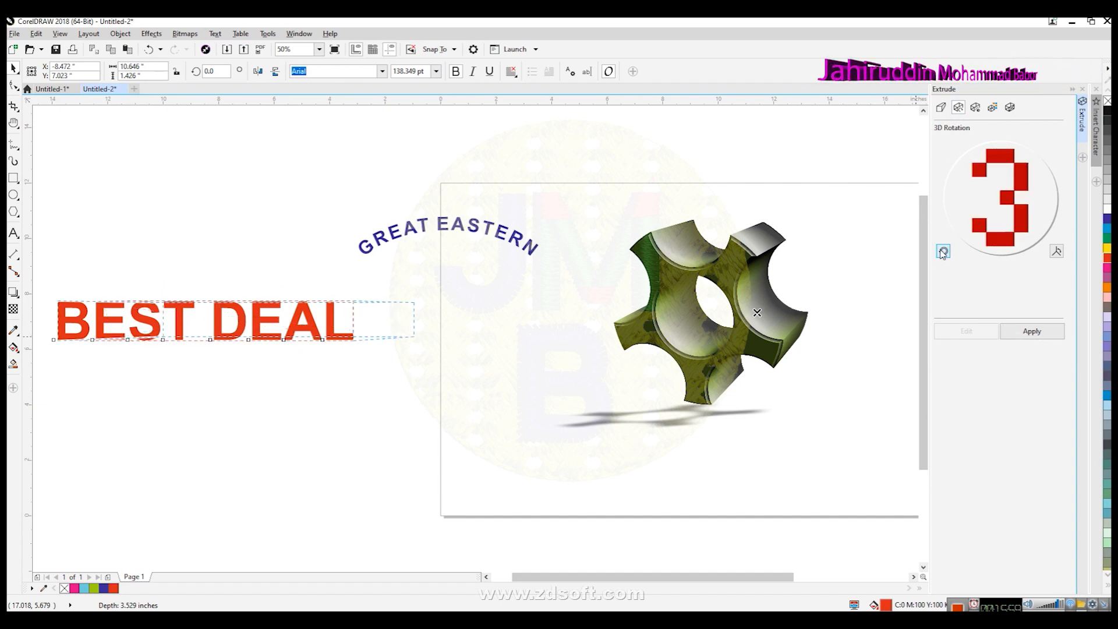
left_click(1032, 332)
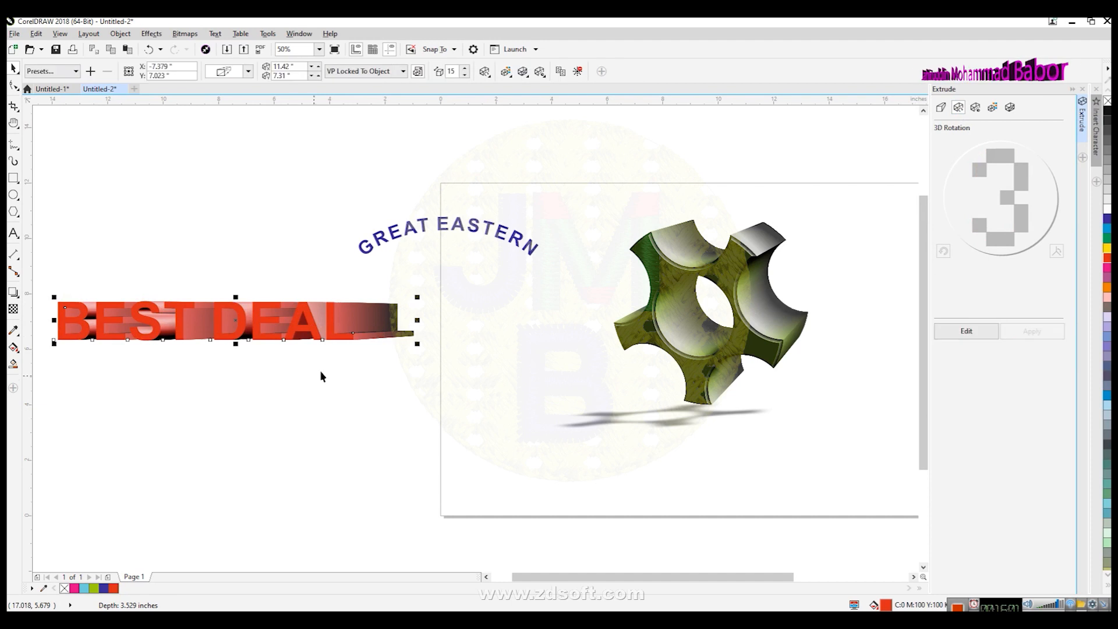
left_click(486, 577)
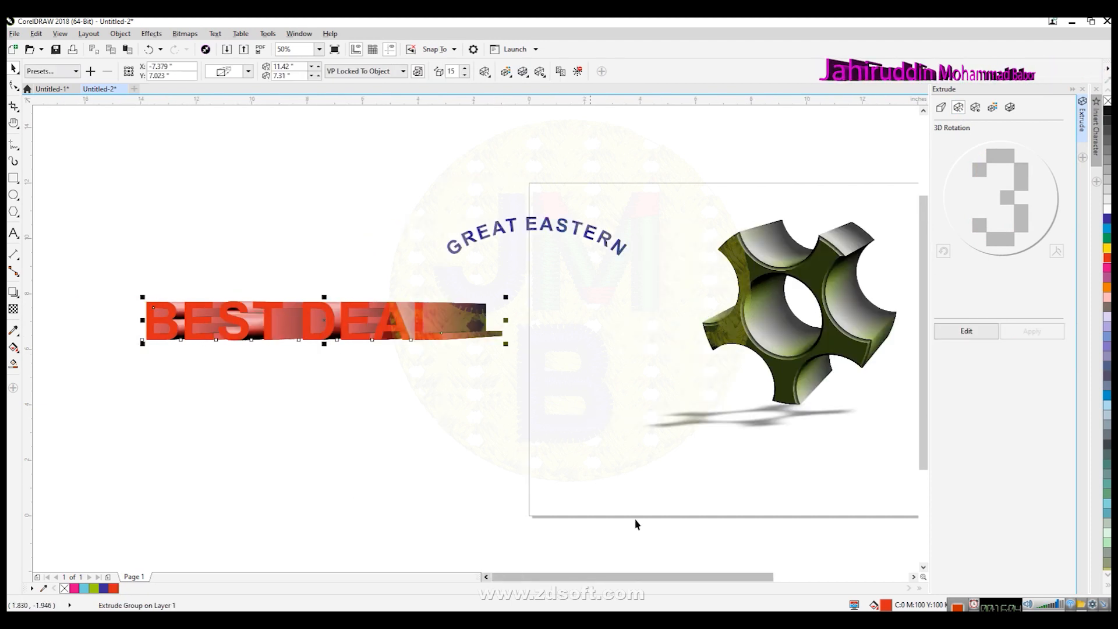
- Set the BEST DEAL extrusion's depth to 1 and apply it
left_click(942, 106)
left_click(966, 331)
left_click(1022, 236)
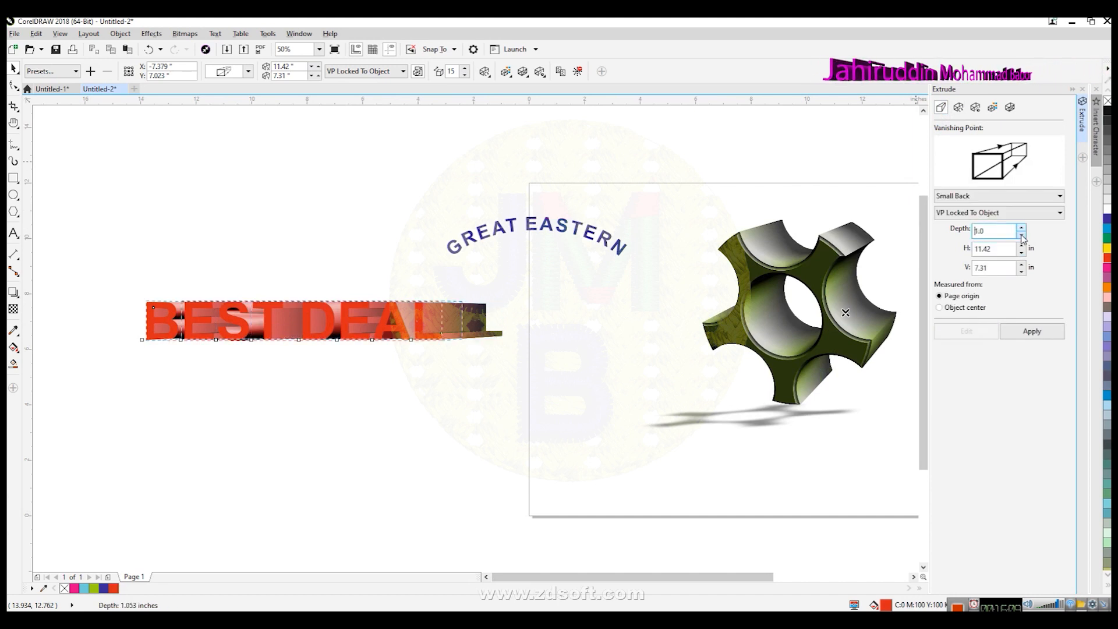
left_click(1042, 331)
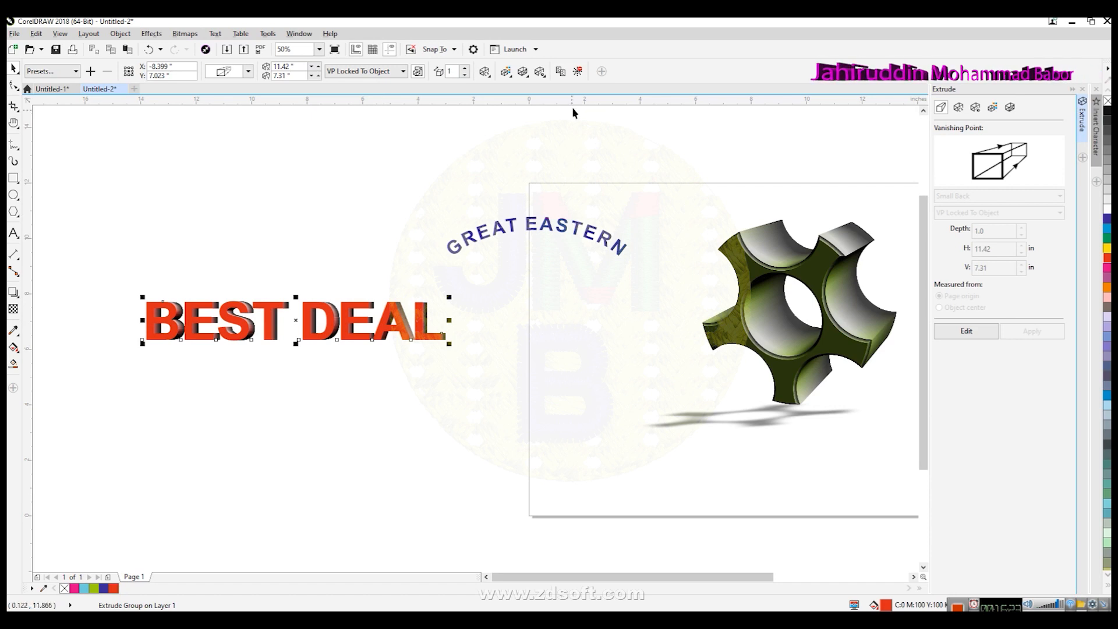
- Try the first light of the BEST DEAL extrusion at the top centre of the lighting cube's front face
left_click(976, 108)
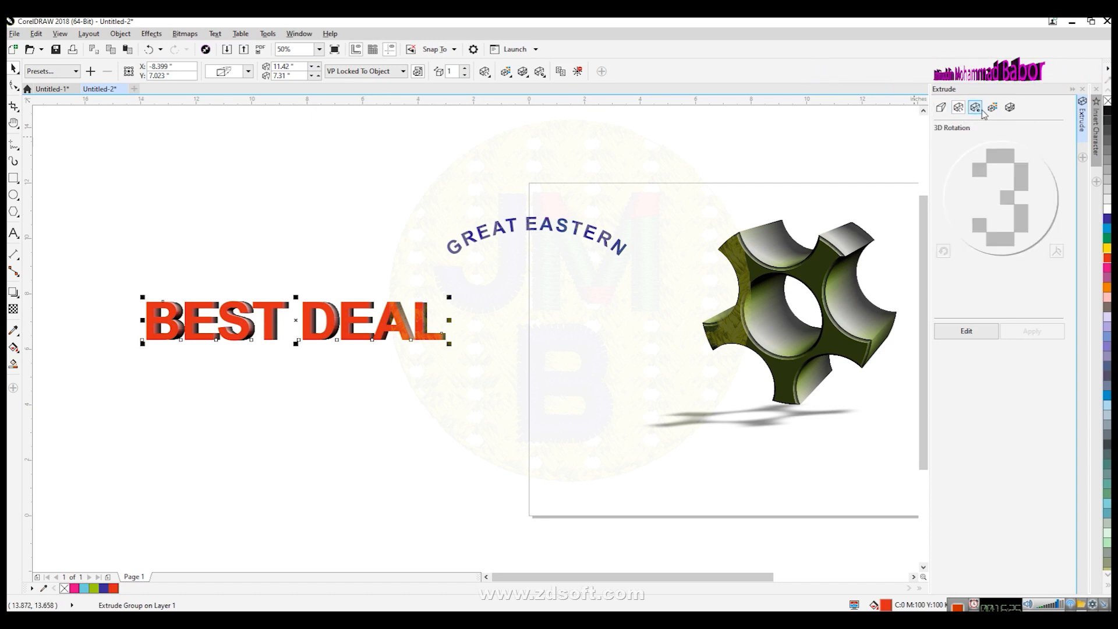
left_click(981, 331)
left_click_drag(1031, 174, 997, 174)
left_click(1048, 327)
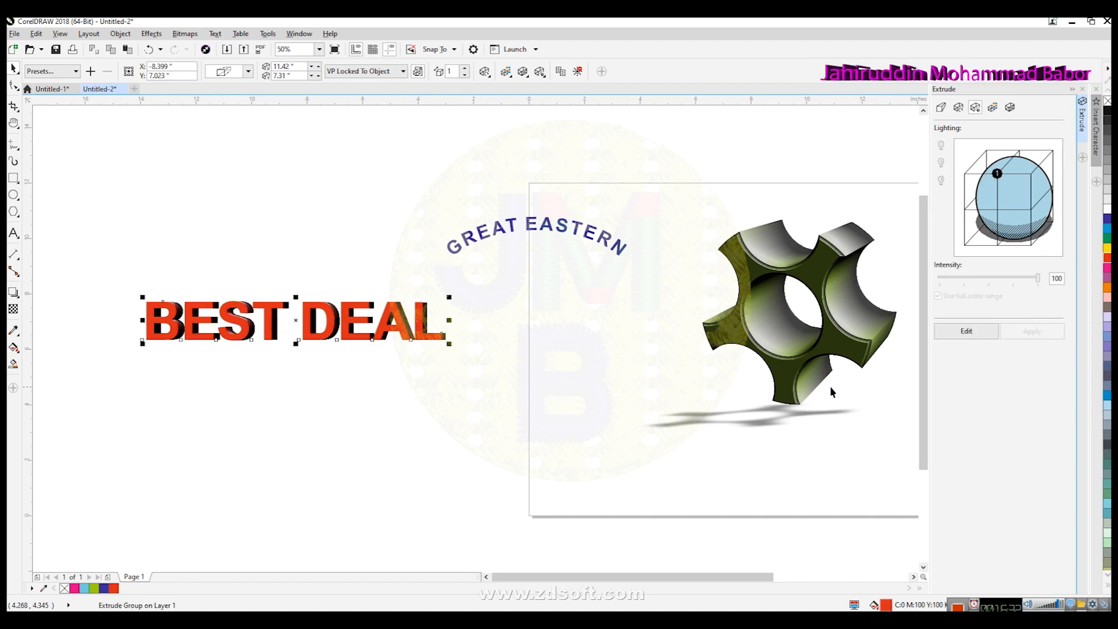
- Place the BEST DEAL extrusion's first light at the lower-right corner of the lighting cube's front face and apply it
left_click(966, 331)
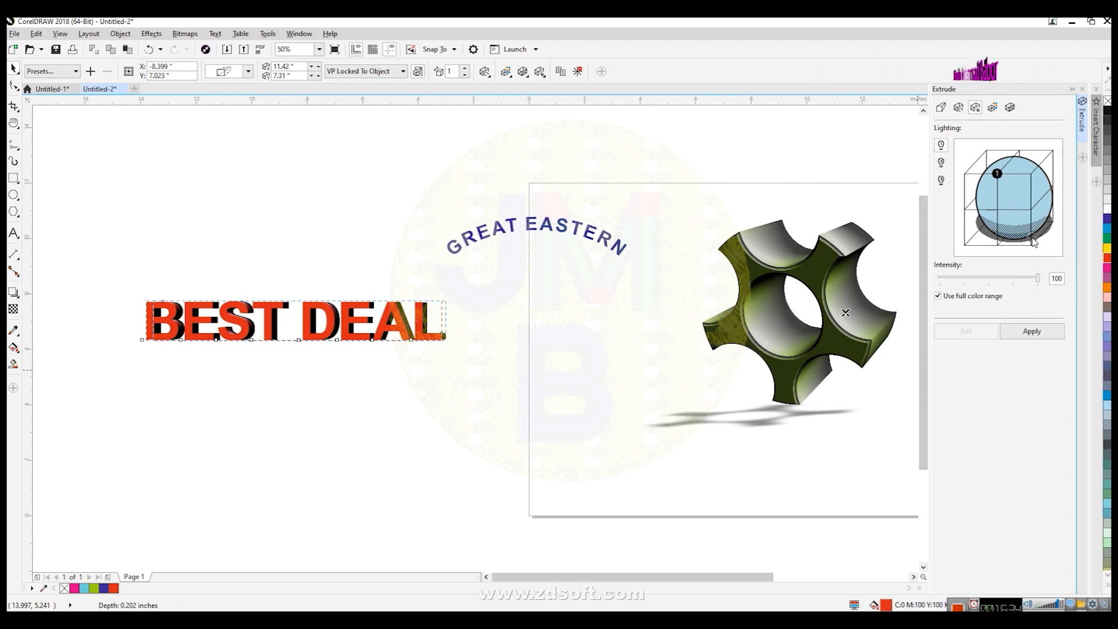
left_click(1032, 332)
left_click(1032, 331)
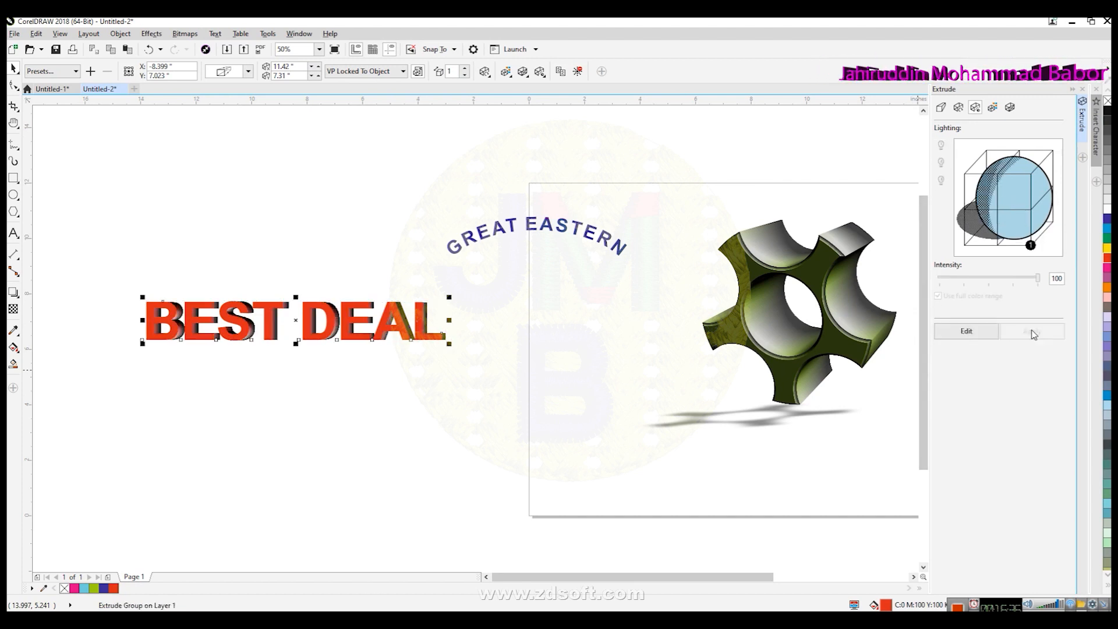
- Reduce the first light's intensity to 51 on the BEST DEAL extrusion
left_click(989, 332)
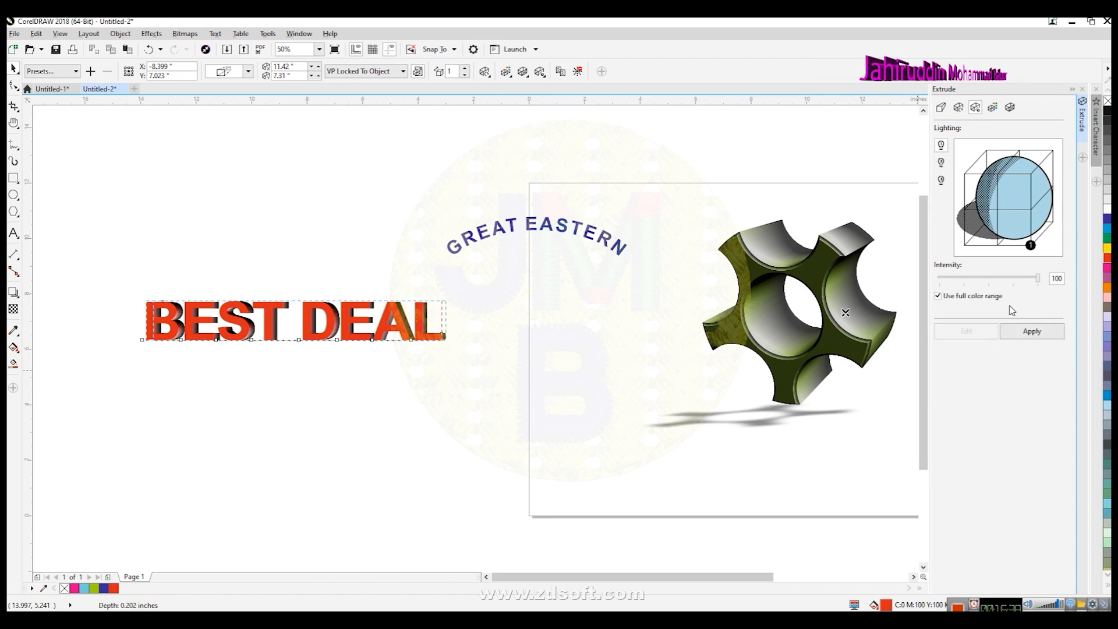
left_click_drag(1038, 282, 992, 290)
left_click(1030, 332)
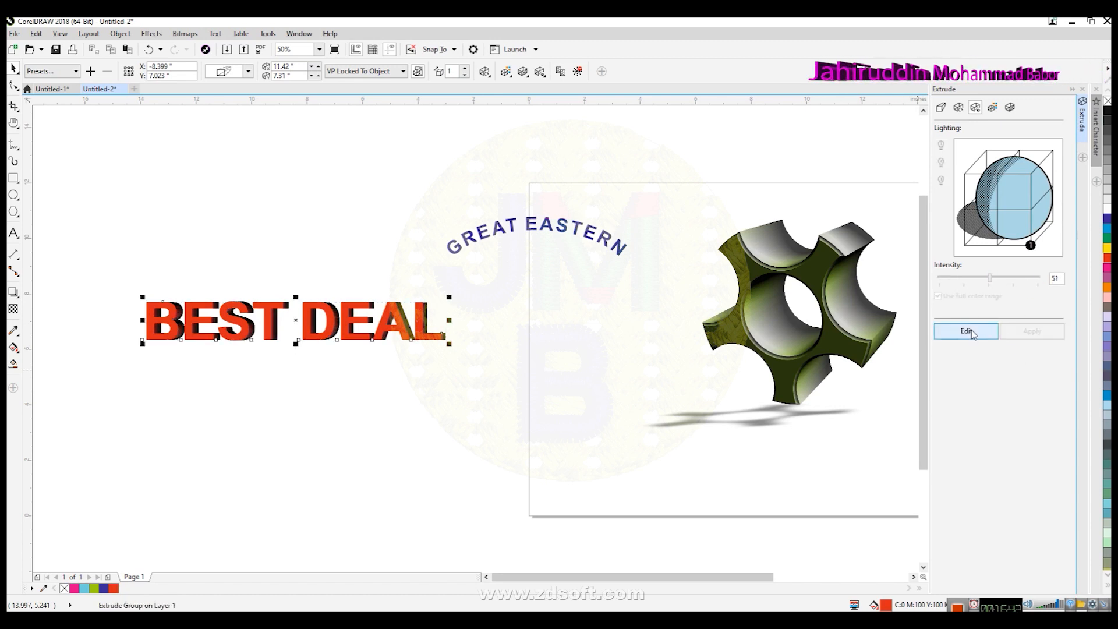
- Turn on a second light with intensity 5 for the BEST DEAL extrusion and apply it
left_click(971, 332)
left_click(941, 162)
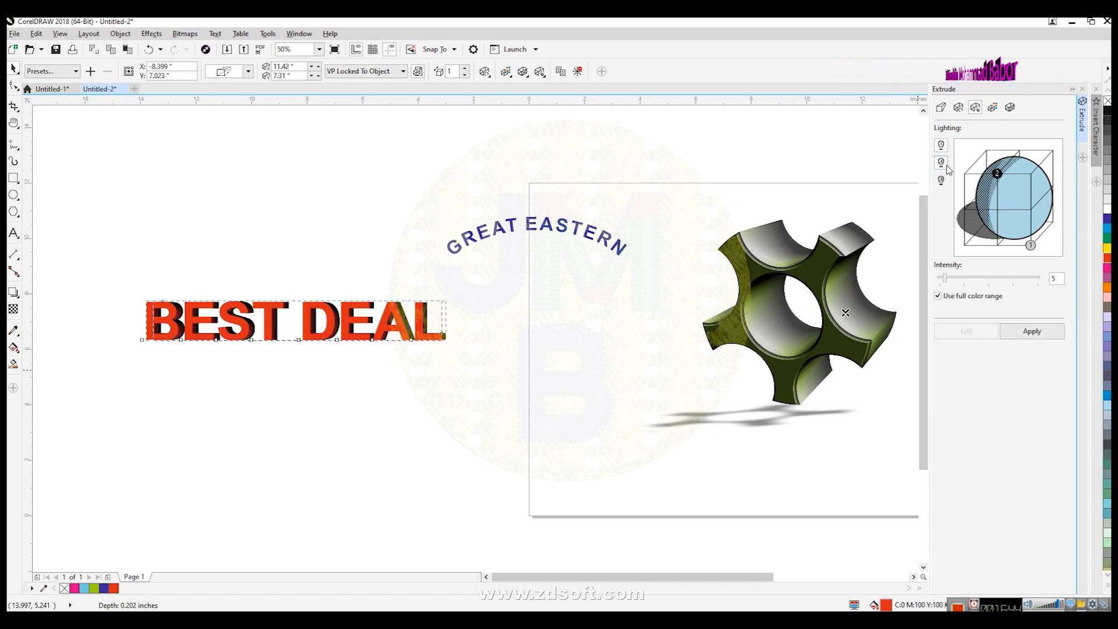
left_click(1049, 333)
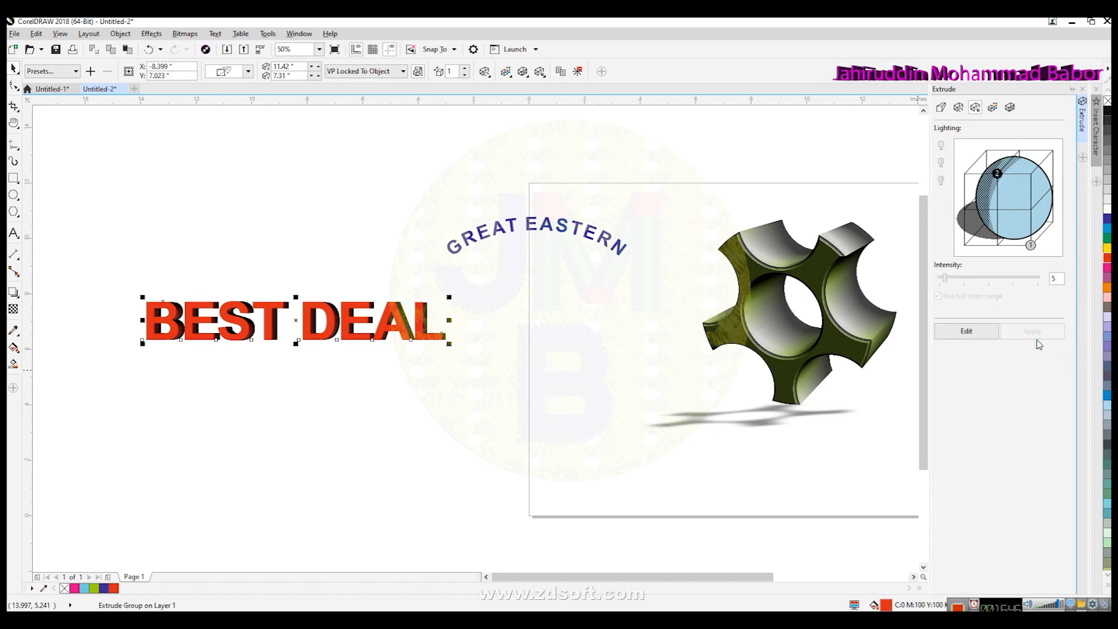
- Move the second light to the upper-right corner of the lighting cube's front face
left_click(967, 331)
left_click_drag(997, 174, 1031, 173)
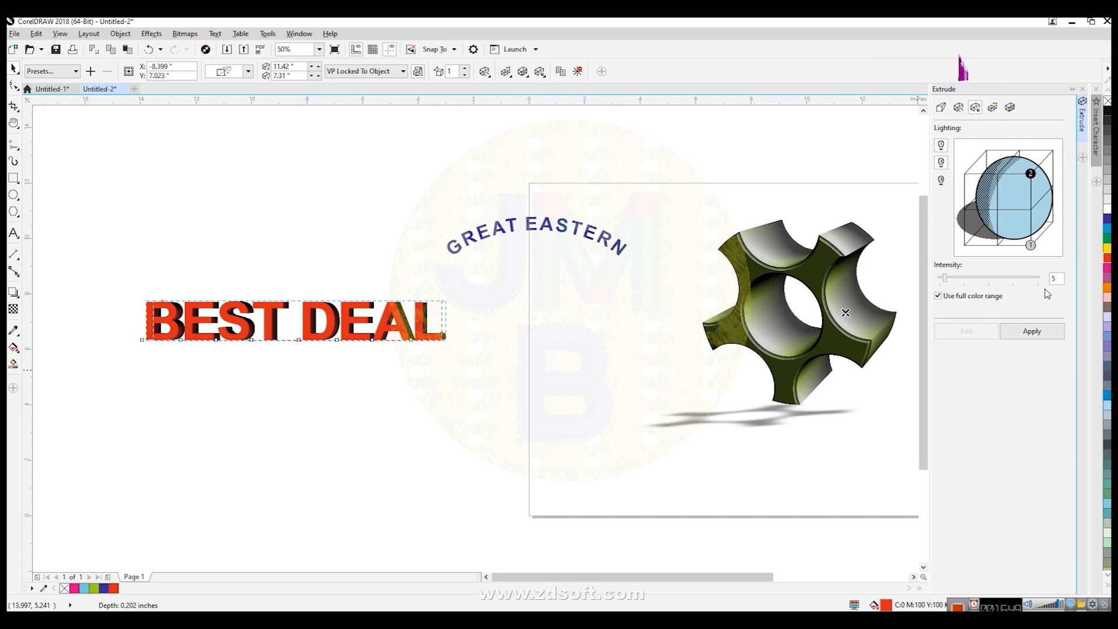
- Move light 2 to the middle of the lighting cube's front-left edge and apply it to the BEST DEAL extrusion
left_click(1041, 332)
left_click_drag(1010, 191, 998, 210)
left_click(1042, 333)
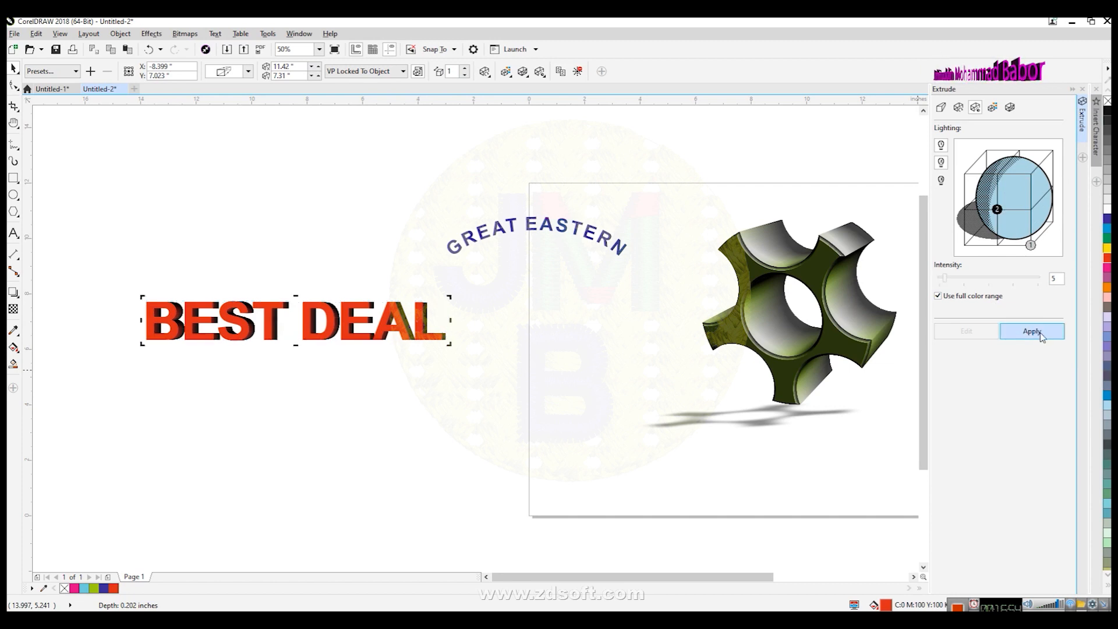
left_click(976, 328)
left_click_drag(1004, 207, 964, 209)
left_click(1032, 332)
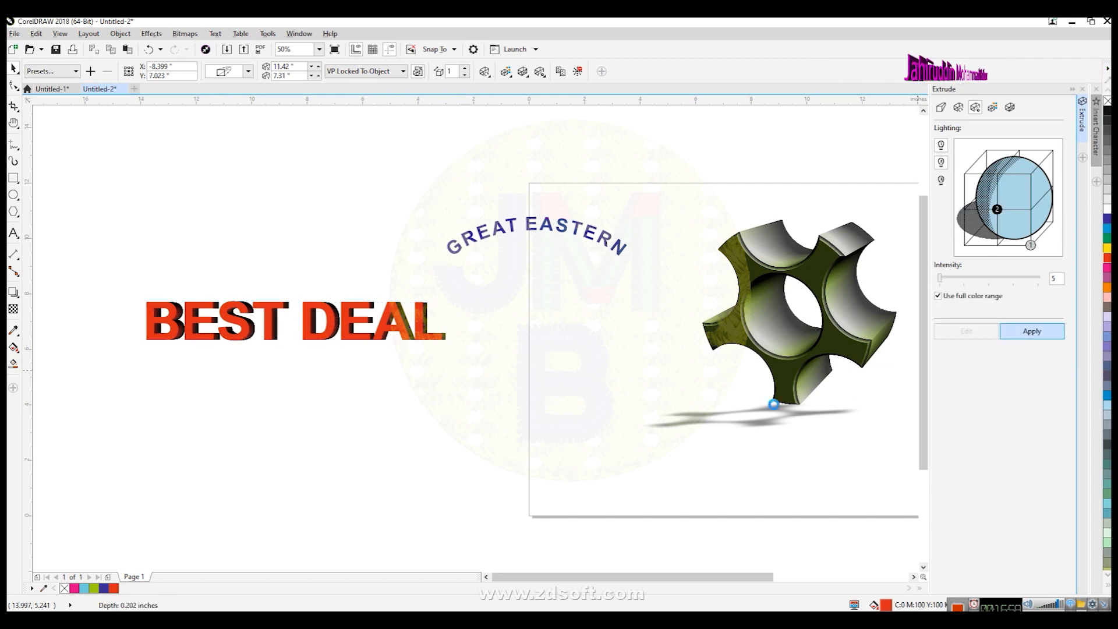
scroll(329, 331, "up", 4)
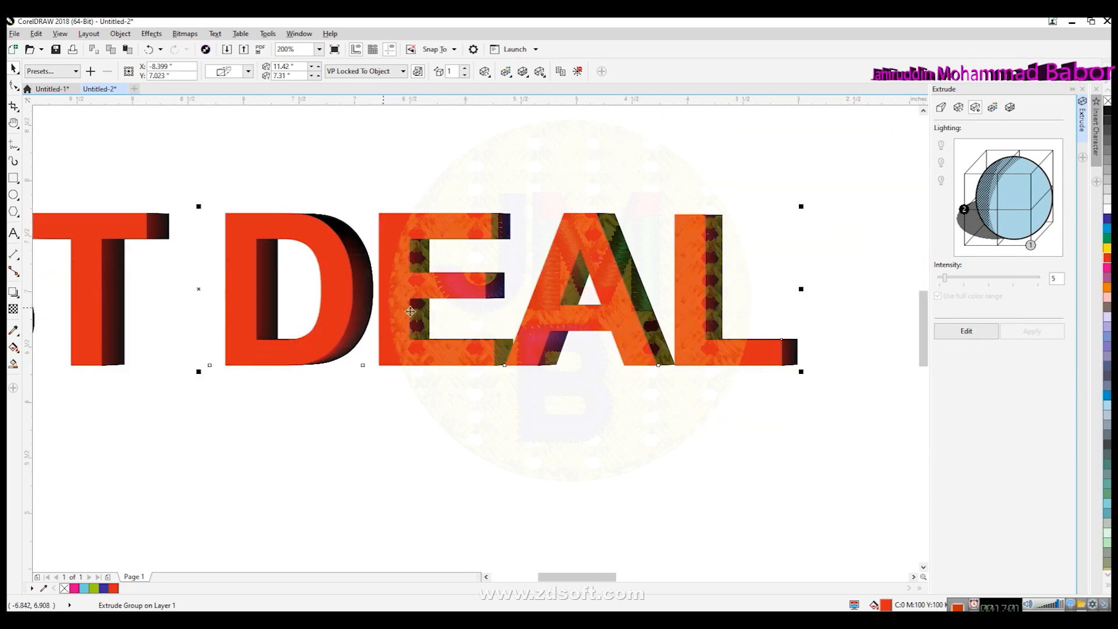
- Raise the intensity of light 2 to 91 and apply it to the BEST DEAL extrusion
left_click(967, 331)
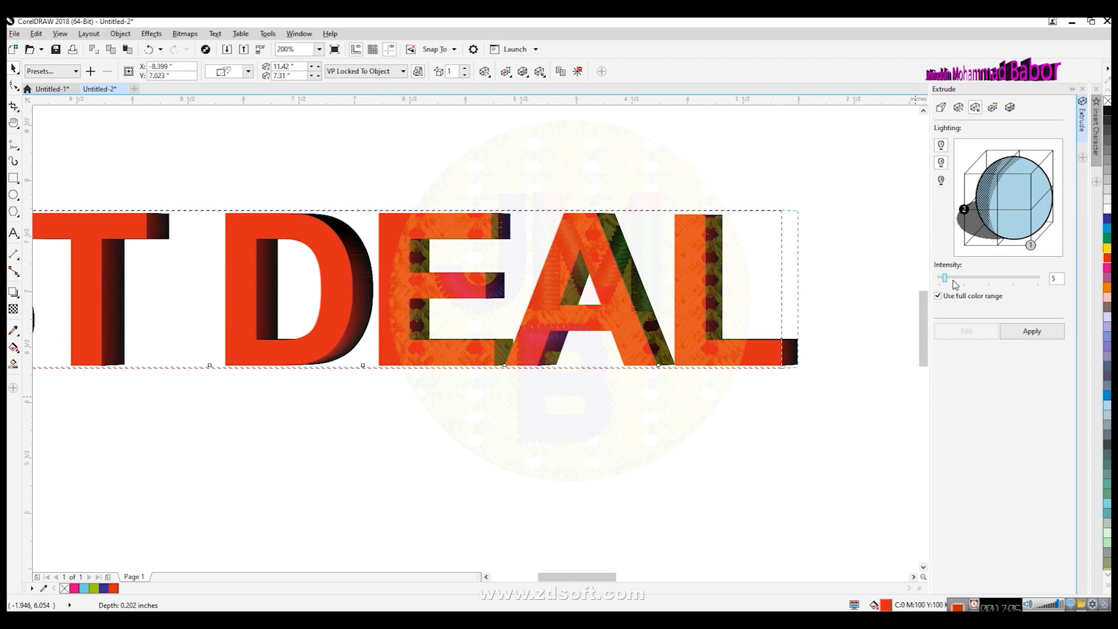
left_click_drag(945, 279, 1032, 286)
left_click(1032, 331)
scroll(584, 394, "down", 2)
scroll(584, 394, "up", 1)
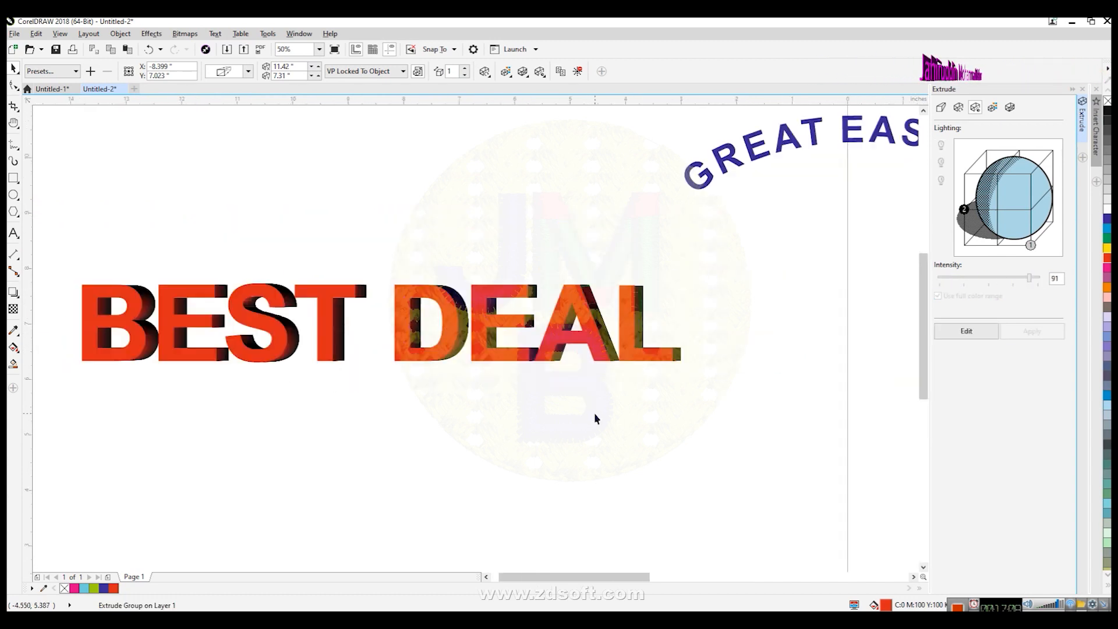
- Remove light 2 from the BEST DEAL extrusion's lighting and apply the change
left_click(967, 331)
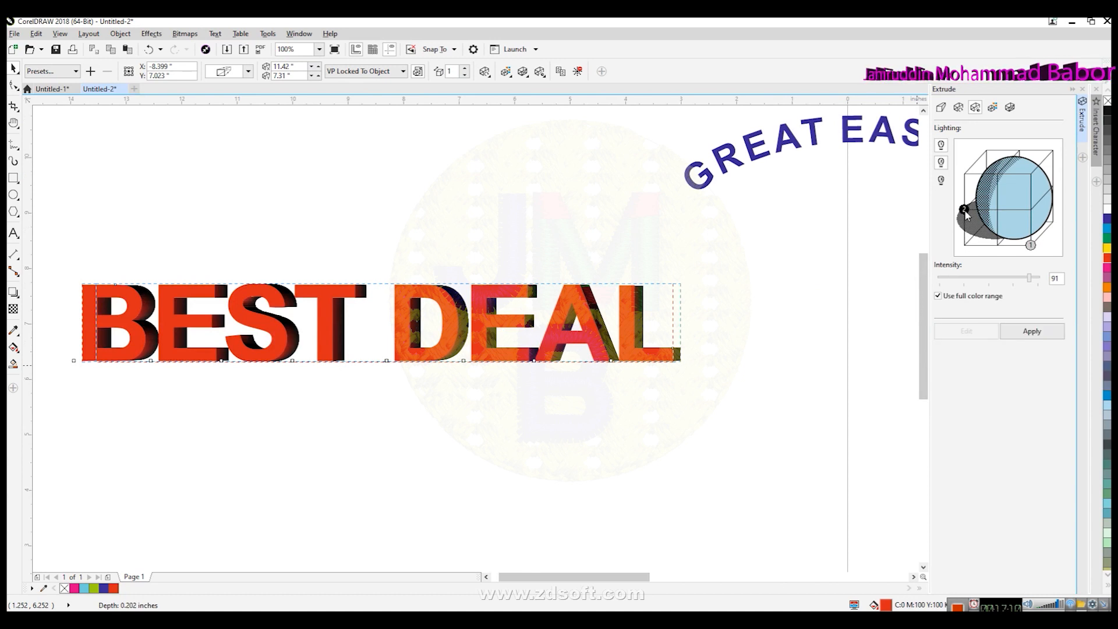
left_click(941, 162)
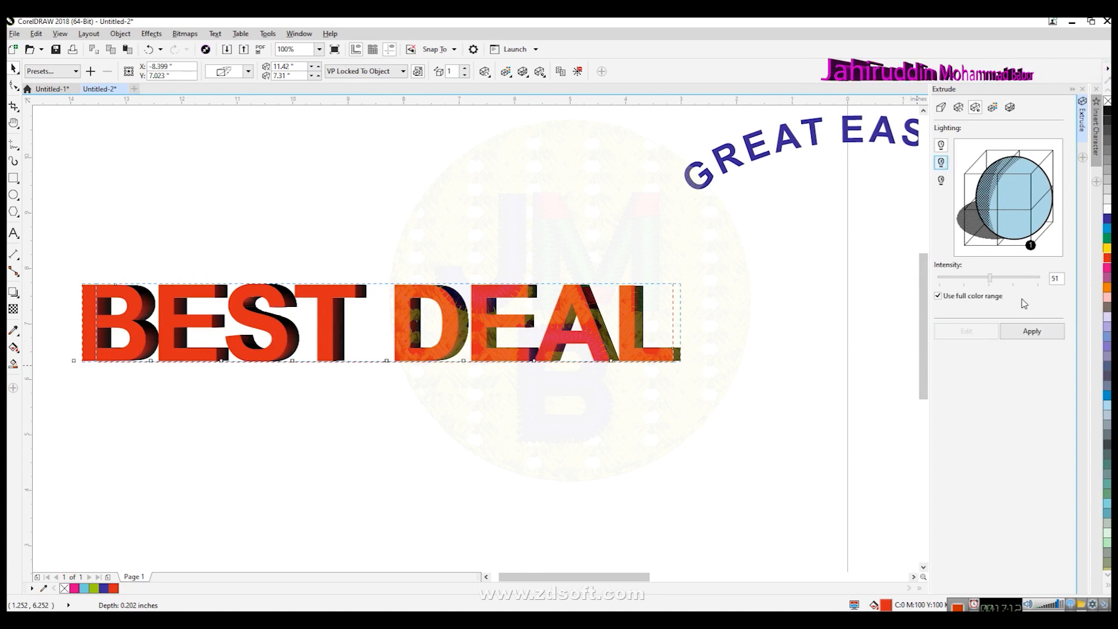
left_click(1032, 331)
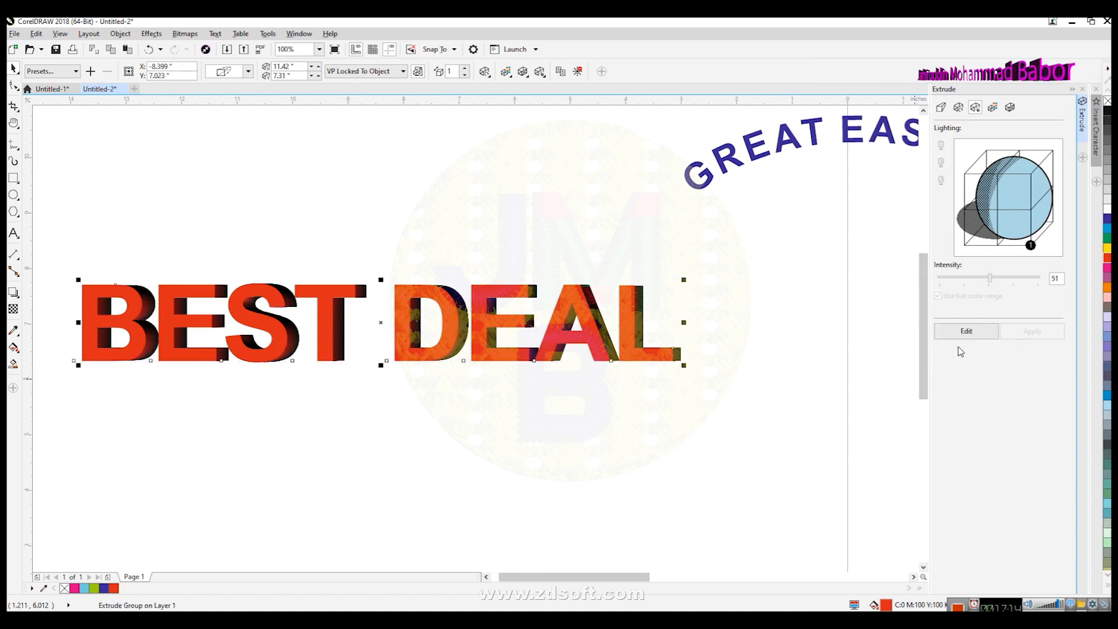
- Move light 1 to the lighting cube's front upper-right corner, set its intensity to 89, and apply the lighting
left_click(966, 331)
left_click_drag(1032, 246, 1030, 174)
left_click_drag(990, 278, 1027, 278)
left_click(1039, 334)
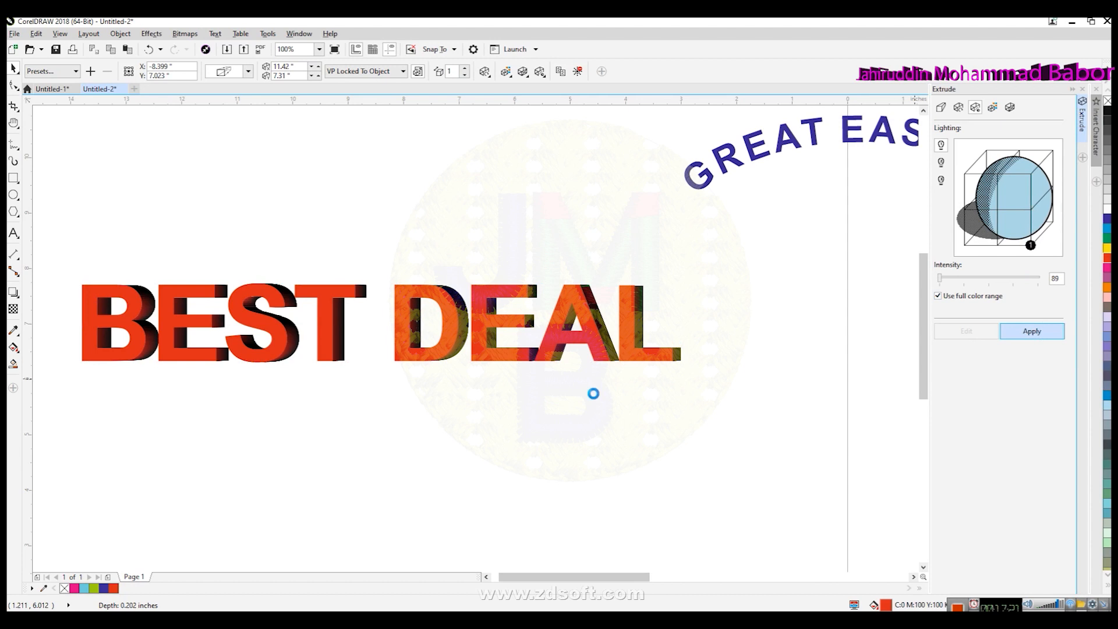
- Move the extruded BEST DEAL text up and to the left, to about X -9.76", Y 9.00"
left_click(593, 398)
scroll(592, 399, "down", 2)
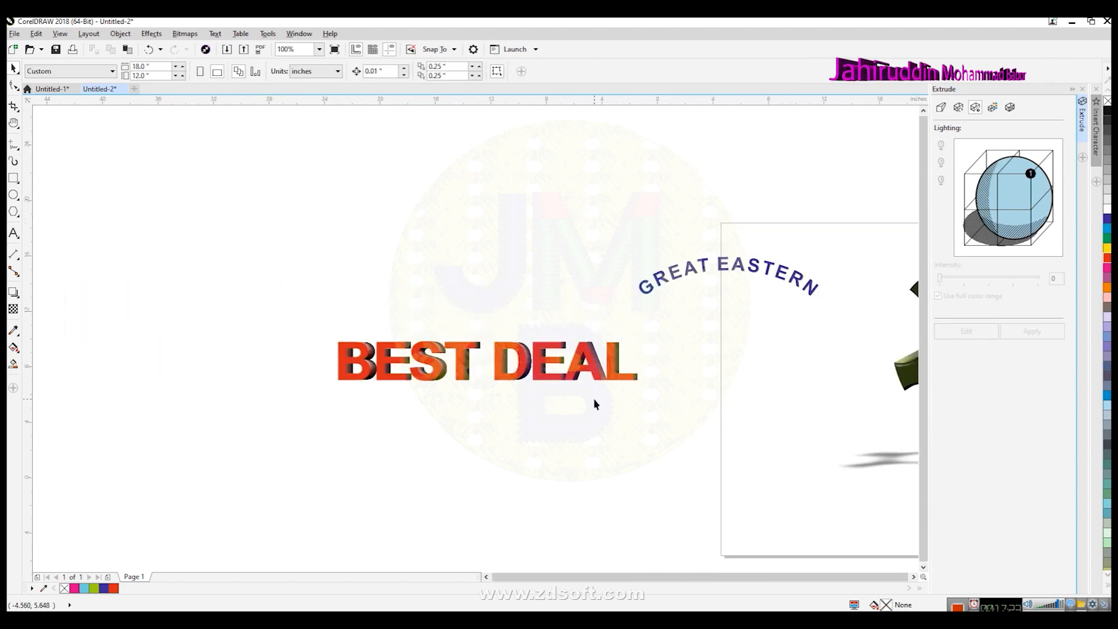
scroll(624, 379, "up", 1)
left_click_drag(591, 349, 554, 294)
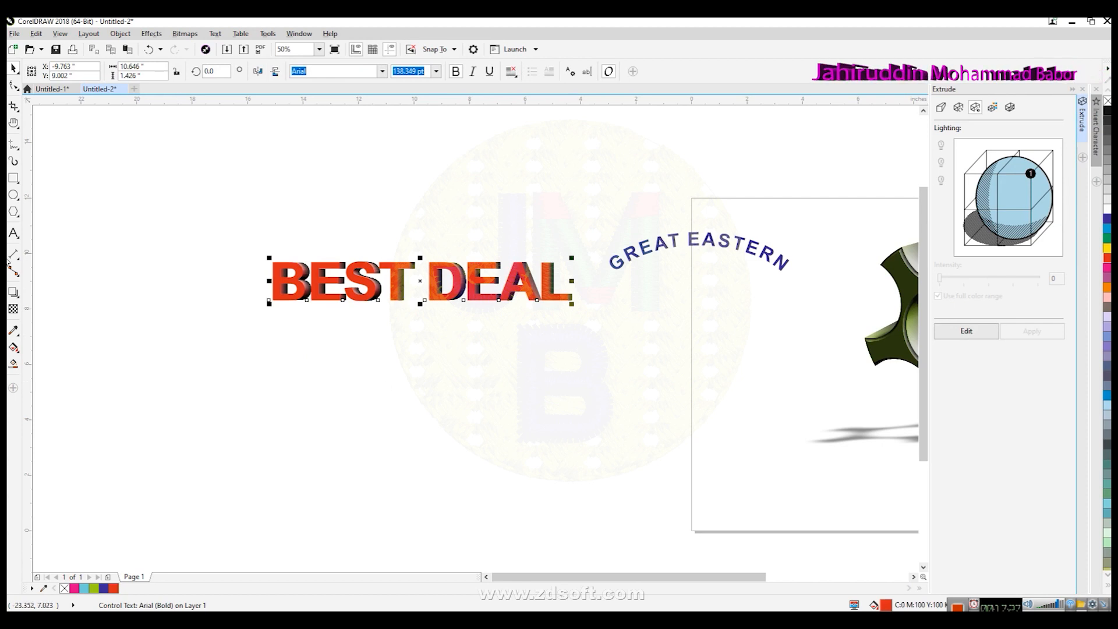
left_click(14, 232)
left_click(426, 278)
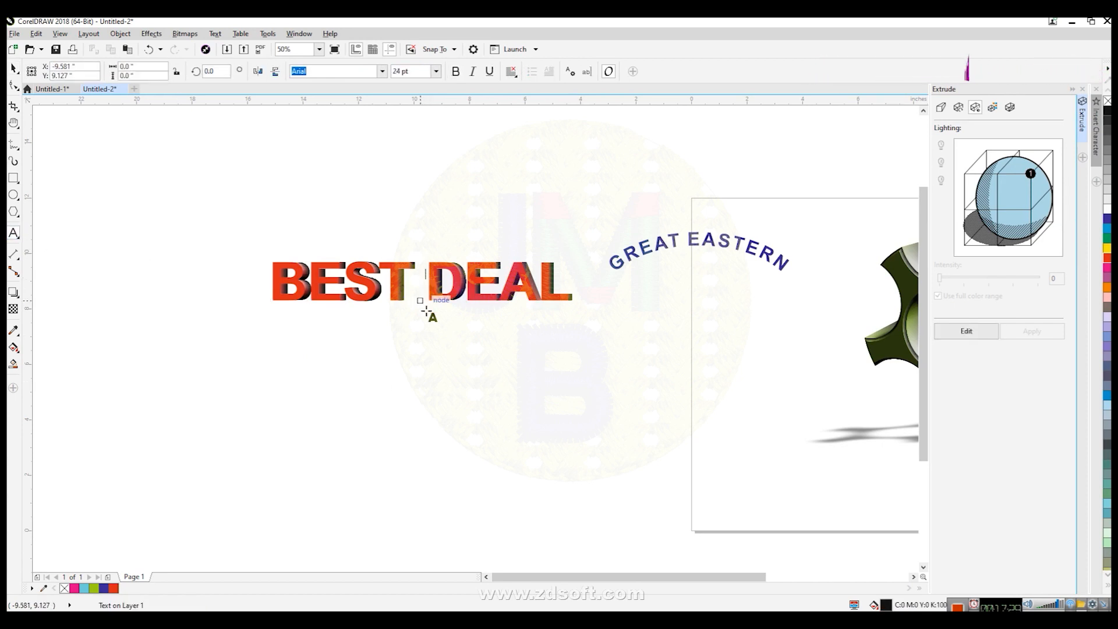
left_click(13, 69)
left_click(484, 284)
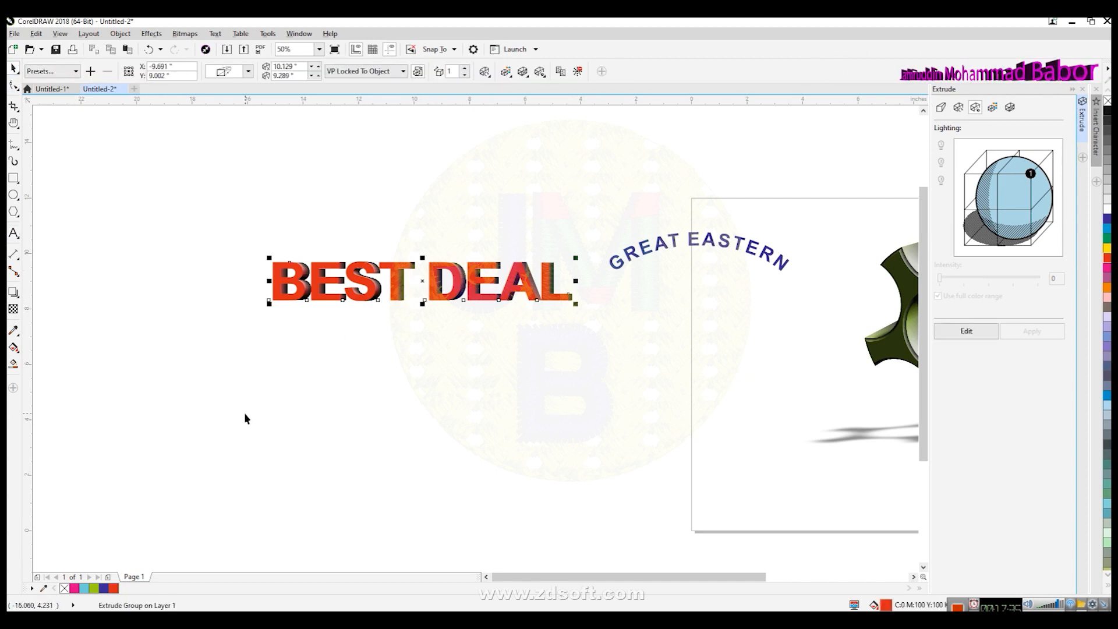
left_click(13, 293)
left_click(57, 293)
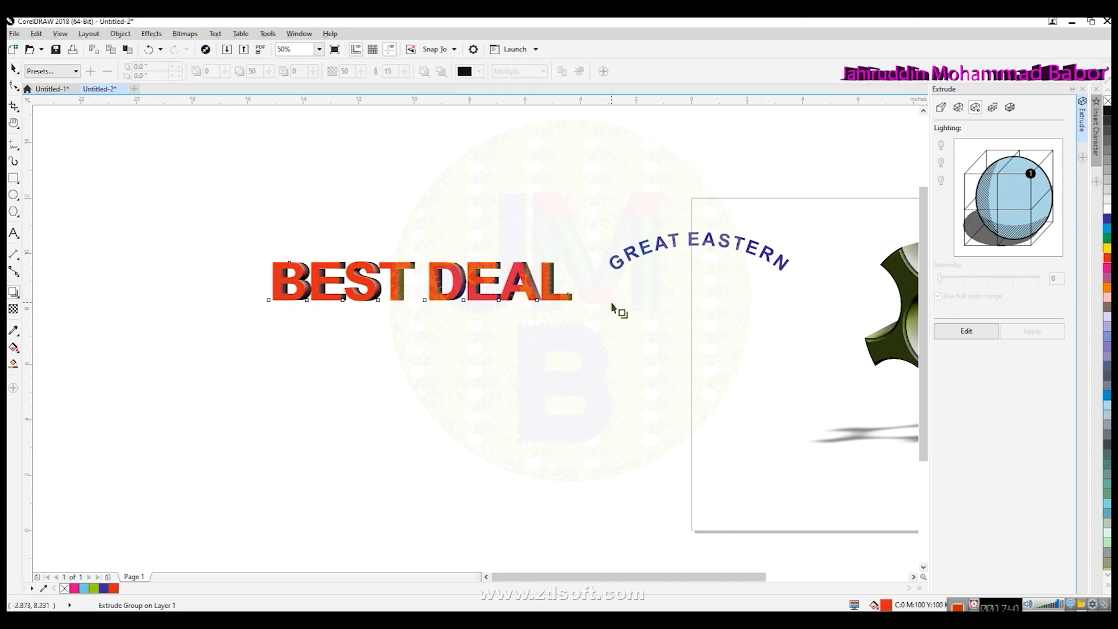
left_click(622, 289)
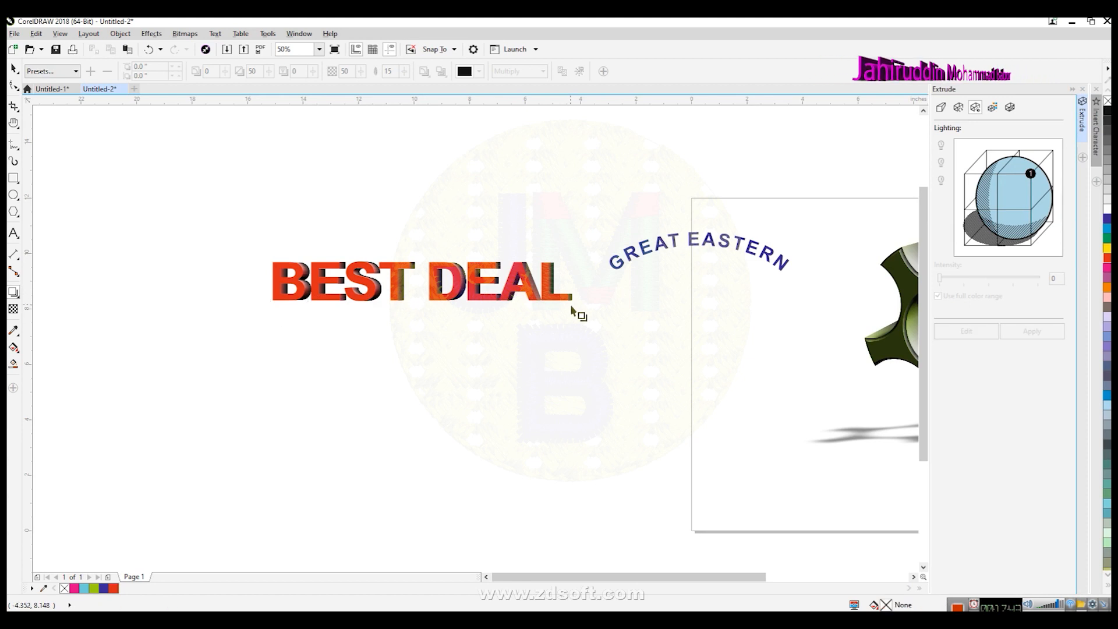
left_click(14, 70)
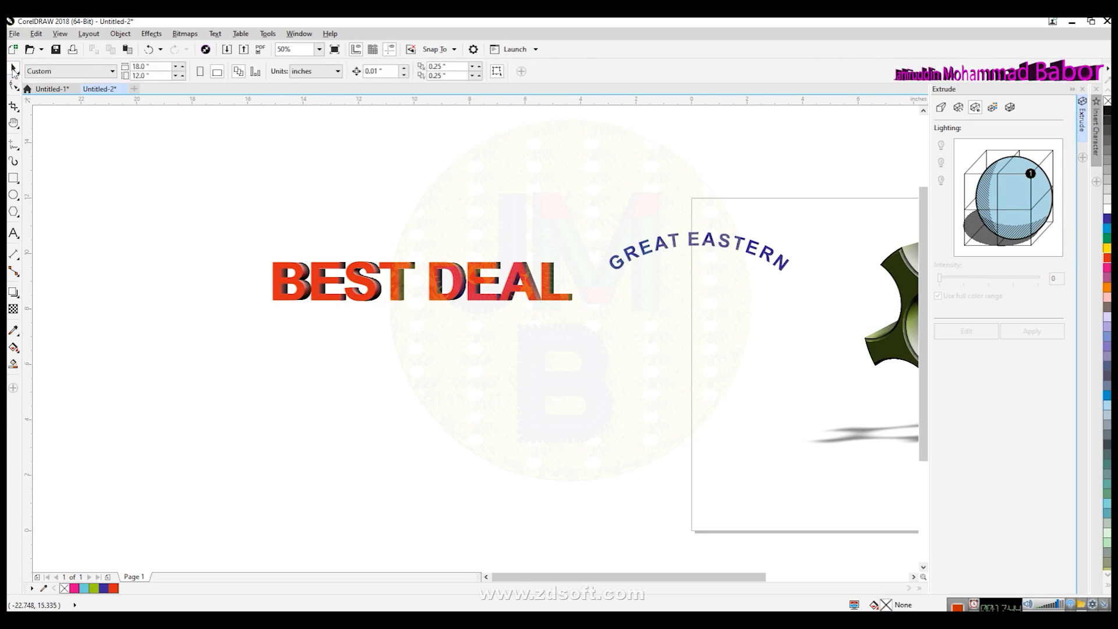
left_click(368, 288)
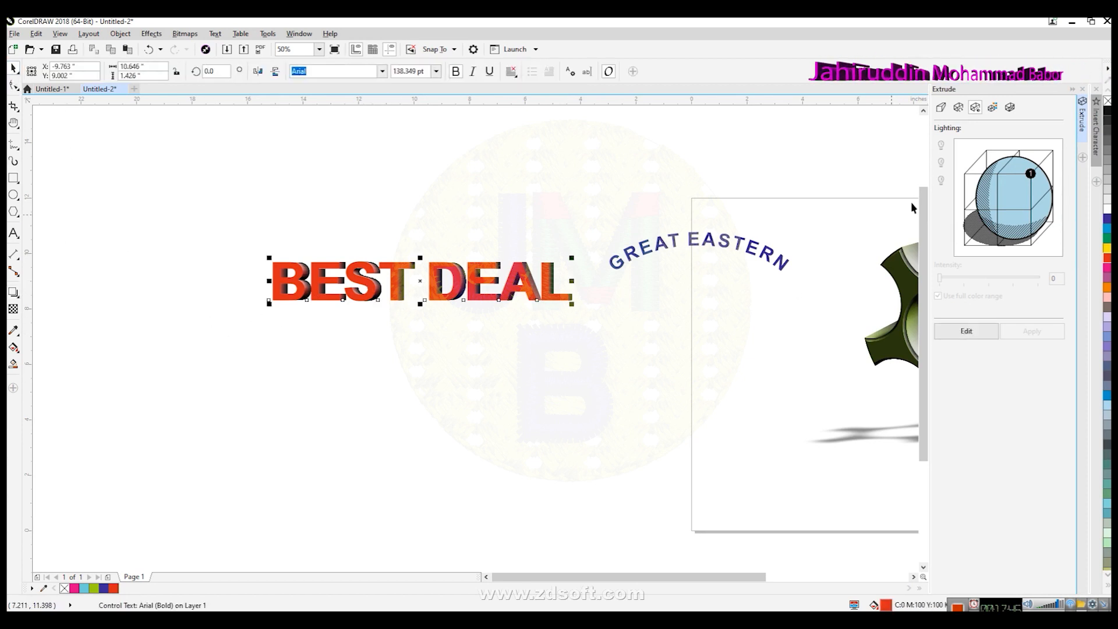
- Cast a flat perspective drop shadow beneath the BEST DEAL text at an angle of about 197 with opacity 32
left_click(14, 293)
left_click(59, 292)
left_click_drag(344, 299, 357, 350)
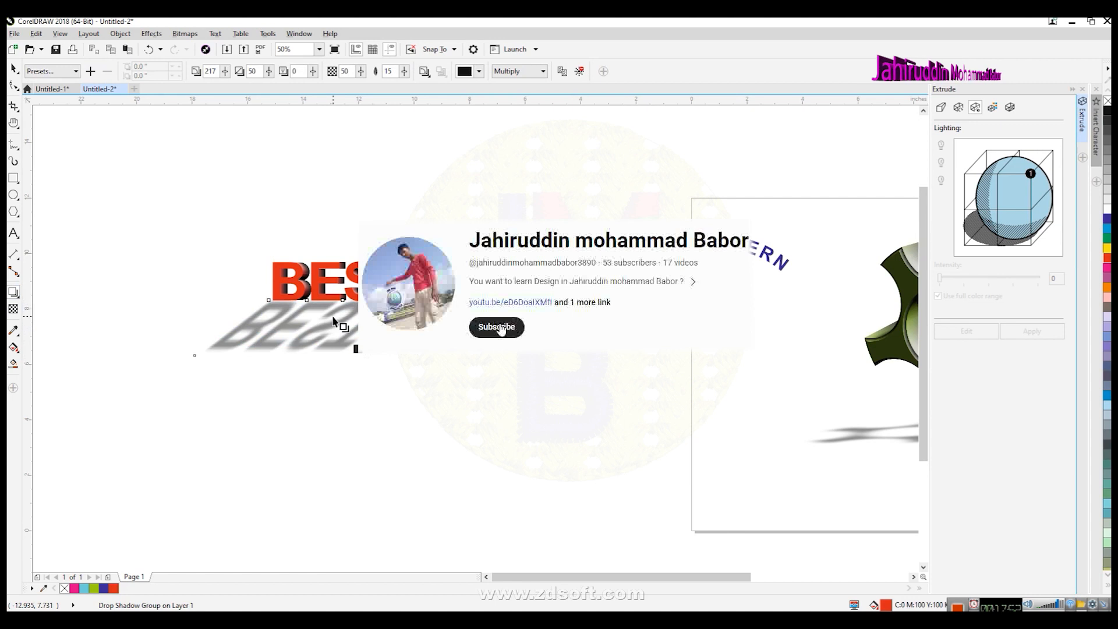
key("ctrl+z")
mouse_move(361, 302)
left_mouse_down()
mouse_move(367, 362)
mouse_move(377, 336)
mouse_move(406, 355)
mouse_move(388, 360)
mouse_move(377, 326)
mouse_move(360, 320)
left_mouse_up()
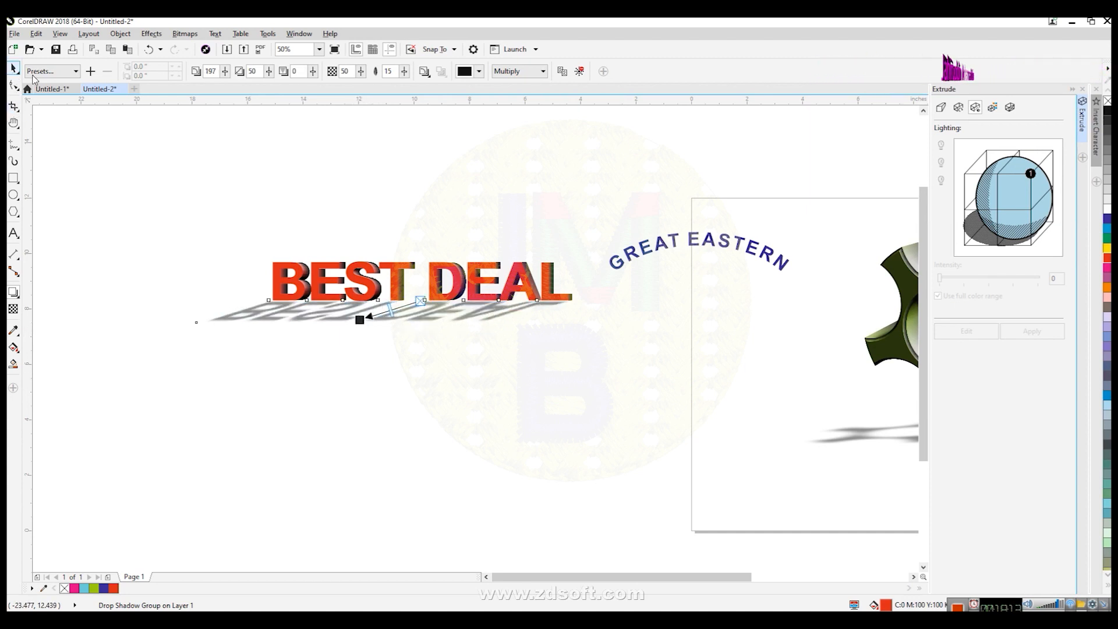
left_click_drag(389, 309, 401, 305)
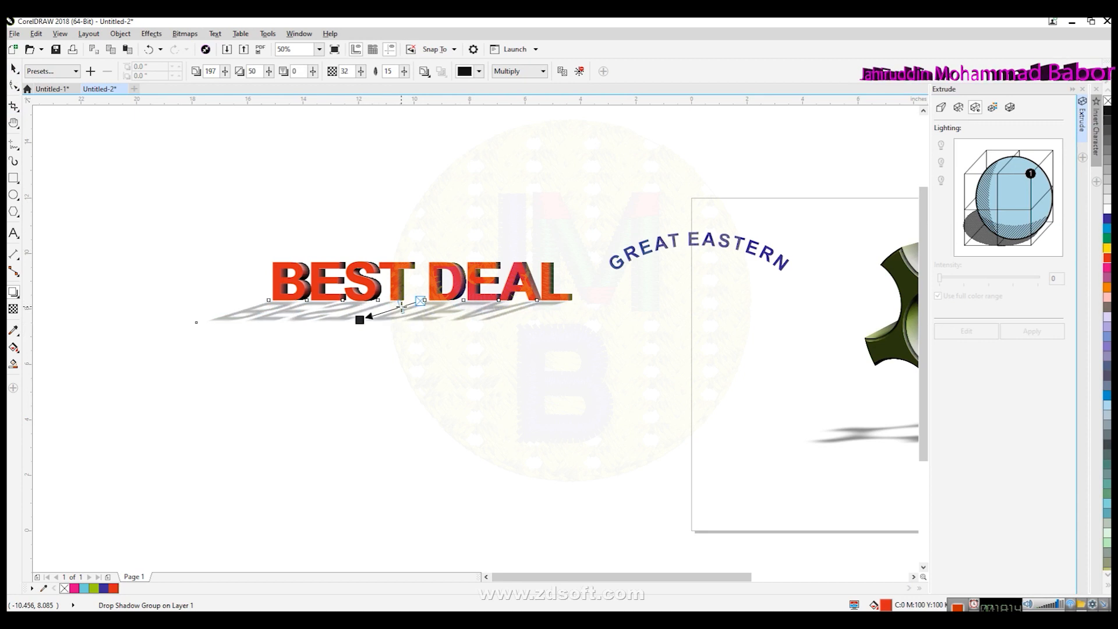
key("space")
left_click(403, 377)
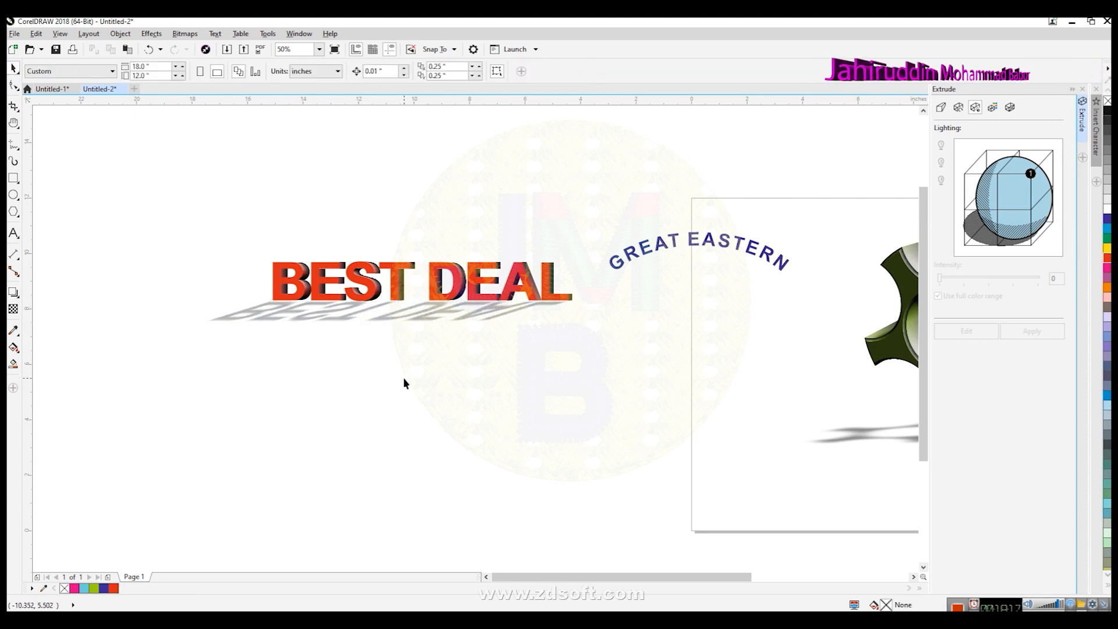
- Undo the opacity change and the drop shadow on the BEST DEAL text
scroll(490, 303, "up", 6)
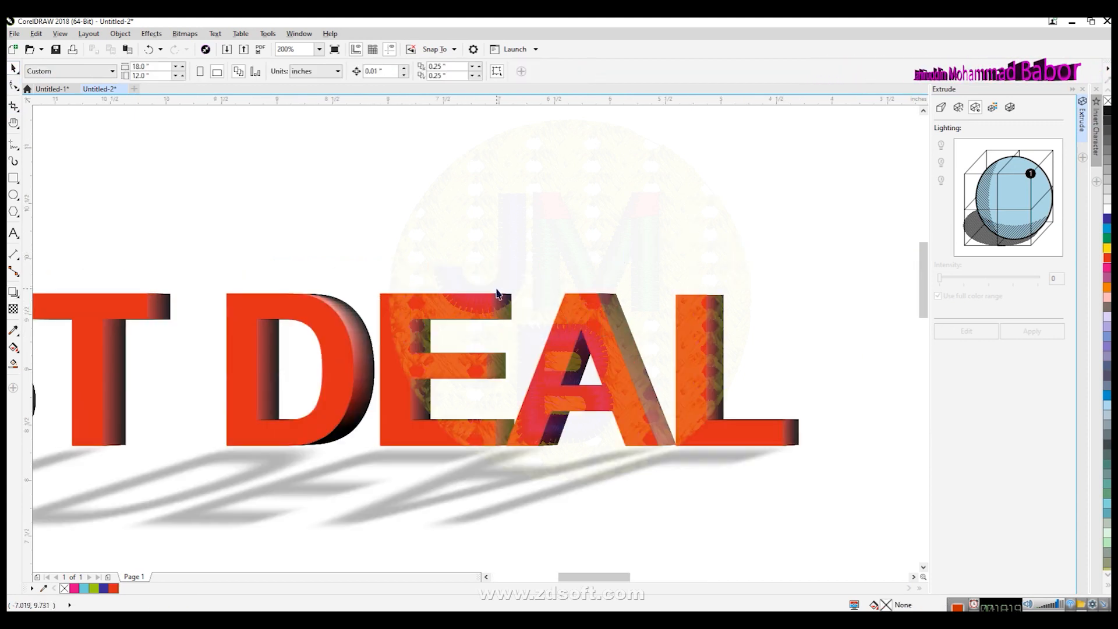
scroll(487, 312, "down", 4)
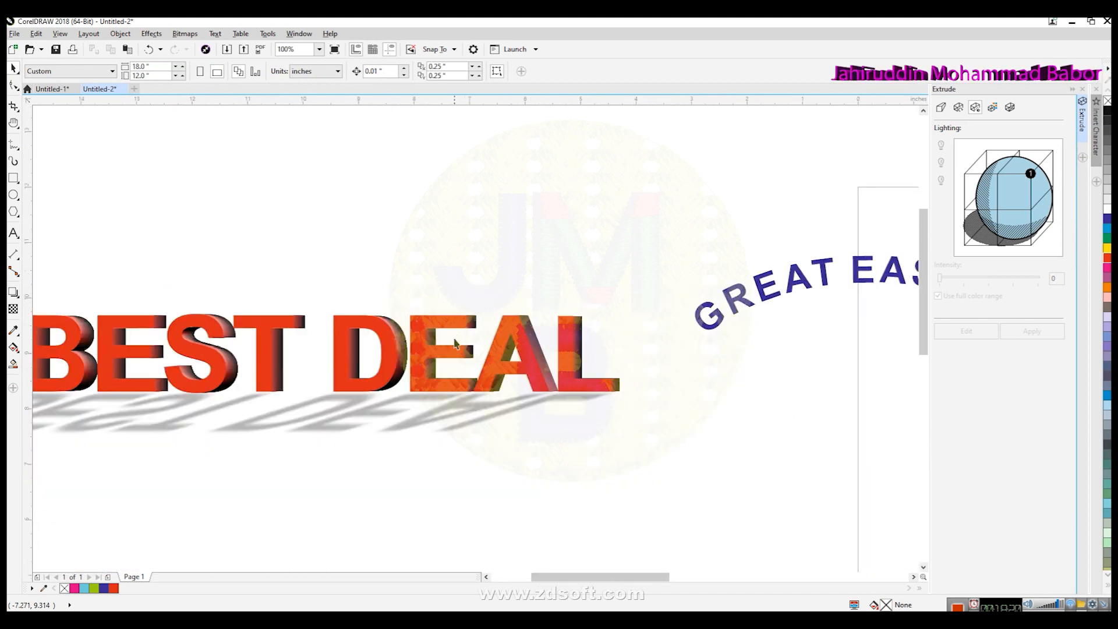
left_click(482, 433)
key("ctrl+z")
key("ctrl+z")
- Set the starting shade color of the BEST DEAL extrusion to light cyan (C59 M0 Y27 K0) and apply it
left_click(479, 439)
left_click(396, 362)
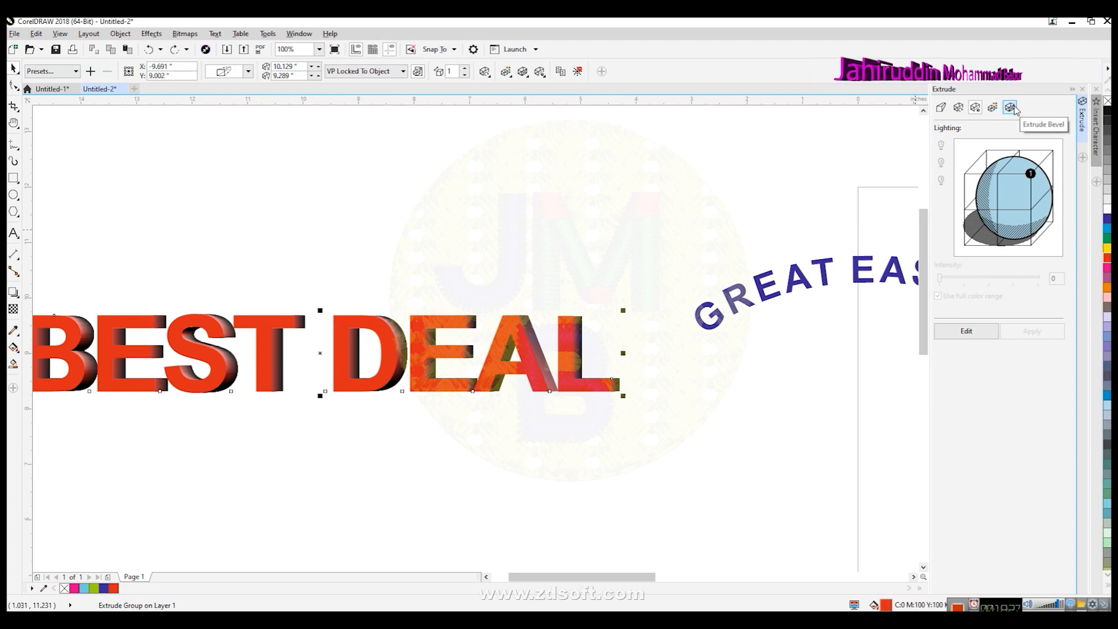
left_click(1012, 108)
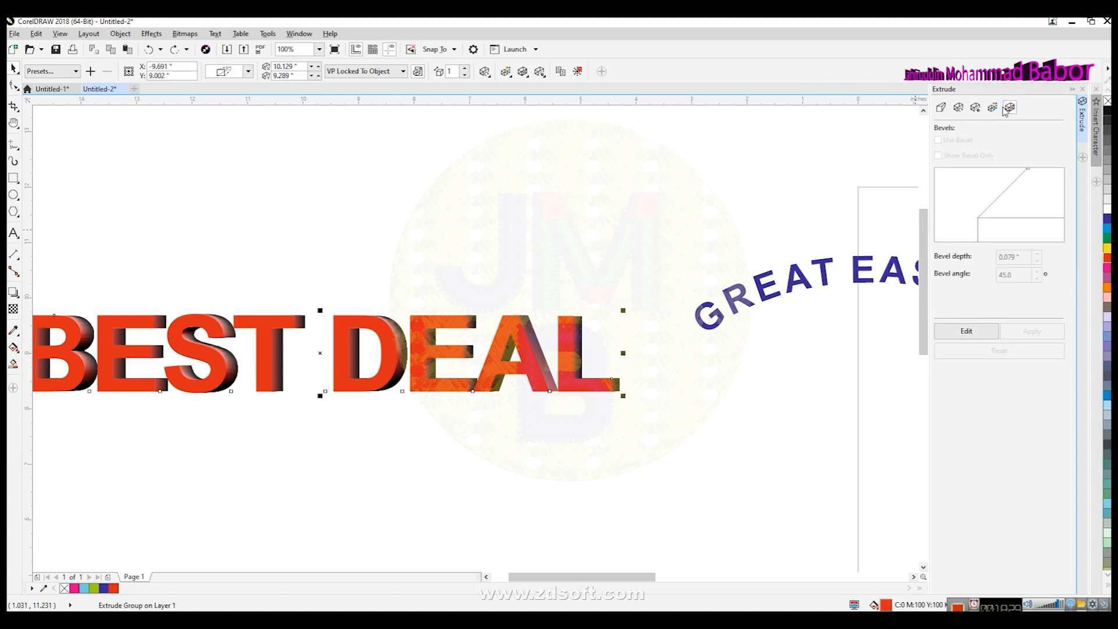
left_click(993, 108)
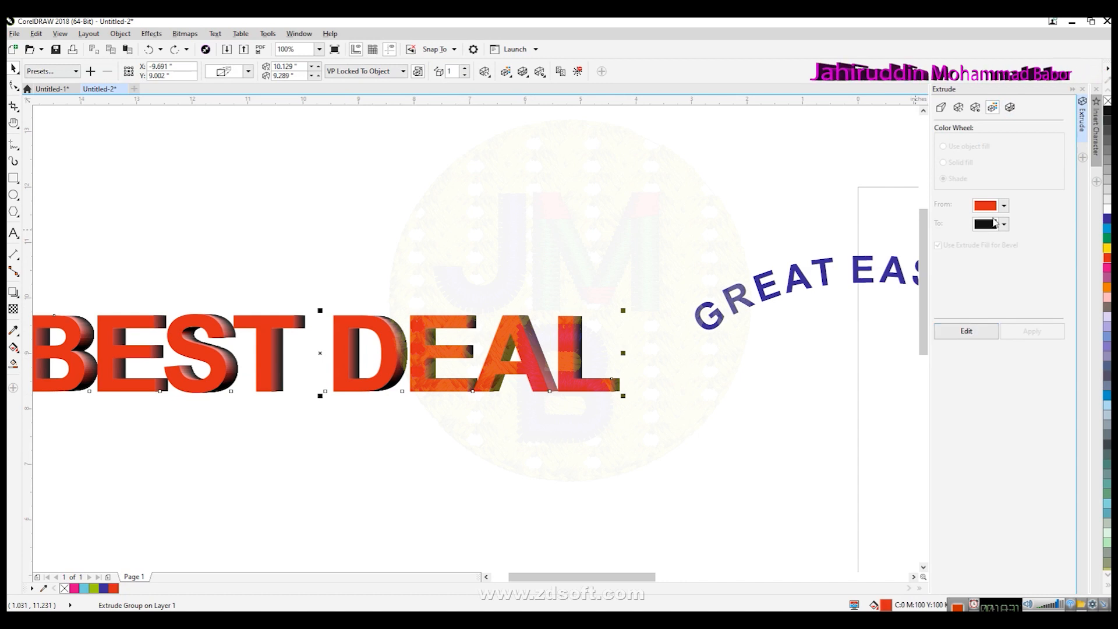
left_click(967, 330)
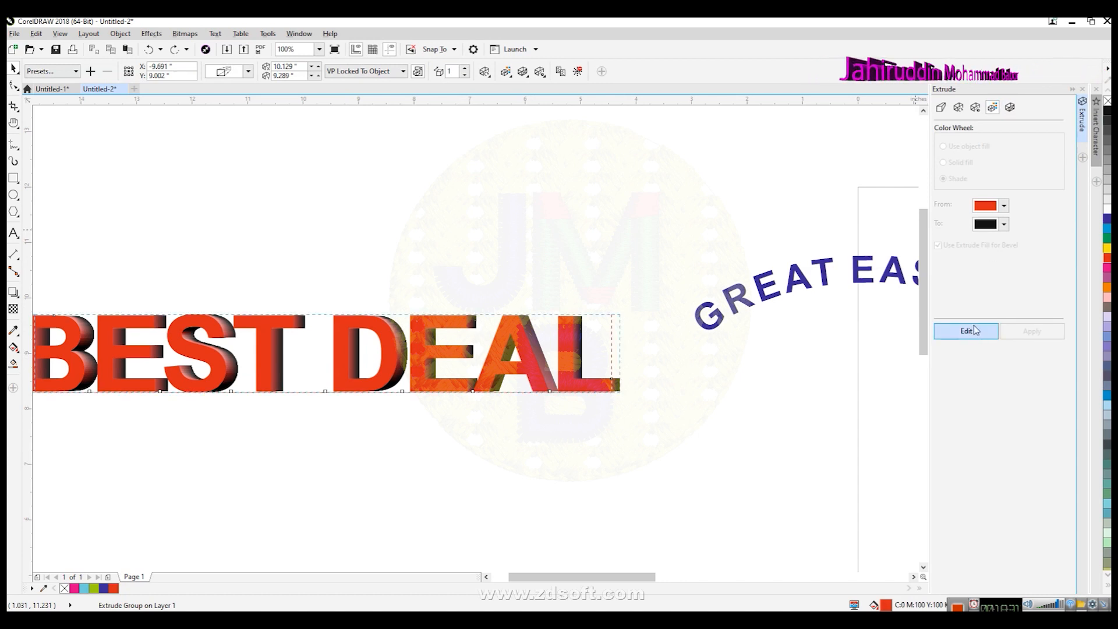
left_click(1006, 206)
left_click(1055, 298)
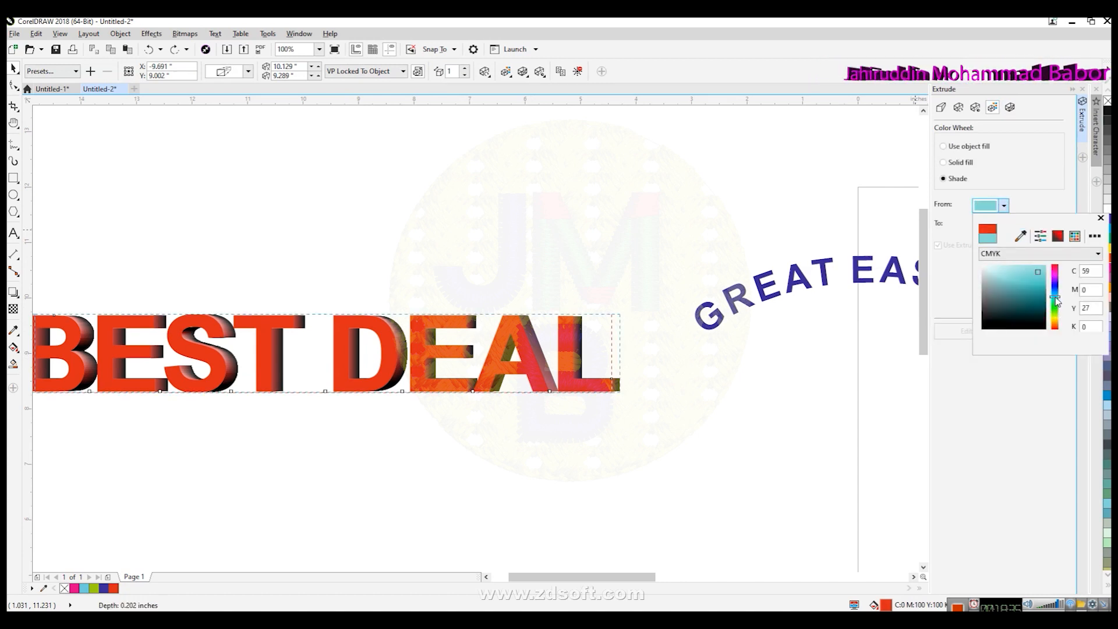
left_click(1100, 218)
left_click(1046, 333)
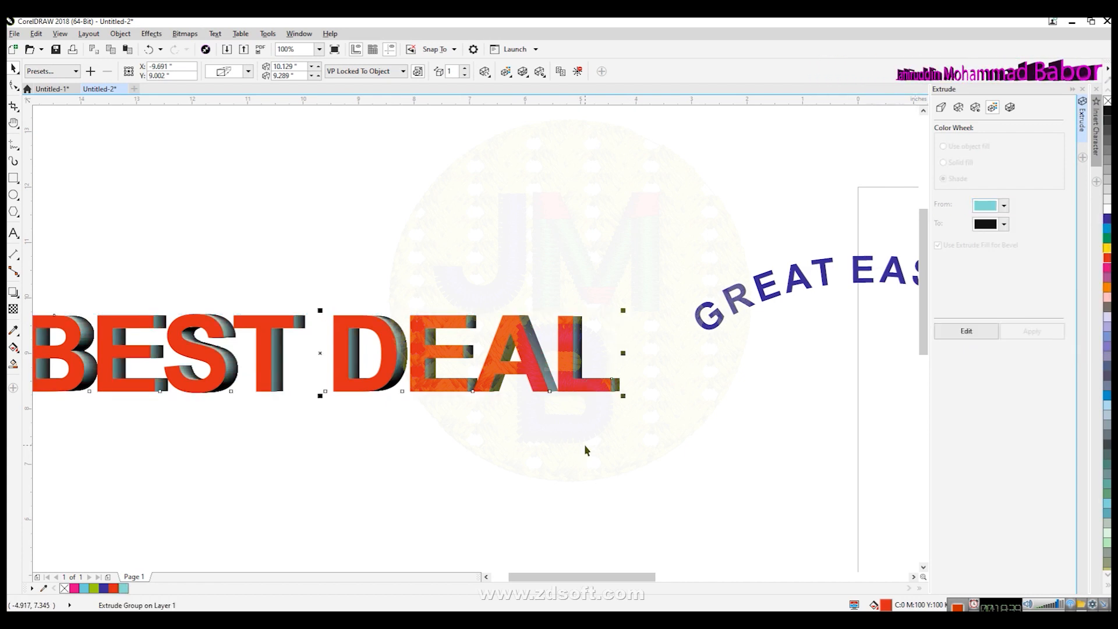
scroll(584, 444, "down", 2)
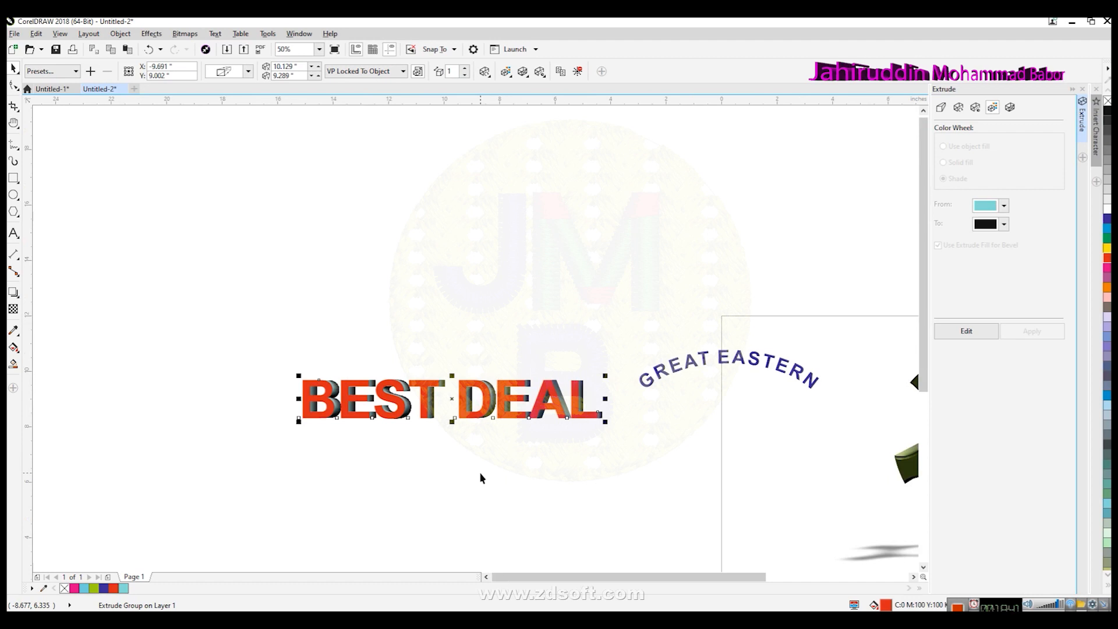
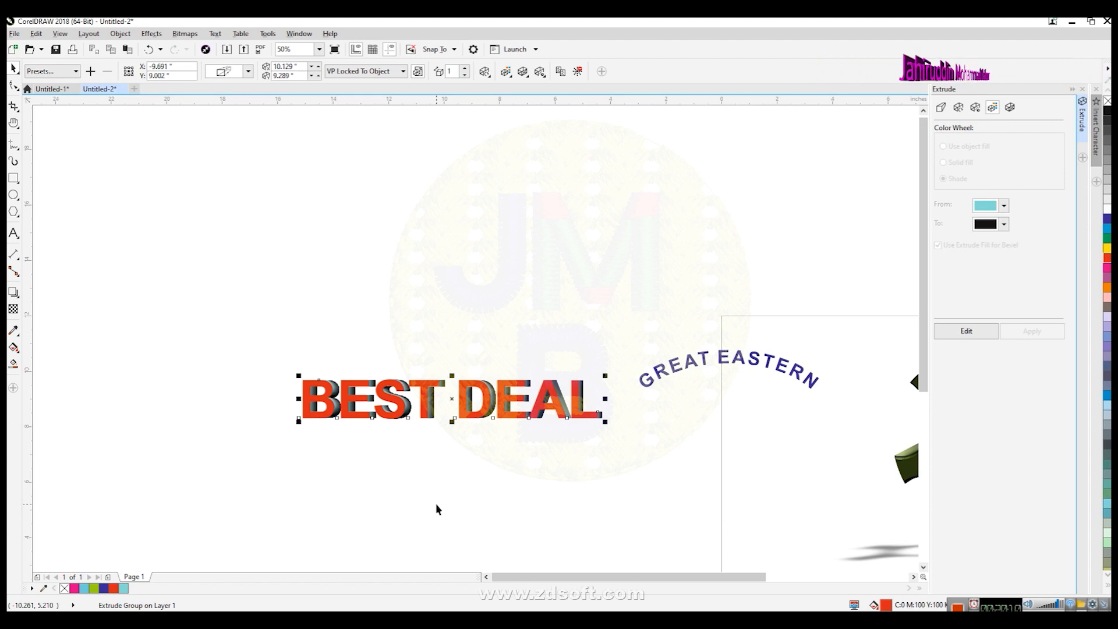
- Apply a bevel with a depth of 0.1 inch to the BEST DEAL extrusion
left_click(500, 508)
left_click(467, 406)
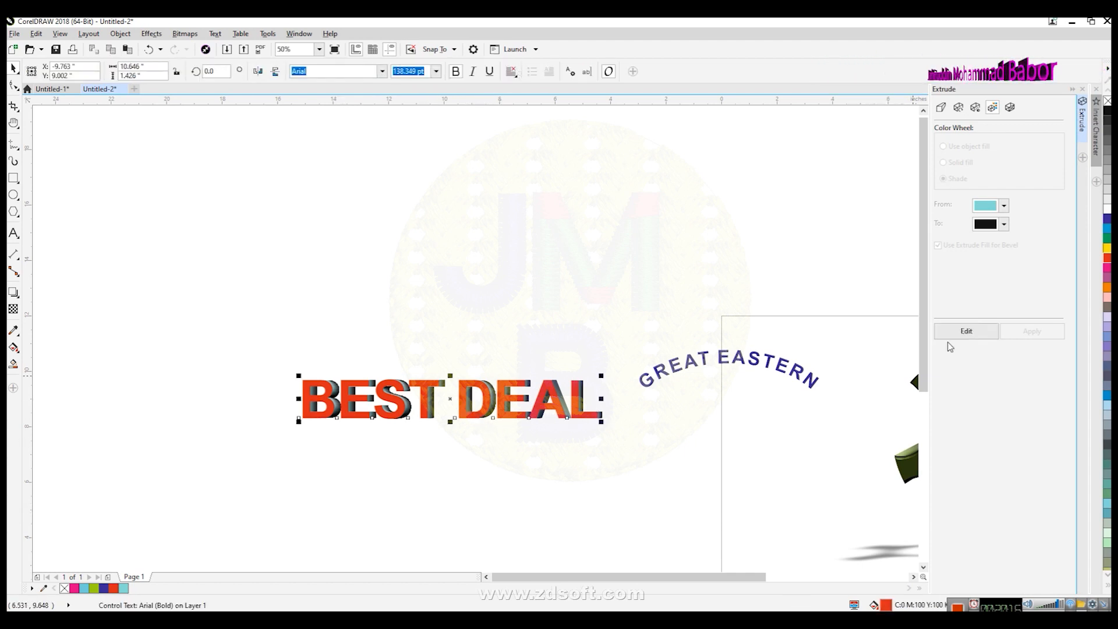
left_click(1013, 111)
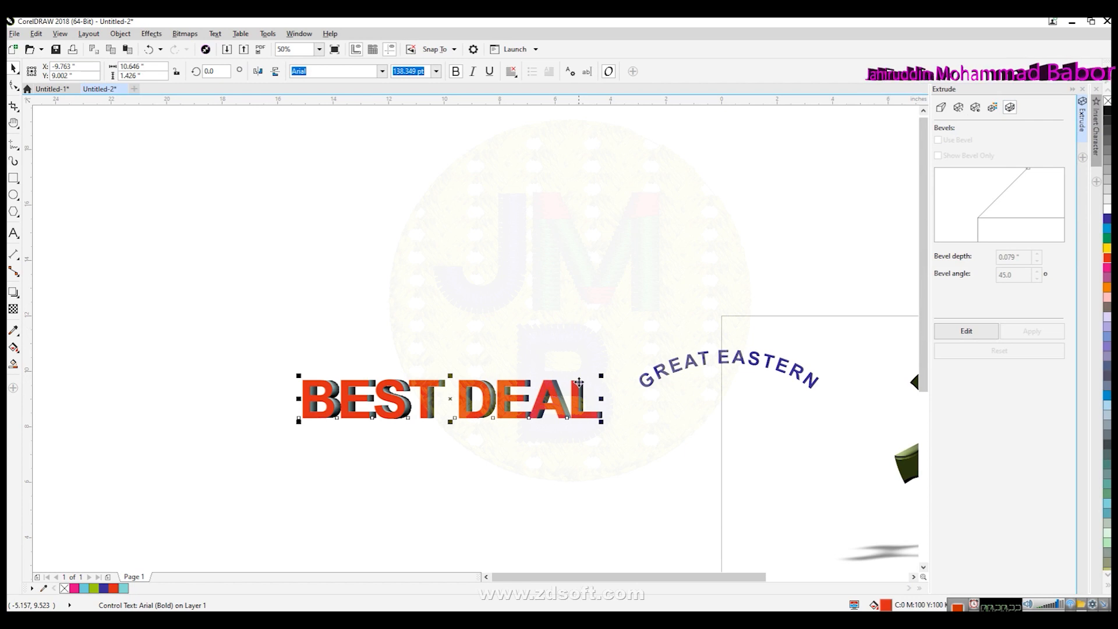
scroll(579, 402, "up", 1)
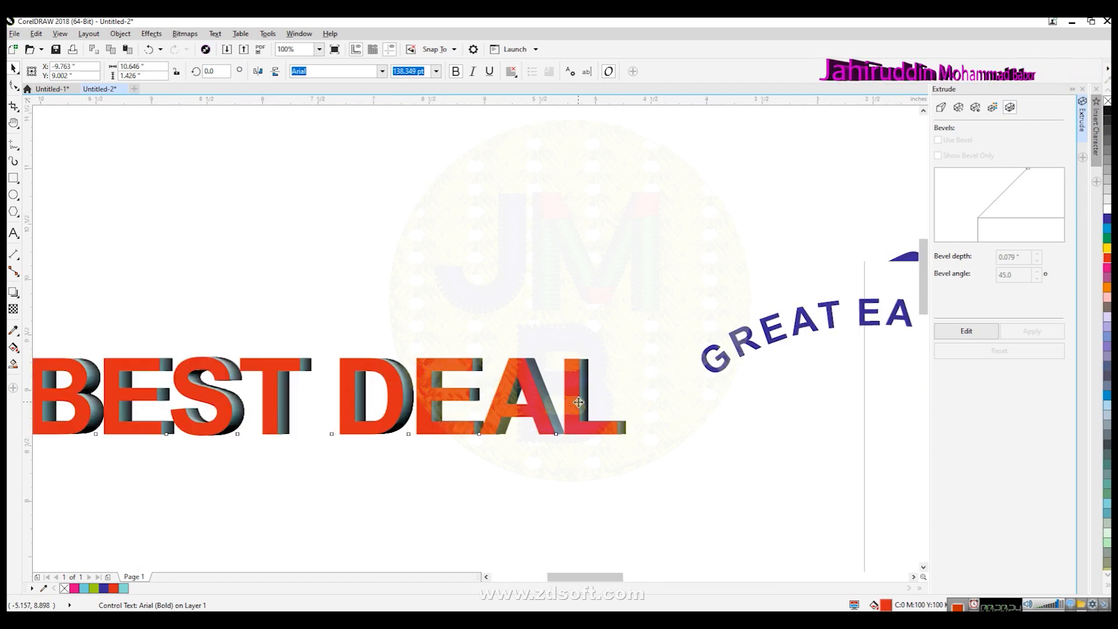
scroll(579, 402, "up", 2)
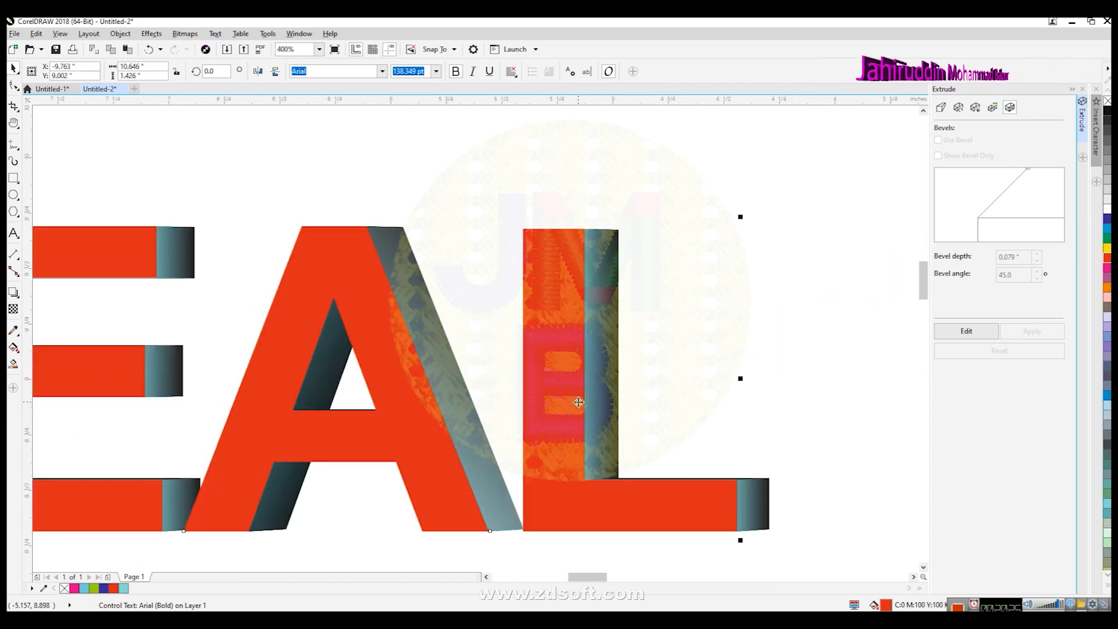
left_click(954, 334)
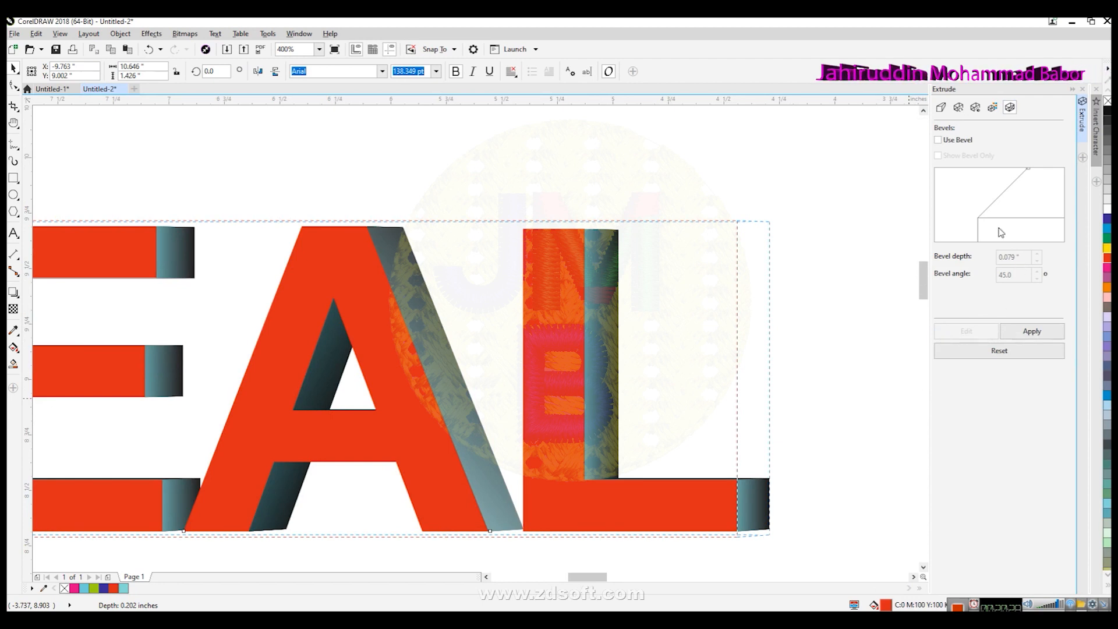
left_click(937, 140)
left_click(1016, 257)
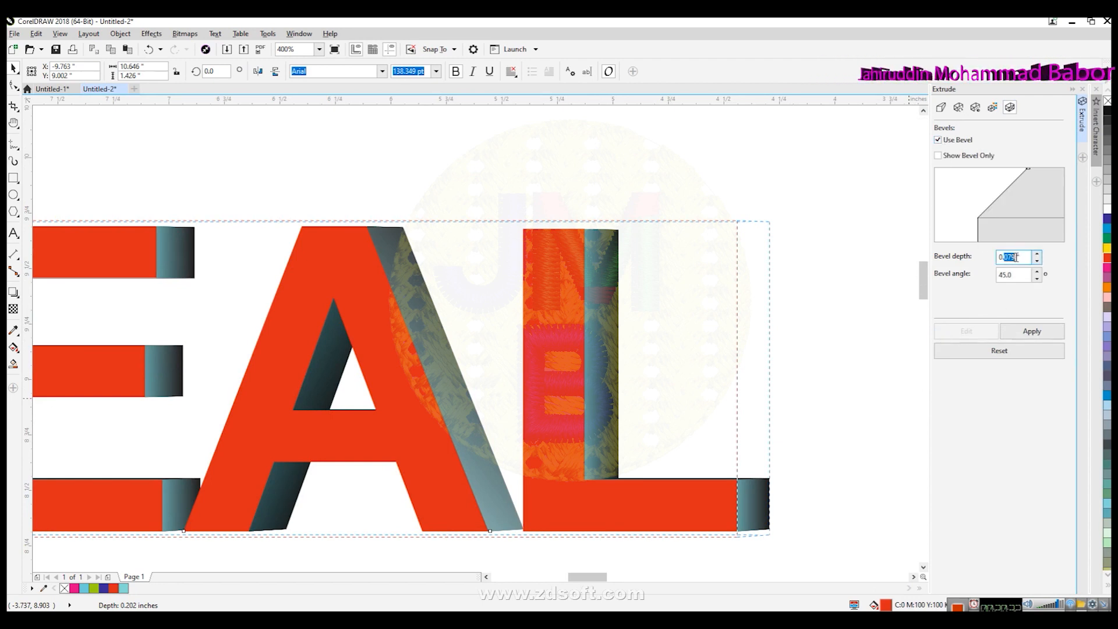
type("1")
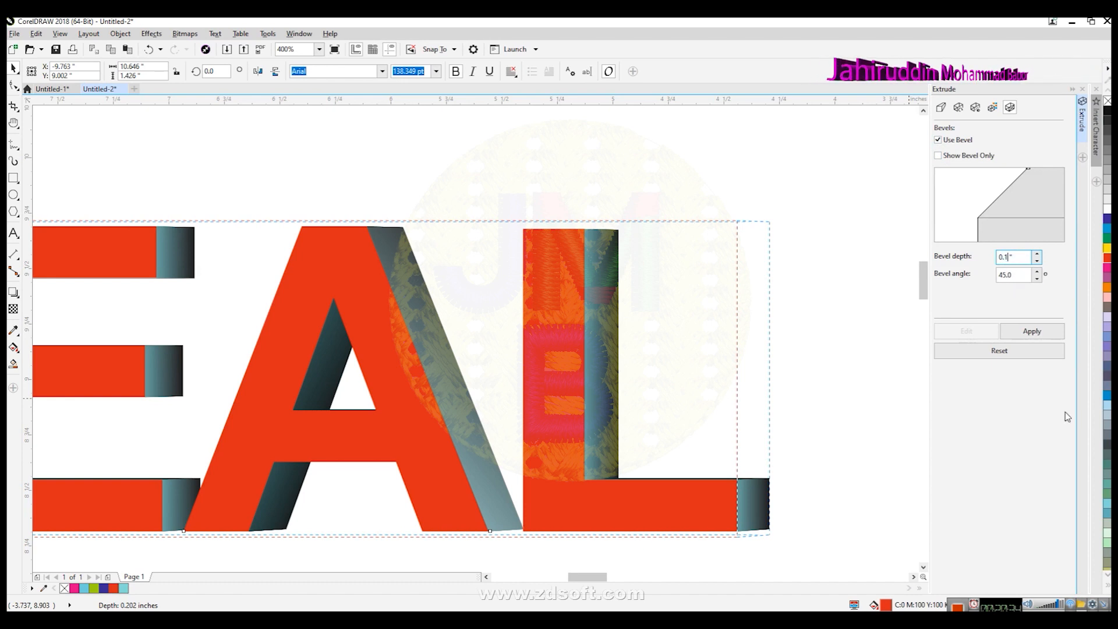
left_click(1048, 335)
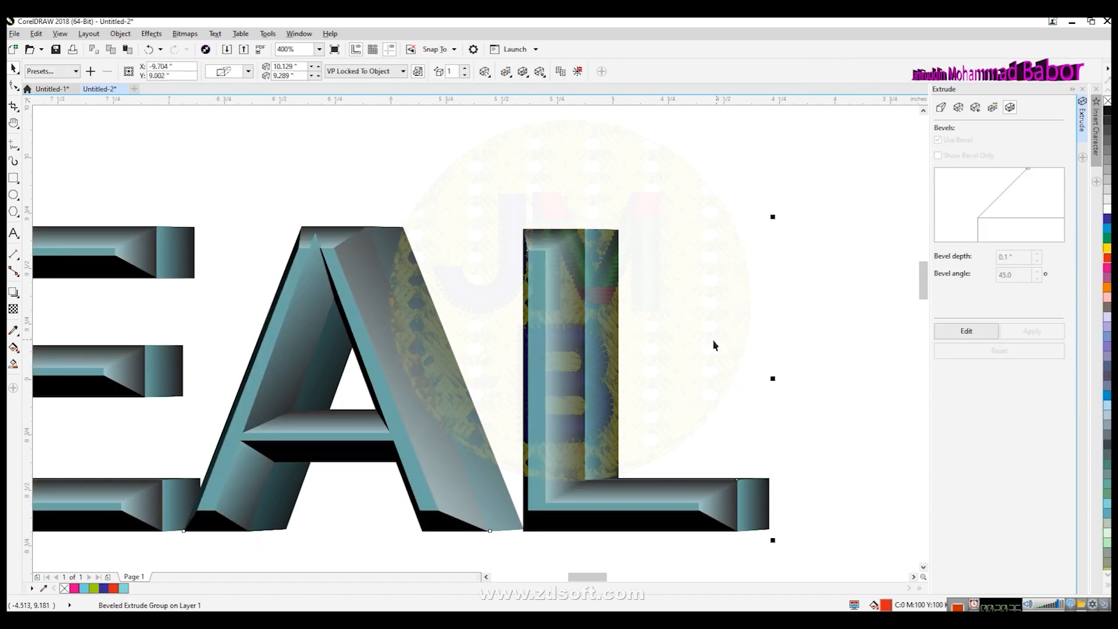
- Inspect the bevelled BEST DEAL letters up close and undo the 0.1-inch bevel
scroll(717, 340, "down", 3)
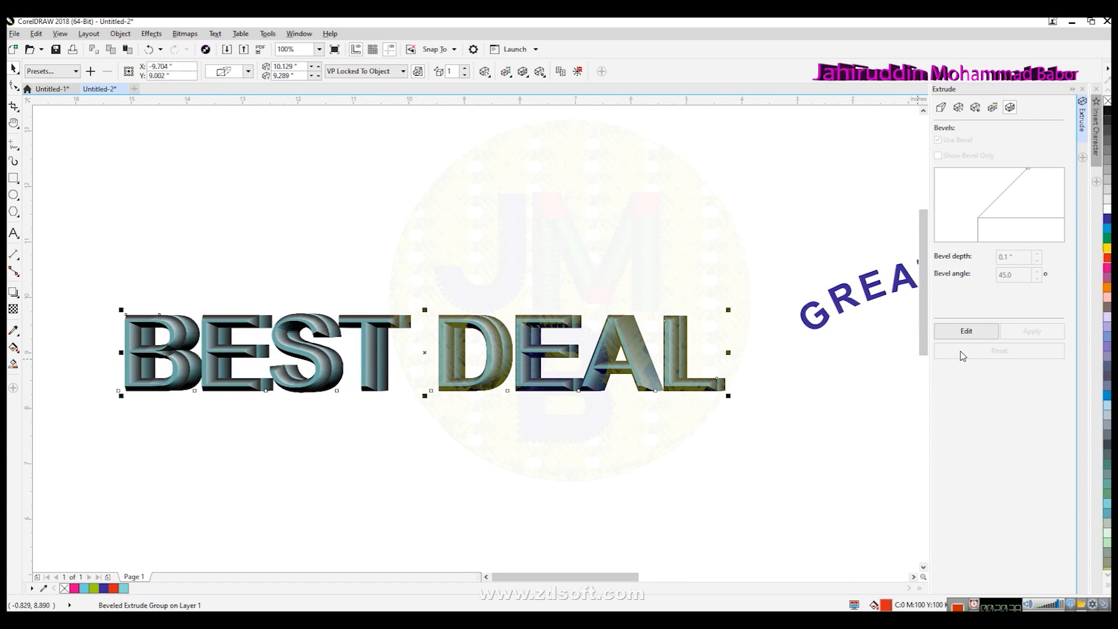
scroll(419, 454, "down", 2)
scroll(379, 419, "up", 2)
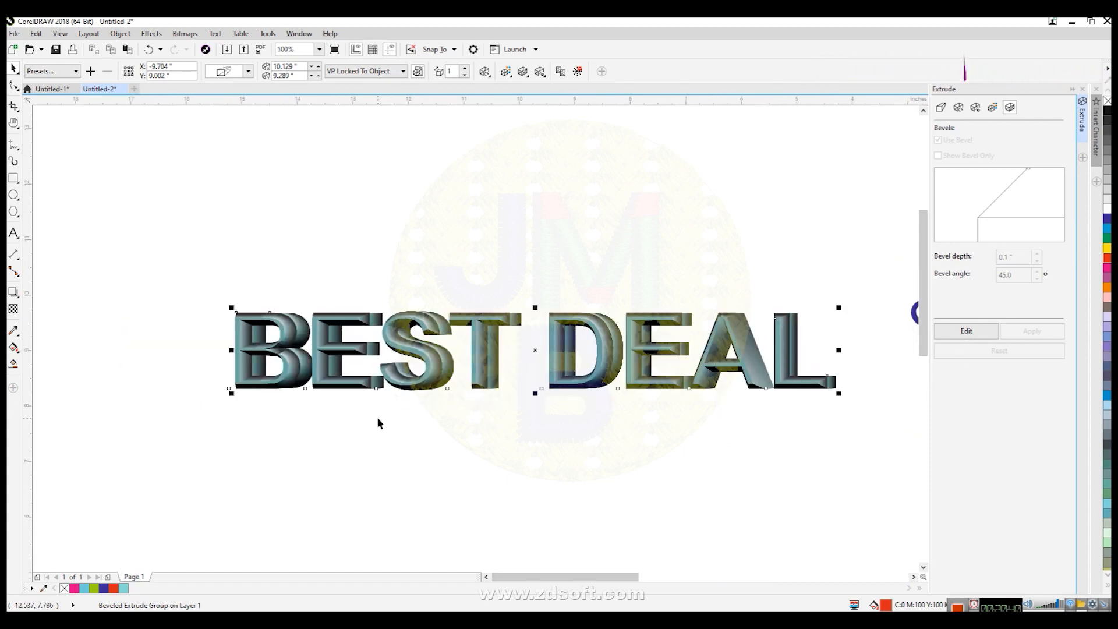
scroll(436, 334, "up", 2)
scroll(501, 443, "down", 2)
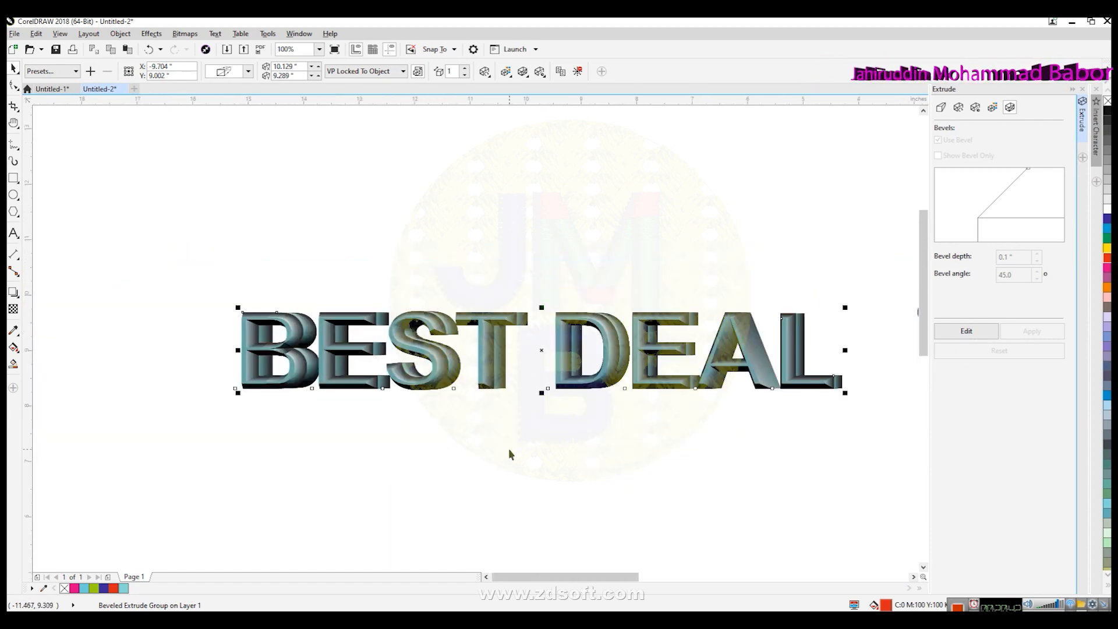
key("ctrl+z")
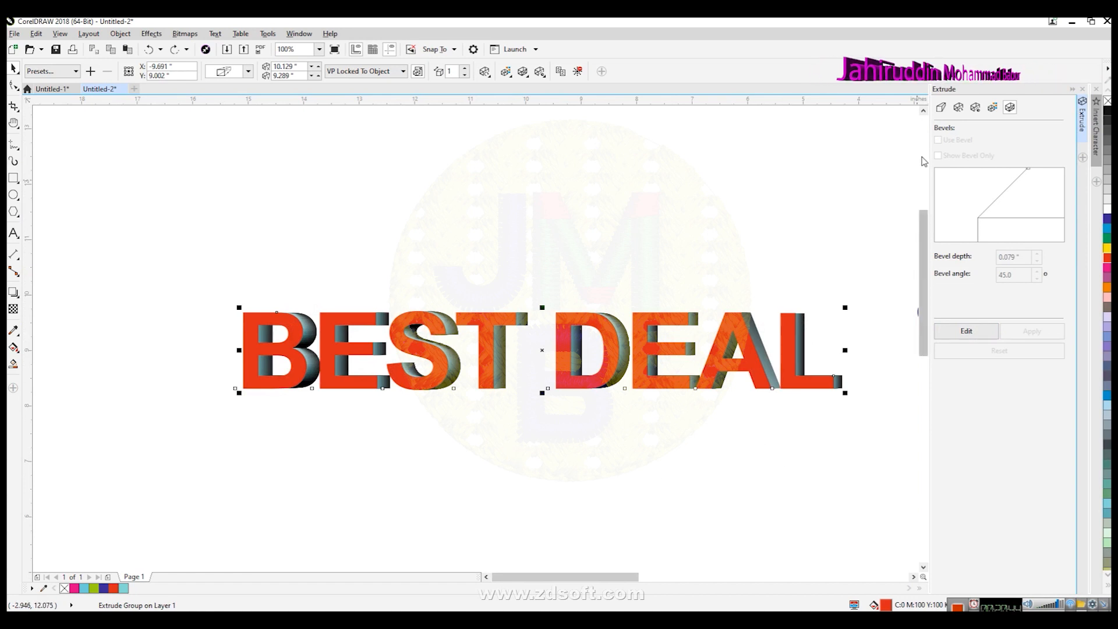
- Try the bevel on the BEST DEAL extrusion with its default depth and angle, and undo it
left_click(966, 330)
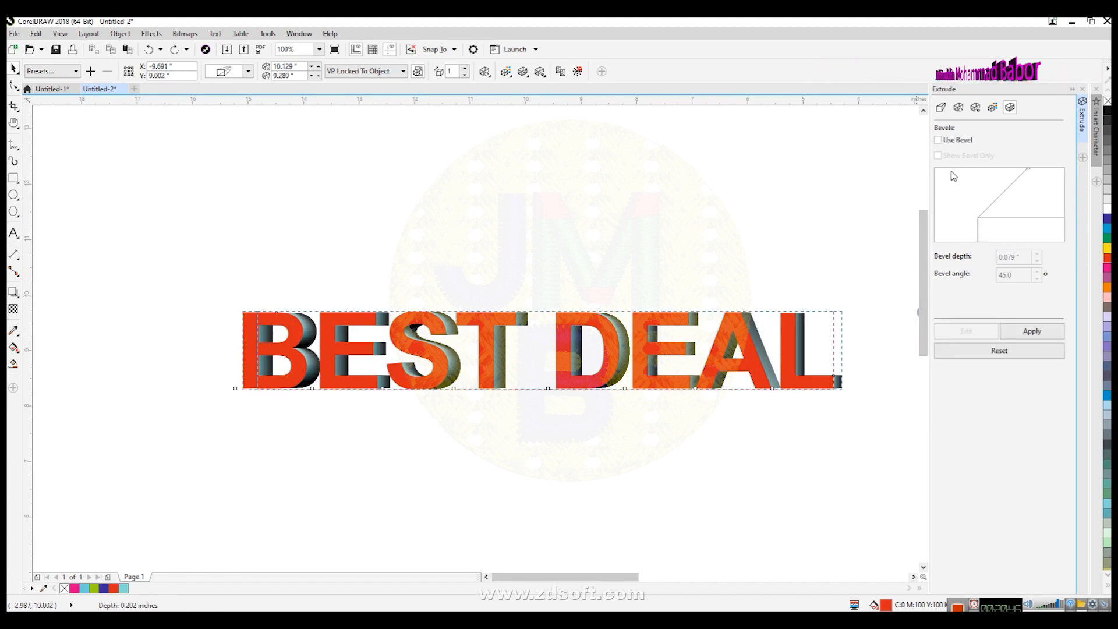
left_click(938, 139)
left_click(1030, 331)
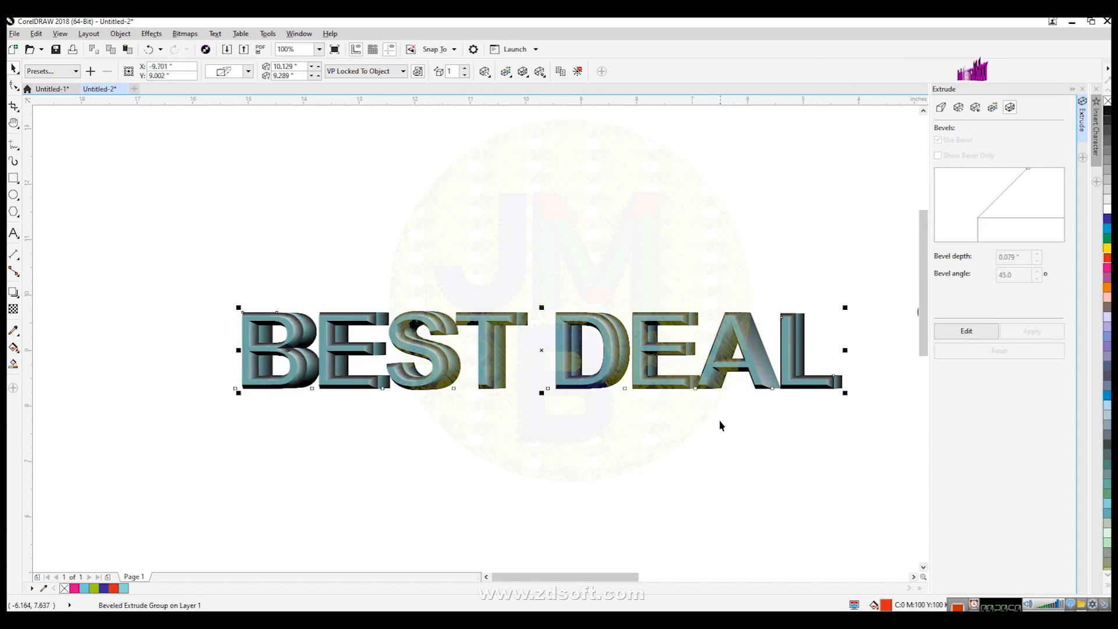
key("ctrl+z")
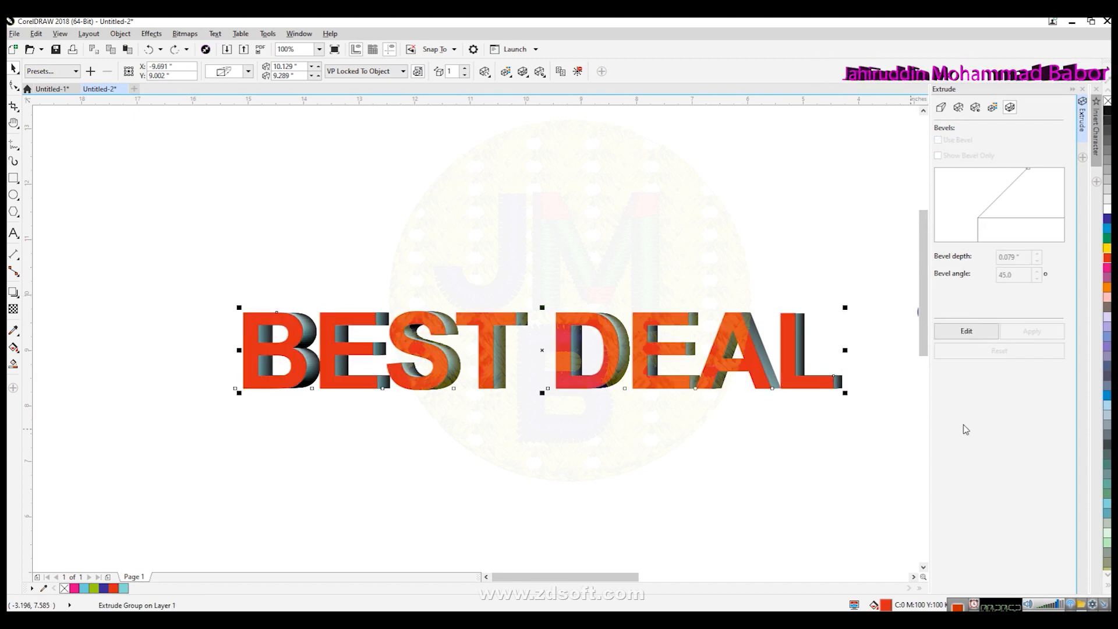
- Apply a bevel to the BEST DEAL extrusion with a depth of 0.1 inch and an angle of 30 degrees
left_click(984, 336)
left_click(938, 139)
left_click(1005, 257)
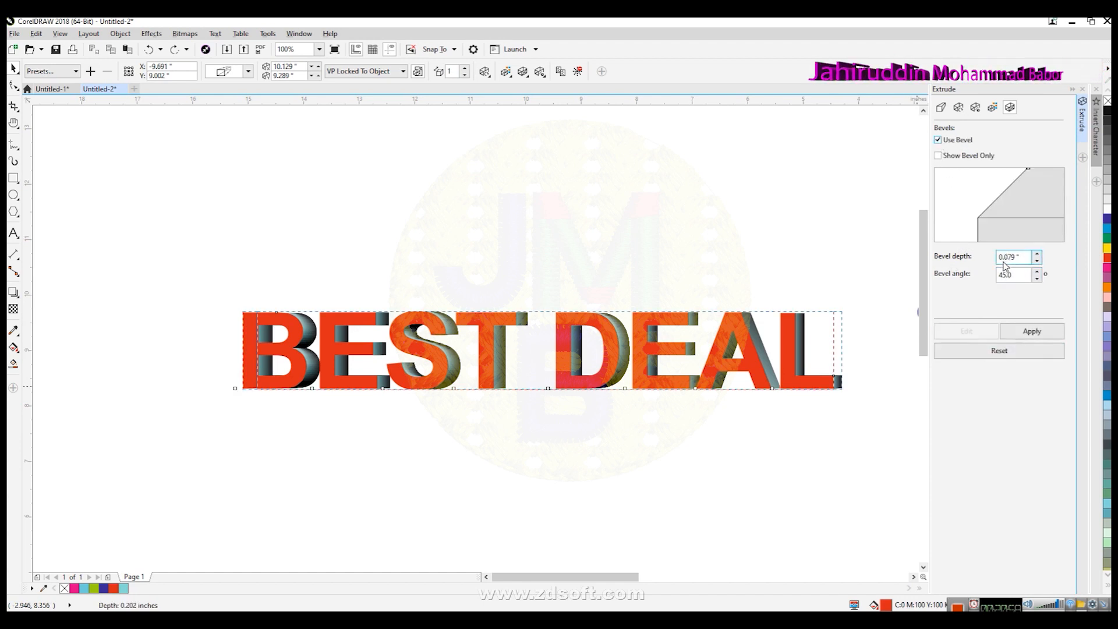
left_click_drag(1011, 259, 1017, 259)
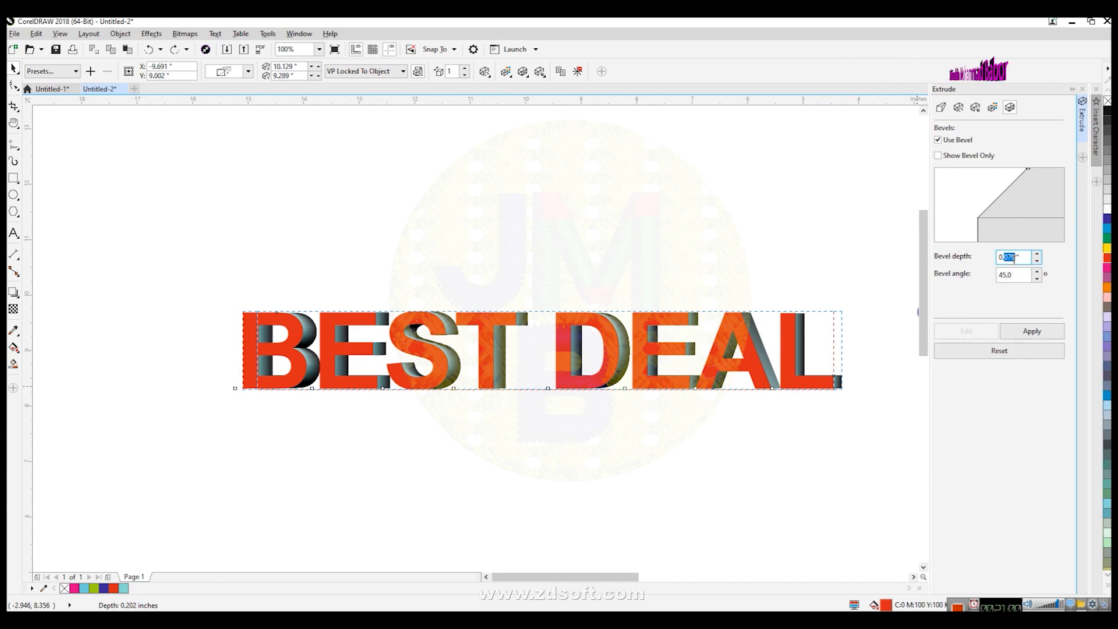
type("0.1")
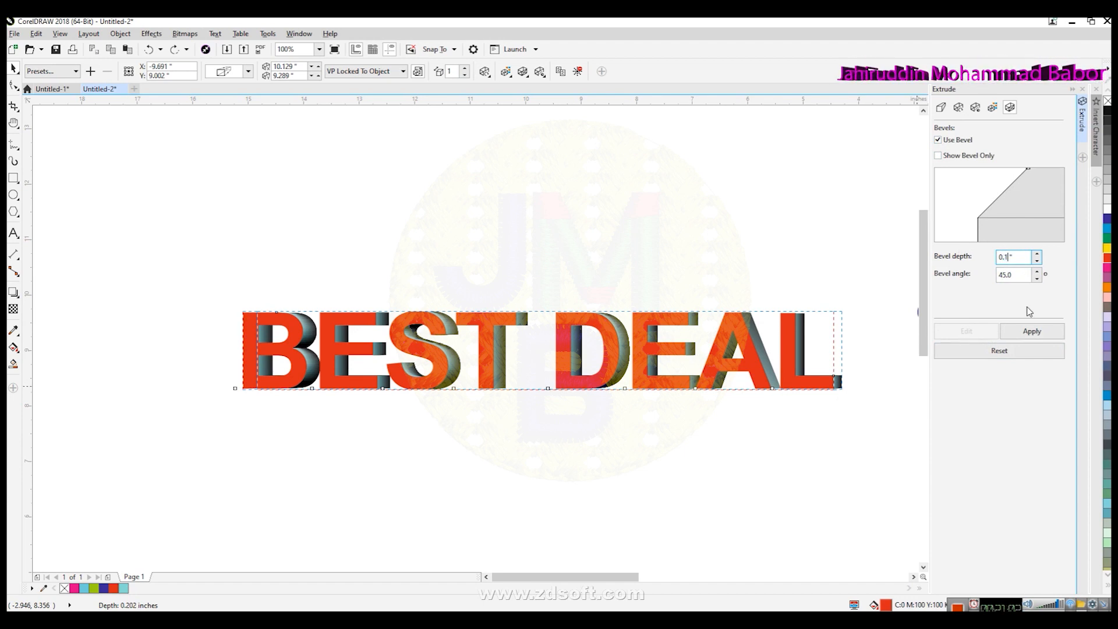
left_click(1037, 279)
left_click(1037, 279)
left_click(1037, 279)
left_click(1037, 279)
left_click(1037, 279)
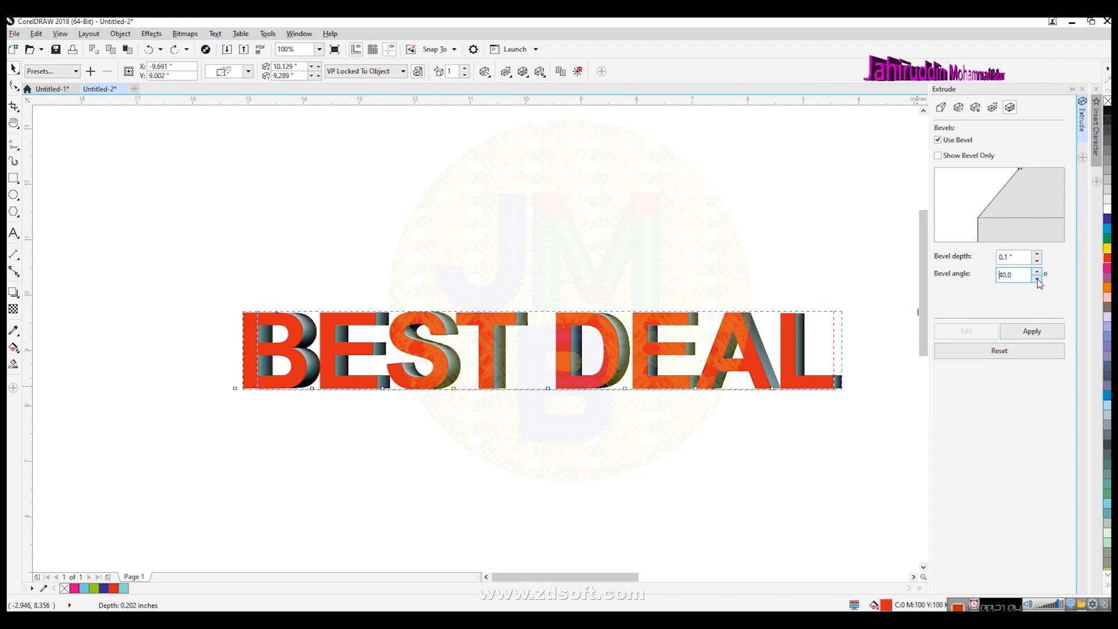
left_click(1037, 279)
left_click(1037, 279)
left_click(1037, 279)
left_click(1037, 279)
left_click(1038, 279)
left_click(1037, 279)
left_click(1037, 279)
left_click(1032, 332)
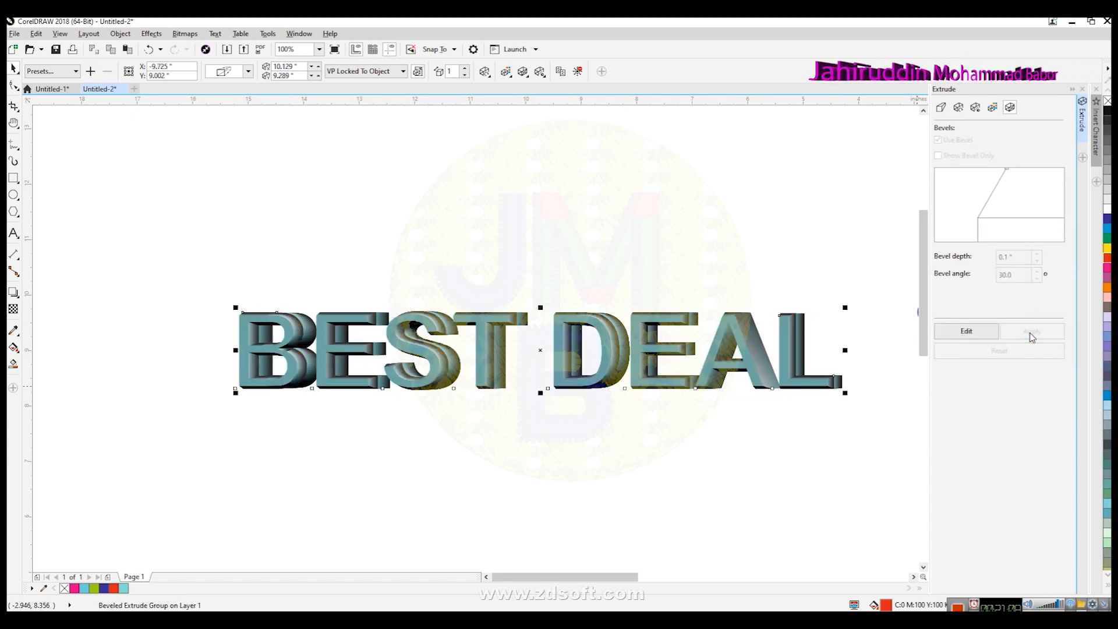
- Undo the 30-degree bevel on the BEST DEAL extrusion and clear the selection
scroll(622, 345, "up", 2)
scroll(622, 345, "down", 2)
scroll(564, 413, "down", 4)
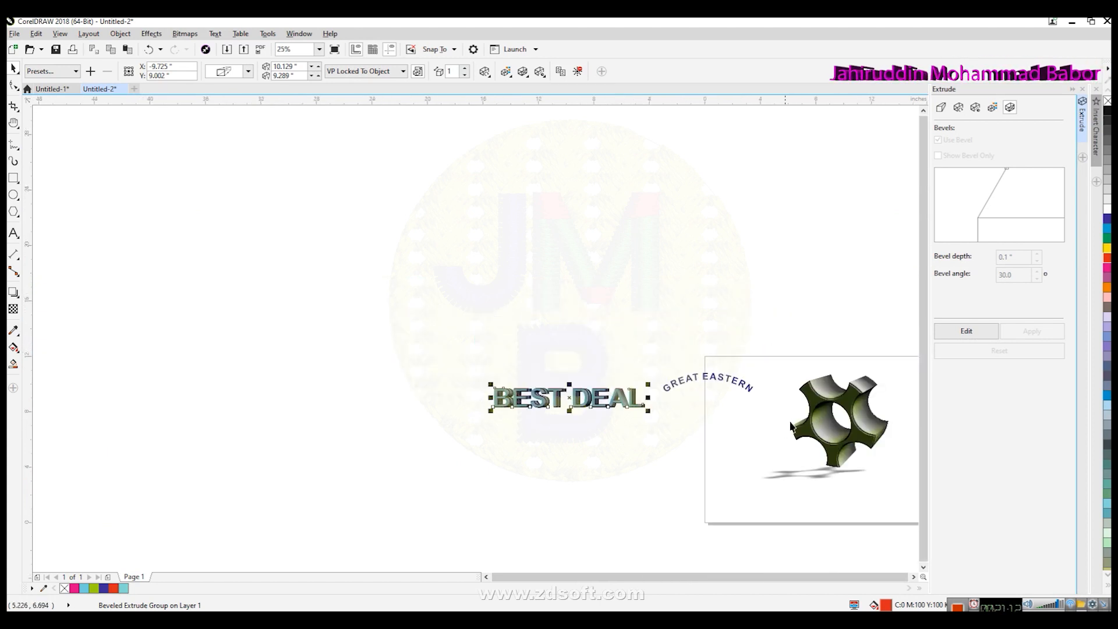
left_click(624, 452)
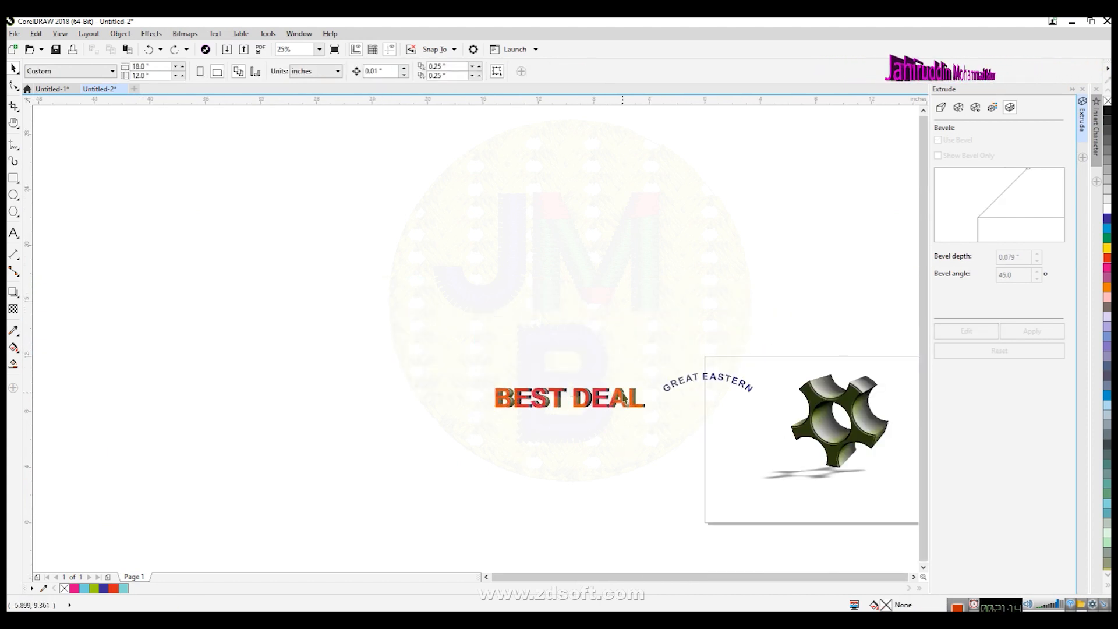
- Enlarge the BEST DEAL text to about 17.2 inches wide and move it up to about Y 16.07 inches
scroll(624, 397, "up", 2)
scroll(625, 406, "up", 2)
scroll(632, 446, "down", 4)
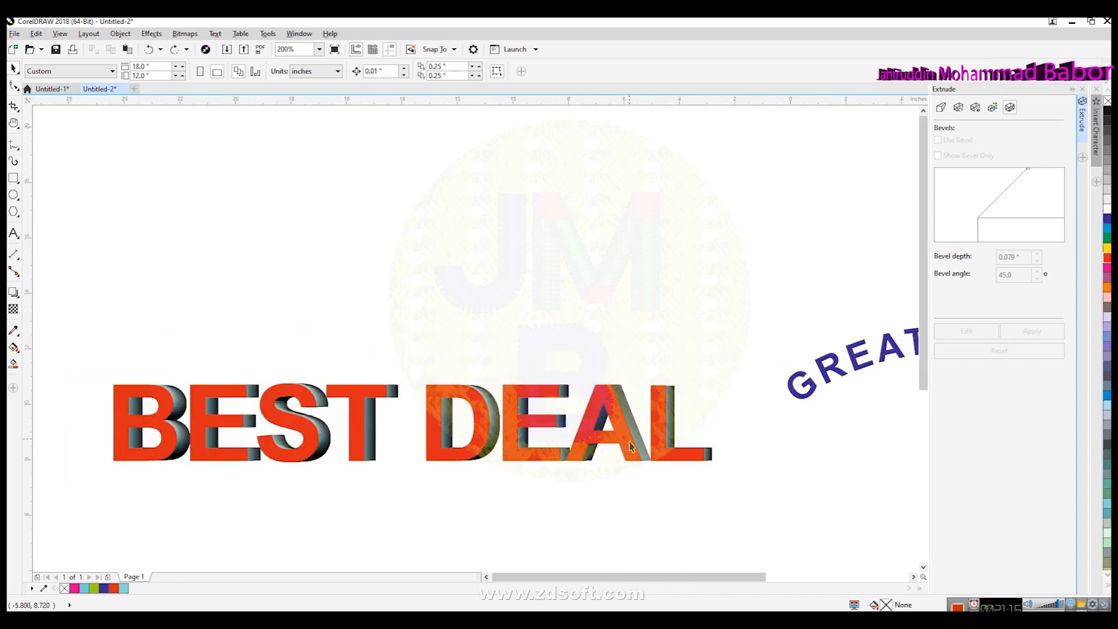
mouse_move(634, 449)
left_mouse_down()
mouse_move(589, 345)
mouse_move(693, 437)
mouse_move(652, 452)
left_mouse_up()
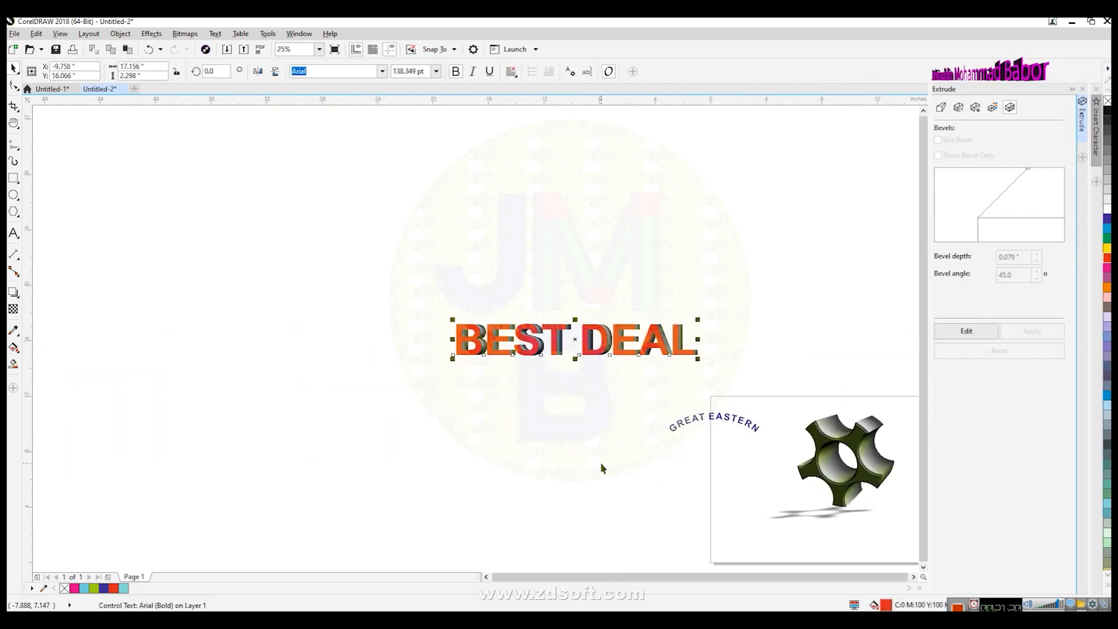
- Move the curved GREAT EASTERN text above BEST DEAL, enlarge it to about 13.3 inches wide, and clear the selection
left_click(915, 577)
left_click(914, 577)
left_click(914, 577)
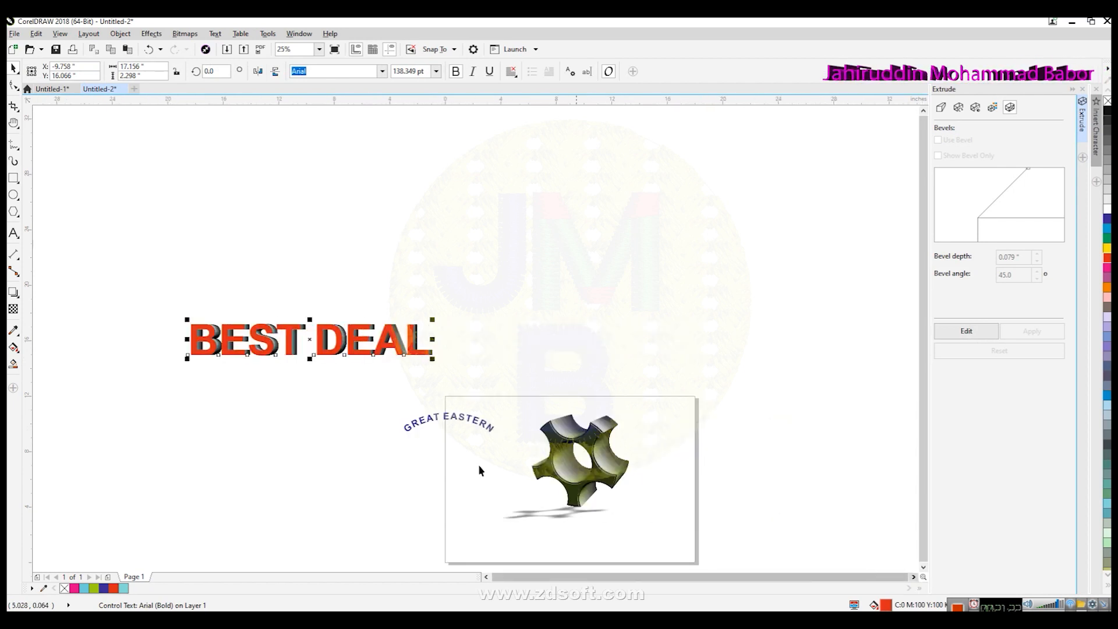
left_click(438, 418)
left_click_drag(438, 418, 449, 251)
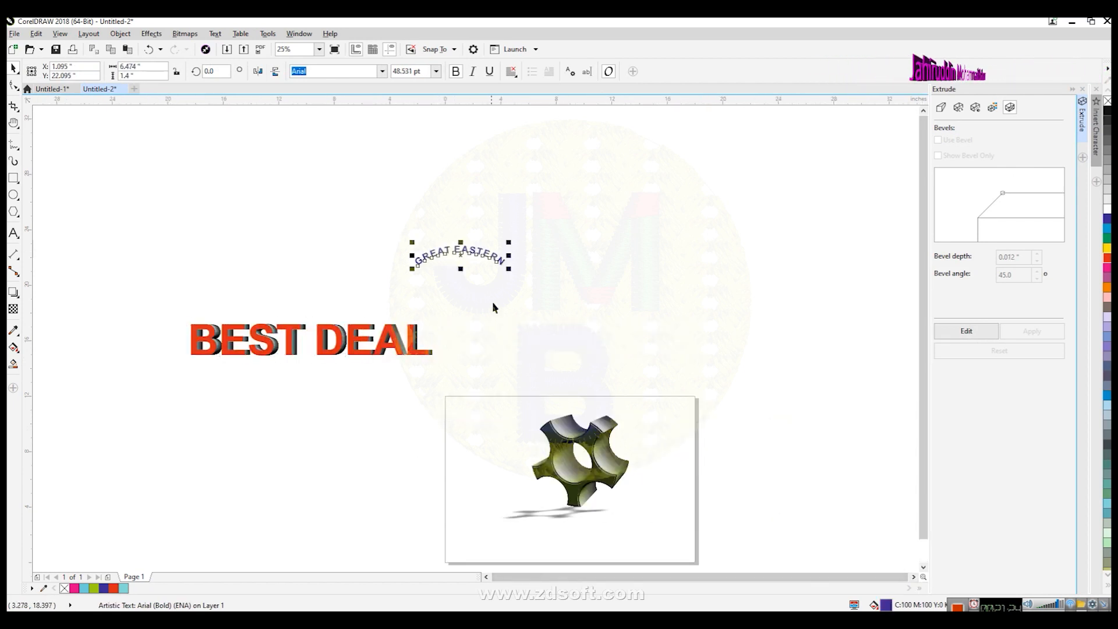
left_click_drag(510, 268, 603, 327)
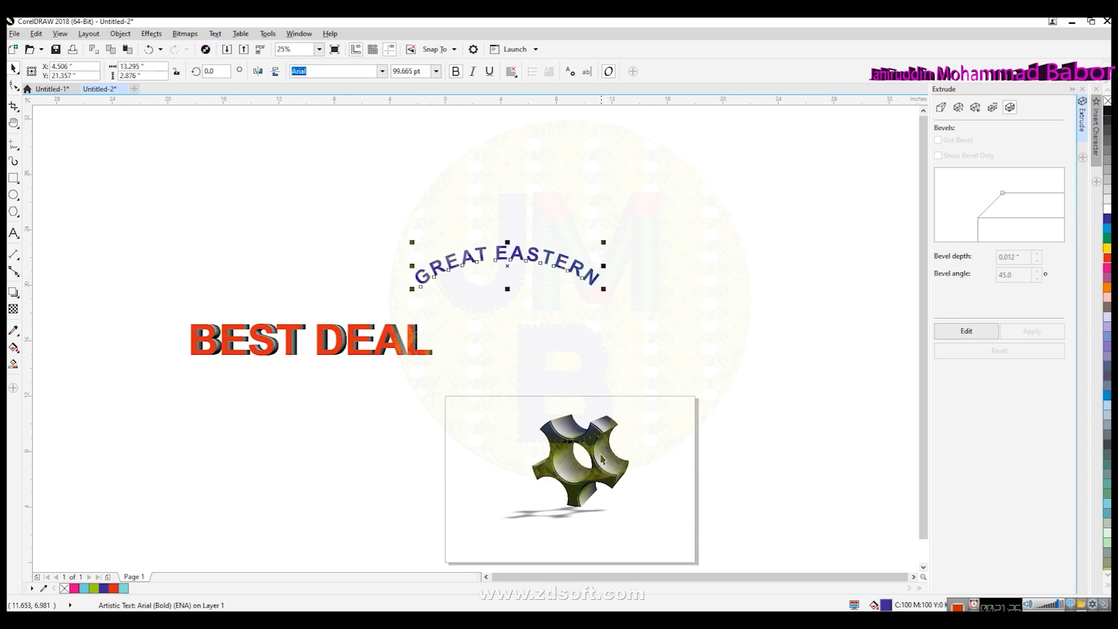
left_click(604, 459)
left_click(357, 347)
left_click(375, 432)
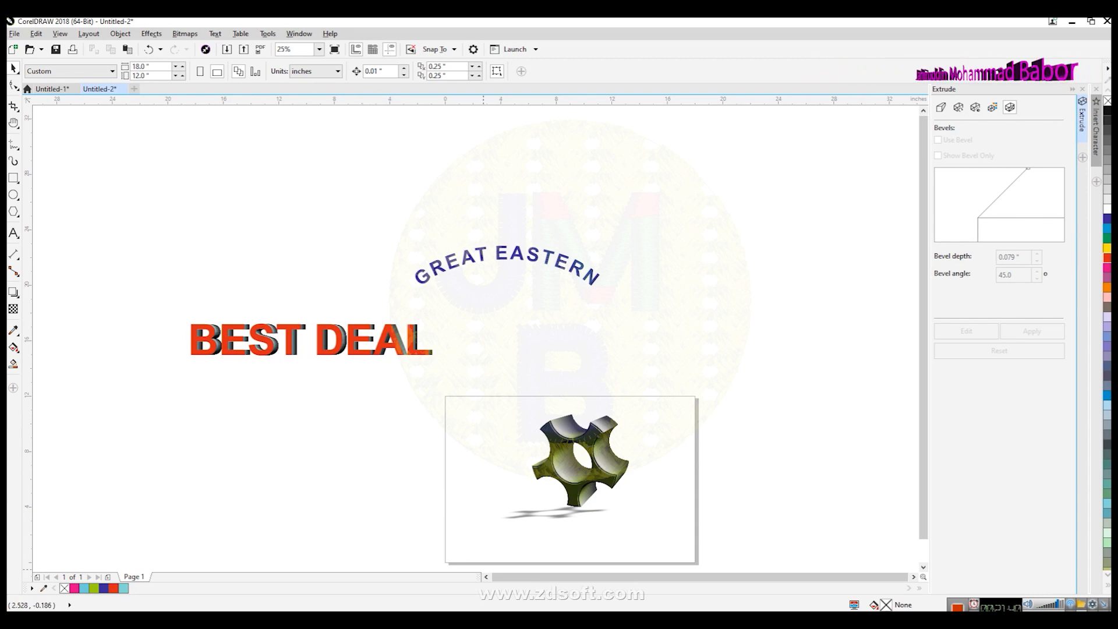
- Switch to the browser's "great eastern ads" image results and open the Great Eastern Trading Company Cost to Cost offer ad
mouse_move(499, 607)
left_click(477, 587)
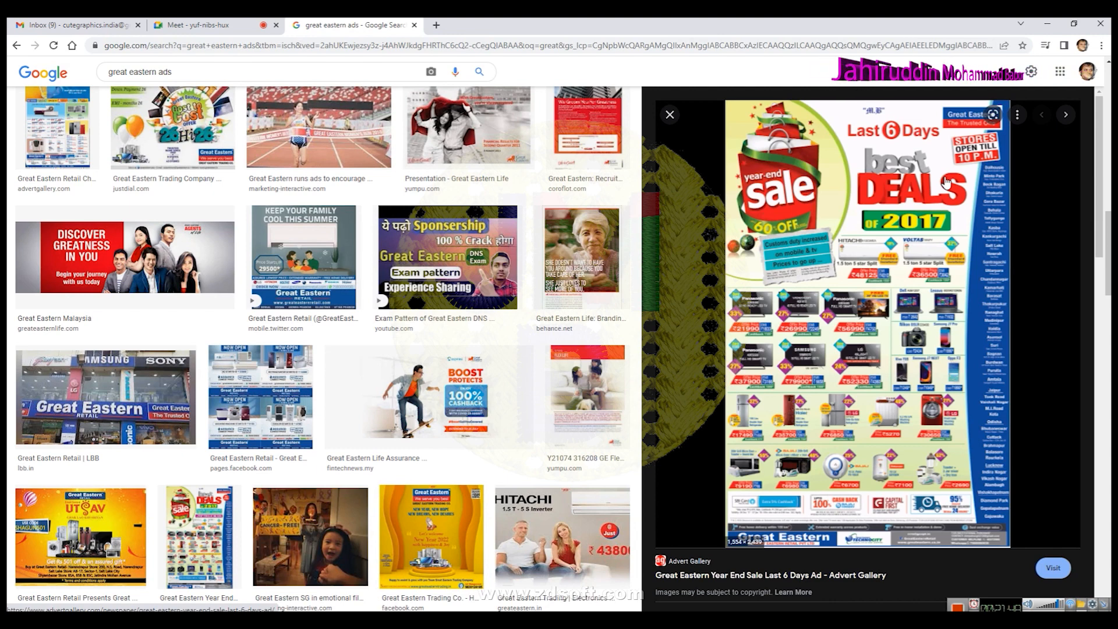
scroll(279, 291, "up", 3)
left_click(187, 253)
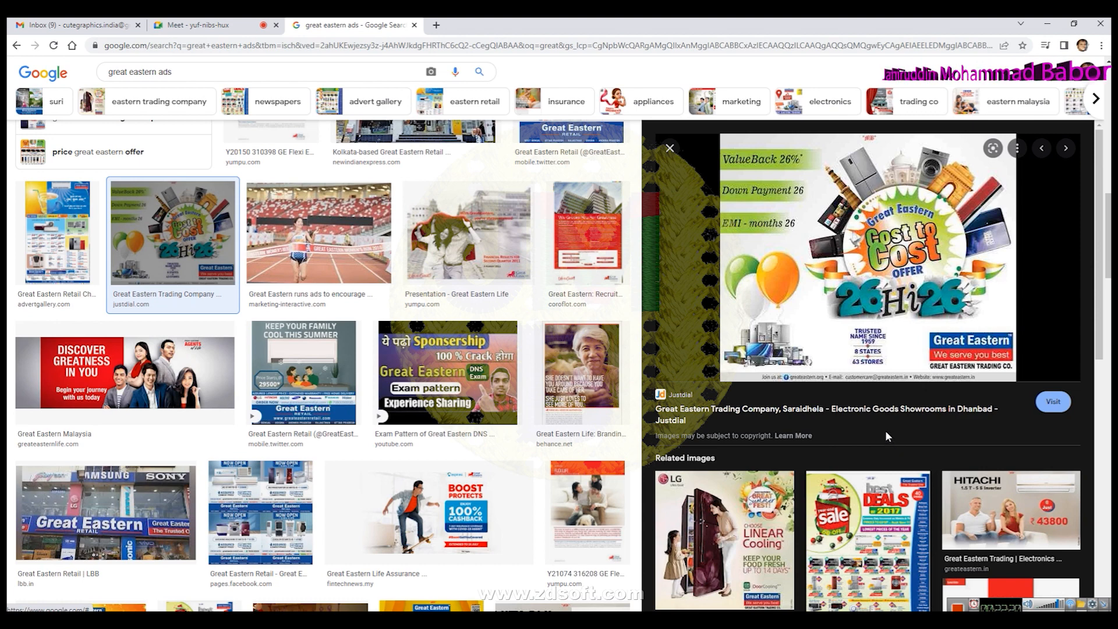
scroll(884, 429, "down", 1)
scroll(884, 430, "up", 1)
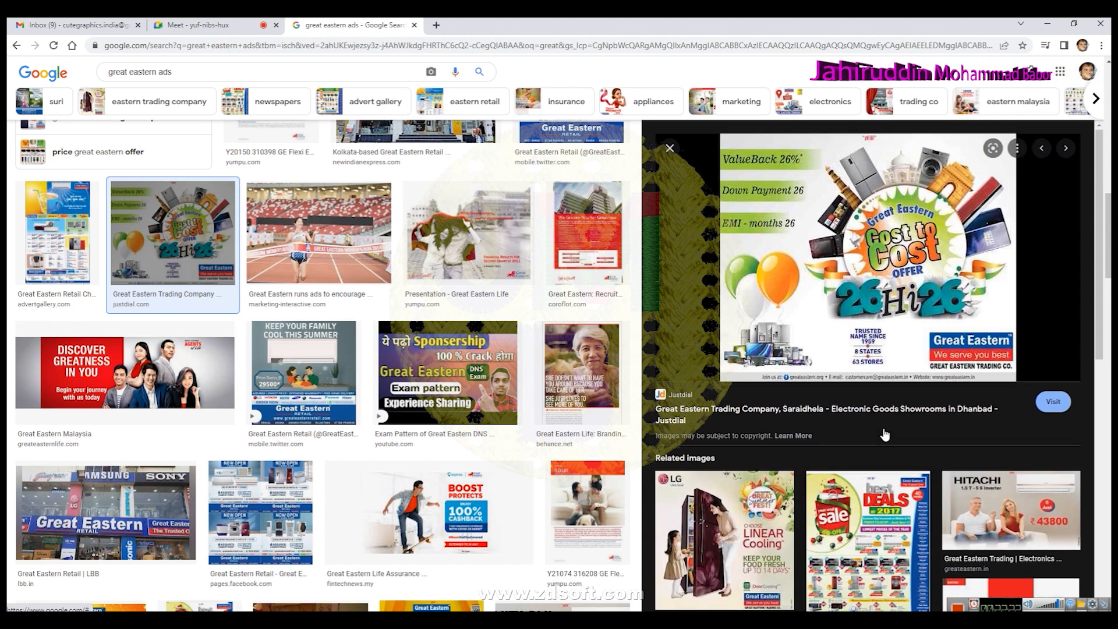
scroll(884, 445, "down", 3)
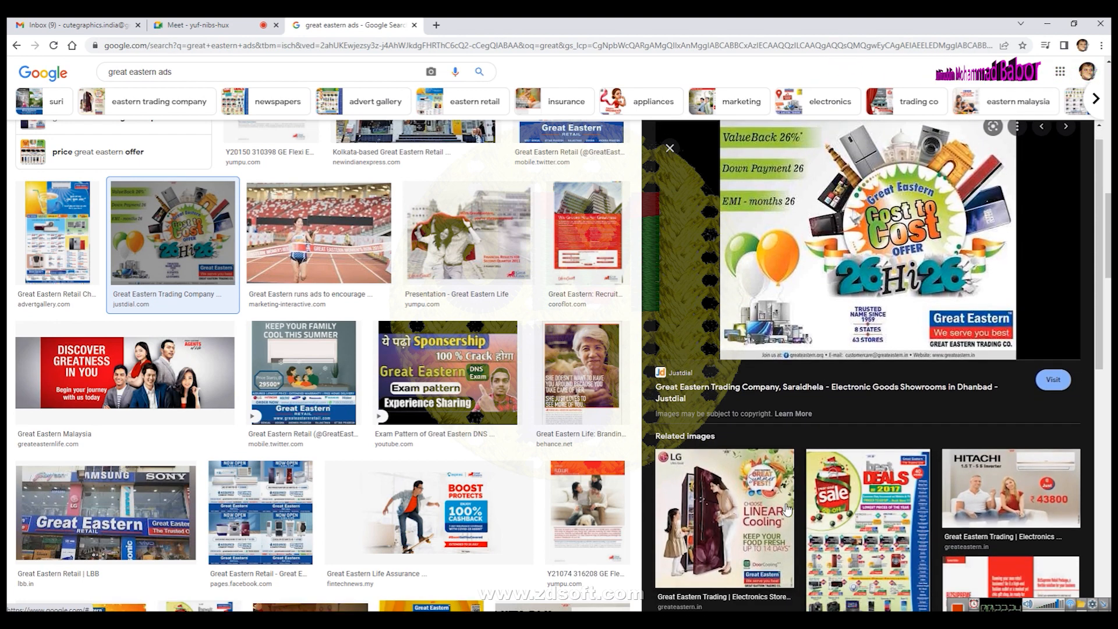
- Open the related Great Eastern Year End Sale 60% Off ad and examine its layout and lettering
left_click(884, 465)
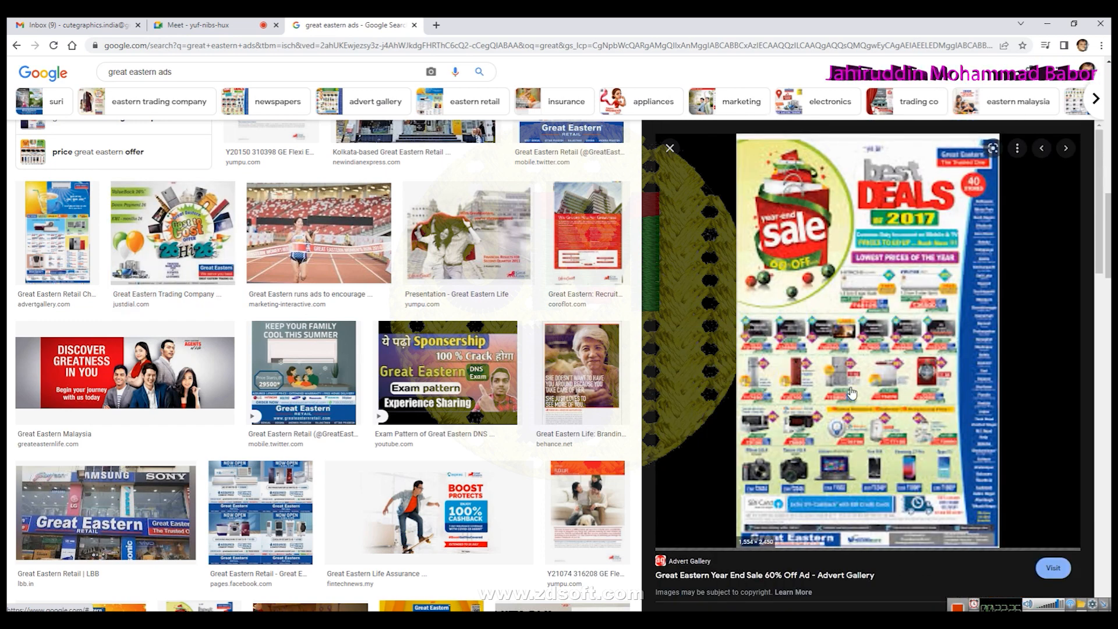
scroll(852, 394, "down", 4)
scroll(851, 394, "up", 2)
scroll(851, 394, "up", 2)
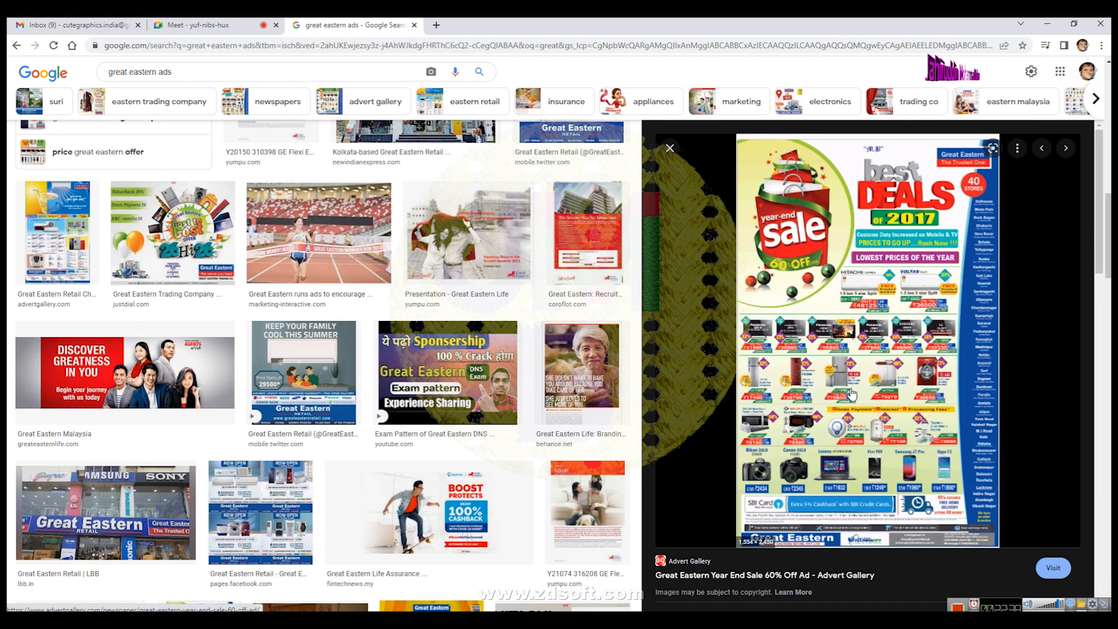
scroll(851, 394, "up", 1)
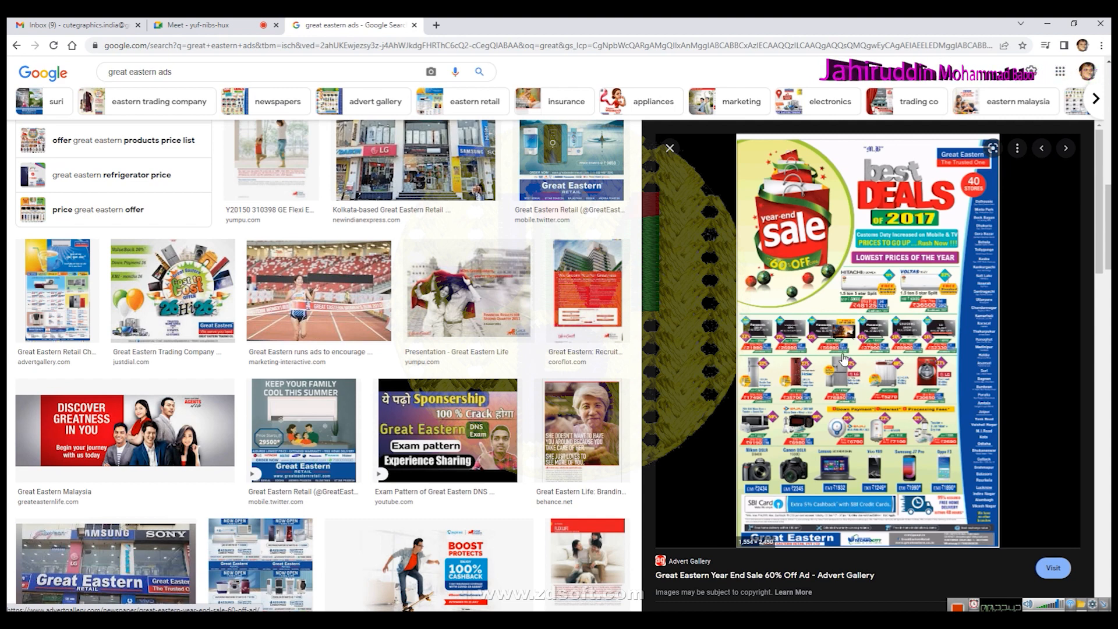
- Filter the image results to advert gallery and examine the Great Eastern Trading Co Katwa 4th anniversary ad and its related images
left_click(382, 105)
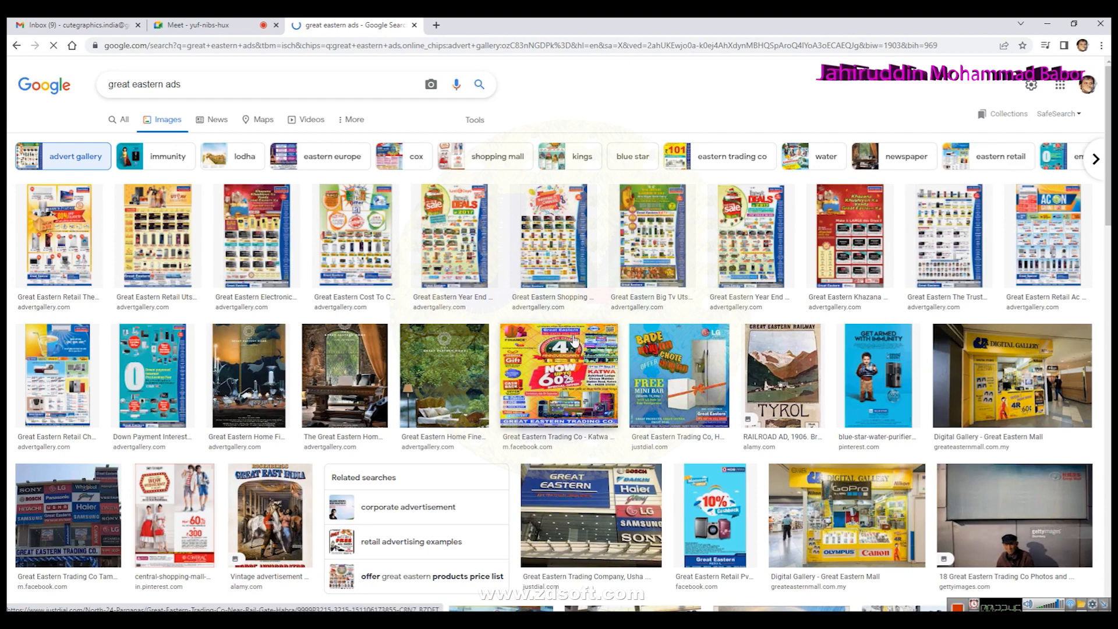
left_click(559, 376)
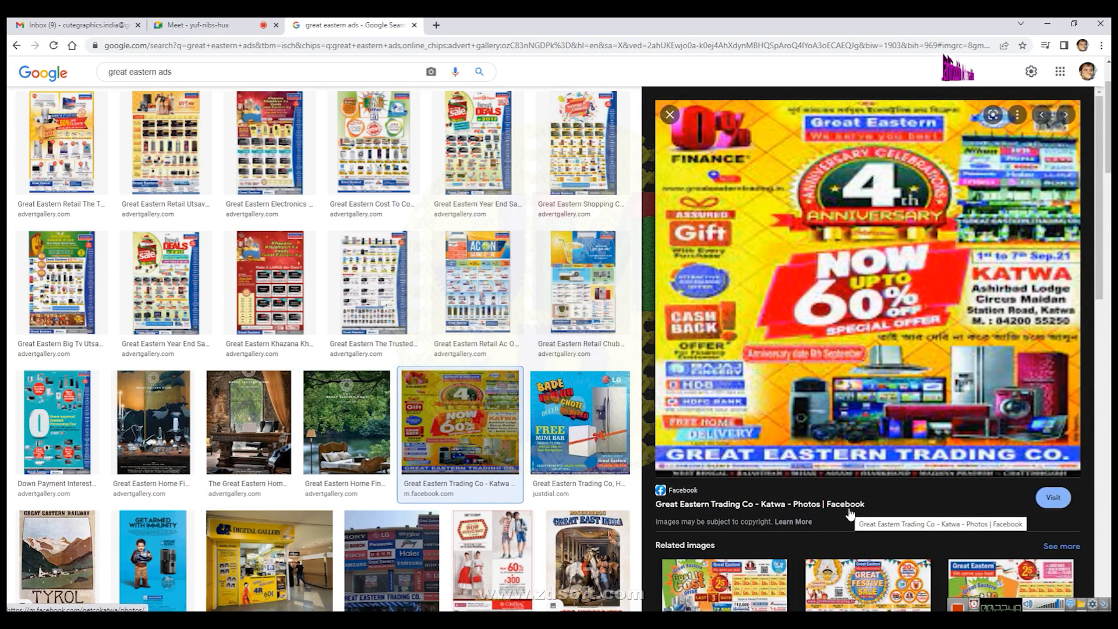
scroll(849, 513, "down", 2)
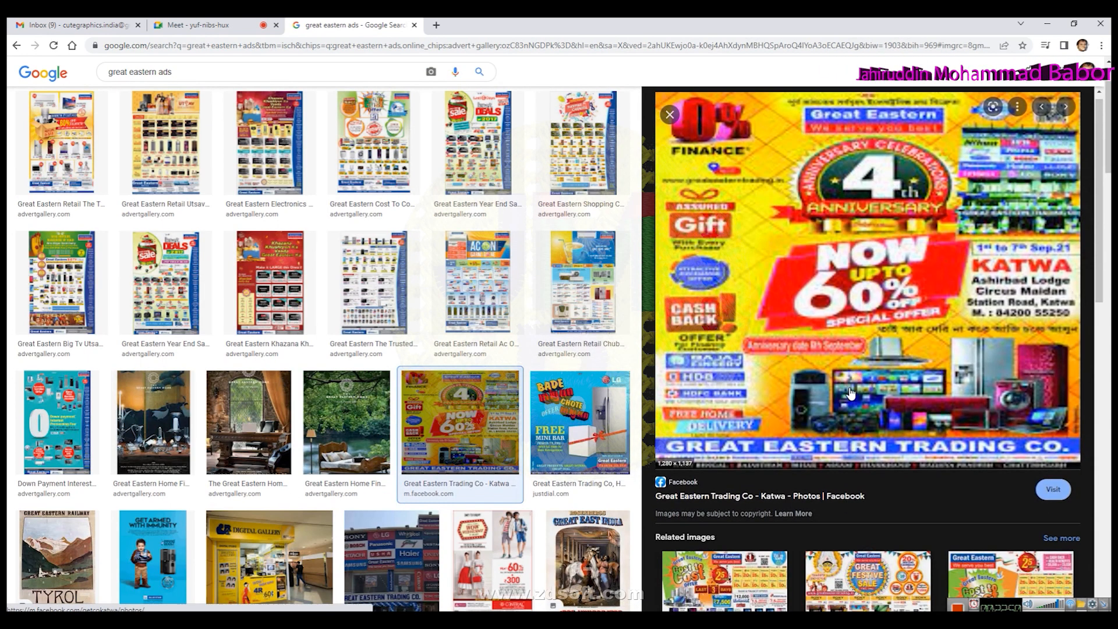
scroll(847, 392, "down", 7)
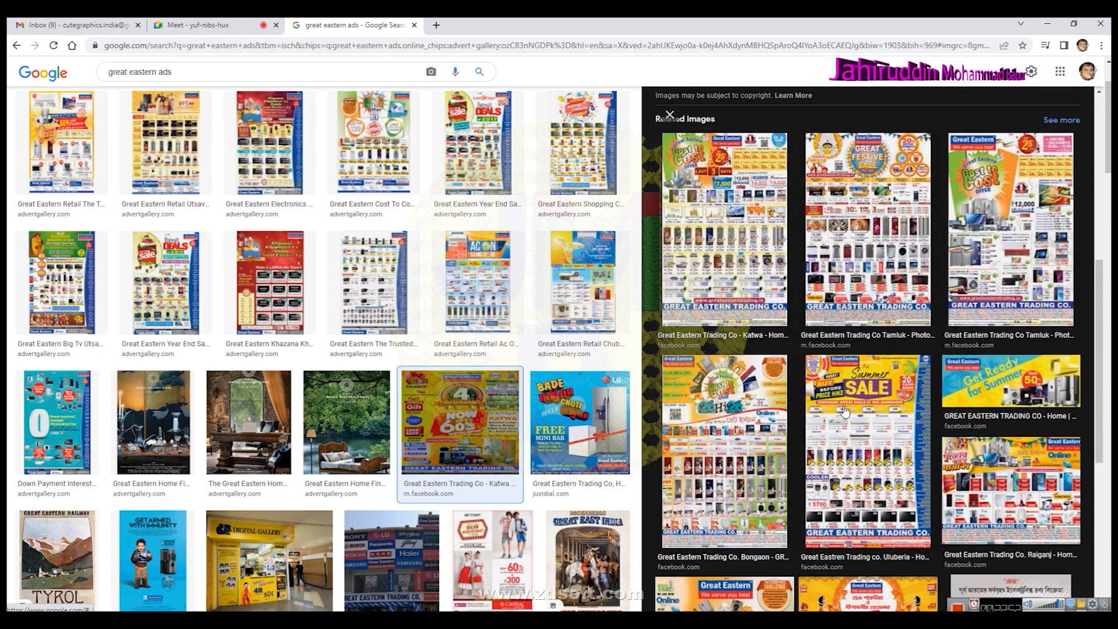
- Open the related Great Eastern Summer Sale ad and the Great Festive Sale ad to examine their headline designs
left_click(889, 290)
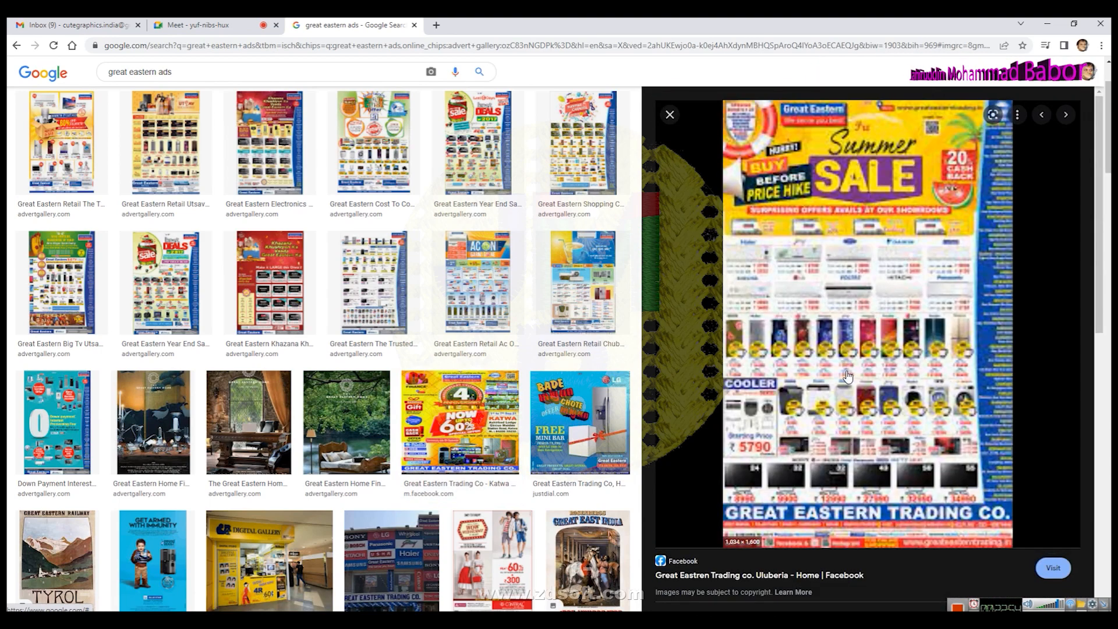
scroll(846, 382, "down", 7)
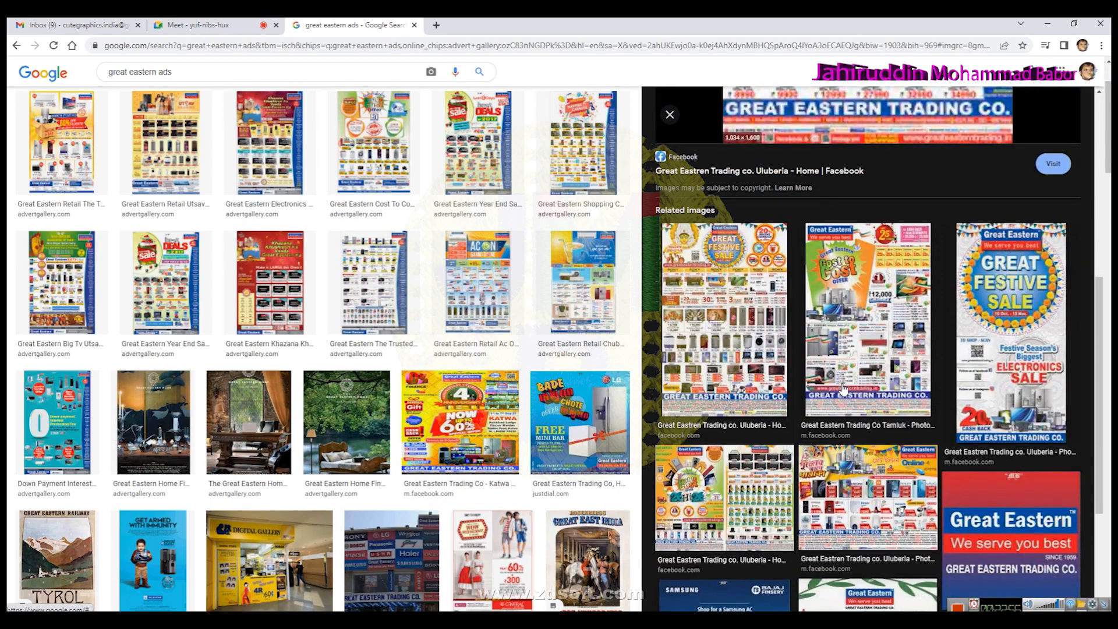
left_click(1023, 394)
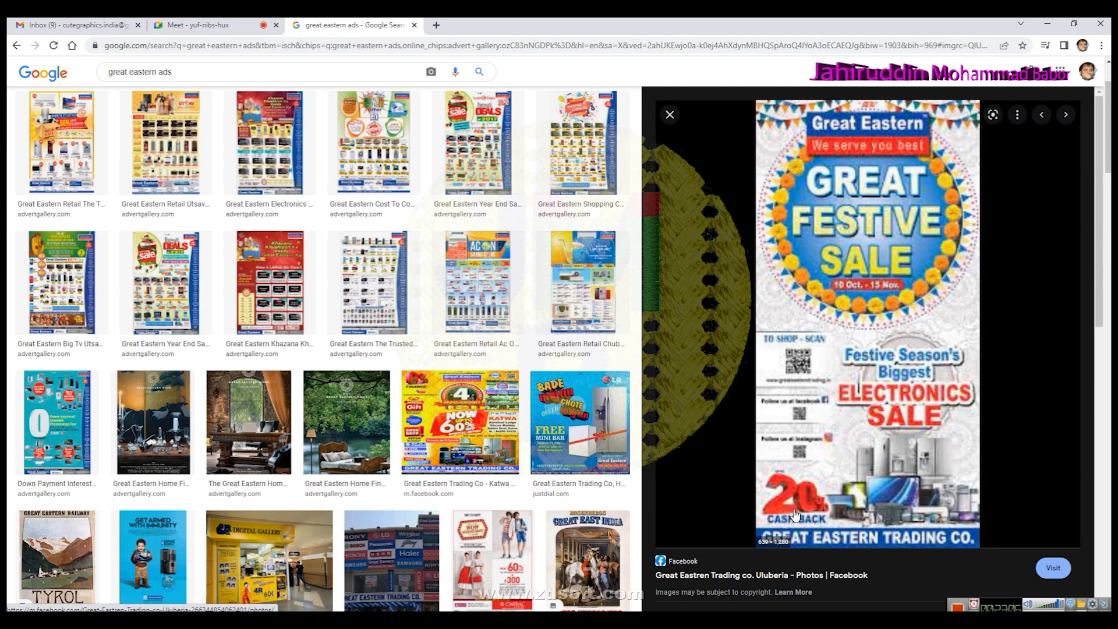
- Examine the images related to the Great Festive Sale ad and the remaining Great Eastern results for more ad layouts
scroll(824, 495, "down", 6)
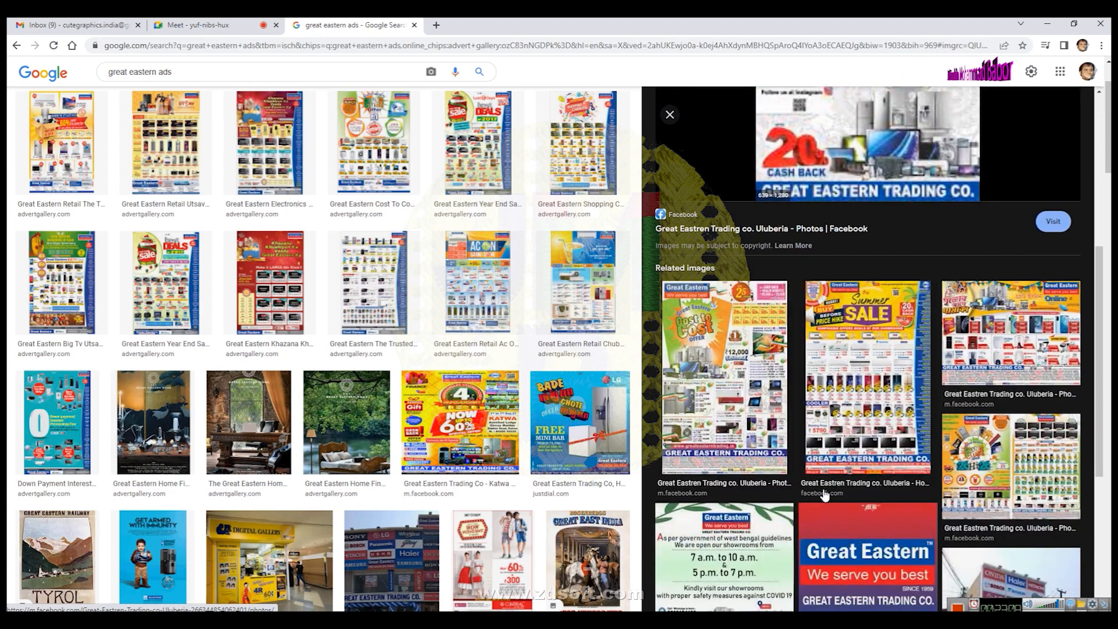
scroll(825, 495, "down", 3)
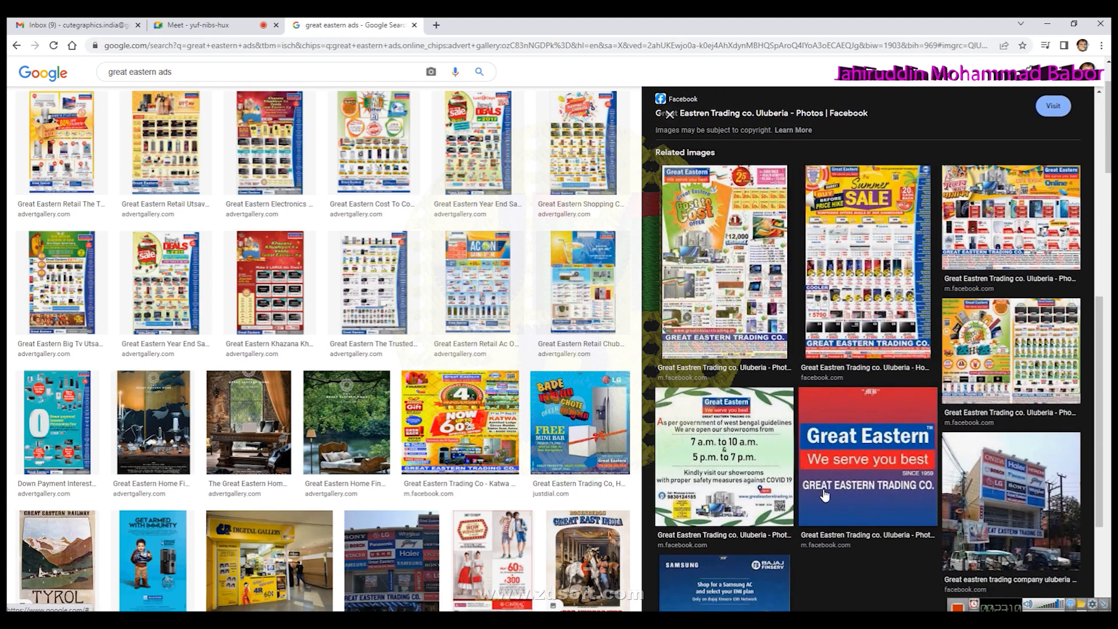
scroll(824, 495, "down", 1)
scroll(464, 480, "down", 3)
scroll(464, 480, "down", 4)
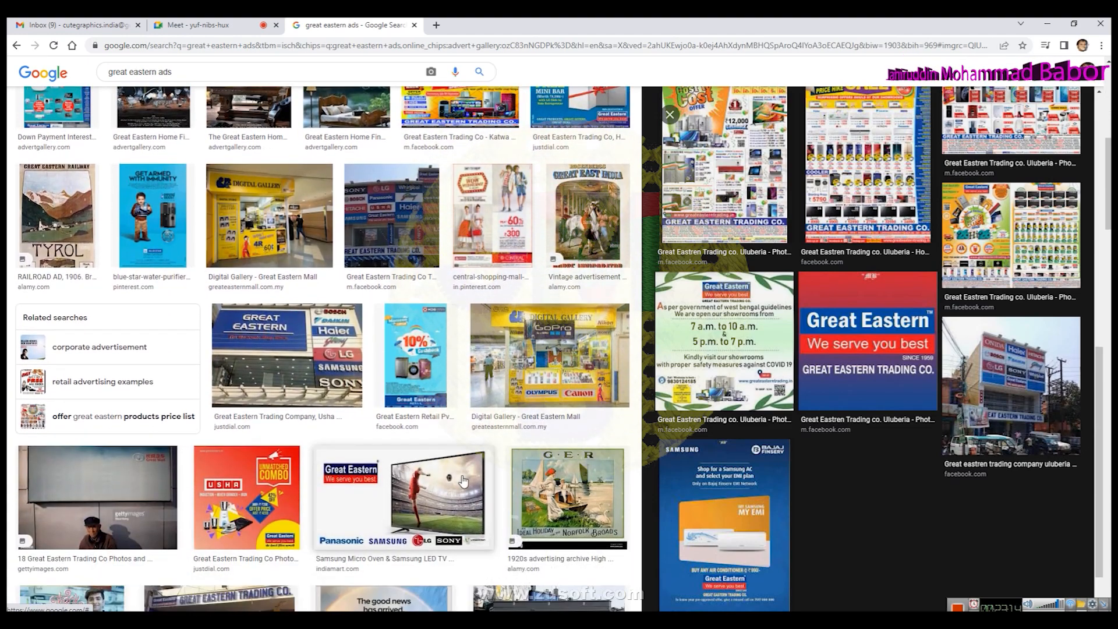
scroll(464, 480, "down", 4)
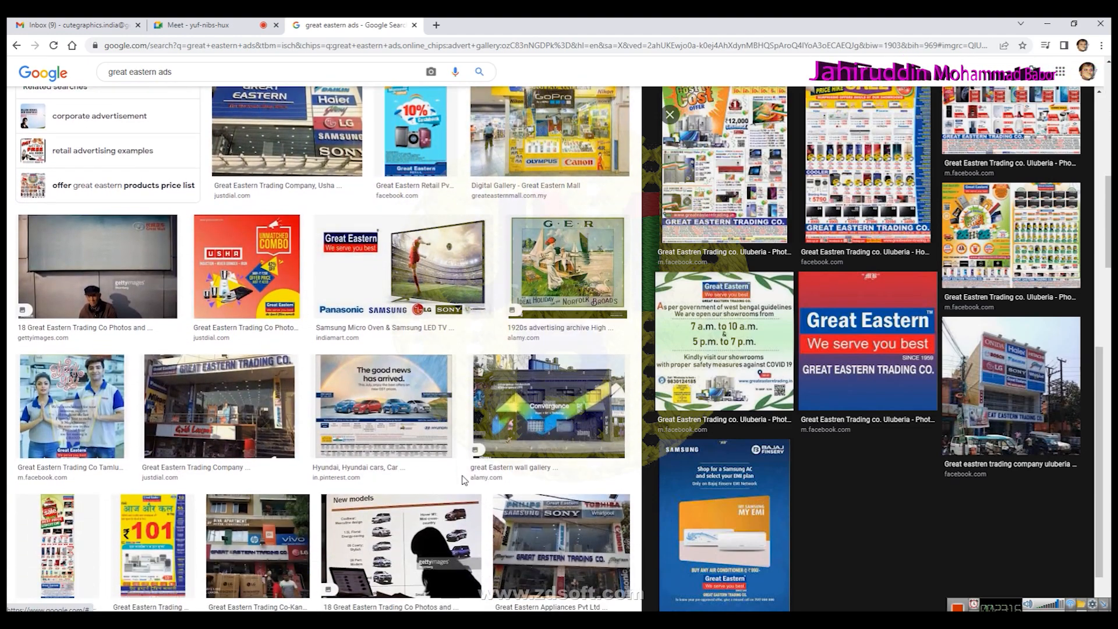
scroll(464, 480, "down", 5)
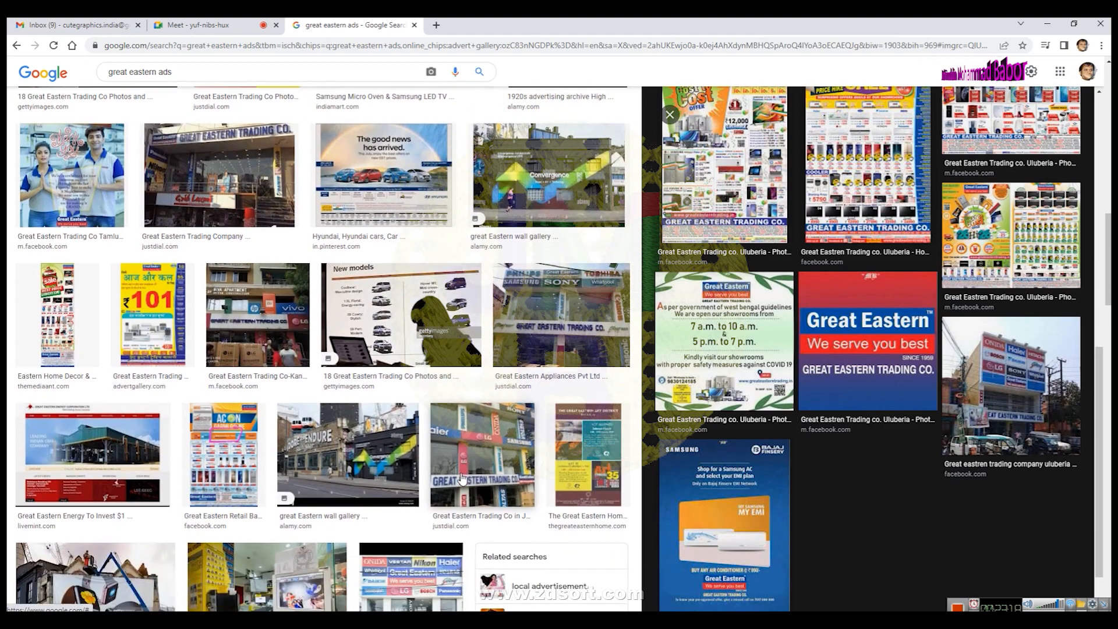
scroll(464, 480, "down", 5)
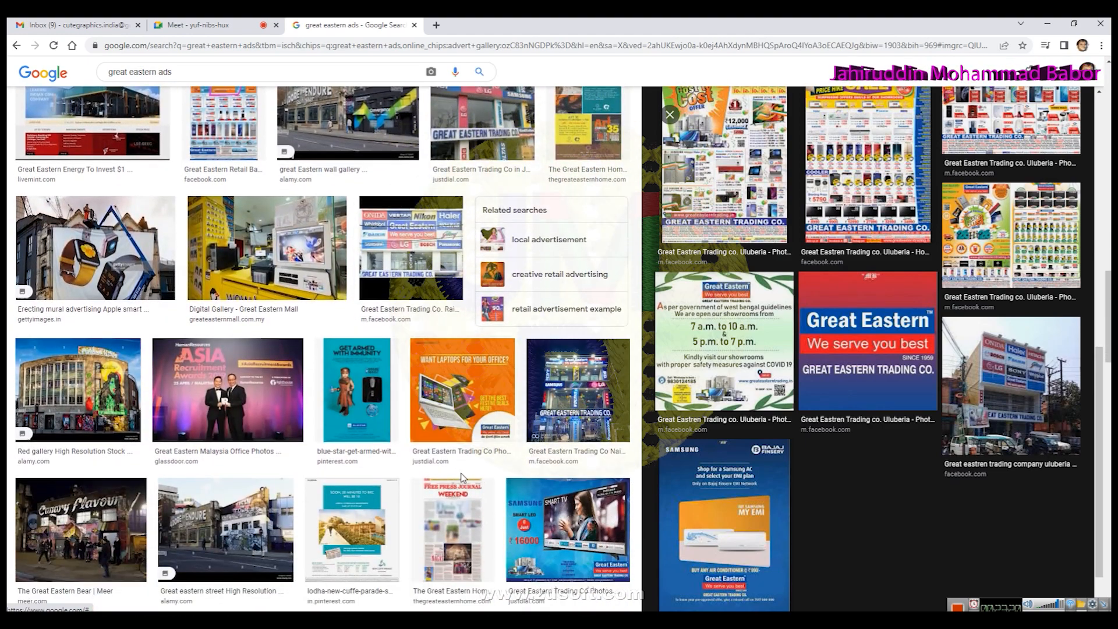
scroll(462, 479, "down", 1)
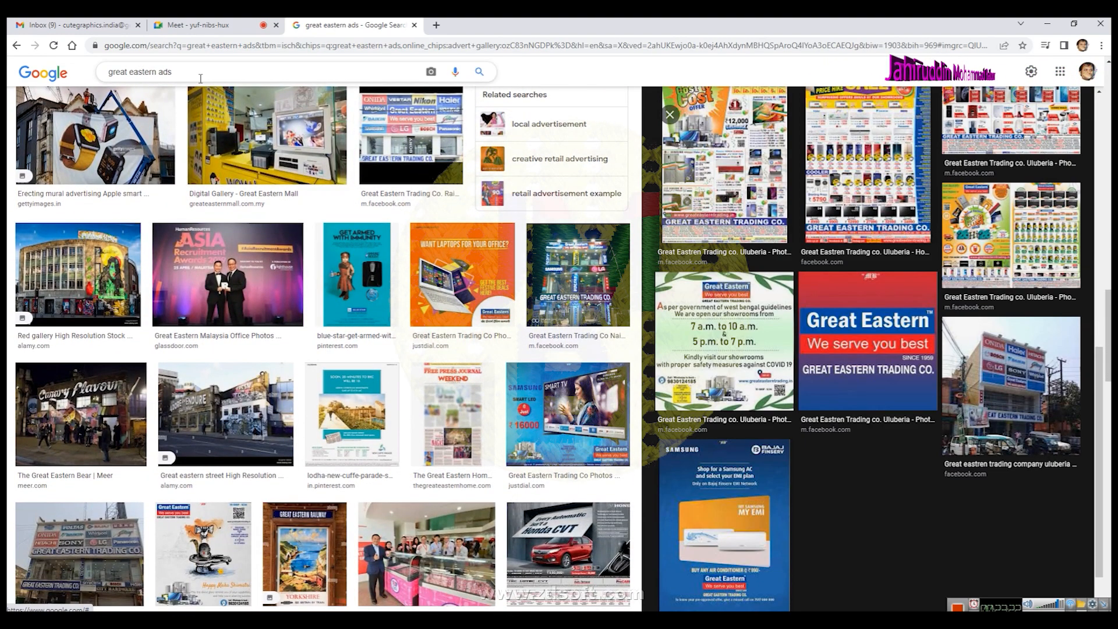
- Search Google Images for "dear lottery ad"
left_click(99, 73)
type("DEAR")
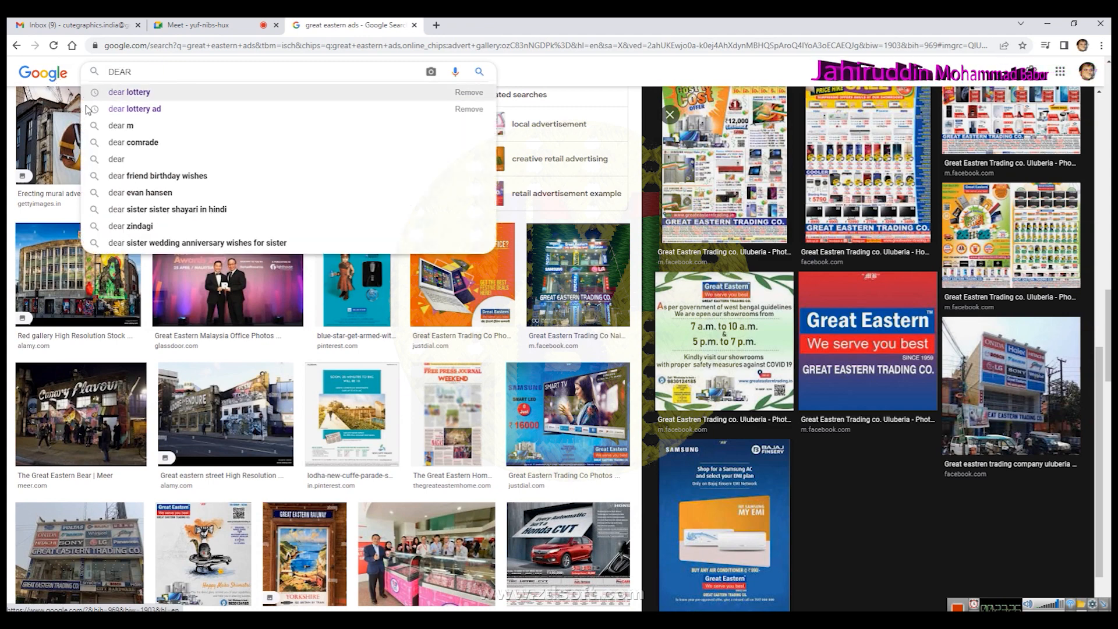
left_click(128, 98)
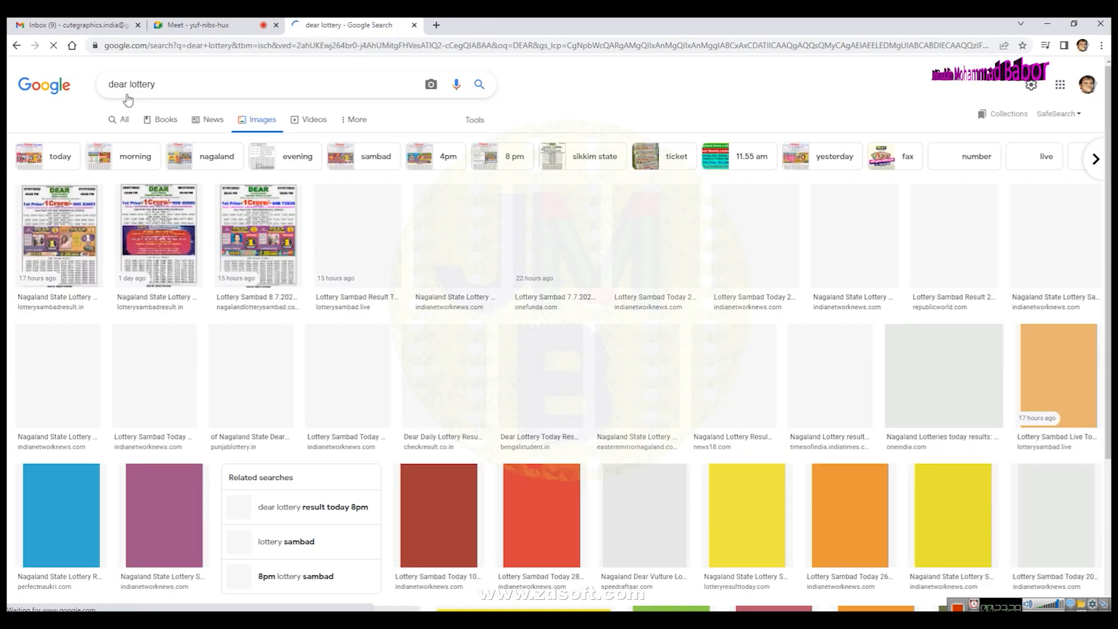
left_click(188, 83)
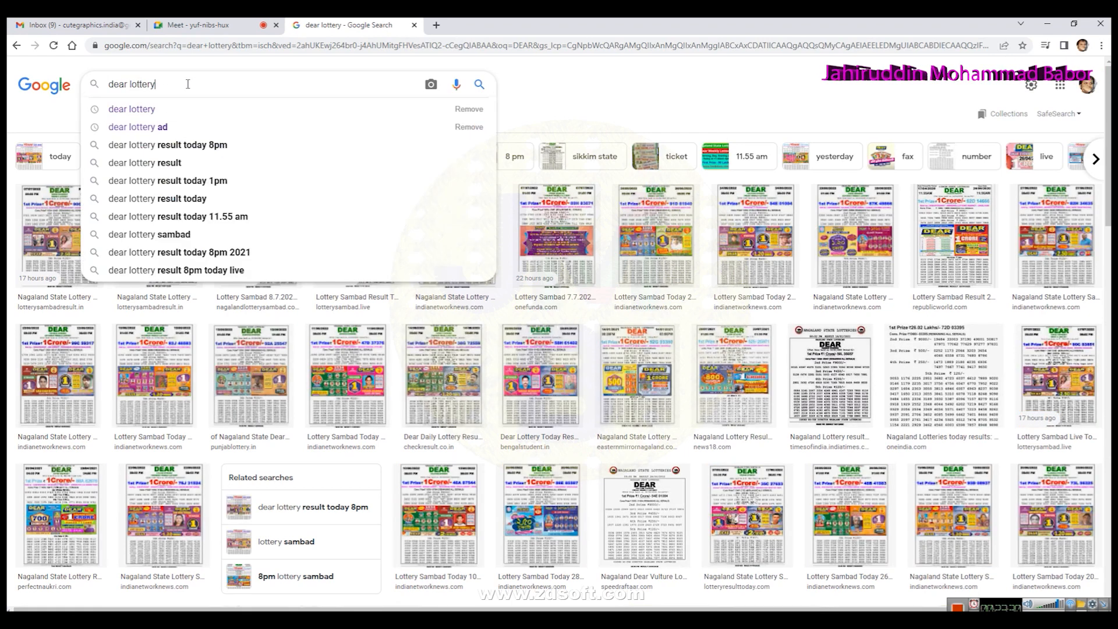
left_click(172, 130)
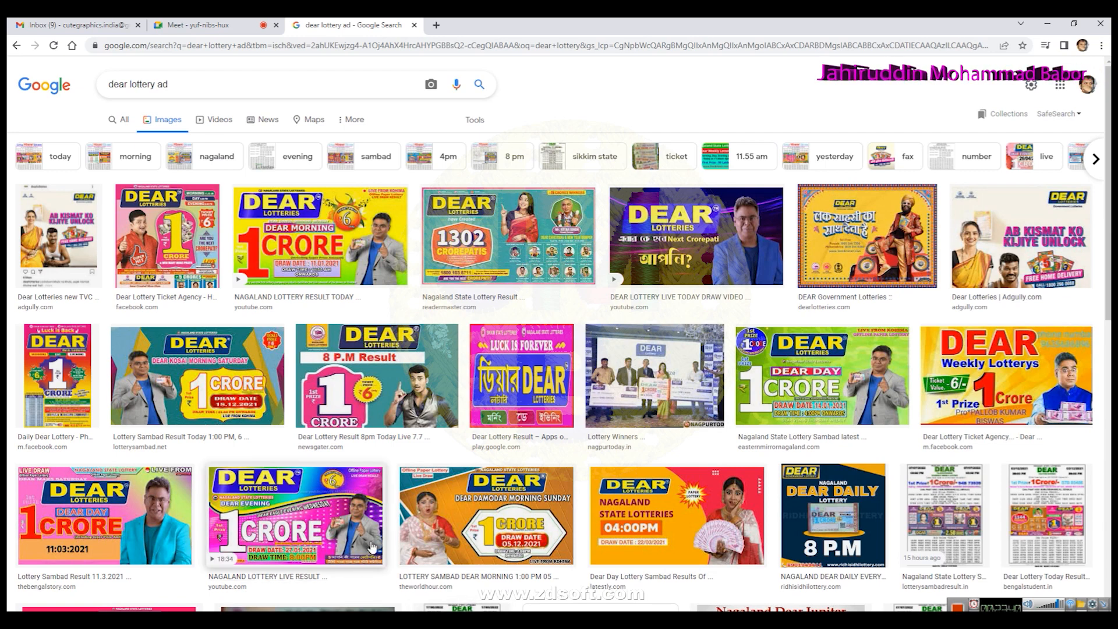
- Open the Dear Lotteries 8 P.M Result ad and the related Dear Evening 1 Crore ad to examine their lettering
left_click(373, 384)
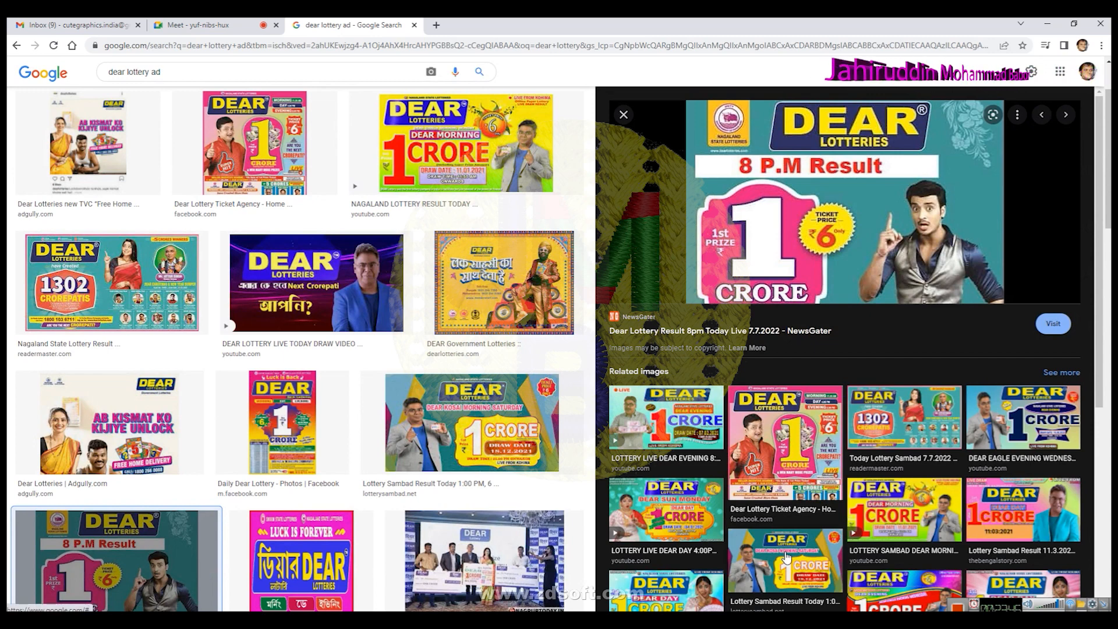
scroll(777, 507, "down", 2)
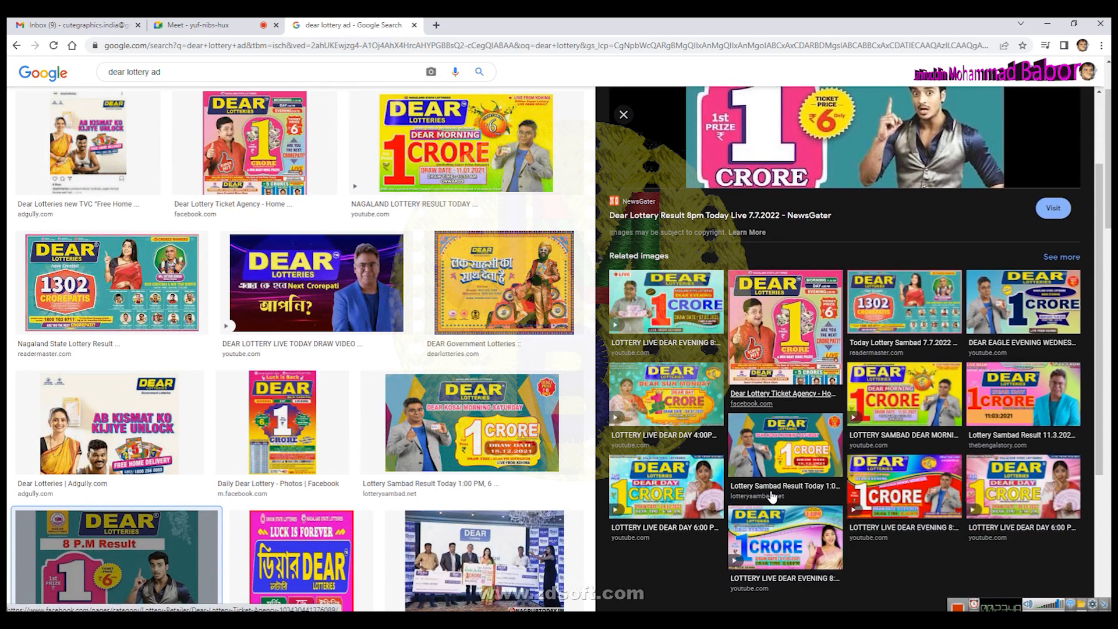
scroll(772, 496, "down", 2)
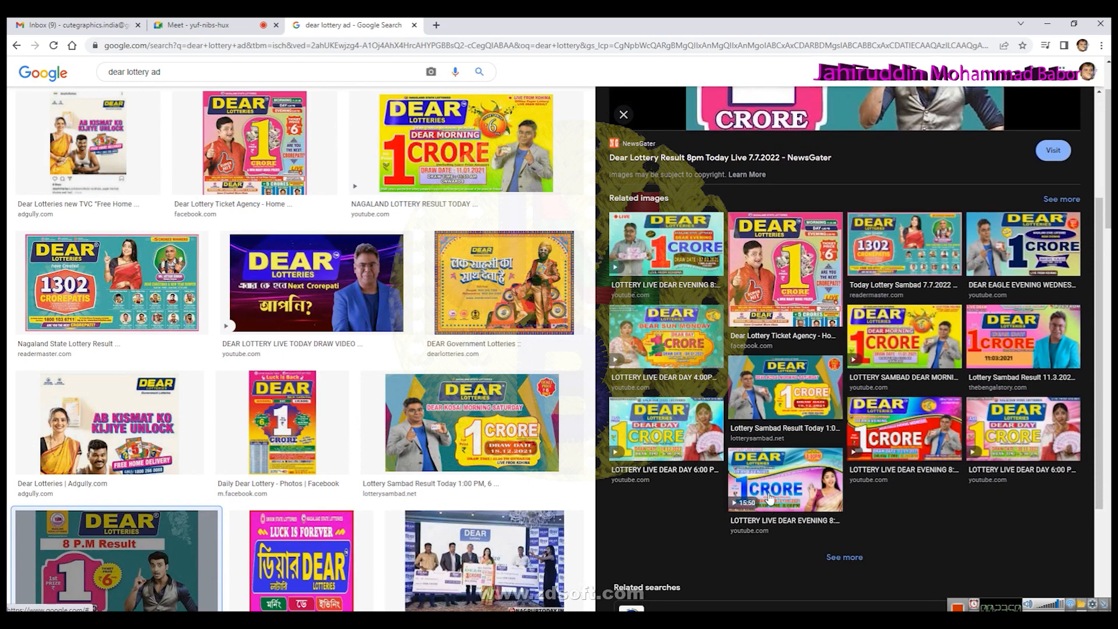
left_click(775, 467)
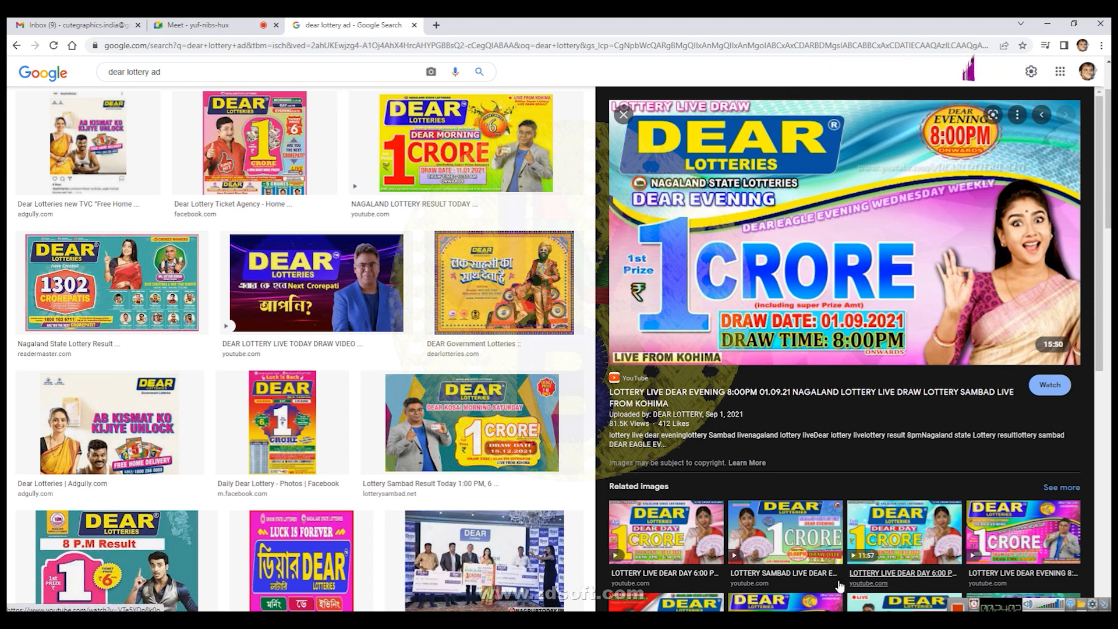
scroll(788, 570, "down", 1)
scroll(784, 558, "down", 2)
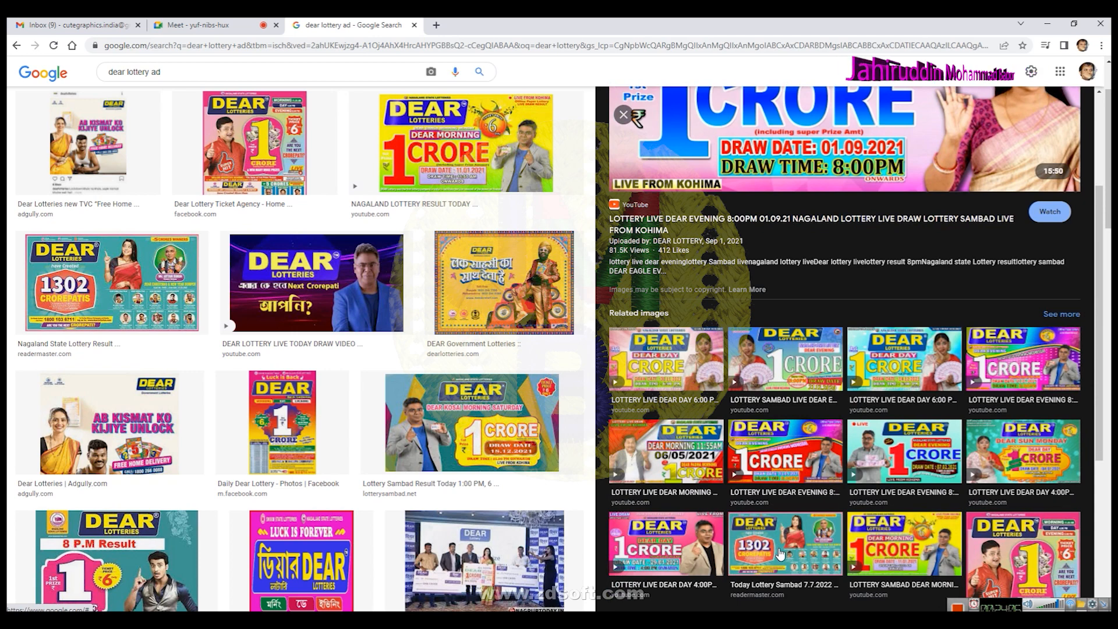
- Open the Dear Lotteries 1302 Crorepatis ad and look through its related images and further search results
left_click(773, 549)
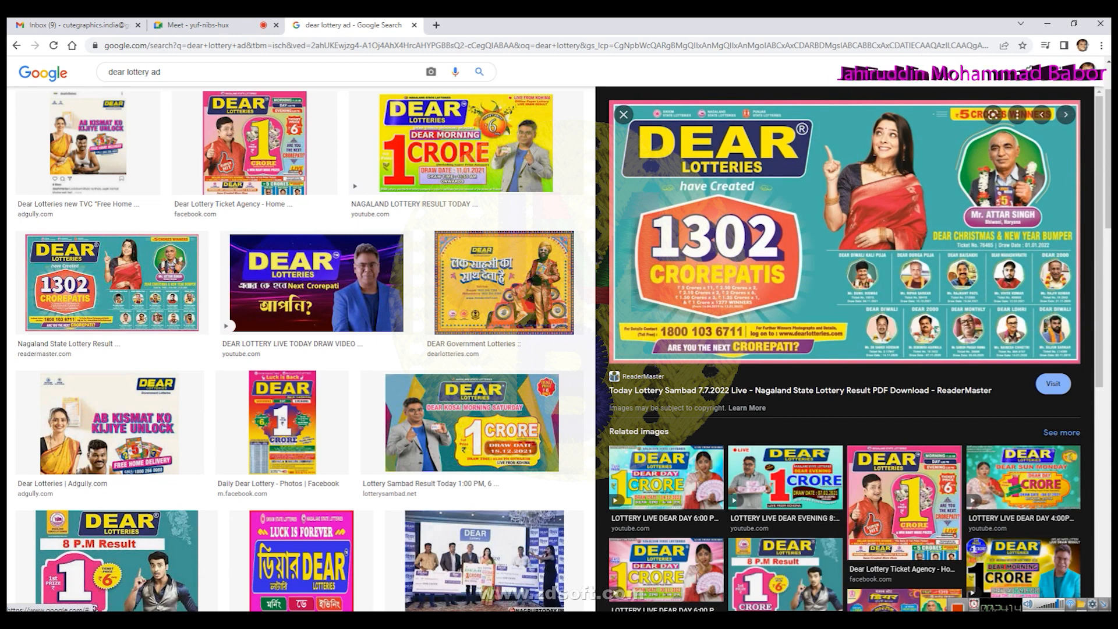
scroll(706, 591, "down", 4)
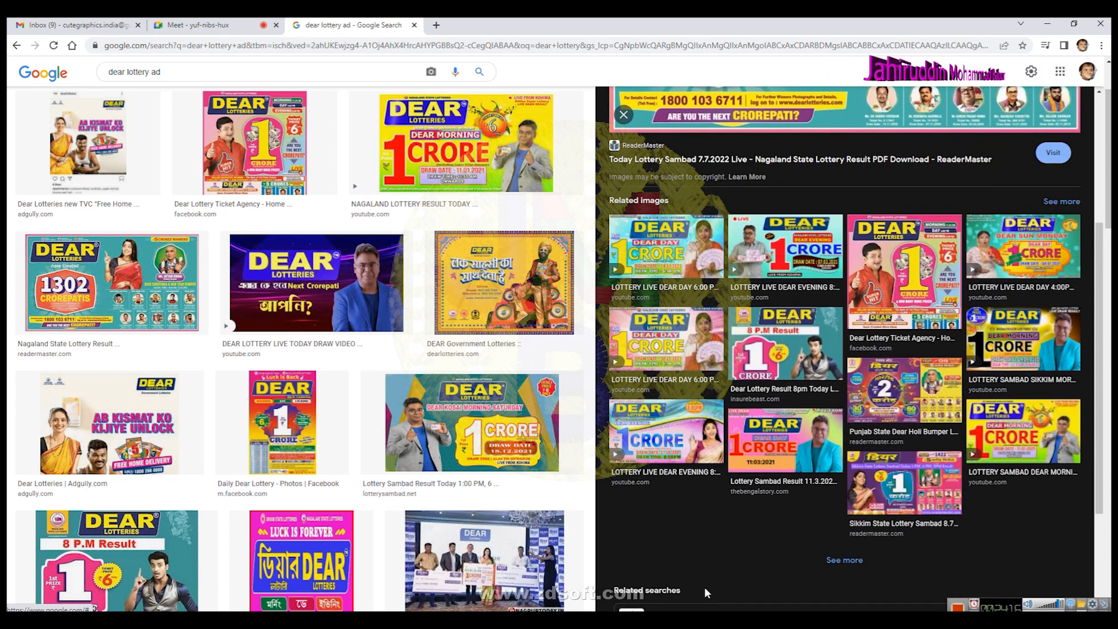
scroll(703, 586, "down", 1)
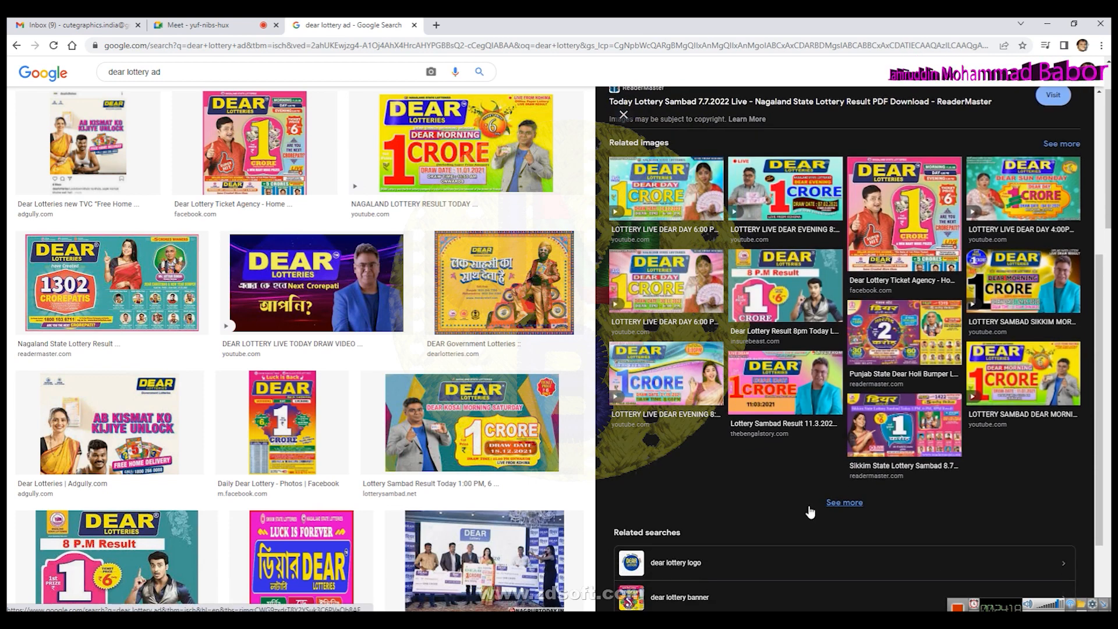
scroll(318, 453, "down", 5)
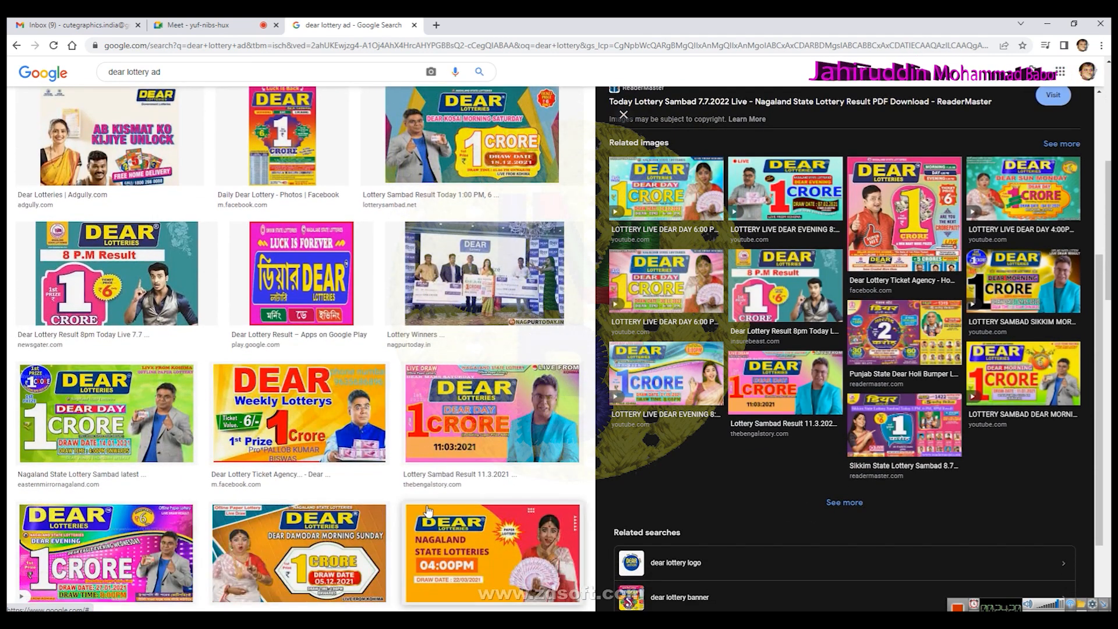
- Examine the Dear Weekly Lotterys ad and the Luck is Back Dear ad, and switch back to CorelDRAW
left_click(318, 453)
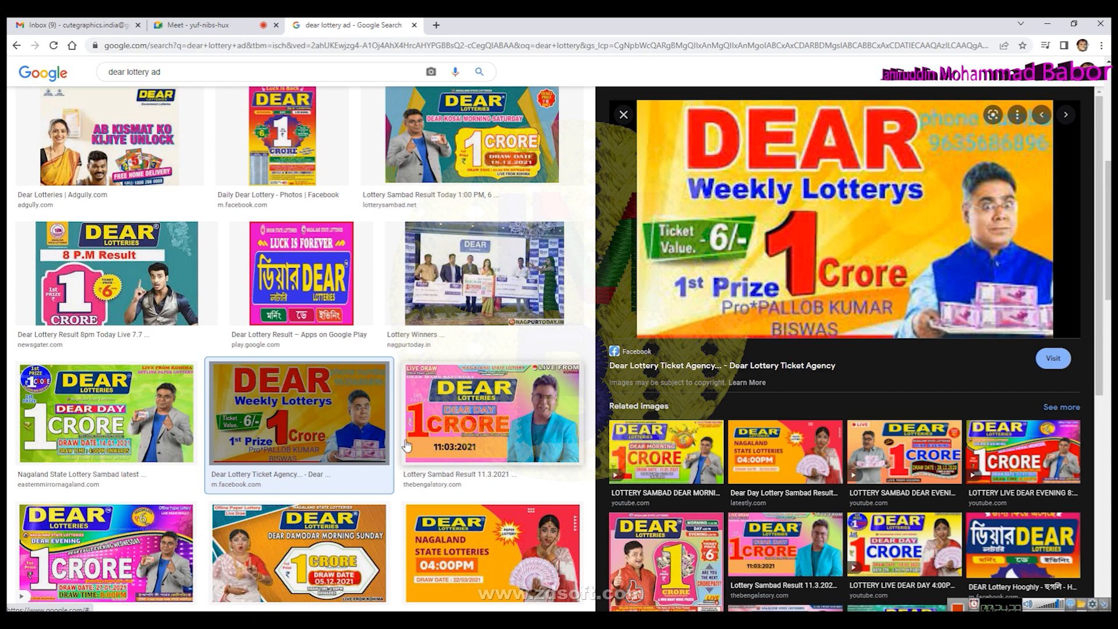
left_click(282, 137)
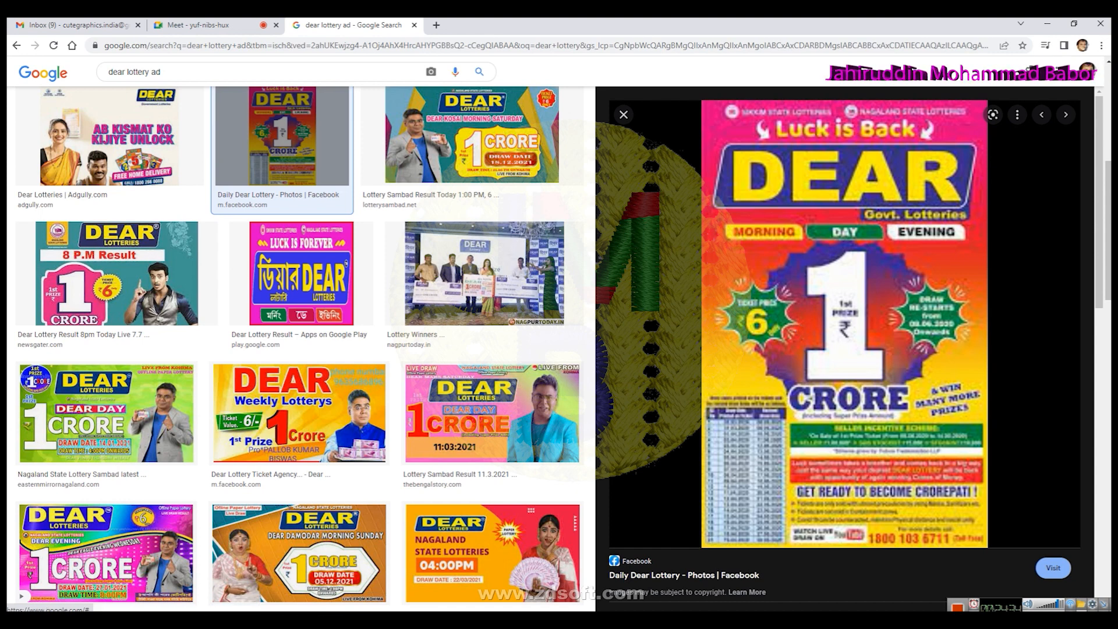
left_click(523, 574)
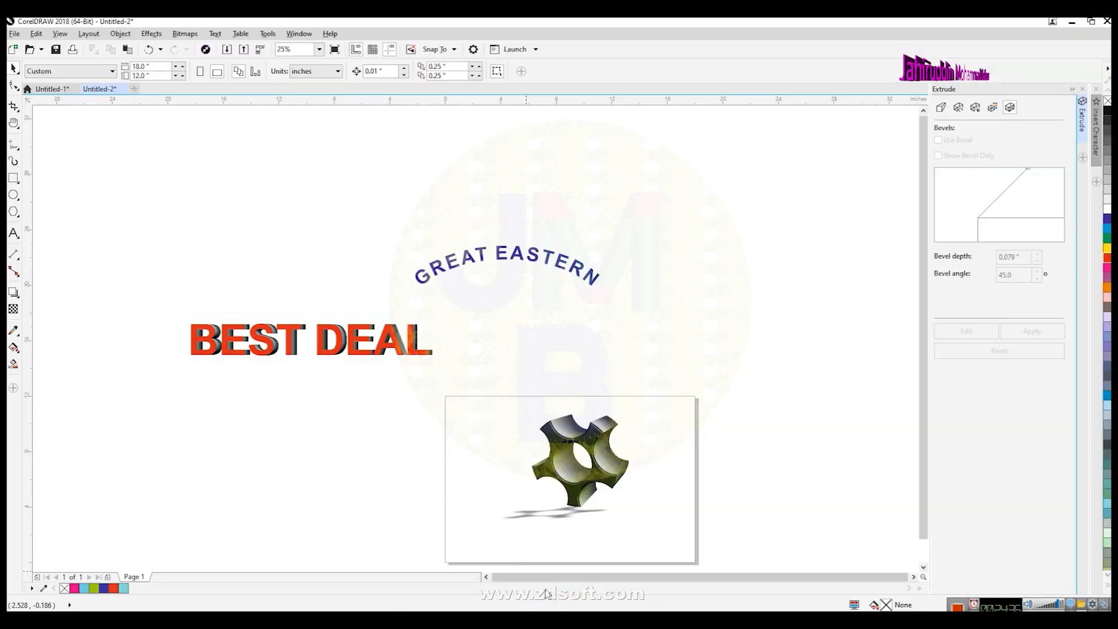
left_click(13, 195)
left_click_drag(236, 165, 323, 261)
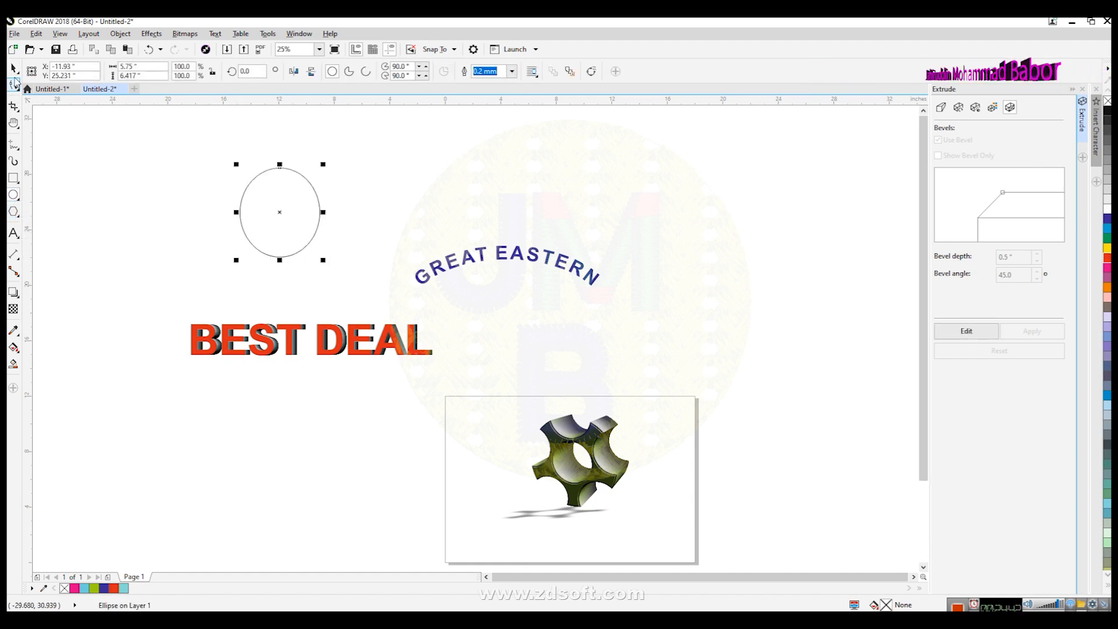
key("ctrl+z")
- Draw a five-sided polygon about 10.1 by 10.6 inches above the BEST DEAL text
left_click(14, 212)
mouse_move(260, 151)
left_mouse_down()
mouse_move(352, 263)
mouse_move(398, 279)
left_mouse_up()
left_click(359, 68)
left_click(359, 68)
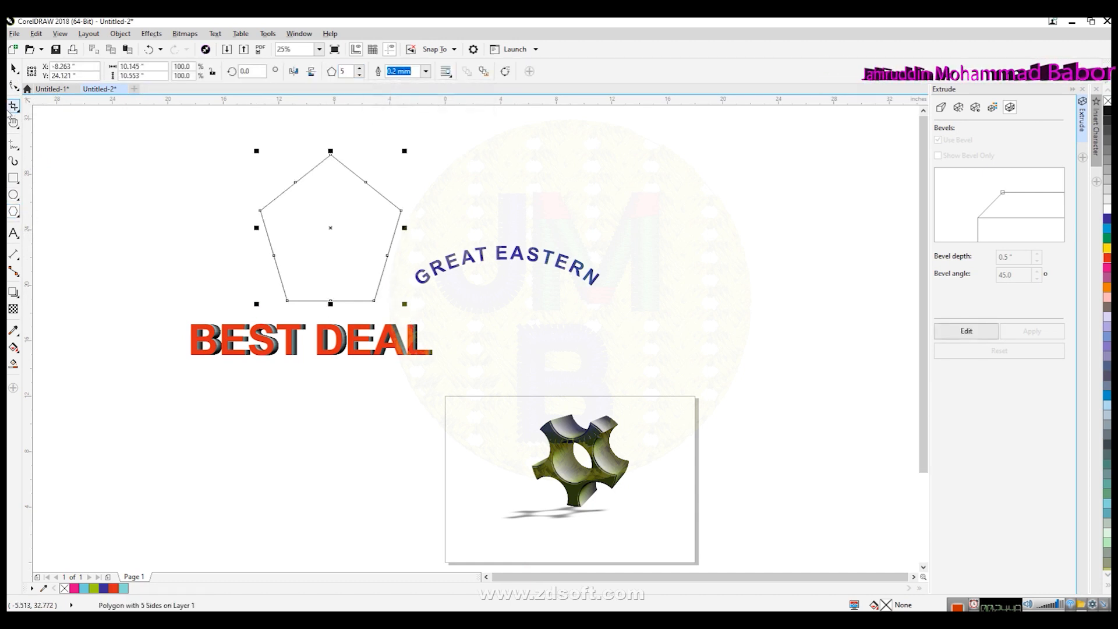
- Try reshaping the pentagon by pulling its edge node outward and moving the shape, and undo both changes
left_click(13, 86)
mouse_move(295, 184)
left_mouse_down()
mouse_move(312, 204)
mouse_move(283, 179)
left_mouse_up()
left_click(14, 69)
left_click(148, 182)
left_click_drag(385, 197, 361, 177)
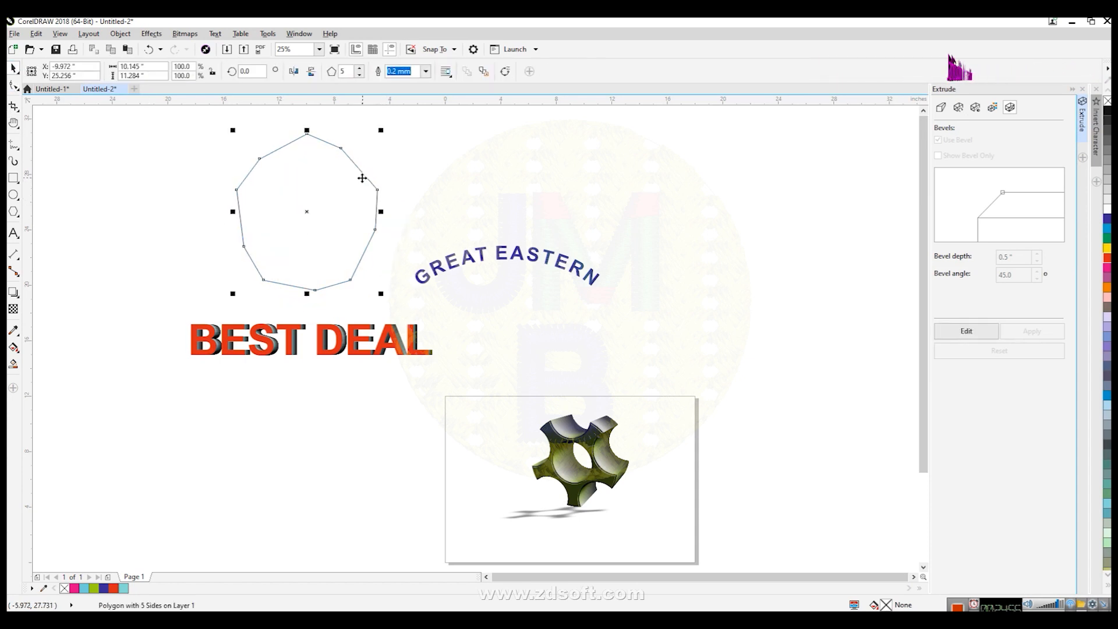
key("ctrl+z")
key("ctrl+z")
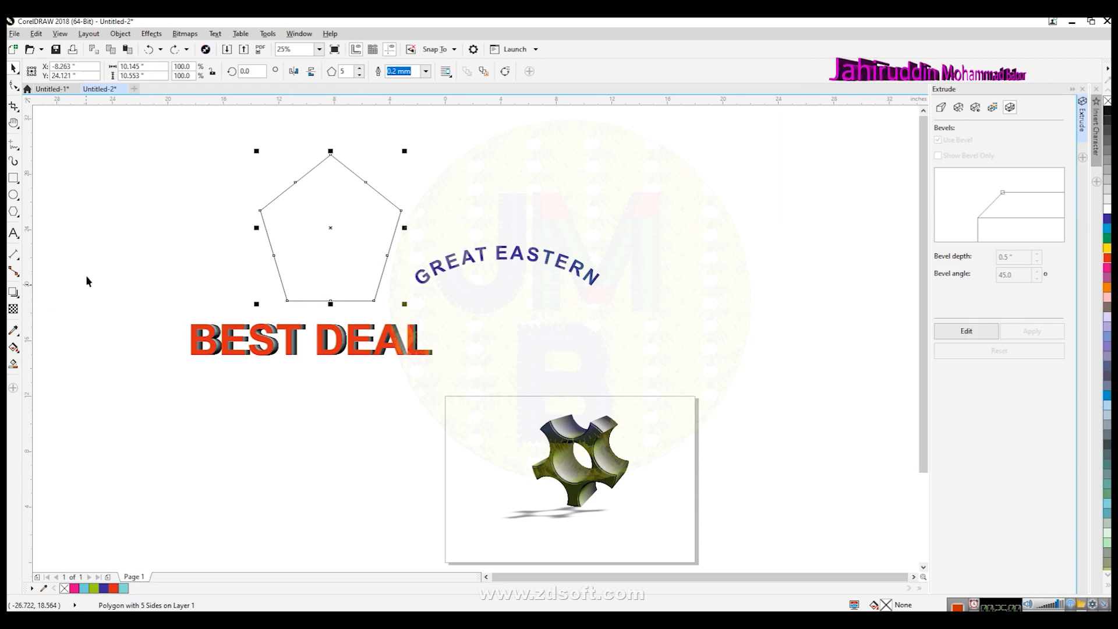
- Draw a rectangle about 12.2 by 16.8 inches beside the pentagon, overlapping the start of the BEST DEAL text
left_click(17, 182)
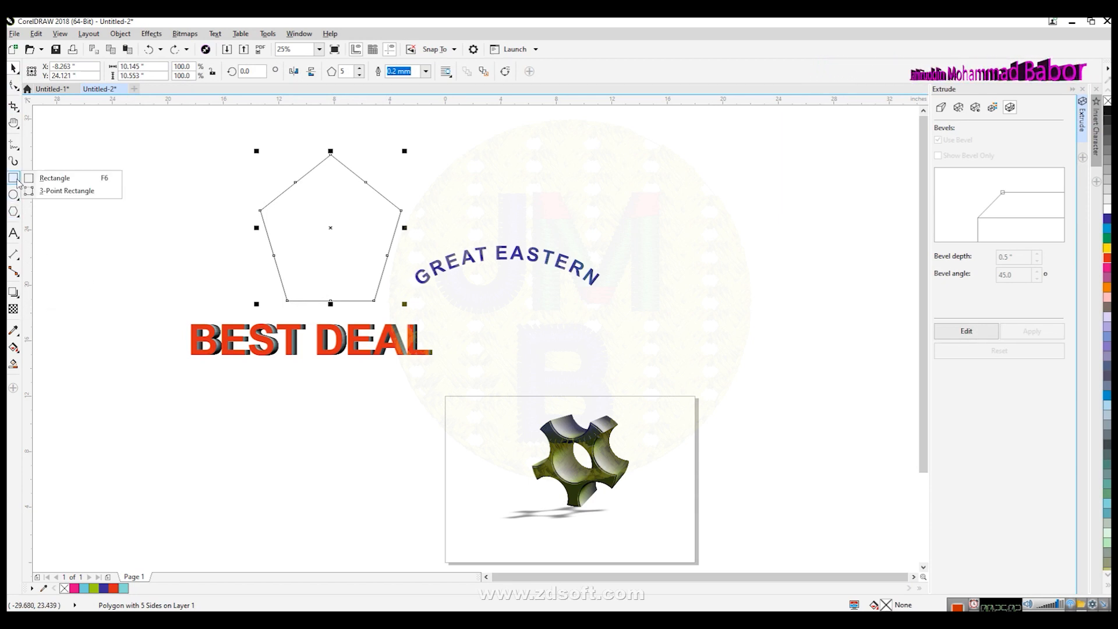
left_click(58, 178)
left_click_drag(78, 141, 249, 374)
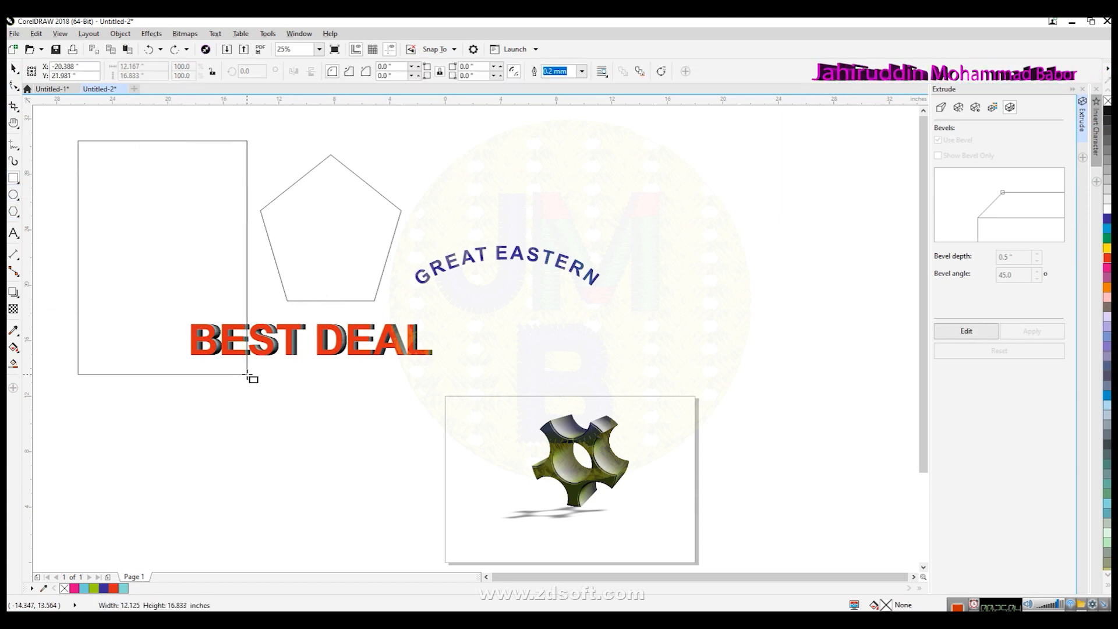
- Apply a contour to the tall rectangle and try the contour directions, ending with an outside contour
left_click(14, 293)
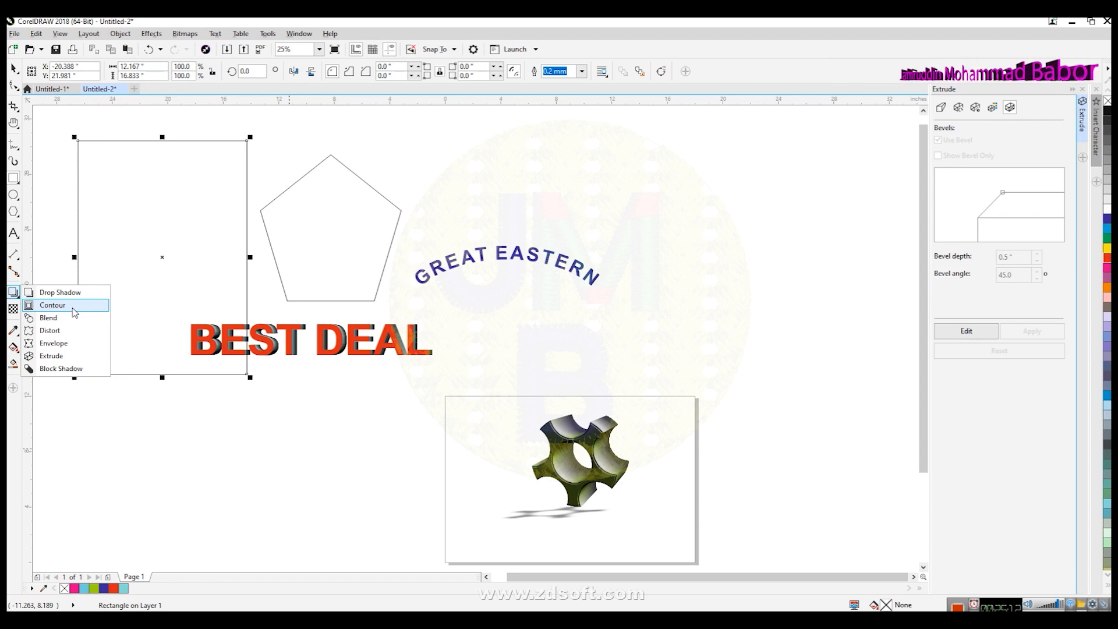
left_click(74, 305)
mouse_move(82, 149)
left_mouse_down()
mouse_move(90, 157)
mouse_move(82, 149)
left_mouse_up()
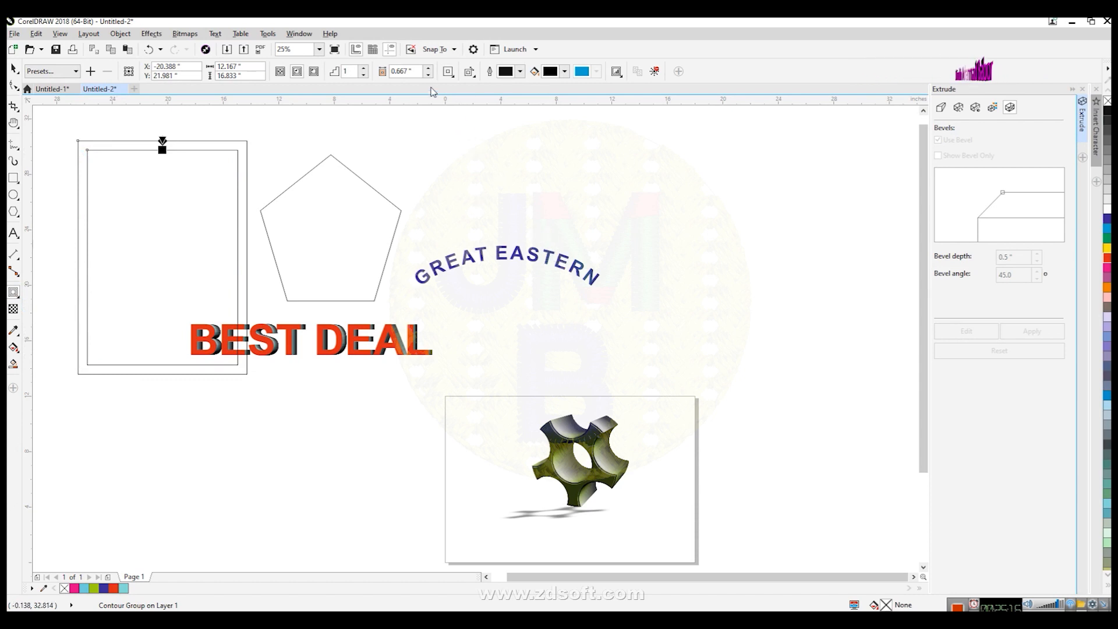
left_click(313, 71)
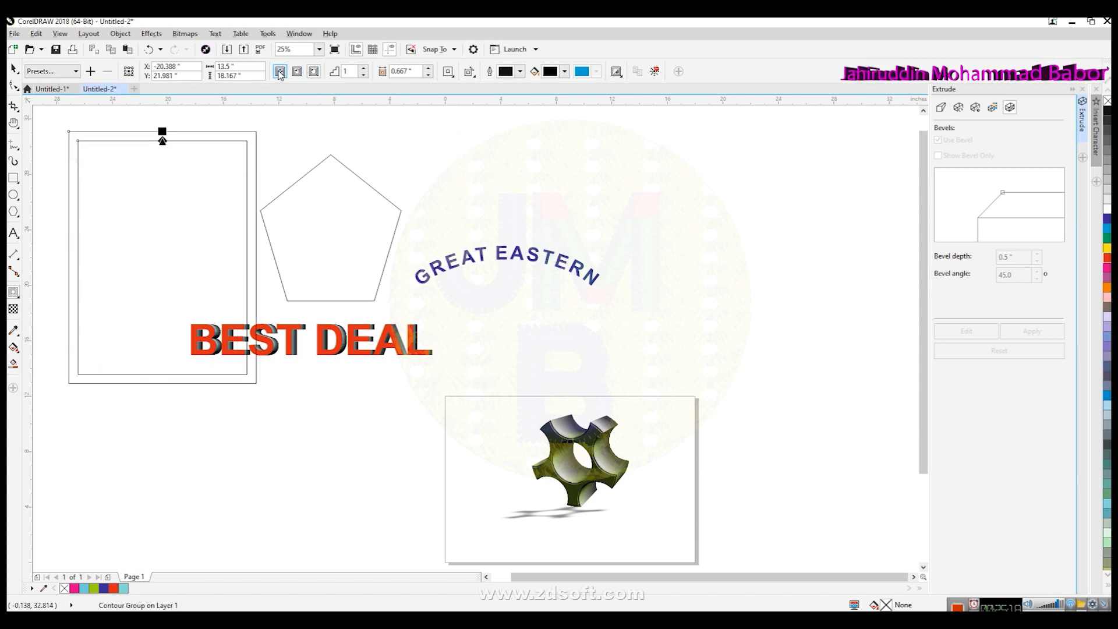
left_click(280, 71)
left_click(297, 71)
left_click(314, 71)
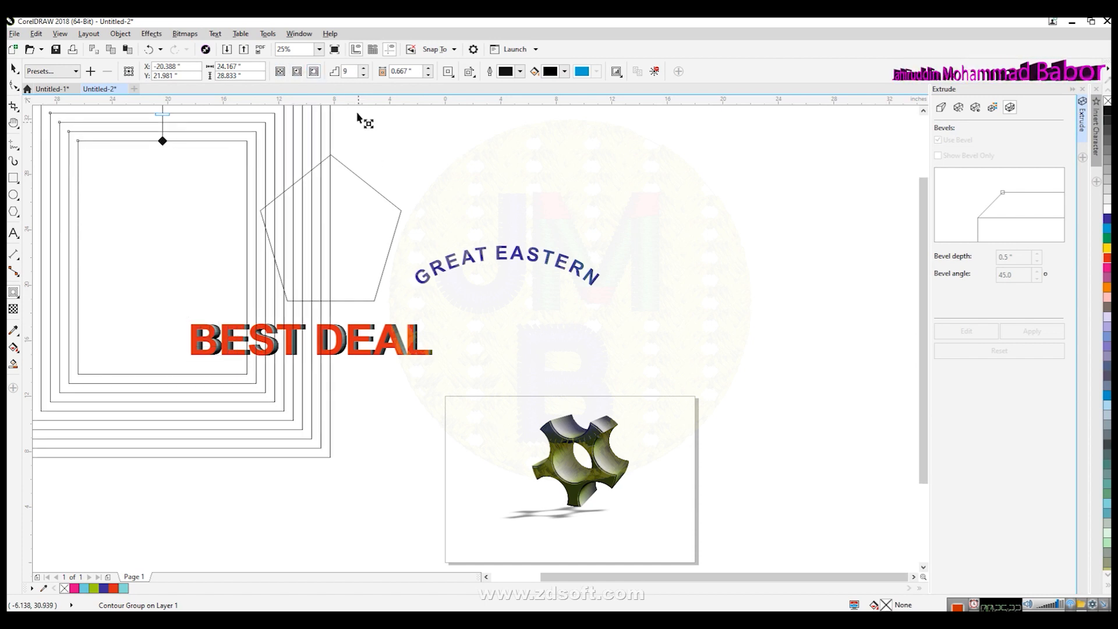
- Reduce the rectangle's contour to 4 steps and its contour offset to 0.457 inches
left_click(363, 74)
left_click(363, 75)
left_click(363, 74)
left_click(363, 75)
left_click(364, 75)
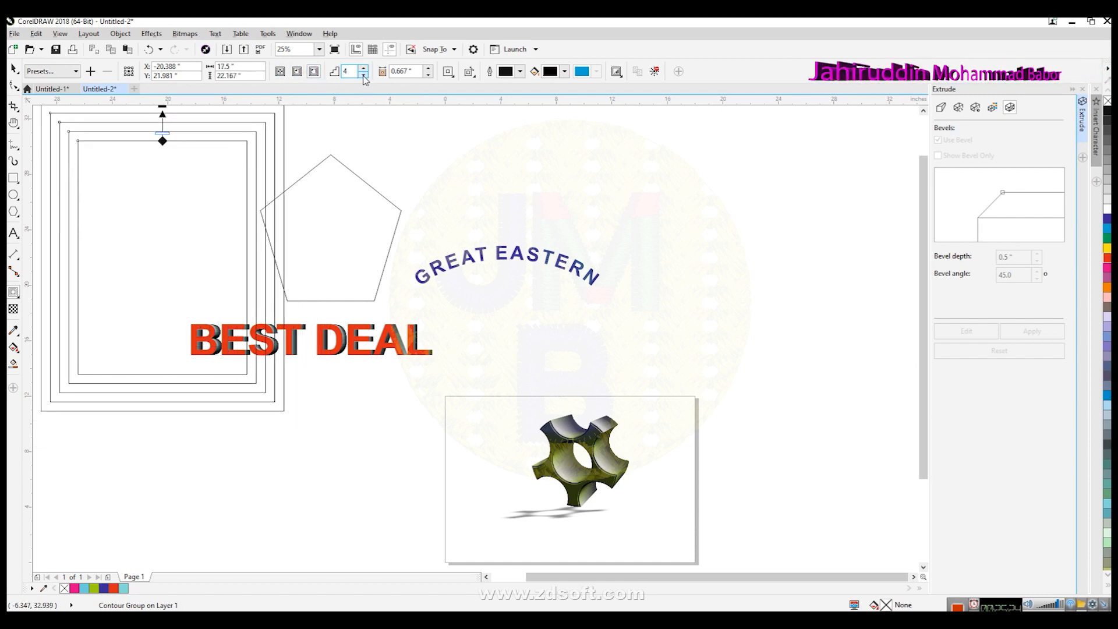
left_click(428, 74)
left_click(427, 74)
left_click(427, 75)
left_click(428, 75)
left_click(428, 74)
left_click(427, 74)
left_click(428, 75)
left_click(428, 74)
left_click(427, 75)
left_click(427, 74)
left_click(428, 75)
- Try the Flow Outward contour preset on the rectangle and replace it with the Flow Inward preset
left_click(64, 71)
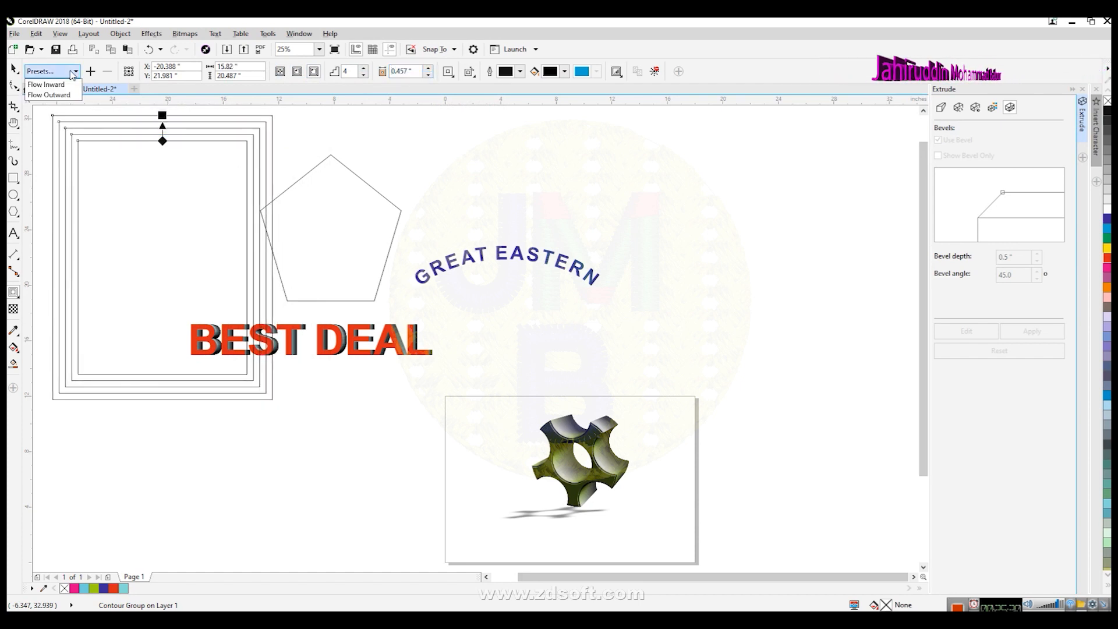
left_click(49, 95)
left_click(64, 71)
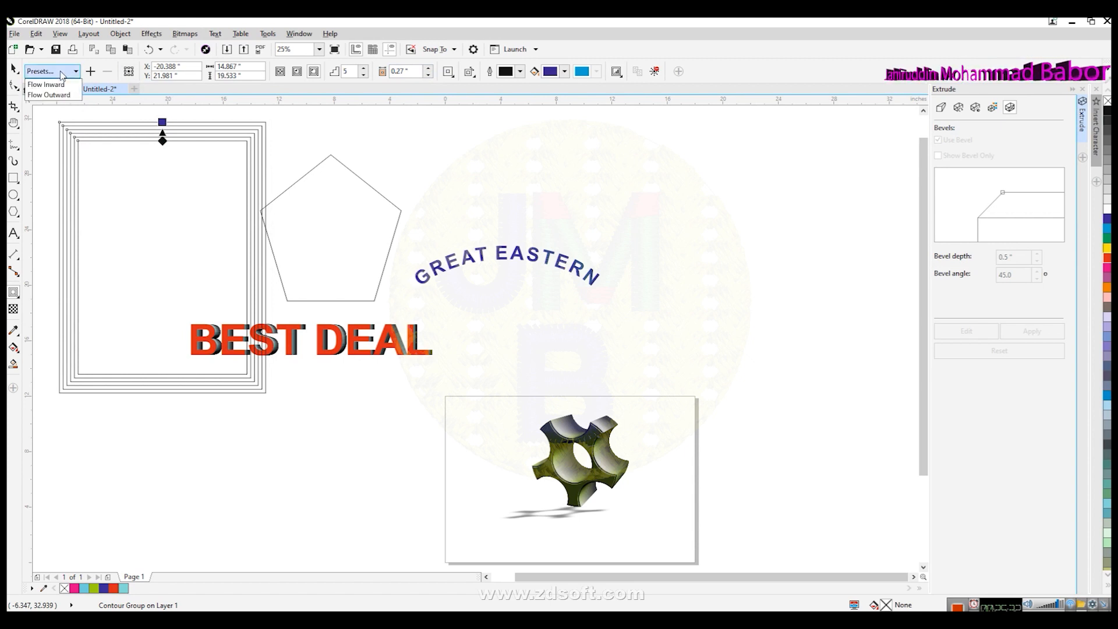
left_click(61, 86)
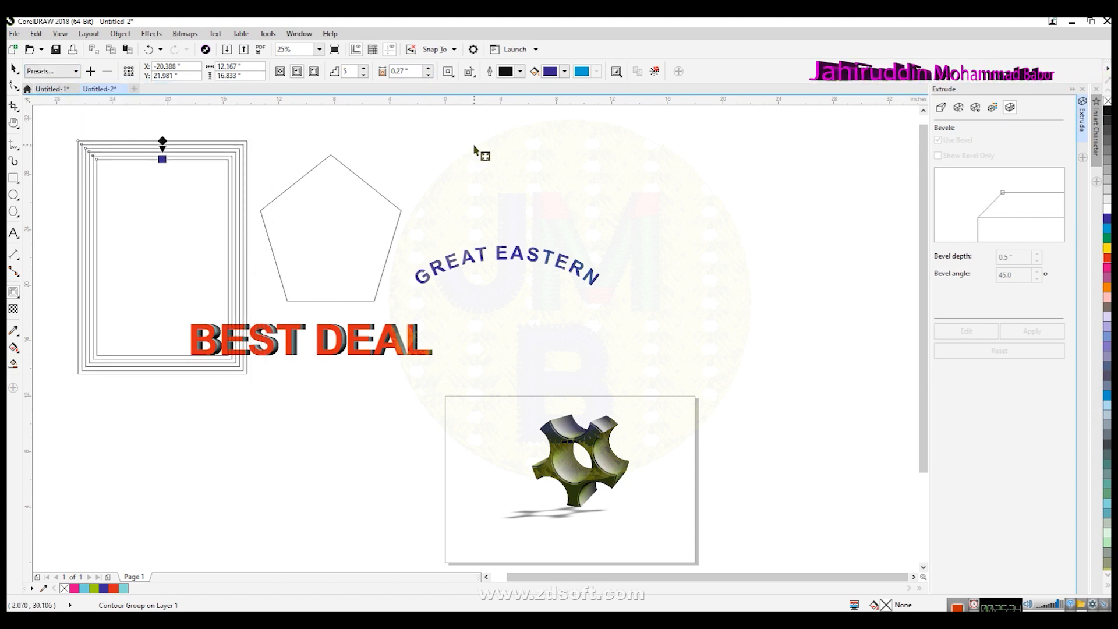
- Try a different color progression on the rectangle's contour and set it to Linear Contour Colors
left_click(473, 75)
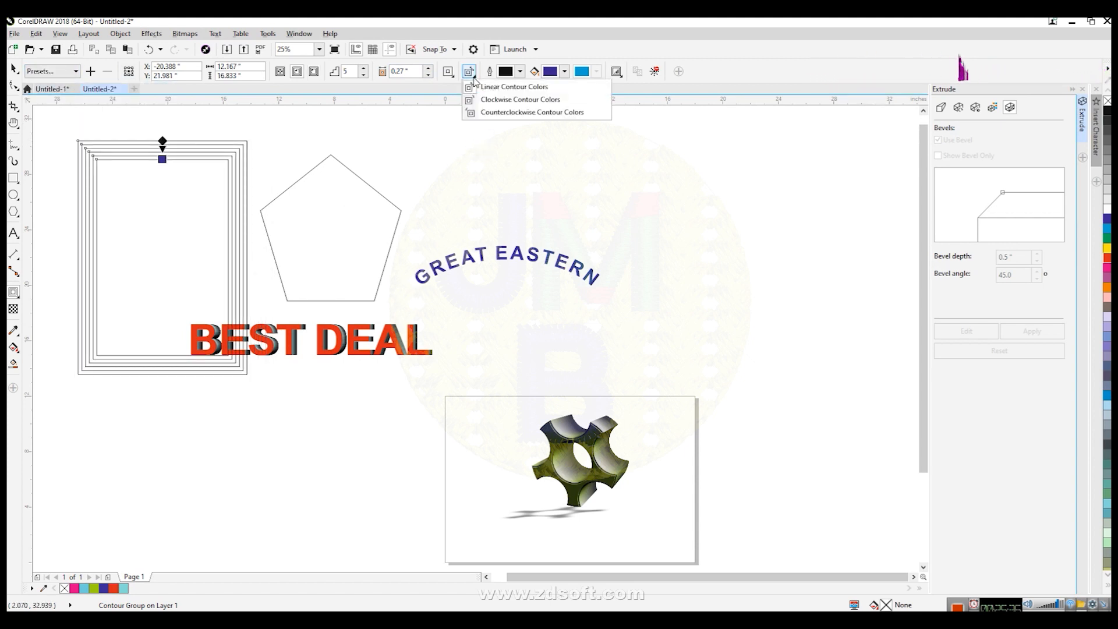
left_click(487, 106)
left_click(471, 71)
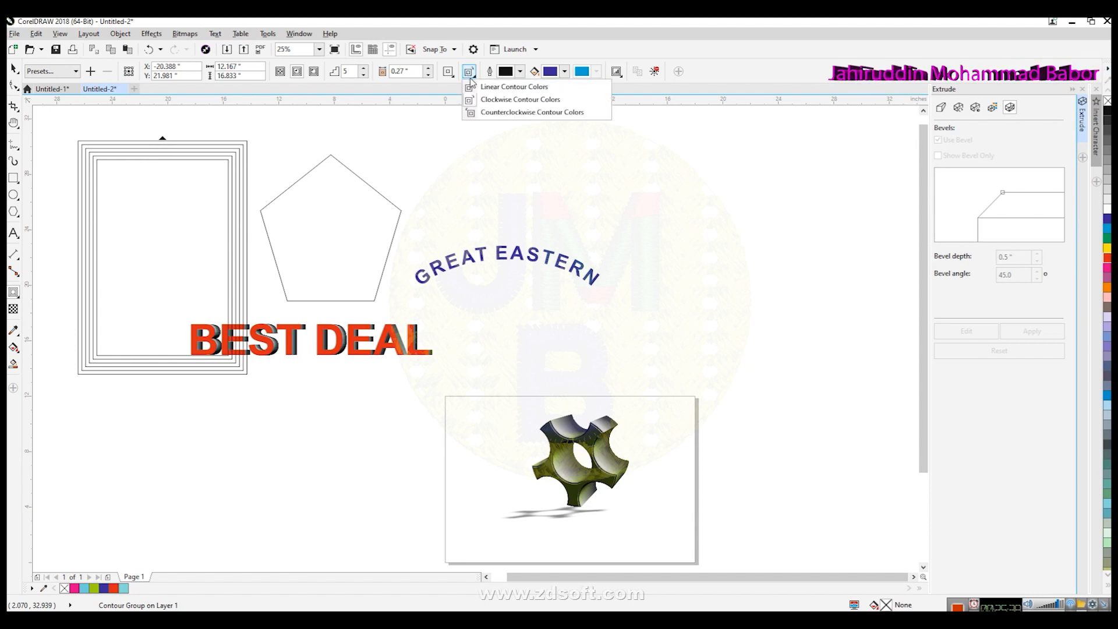
left_click(489, 84)
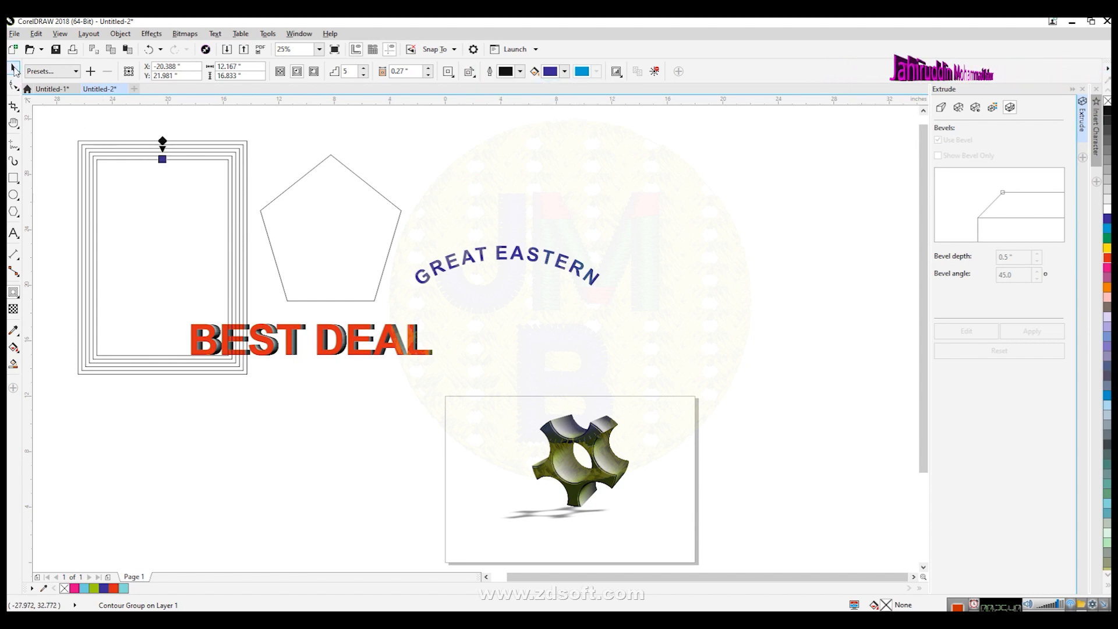
- Deselect the contour and draw a rectangle about 15 by 8.8 inches above the end of the GREAT EASTERN text
left_click(345, 137)
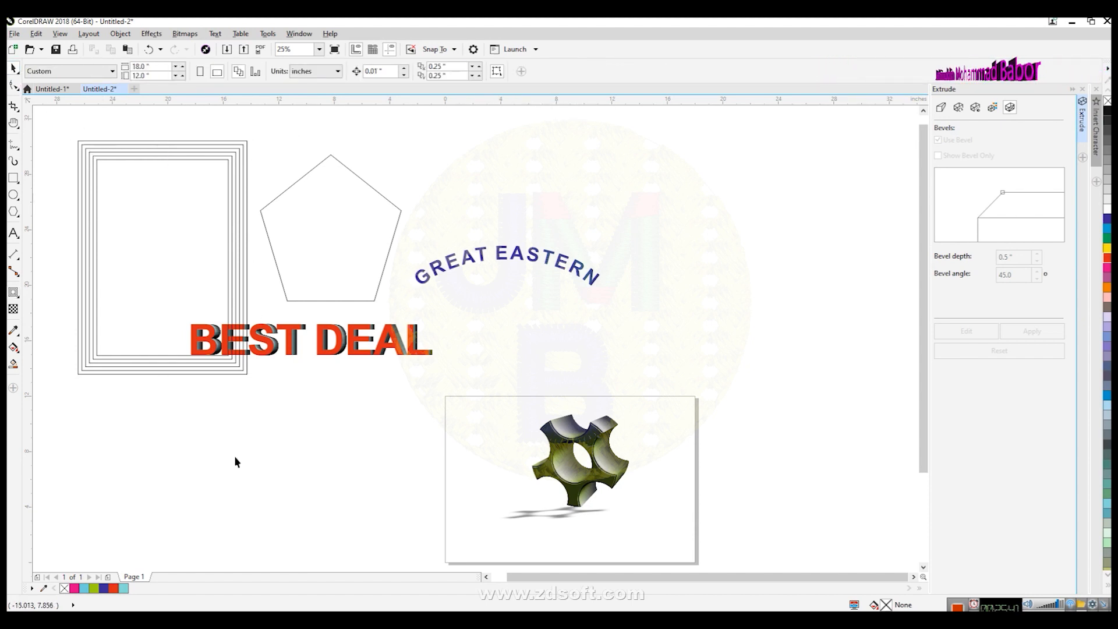
left_click(13, 177)
left_click_drag(583, 145, 791, 266)
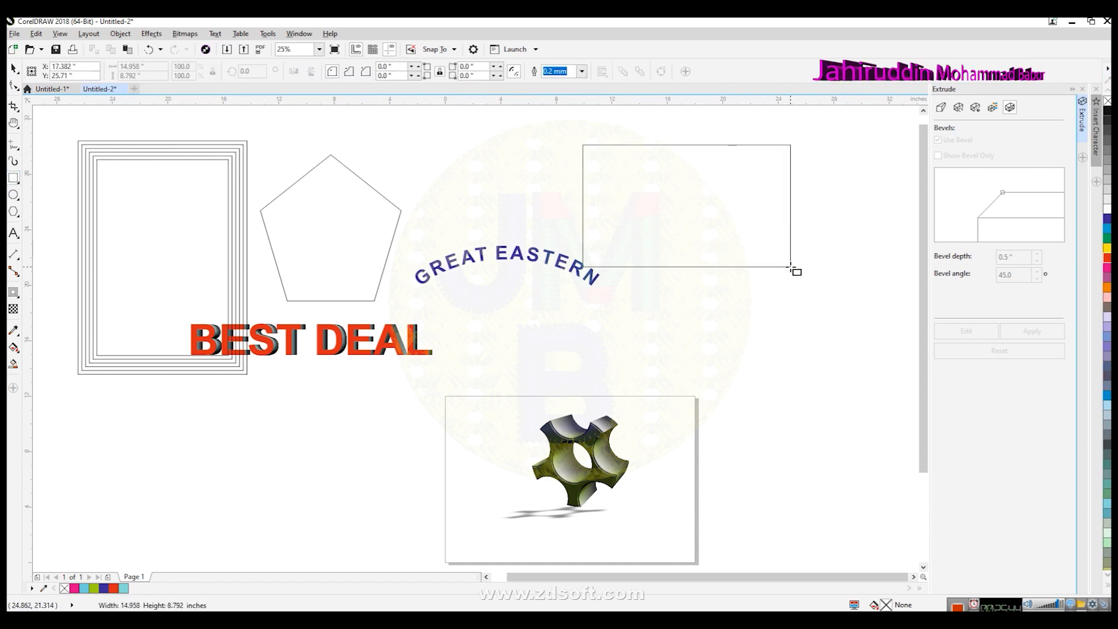
- Switch to Chrome and examine the Dear Damodar Morning Sunday and Dear Mercury Wednesday ads in the dear lottery ad results
mouse_move(499, 619)
left_click(438, 577)
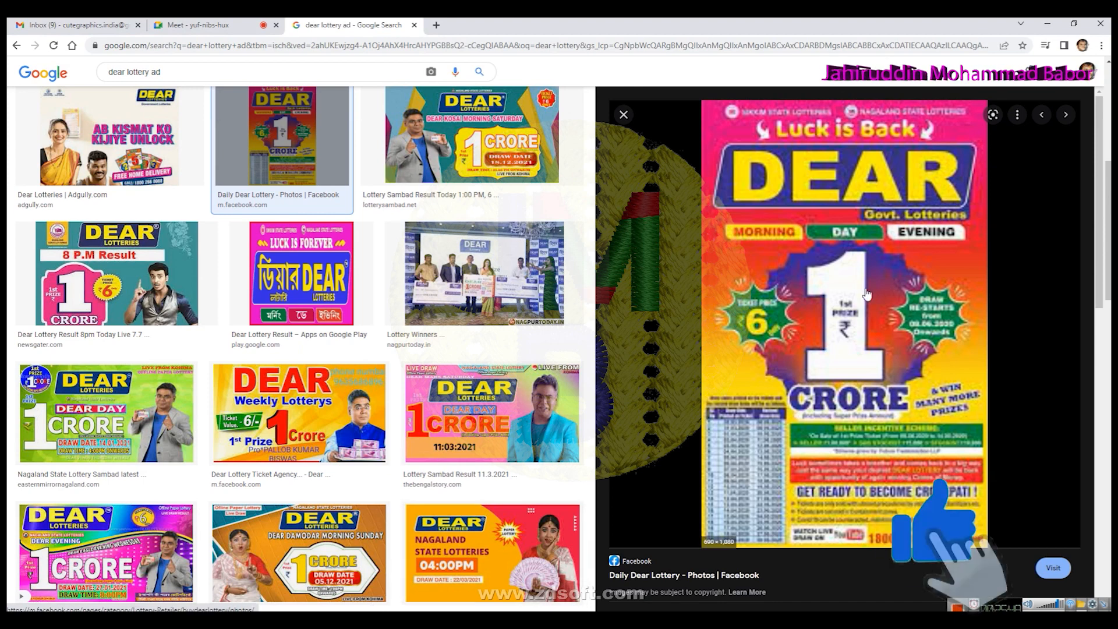
left_click(365, 556)
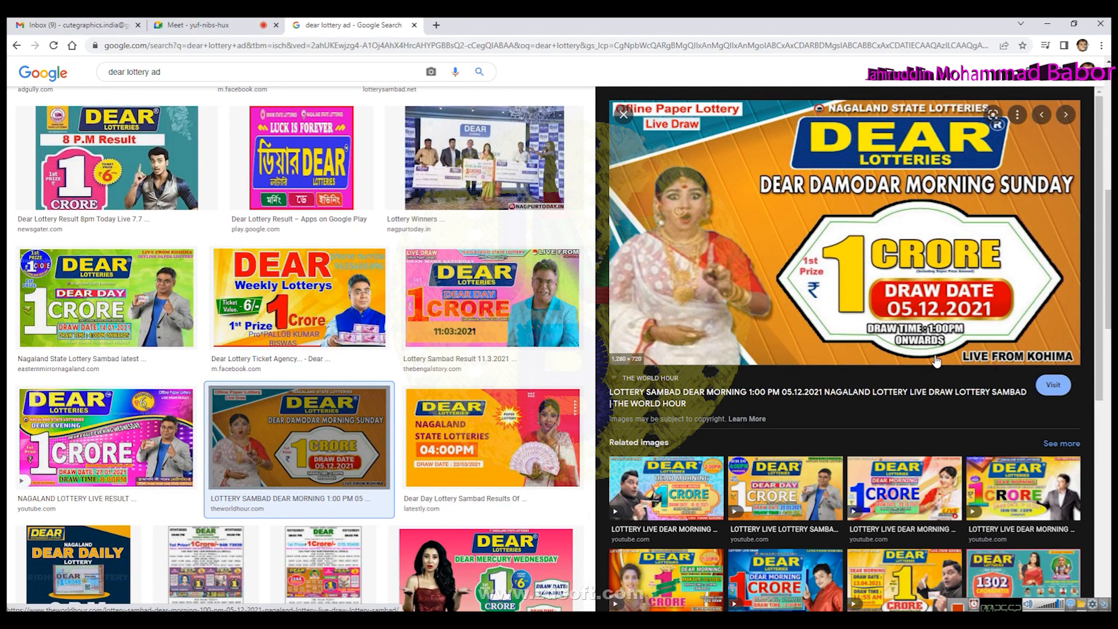
left_click(486, 568)
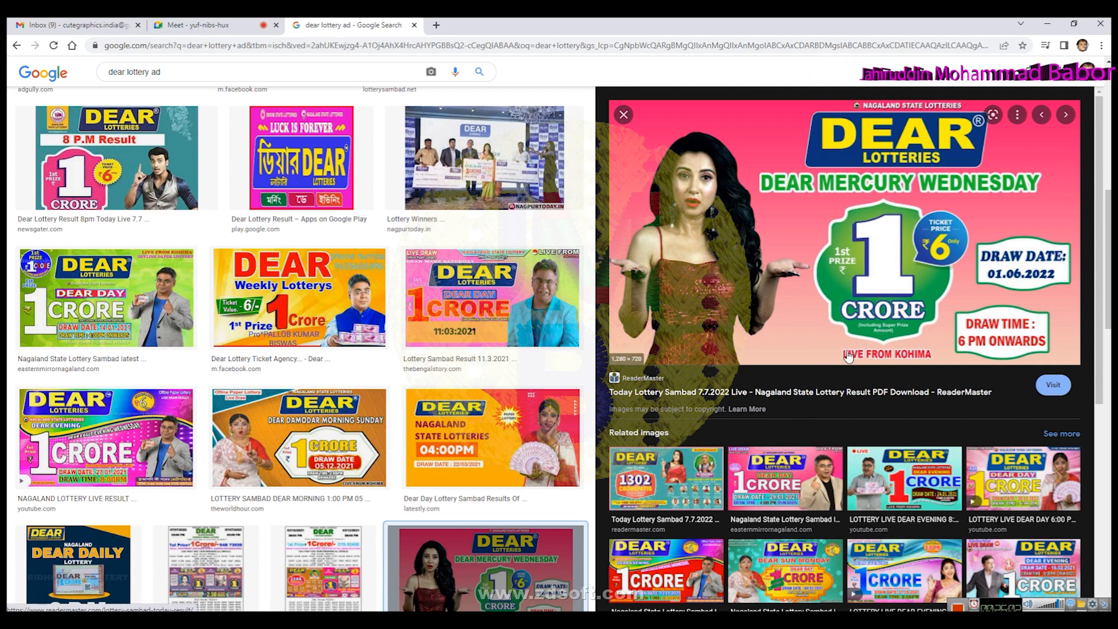
scroll(772, 529, "down", 3)
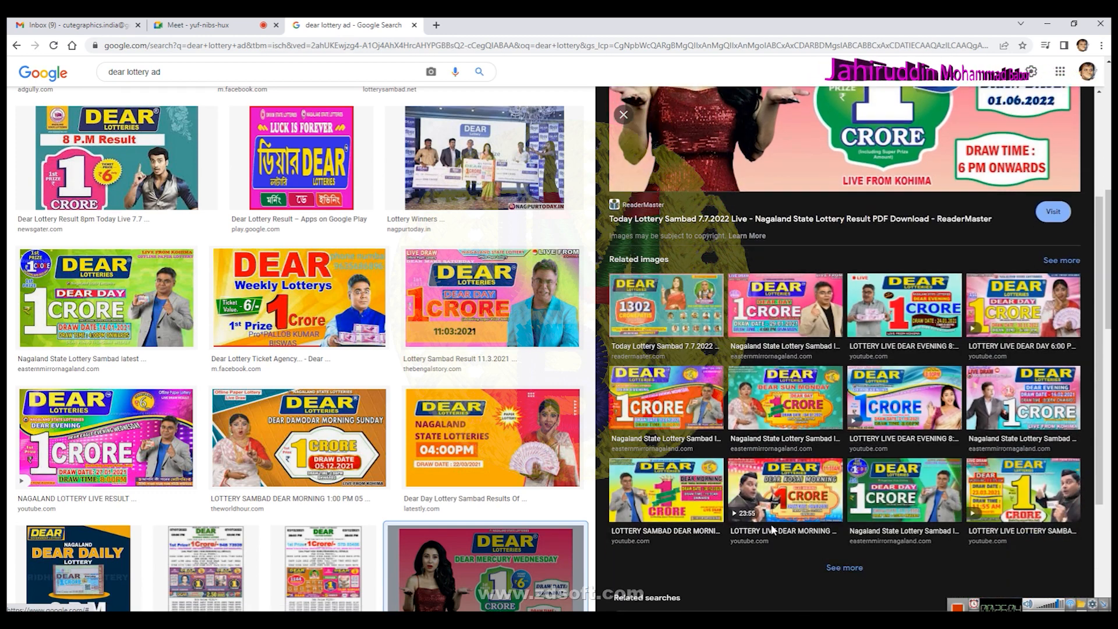
scroll(943, 284, "up", 3)
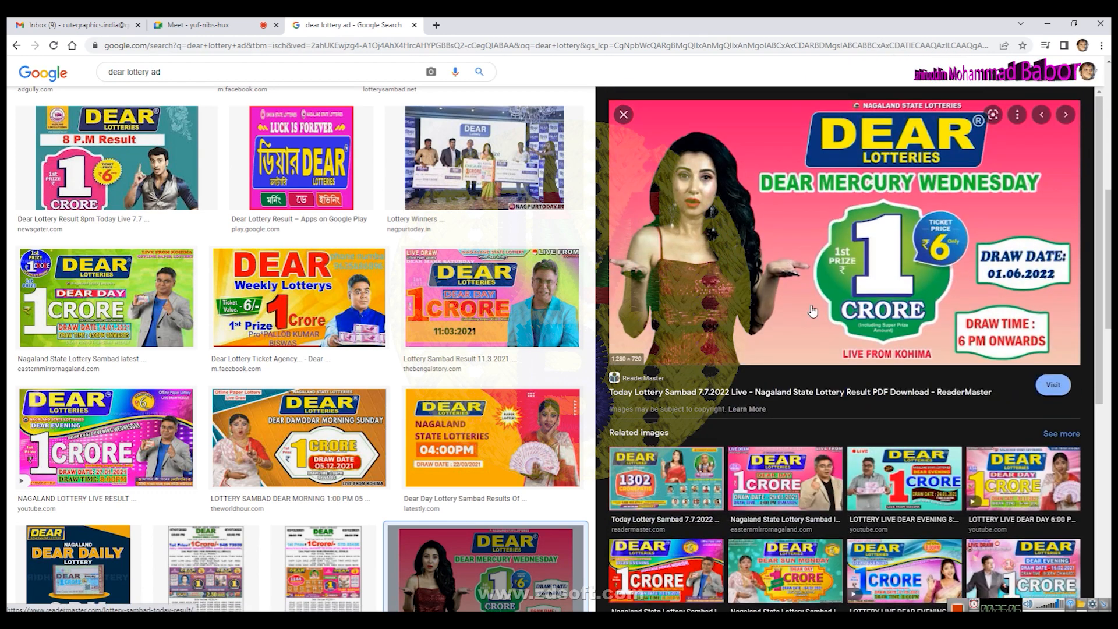
scroll(812, 312, "down", 2)
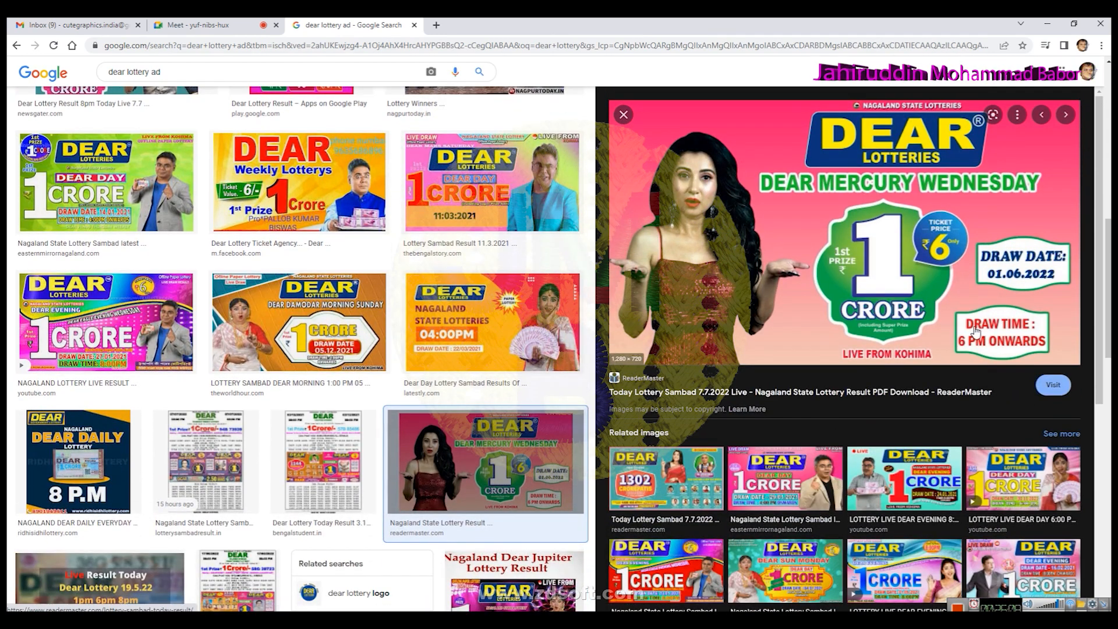
scroll(451, 464, "up", 8)
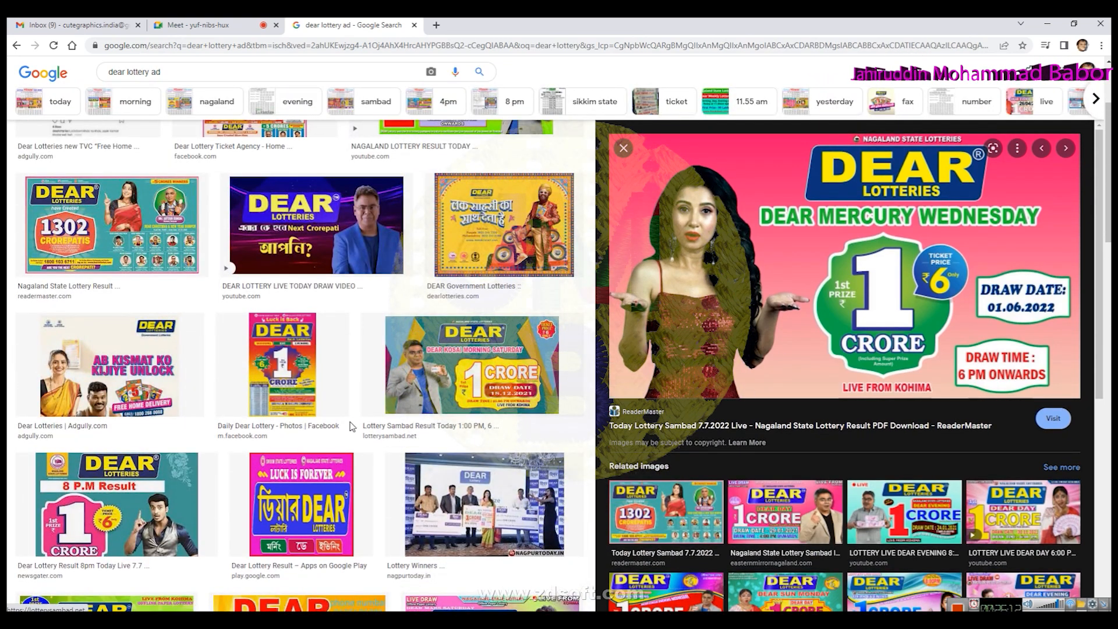
- Reopen the Luck is Back Dear ad, and examine the related Dear Lottery Ticket Agency ad and its related images
left_click(290, 373)
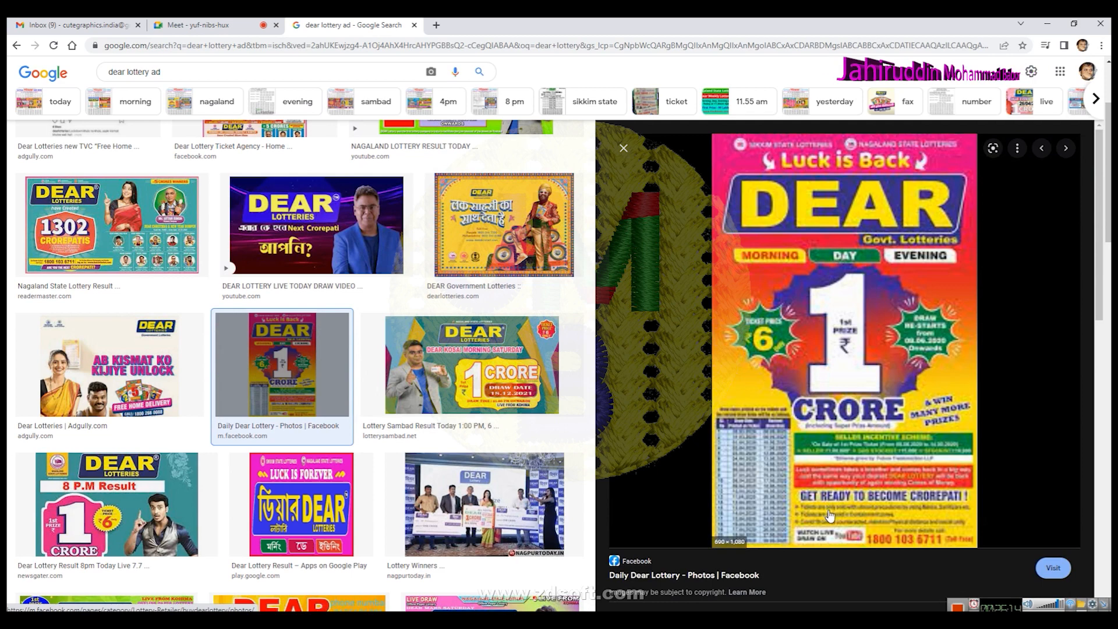
scroll(835, 494, "down", 6)
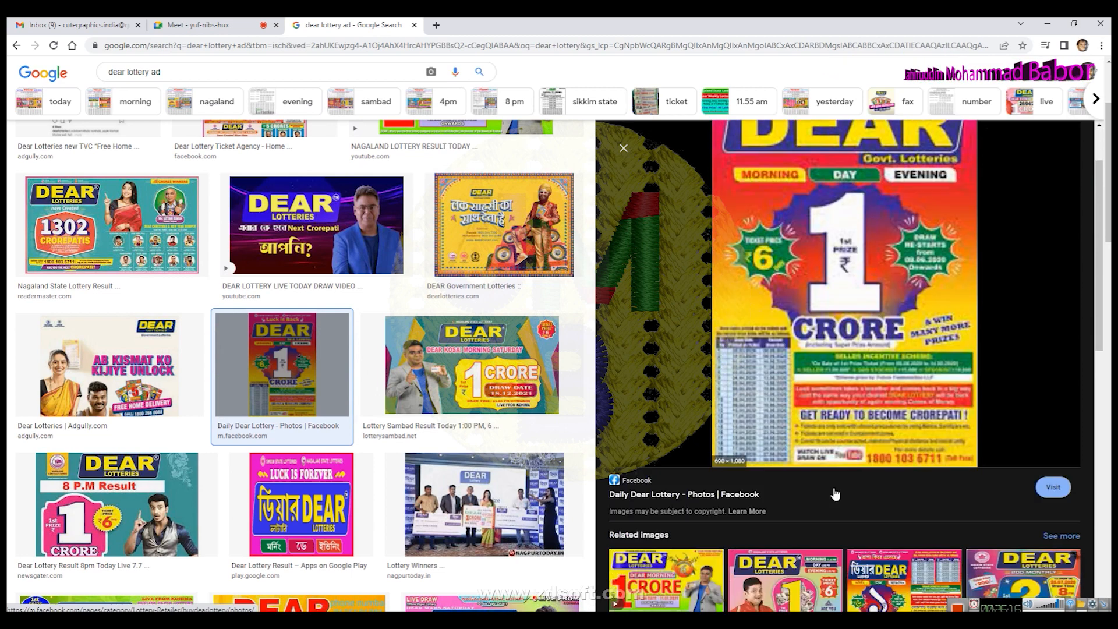
left_click(804, 387)
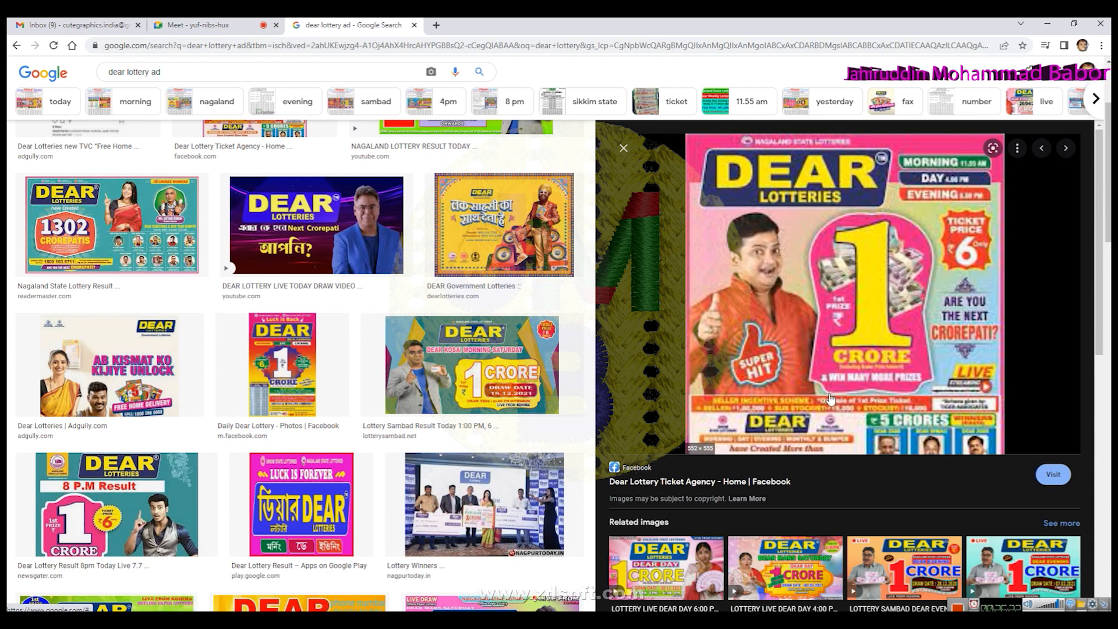
scroll(829, 402, "down", 5)
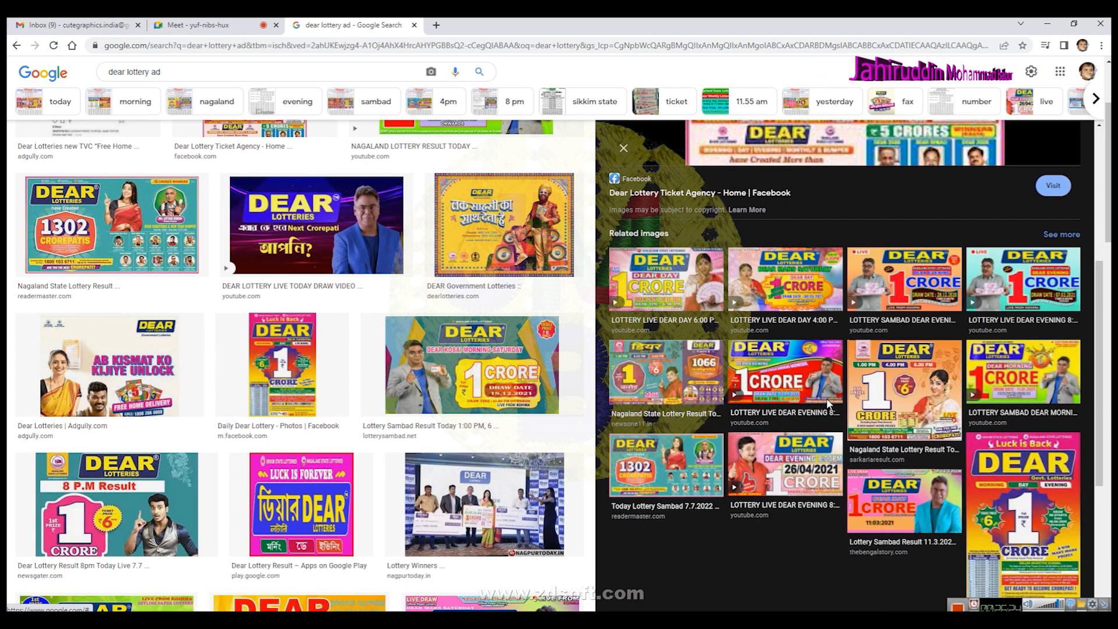
scroll(829, 404, "down", 2)
- Examine the Dear 1 PM, 4 PM and 8 PM ad and the Dear Evening 28.12.2020 ad, and switch back to CorelDRAW
left_click(897, 289)
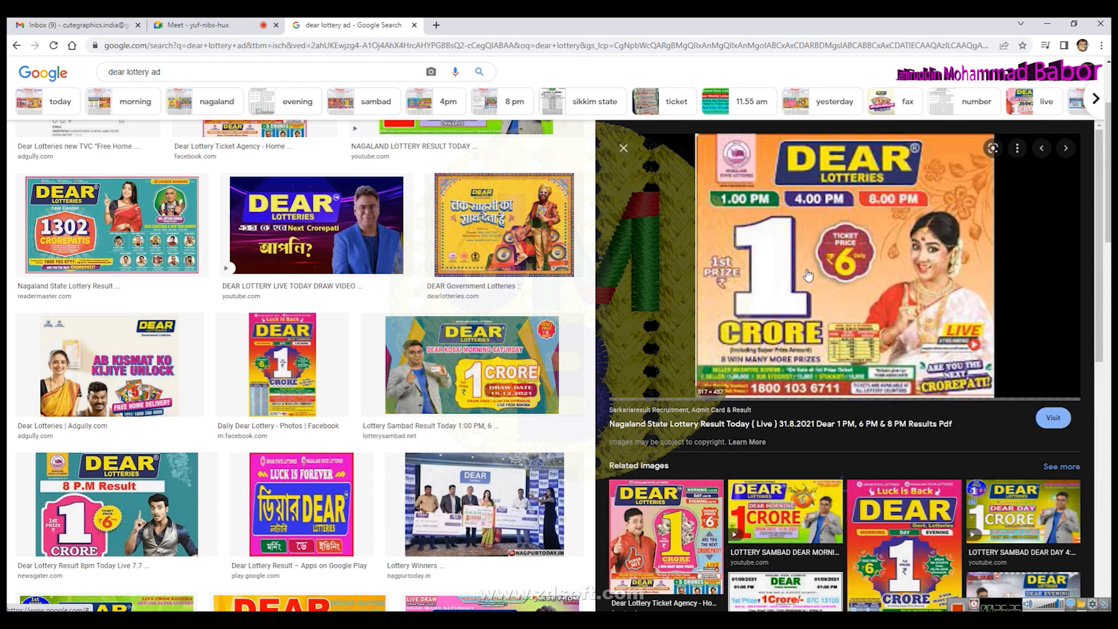
scroll(812, 486, "down", 5)
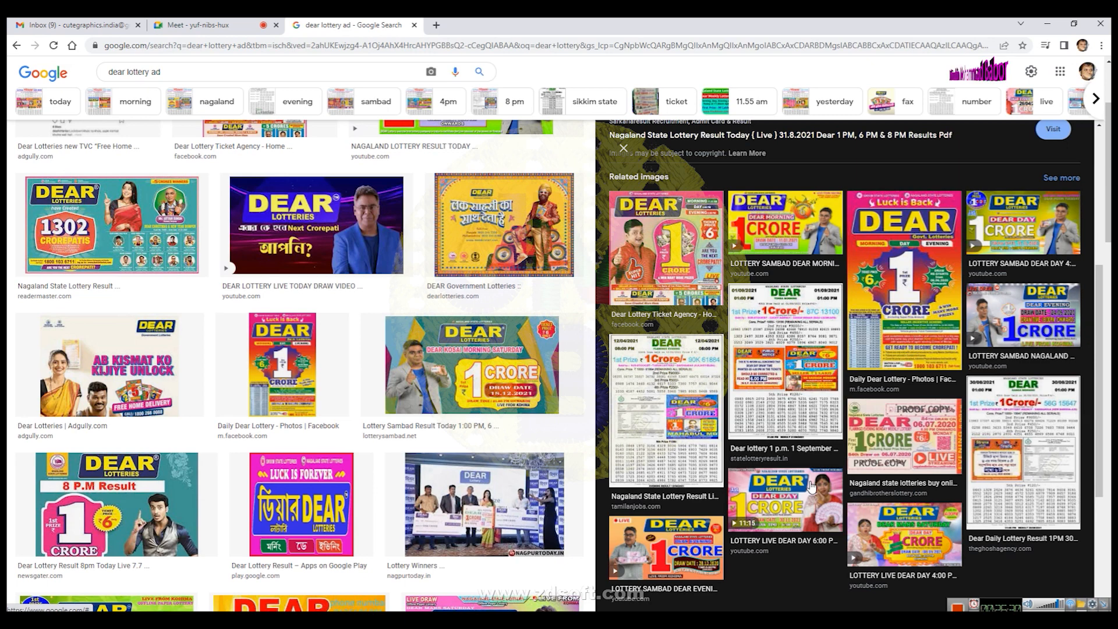
left_click(641, 558)
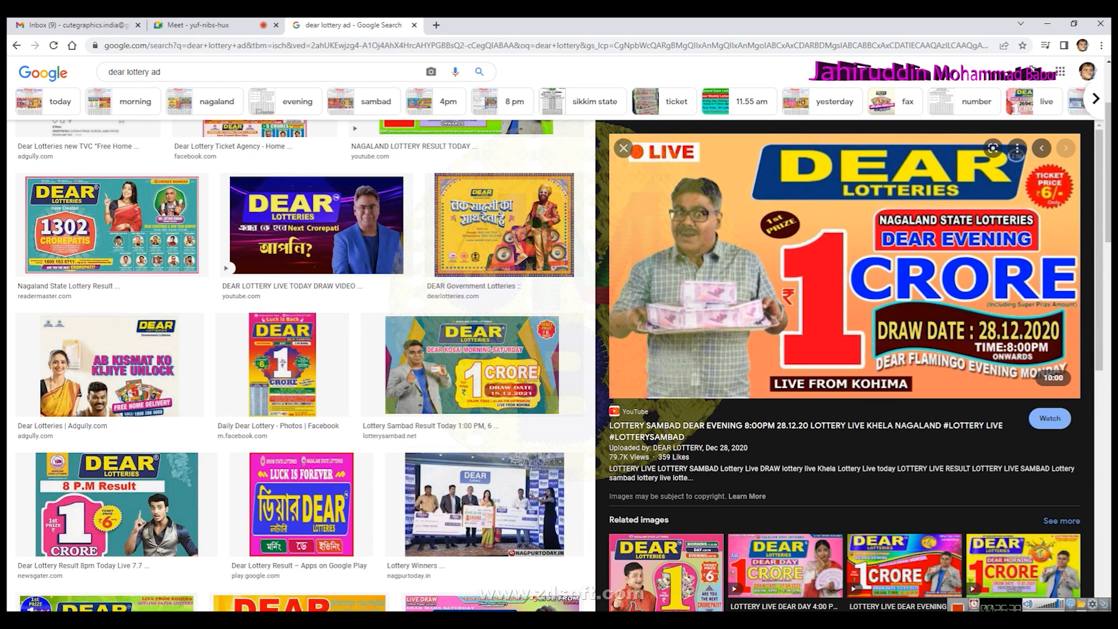
left_click(418, 606)
left_click(535, 583)
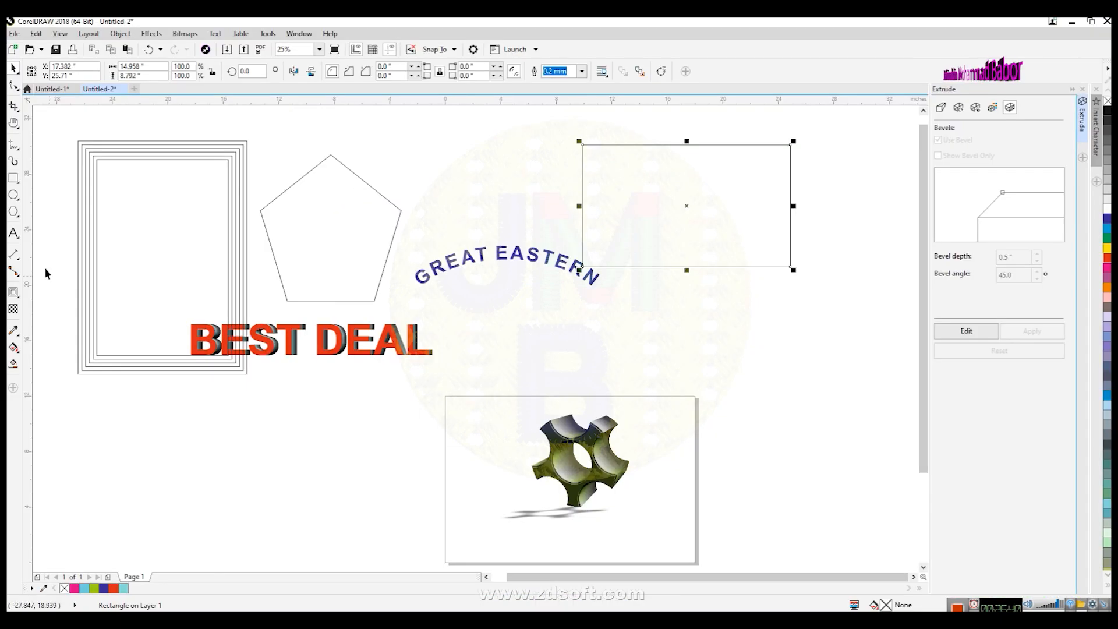
- Hide the Extrude docker and draw a folded ribbon banner shape about 22.2 by 6.3 inches below the BEST DEAL text
left_click(14, 212)
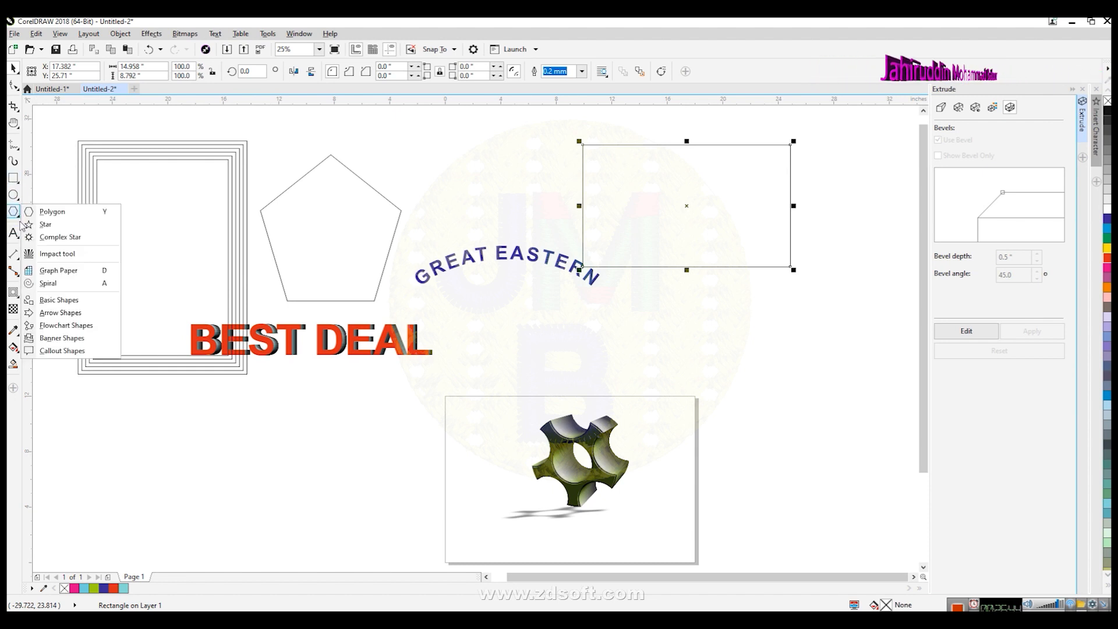
left_click(61, 350)
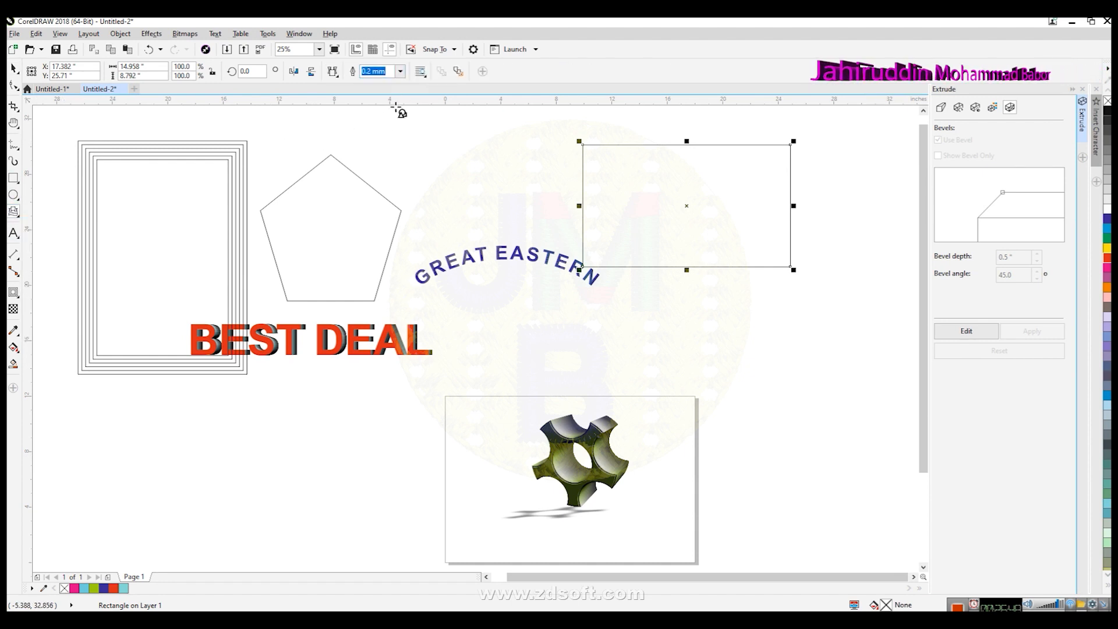
left_click(400, 72)
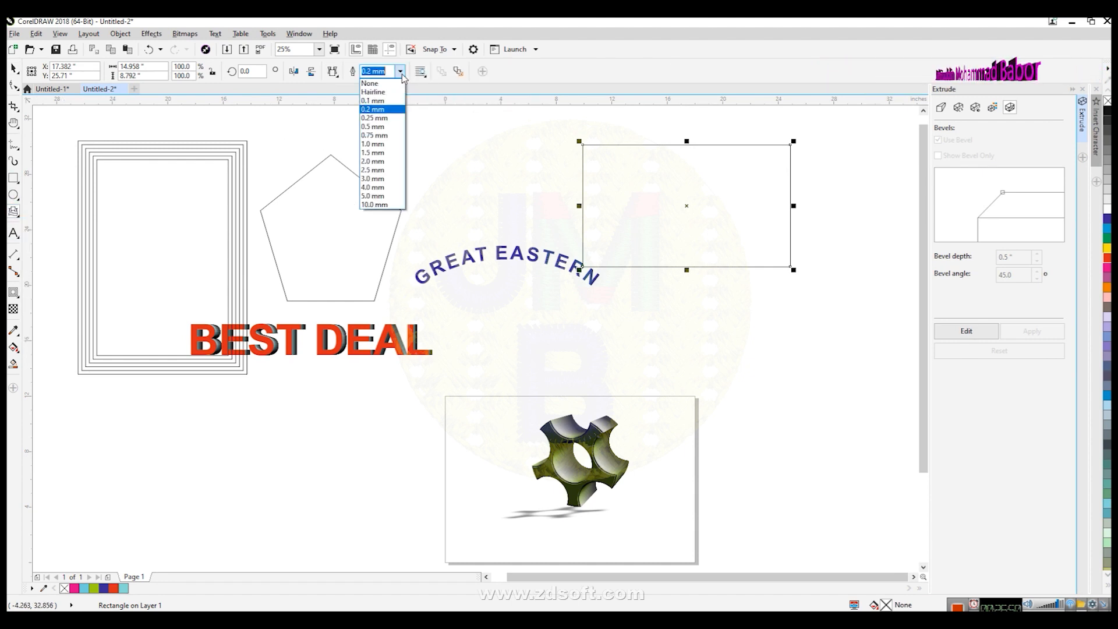
left_click(401, 72)
left_click(1096, 89)
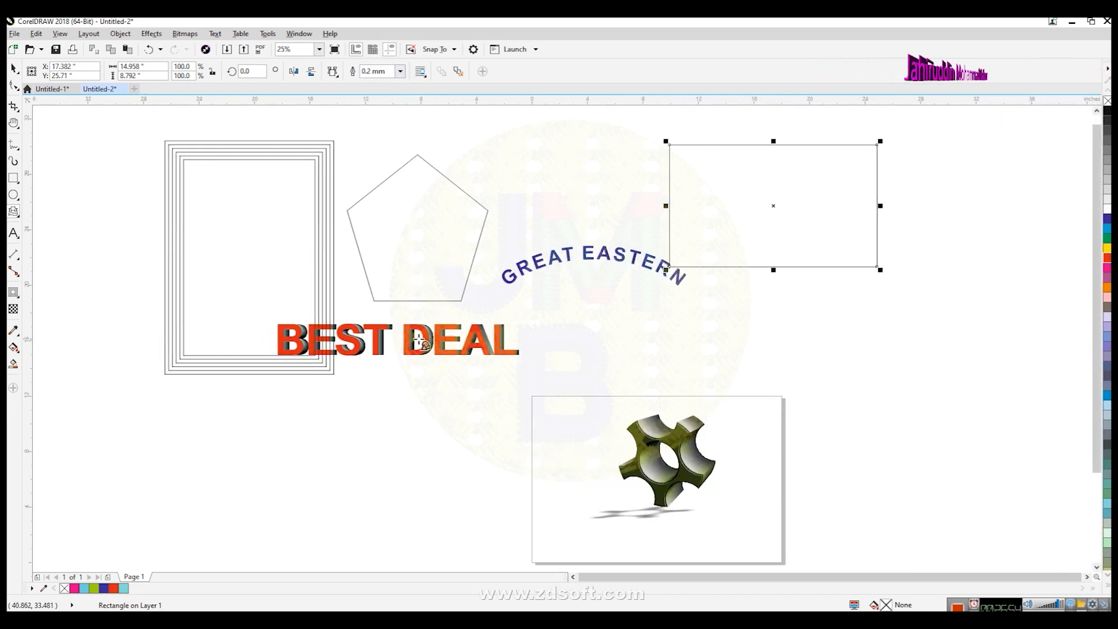
left_click_drag(160, 421, 469, 512)
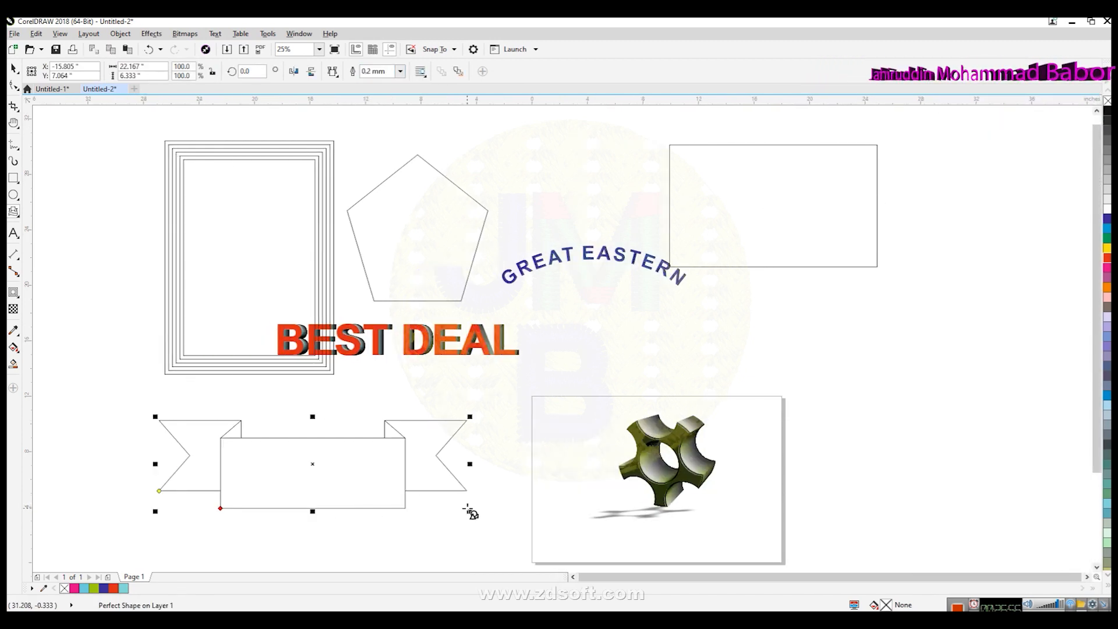
- Draw a wave banner shape about 11.9 by 5.1 inches above the GREAT EASTERN text and deepen its wave
left_click(333, 72)
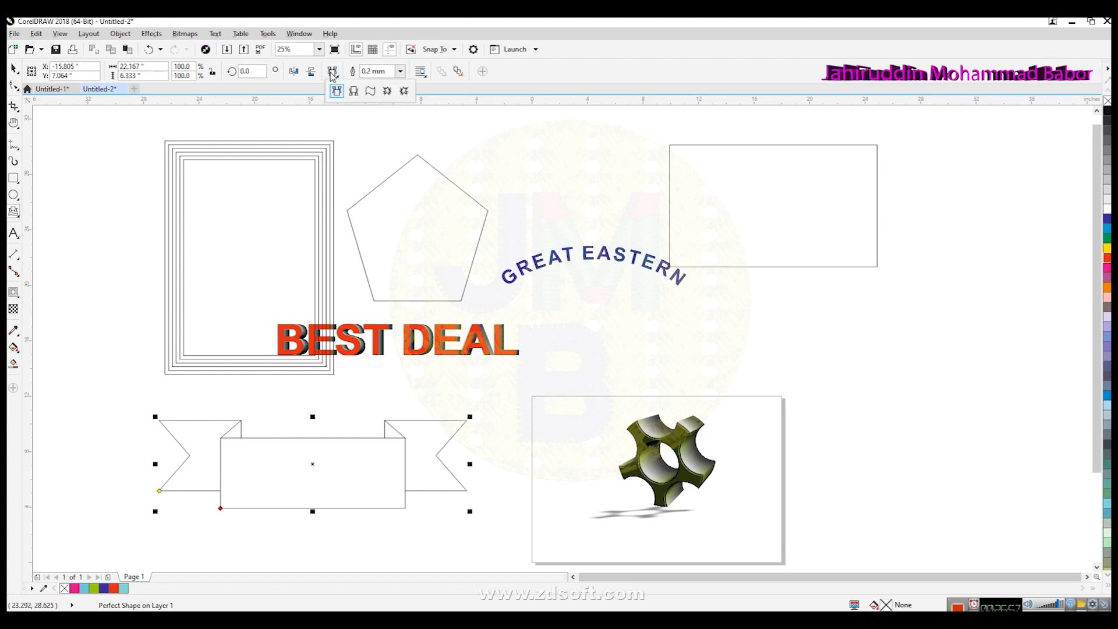
left_click(371, 91)
mouse_move(492, 138)
left_mouse_down()
mouse_move(676, 215)
mouse_move(657, 211)
left_mouse_up()
left_click(14, 86)
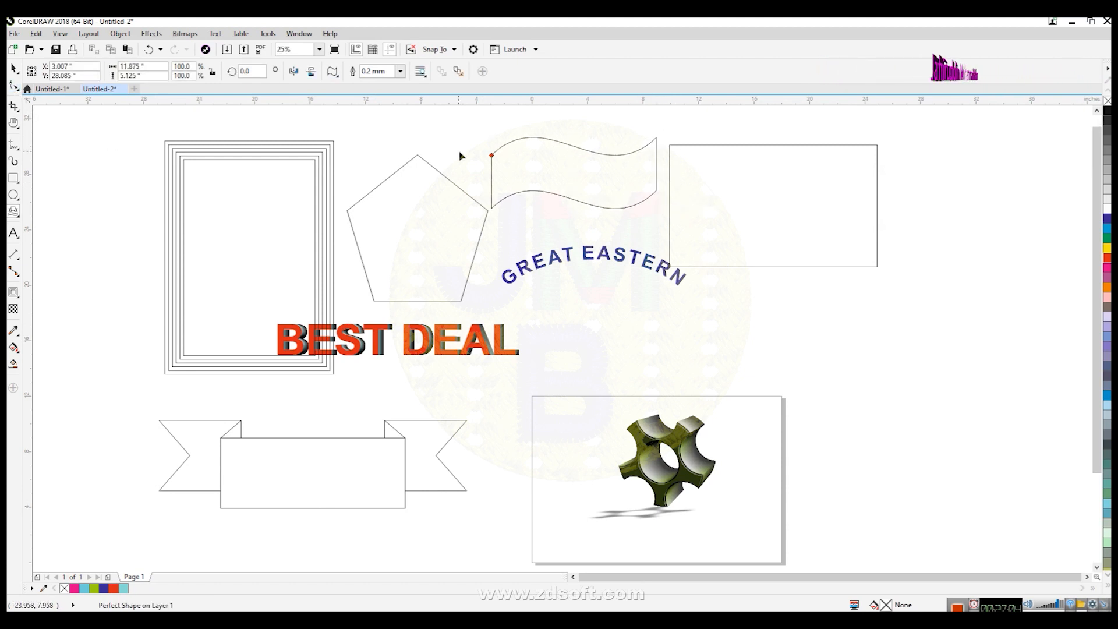
mouse_move(493, 157)
left_mouse_down()
mouse_move(509, 148)
mouse_move(507, 161)
left_mouse_up()
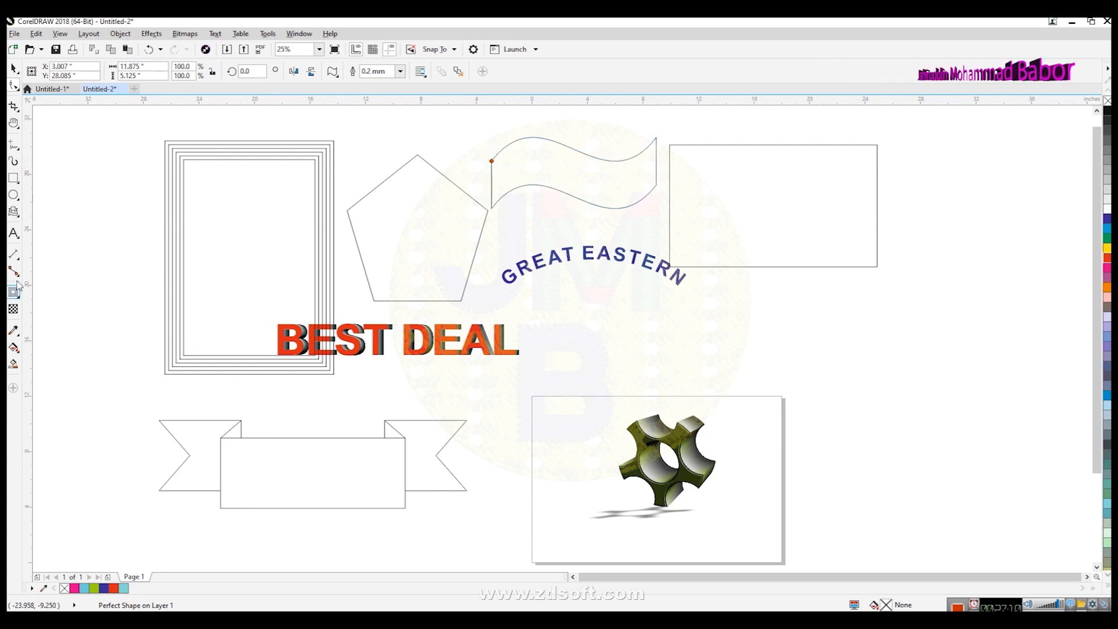
- Switch to Chrome to view the Dear Evening 28.12.2020 ad, and return to CorelDRAW
left_click(18, 216)
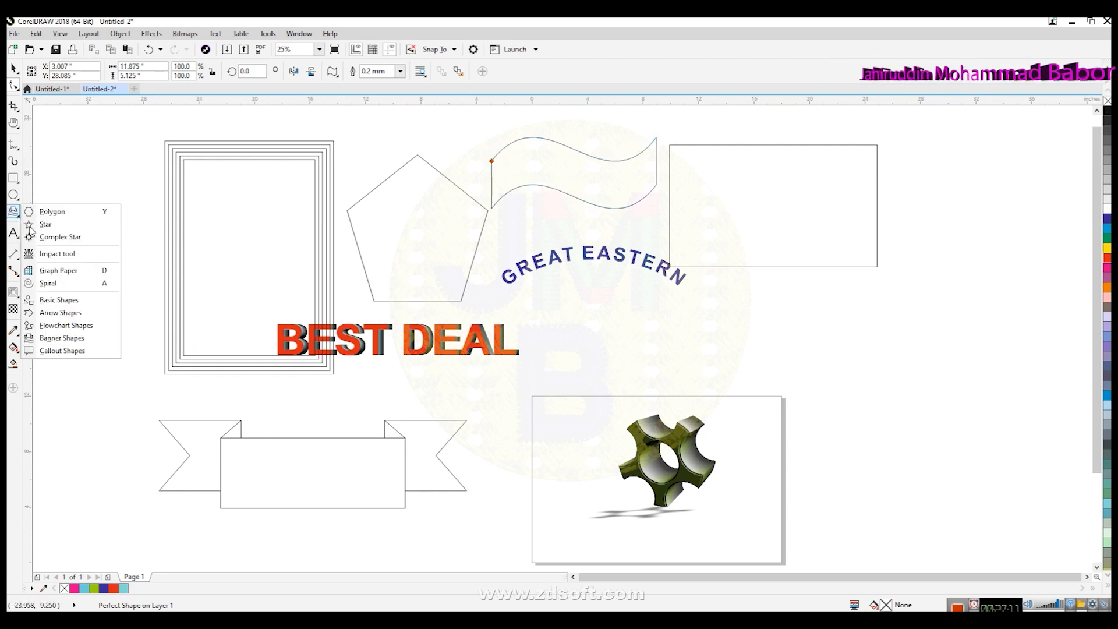
left_click(64, 213)
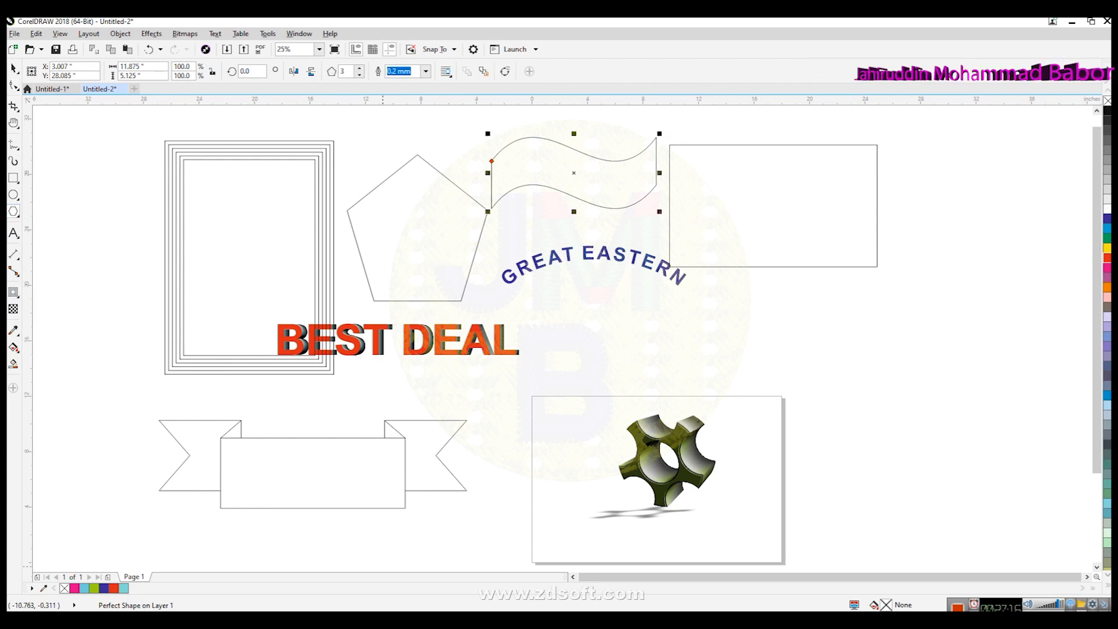
mouse_move(498, 608)
left_click(482, 587)
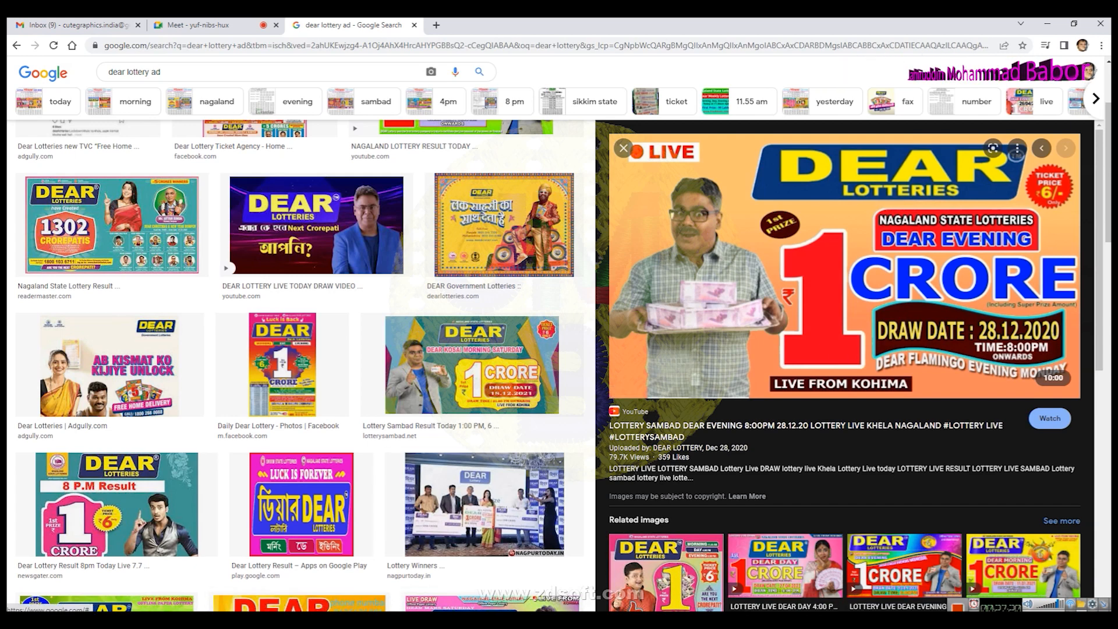
mouse_move(470, 607)
left_click(531, 584)
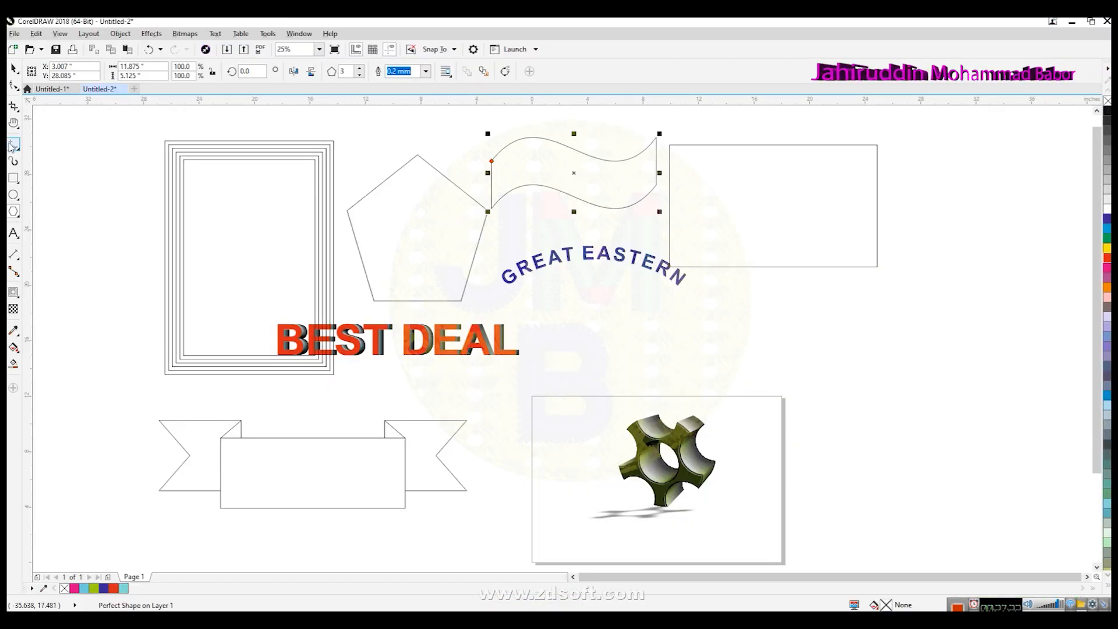
- Replace the wide empty rectangle beside the wave banner with an upright rectangle about 9.2 by 11.75 inches
left_click(14, 179)
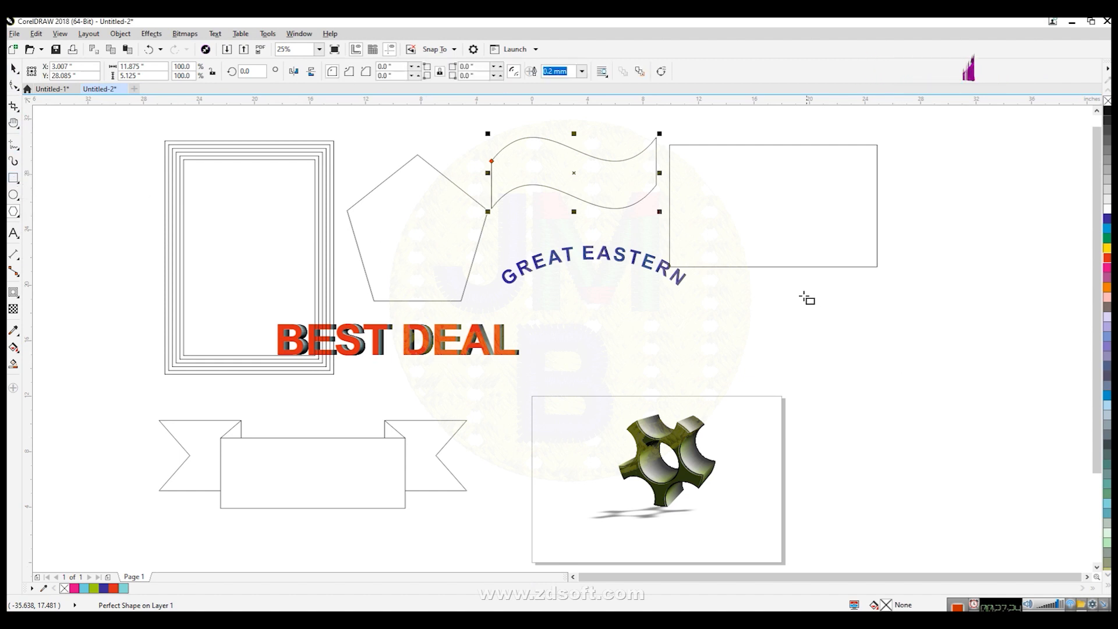
left_click_drag(802, 296, 930, 458)
left_click(14, 69)
left_click(719, 221)
key("Delete")
left_click(866, 377)
left_click_drag(866, 376, 832, 293)
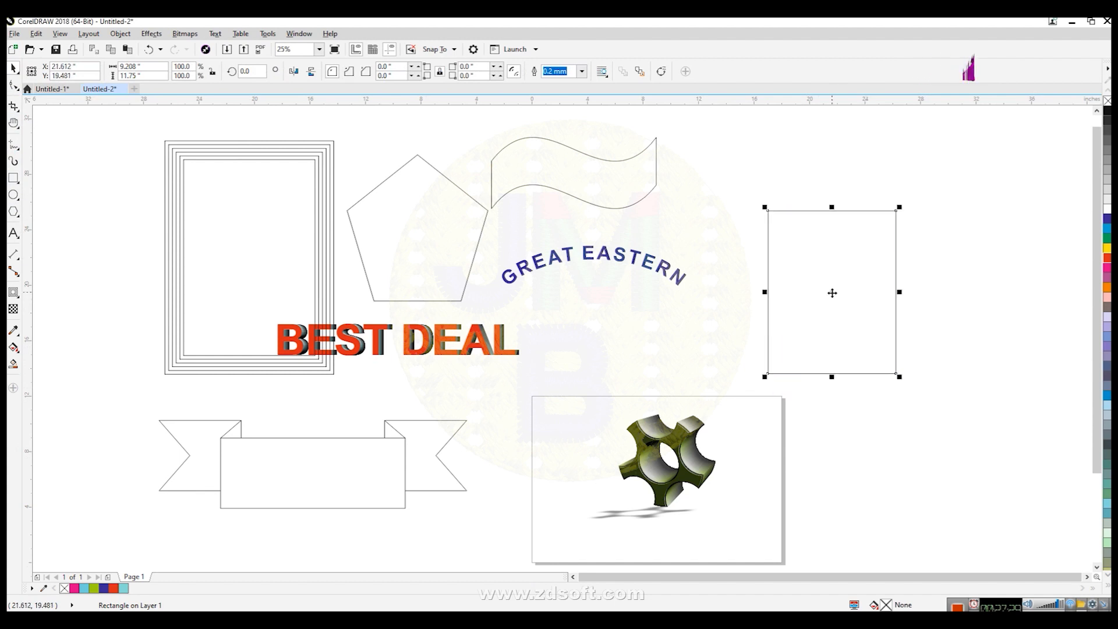
- Distort the upright rectangle from its upper-left corner with a push and pull amplitude of about -54
left_click(15, 297)
left_click(16, 297)
left_click(16, 296)
left_click(16, 296)
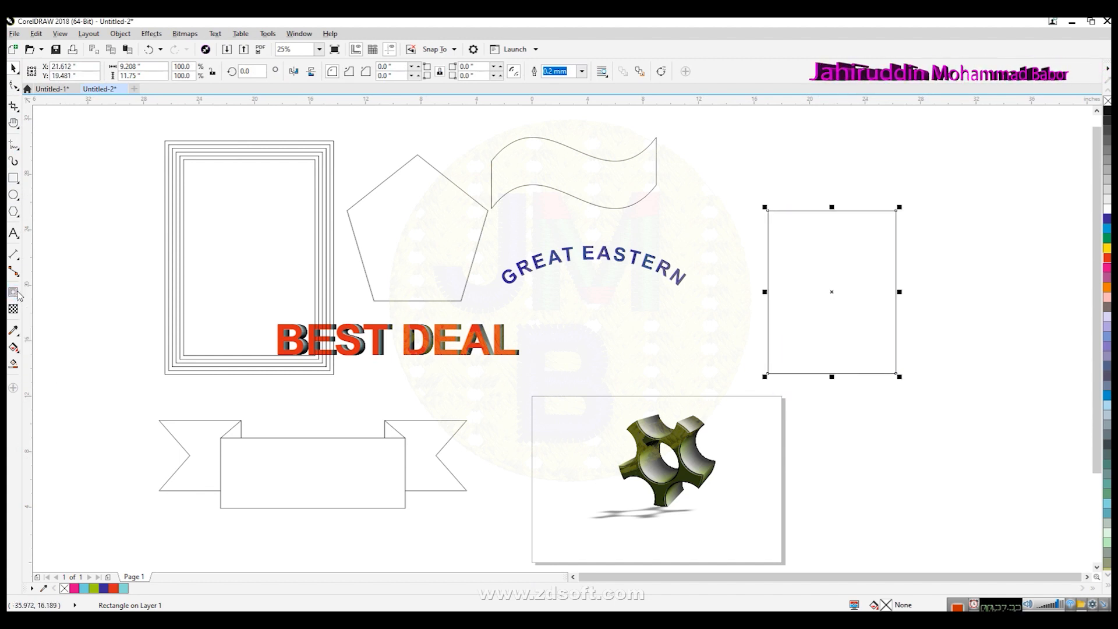
left_click(15, 296)
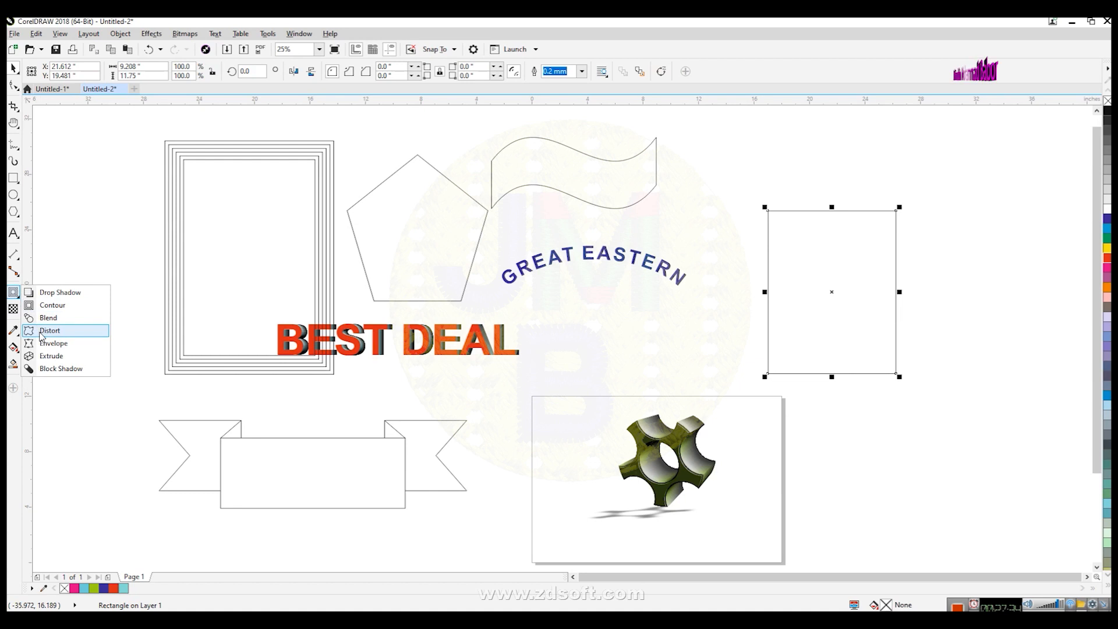
left_click(42, 331)
left_click_drag(769, 216, 757, 196)
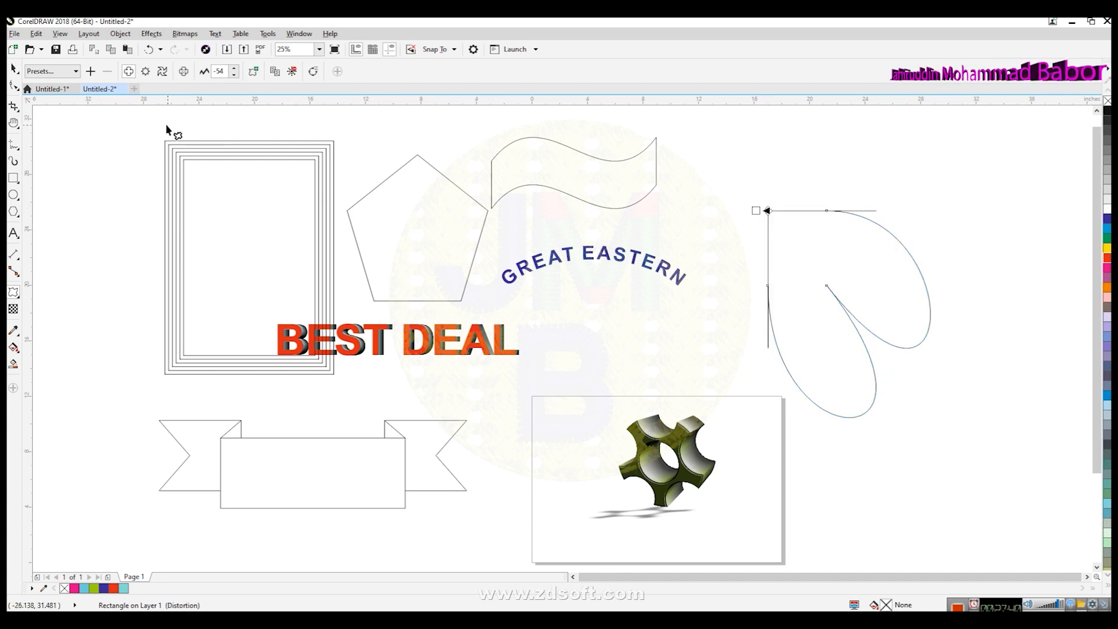
- Try the Stamp and Zipper distortion presets on the upright rectangle
left_click(70, 74)
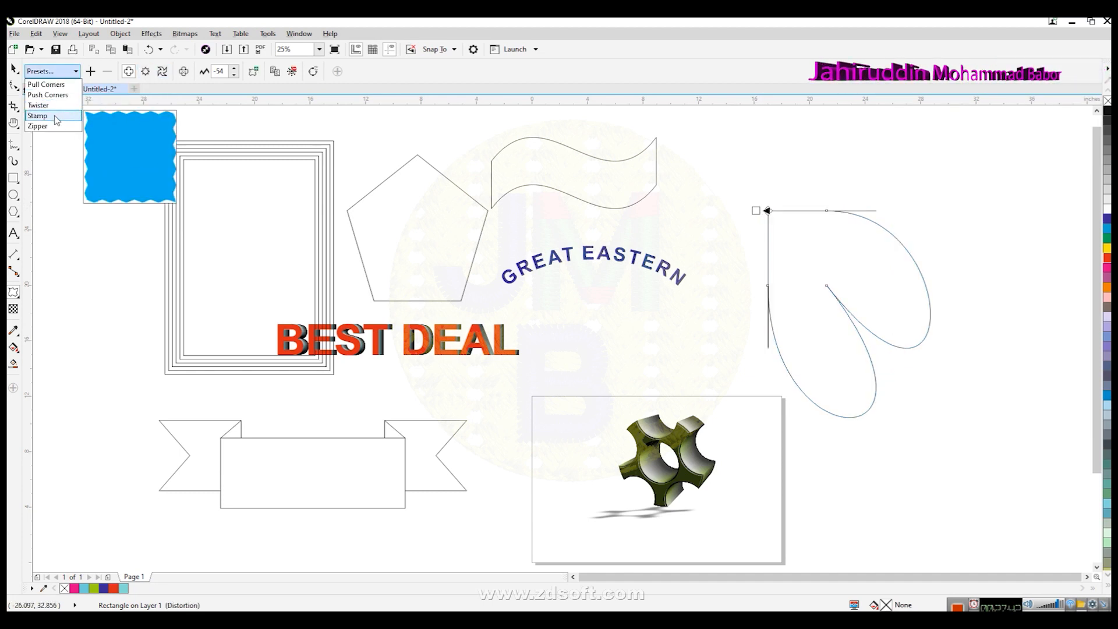
left_click(58, 115)
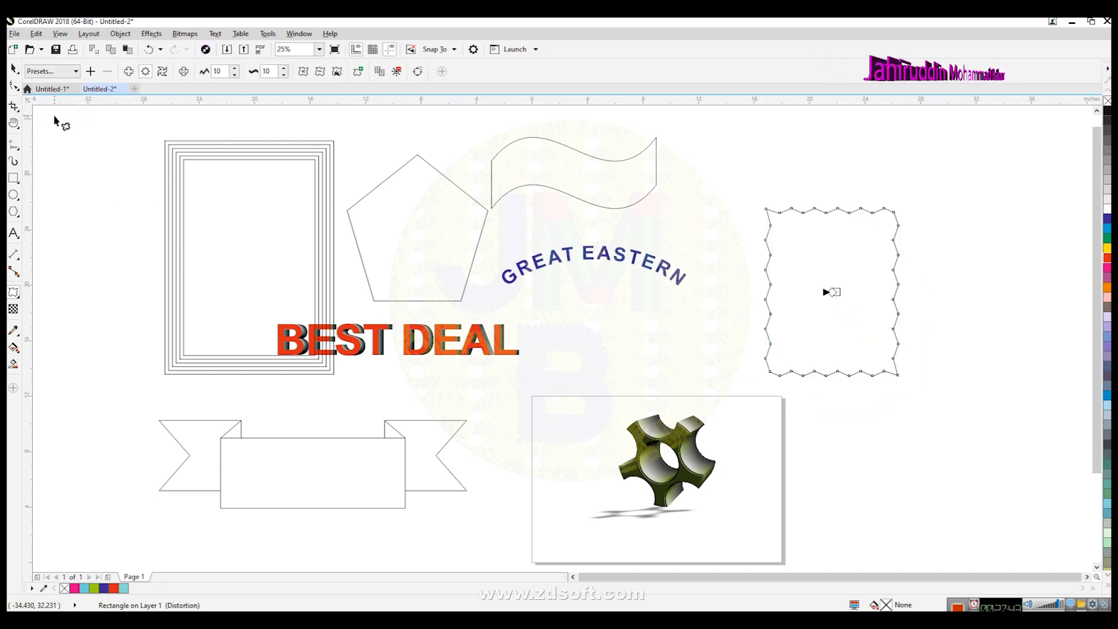
left_click(65, 71)
left_click(53, 127)
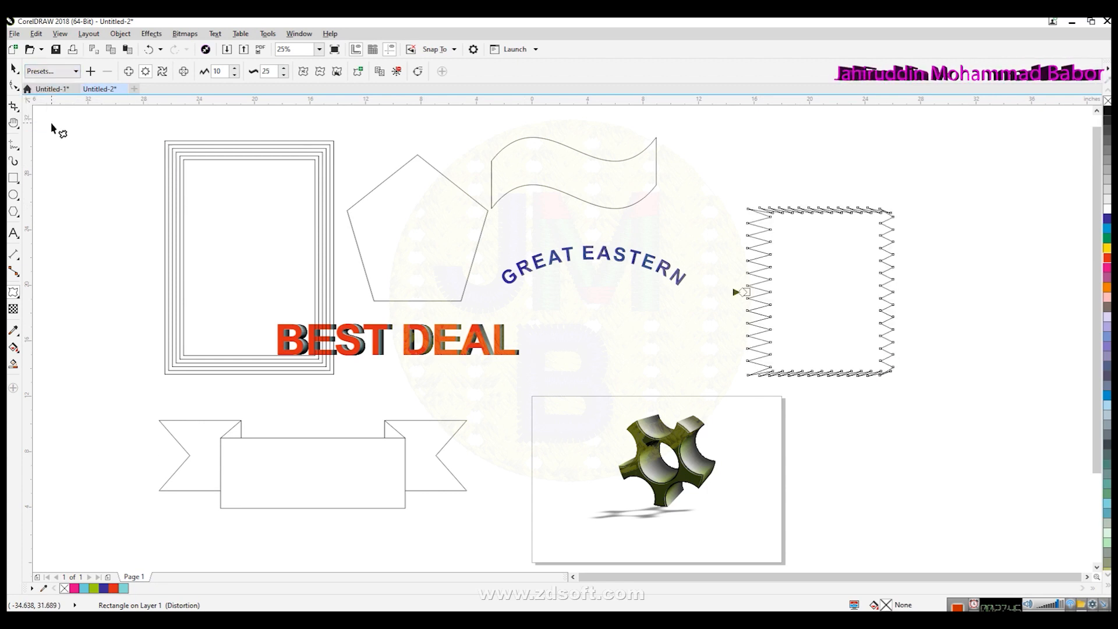
- Apply the Twister distortion preset to the rectangle, shift its center slightly and set the additional rotation to about 182 degrees
left_click(55, 73)
left_click(52, 105)
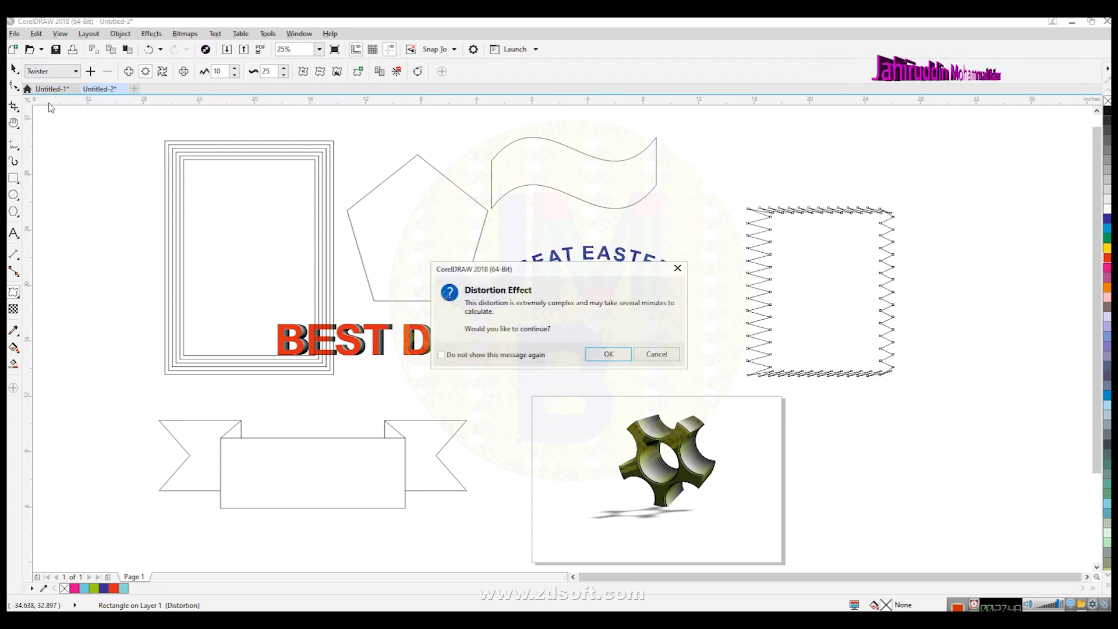
left_click(610, 356)
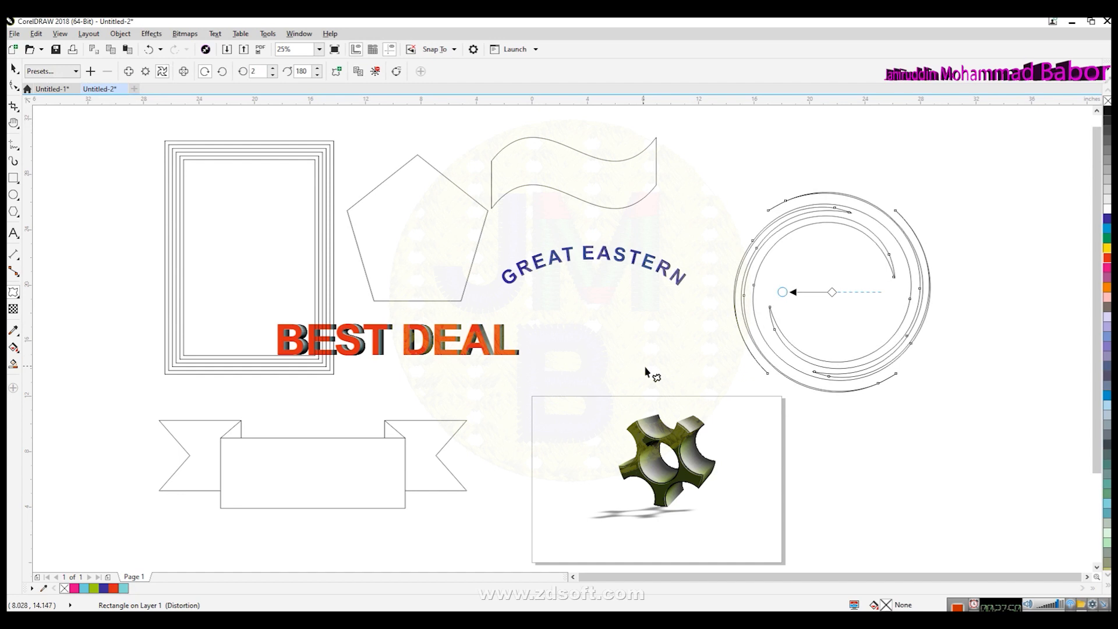
mouse_move(784, 292)
left_mouse_down()
mouse_move(804, 289)
mouse_move(792, 295)
left_mouse_up()
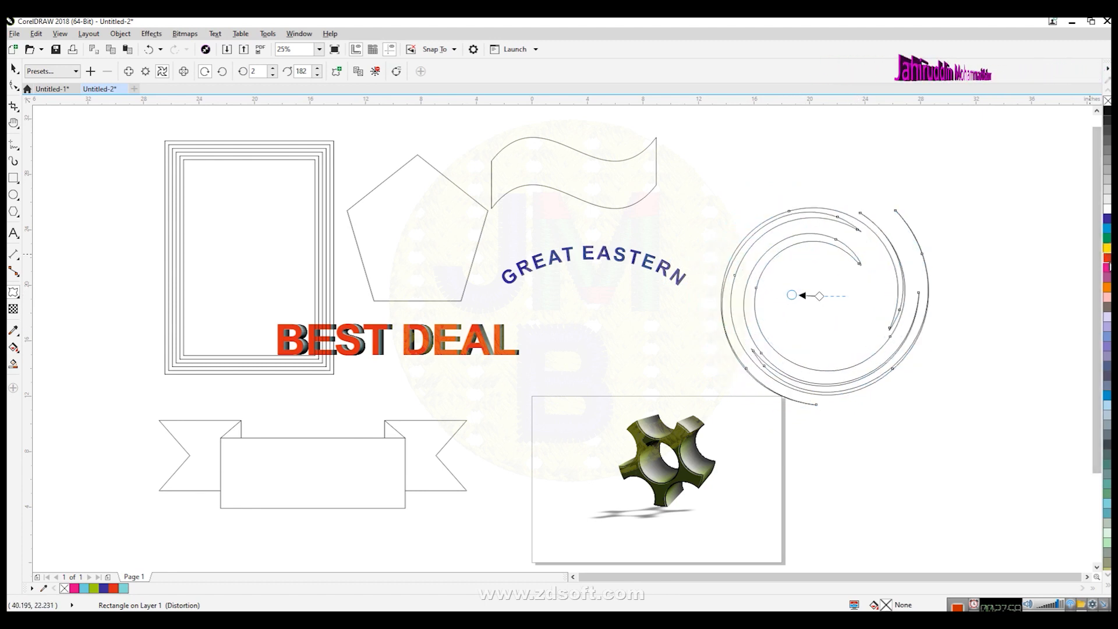
- Fill the twisted shape with magenta (M:100) and deselect it
left_click(1107, 268)
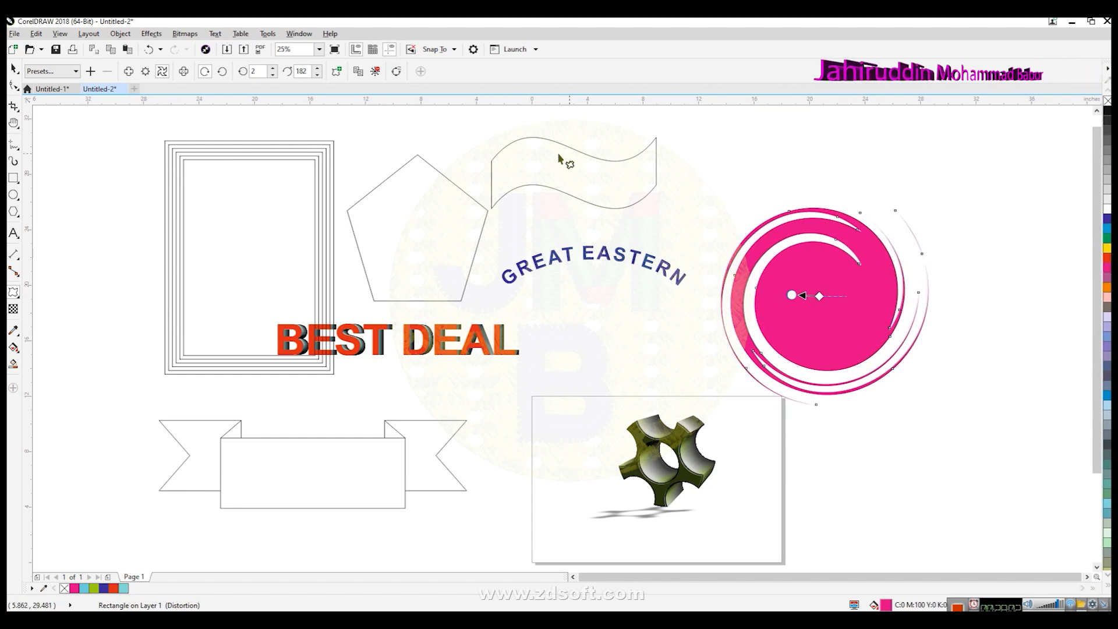
left_click(19, 298)
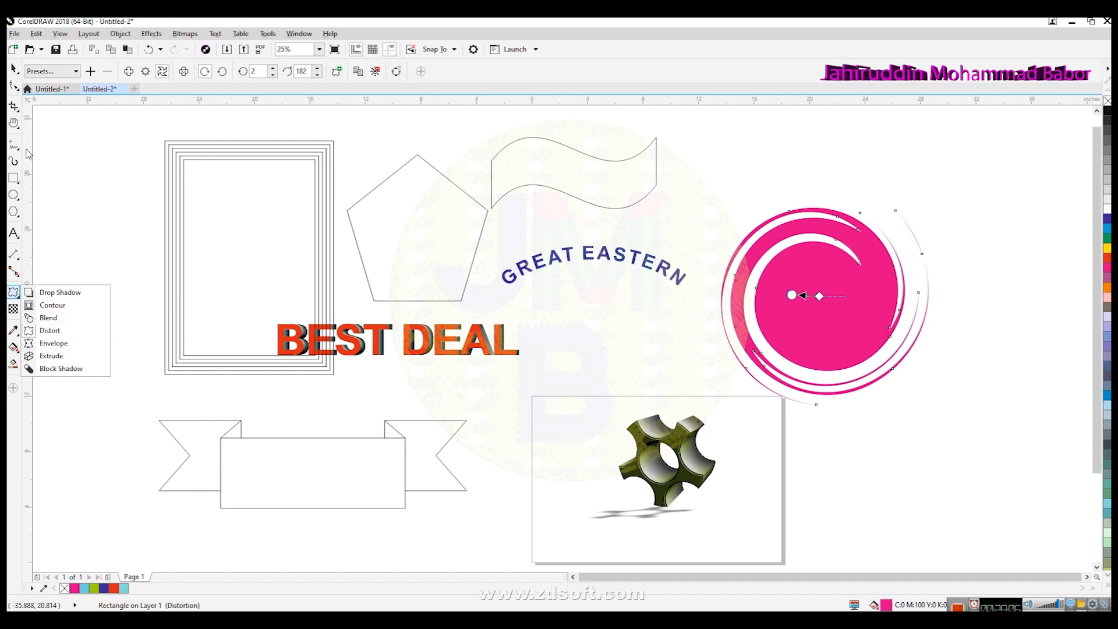
left_click(17, 69)
left_click(656, 213)
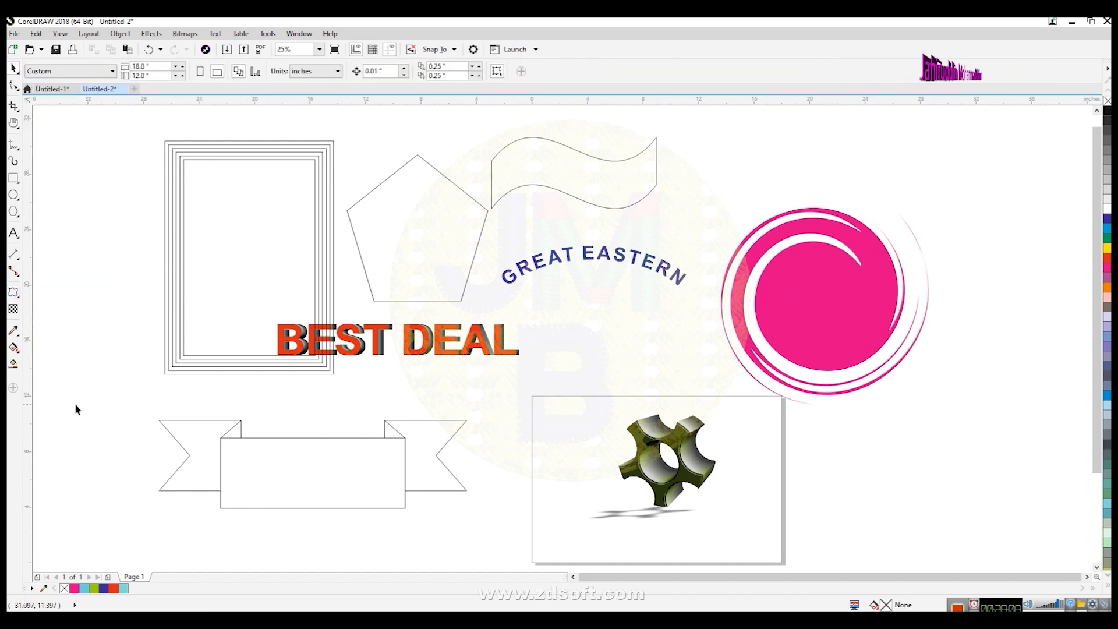
- Draw a rectangle about 16.75 by 14.75 inches in the empty area above the contoured frame
scroll(169, 413, "down", 1)
left_click_drag(507, 374, 488, 304)
left_click(13, 178)
left_click_drag(176, 137, 299, 245)
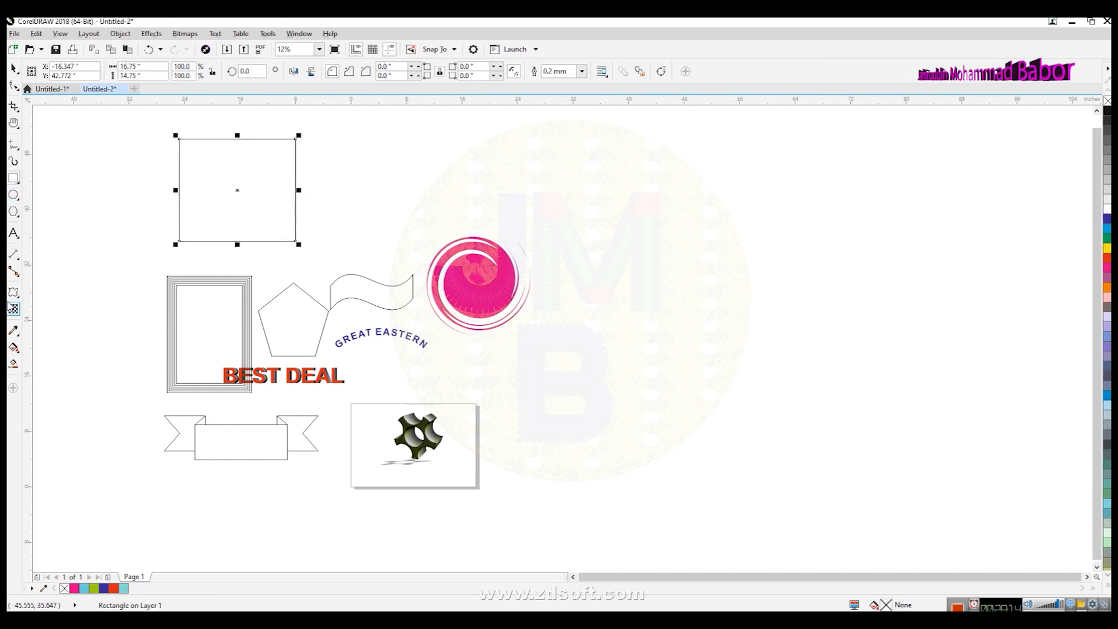
- Try zipper distortions with amplitude 100 and frequency 5 on the new rectangle, and undo them
left_click(12, 295)
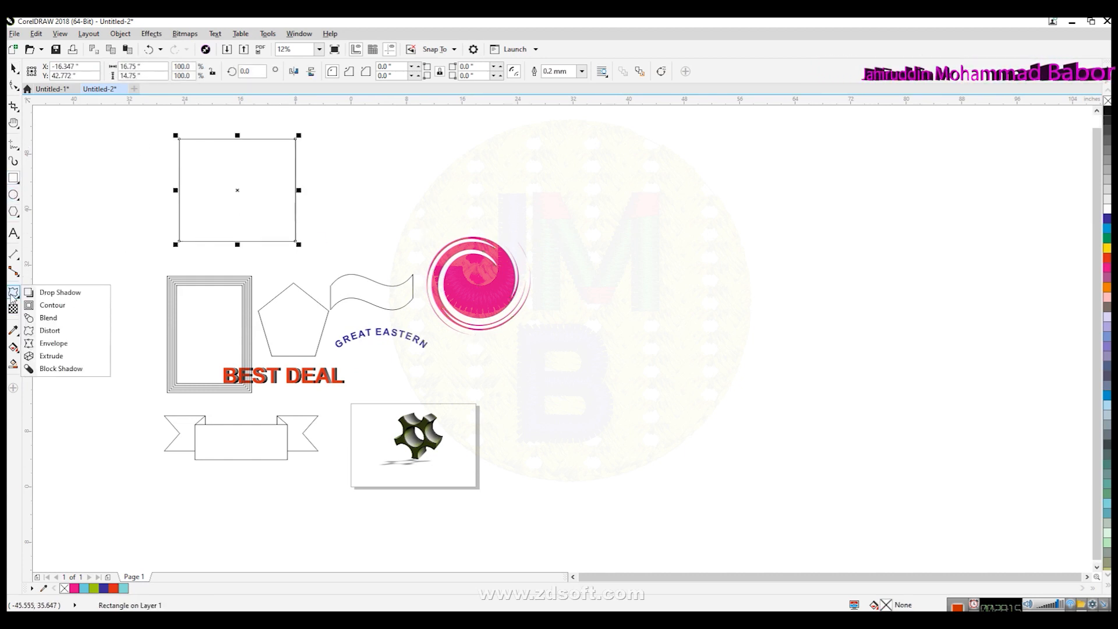
left_click(57, 334)
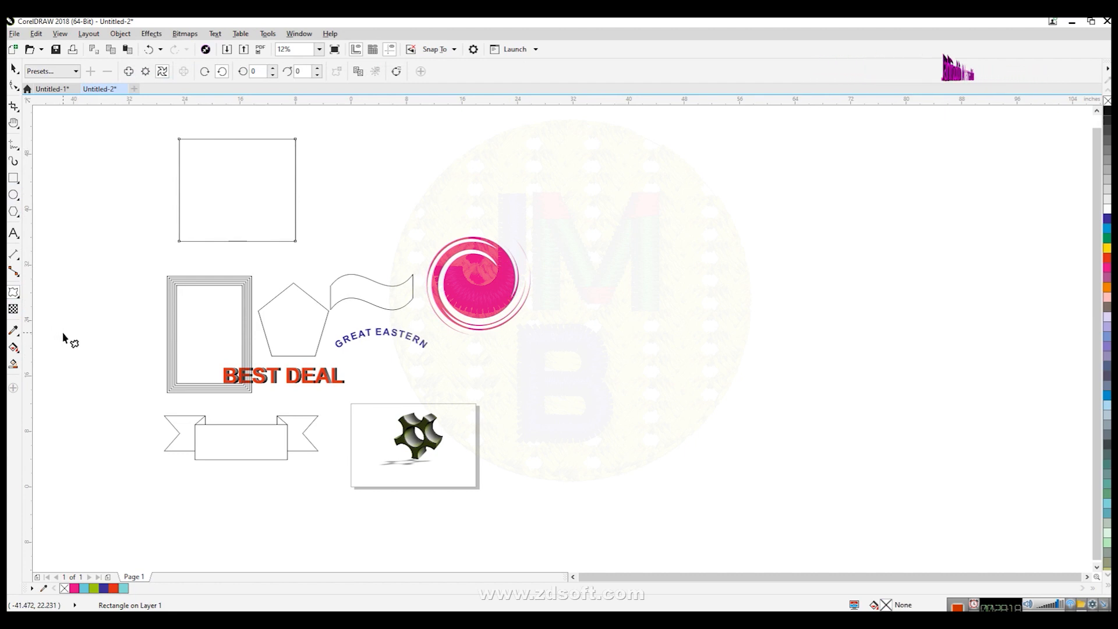
left_click(145, 71)
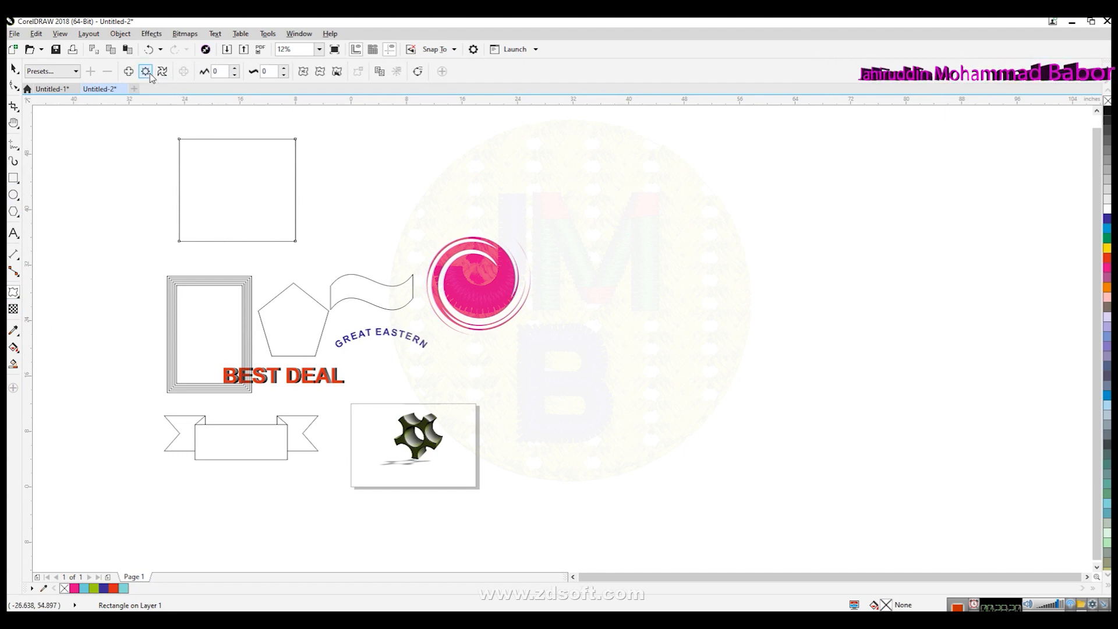
left_click_drag(602, 192, 628, 198)
scroll(269, 204, "up", 1)
left_click_drag(249, 178, 348, 203)
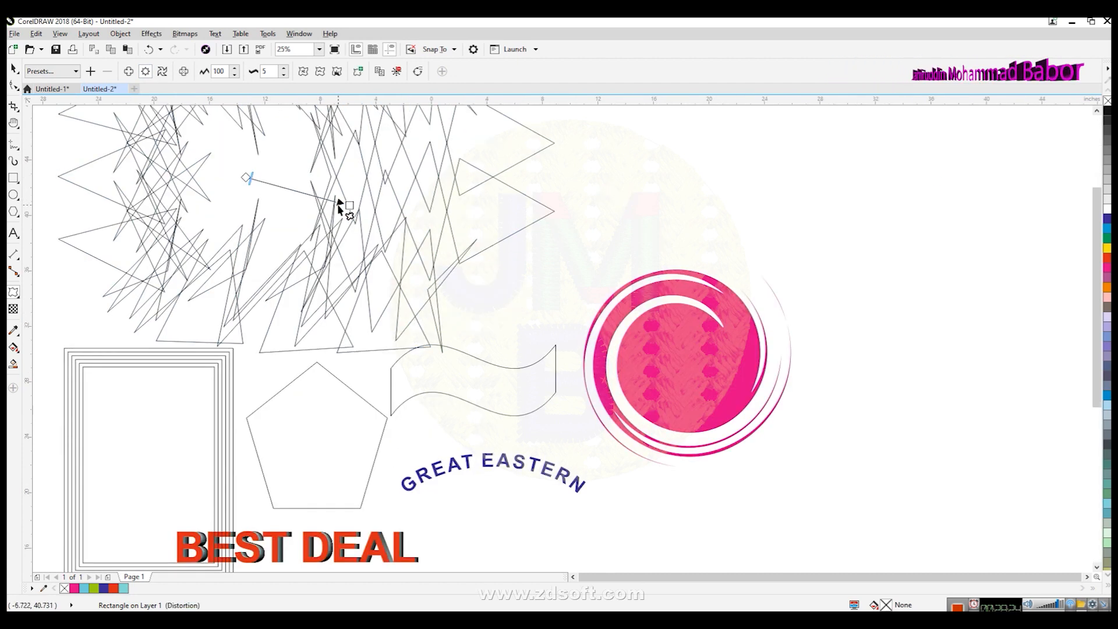
scroll(339, 204, "down", 2)
key("ctrl+z")
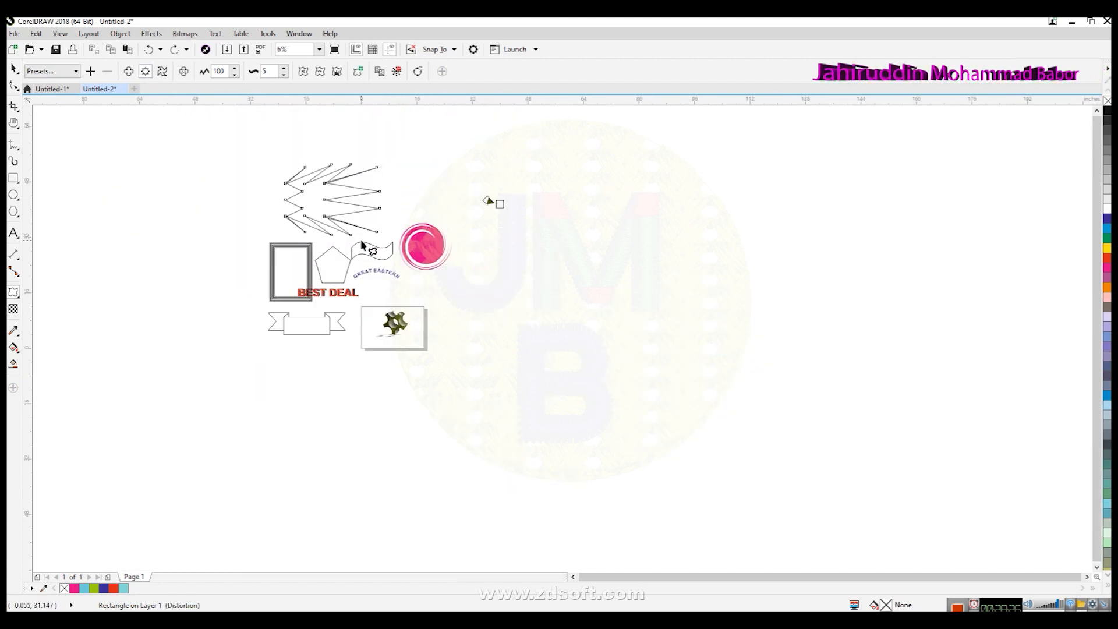
key("ctrl+z")
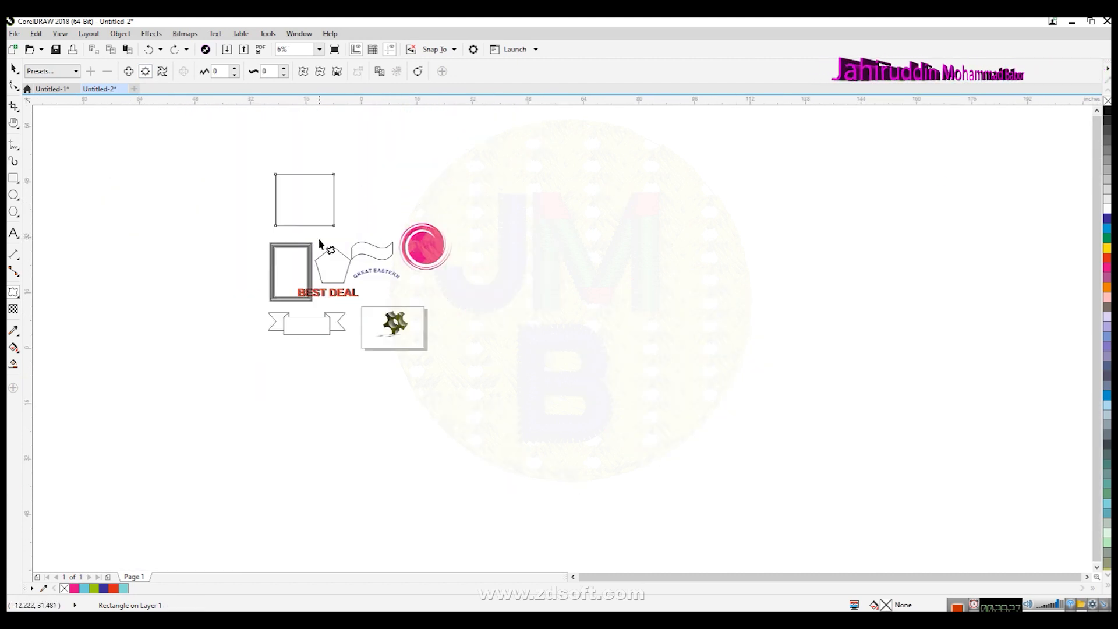
- Draw an ellipse about 32.3 by 34 inches in the empty area beyond the magenta swirl
left_click(12, 195)
left_click_drag(548, 221, 668, 345)
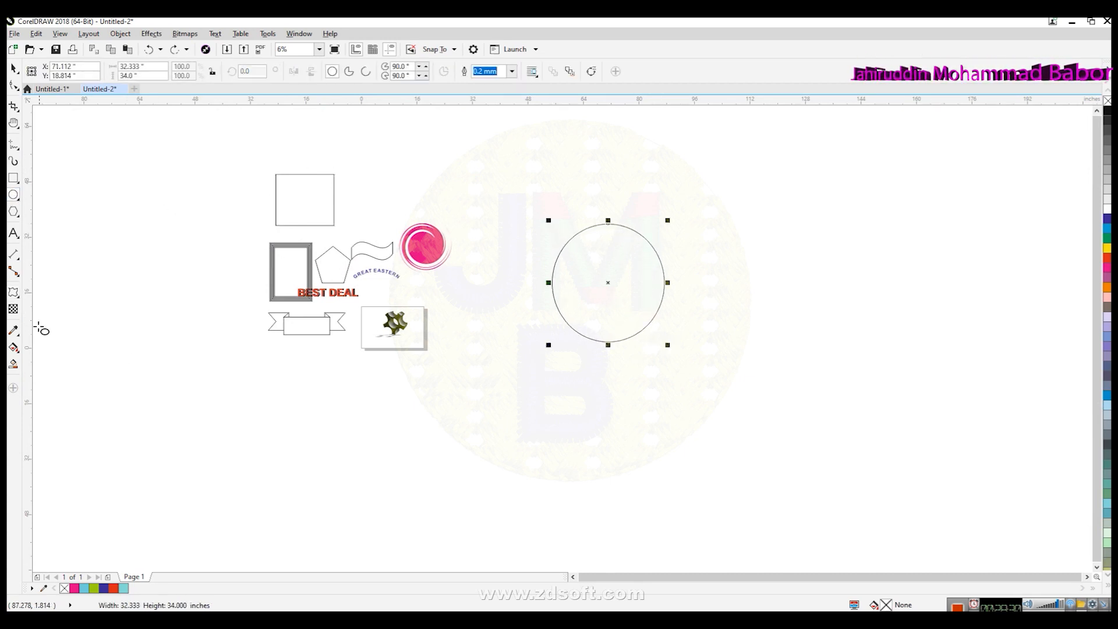
- Try a freehand zipper distortion and the Twister preset on the ellipse, undoing each
left_click(14, 293)
left_click_drag(608, 224, 610, 257)
key("ctrl+z")
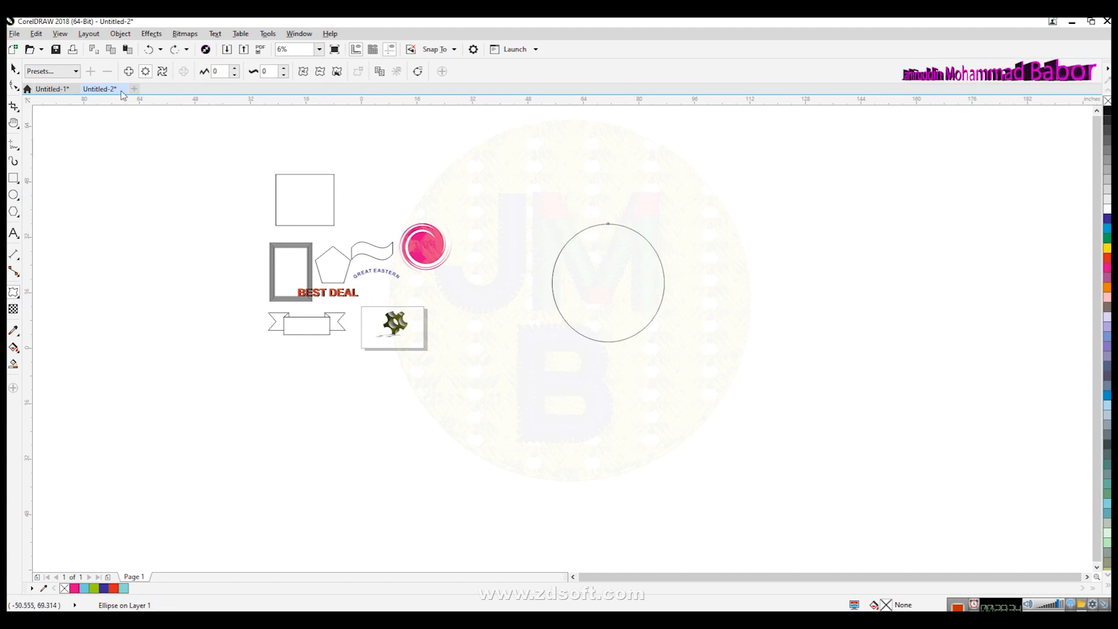
left_click(52, 71)
left_click(50, 104)
key("ctrl+z")
- Apply the Zipper distortion preset to the ellipse and add a twist of about 34 degrees centered near its edge
left_click(52, 71)
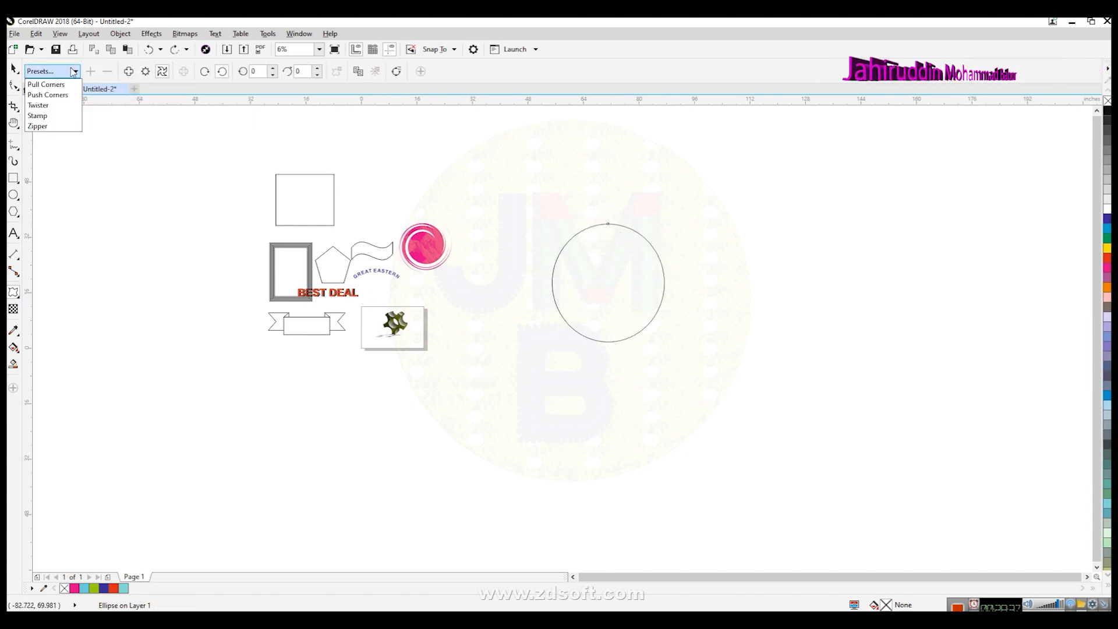
left_click(49, 126)
left_click(162, 72)
left_click_drag(648, 265, 688, 279)
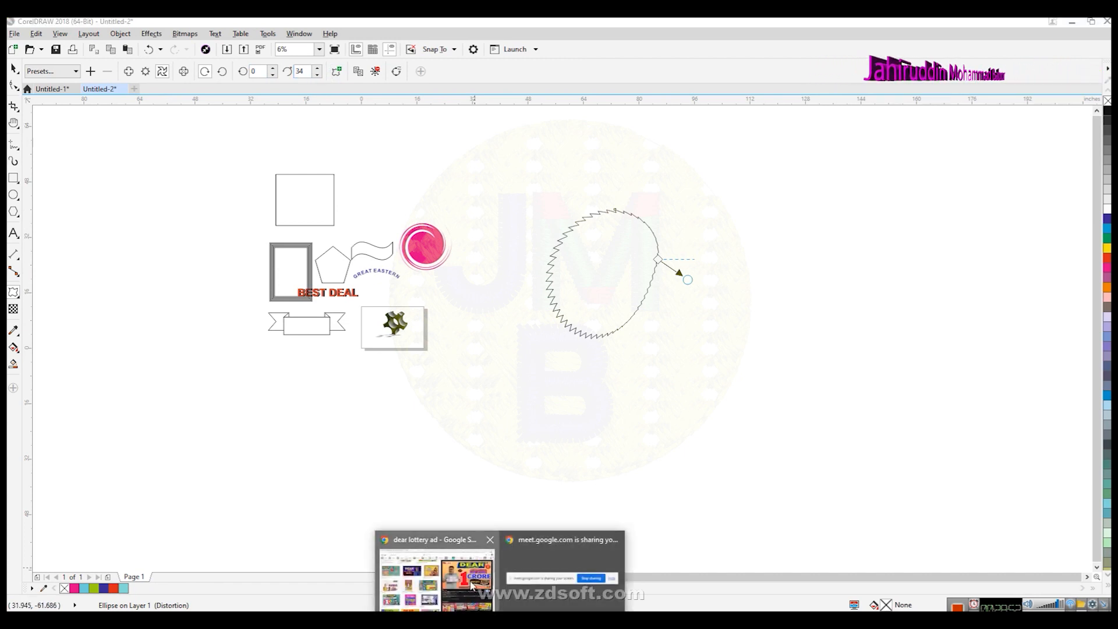
- Switch to Chrome, look further through the dear lottery ad results and open the Nagaland Dear Moon Lottery Result ad
left_click(436, 571)
scroll(695, 413, "down", 10)
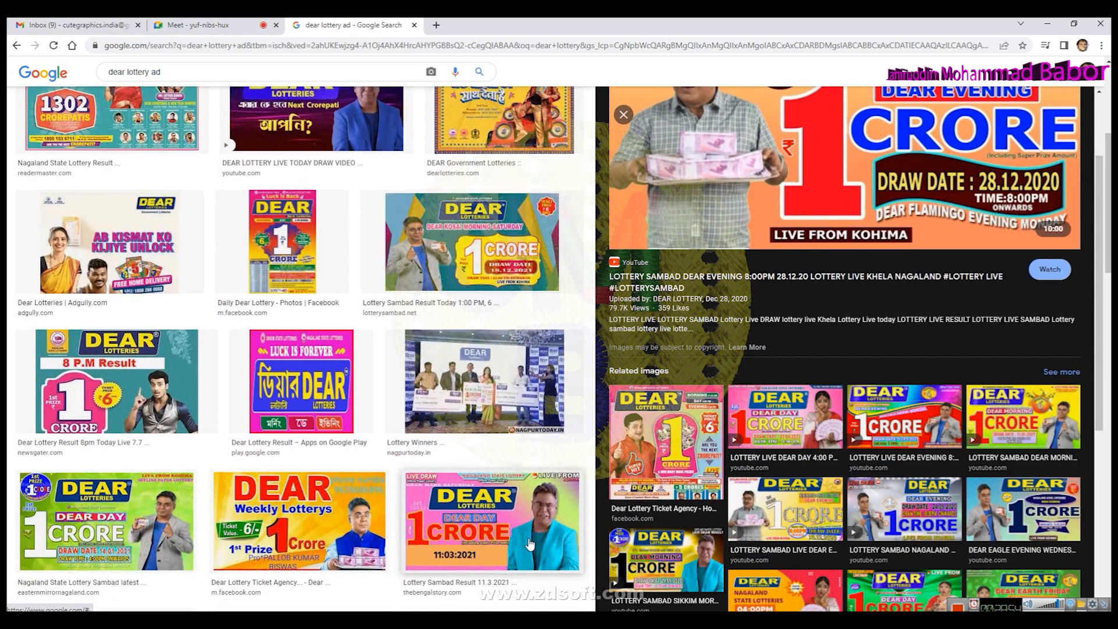
scroll(523, 544, "down", 6)
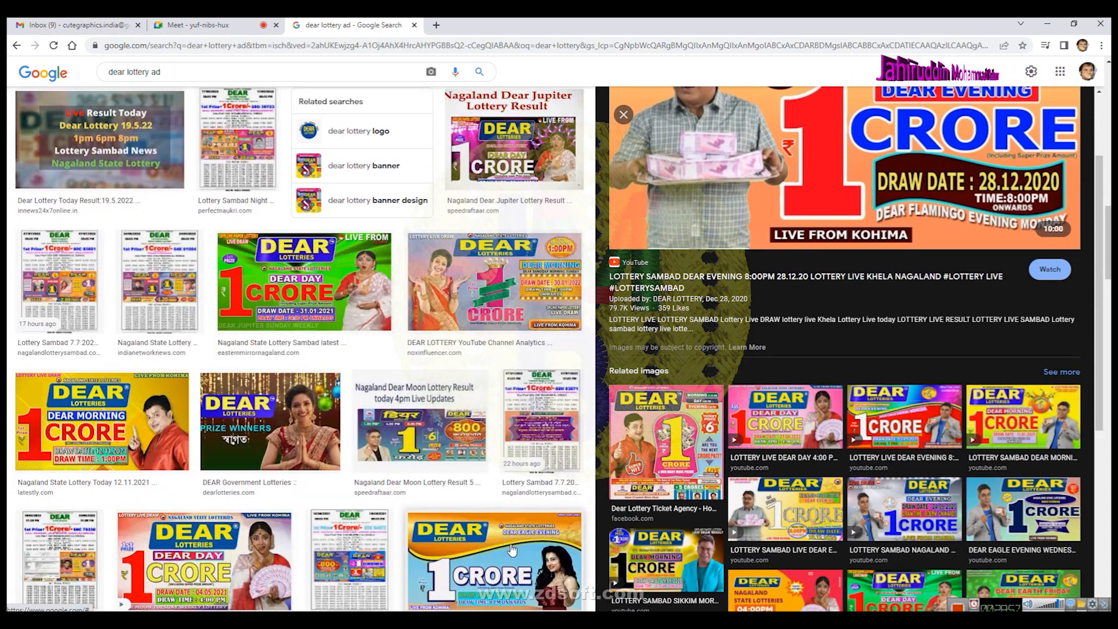
scroll(511, 550, "down", 2)
left_click(419, 306)
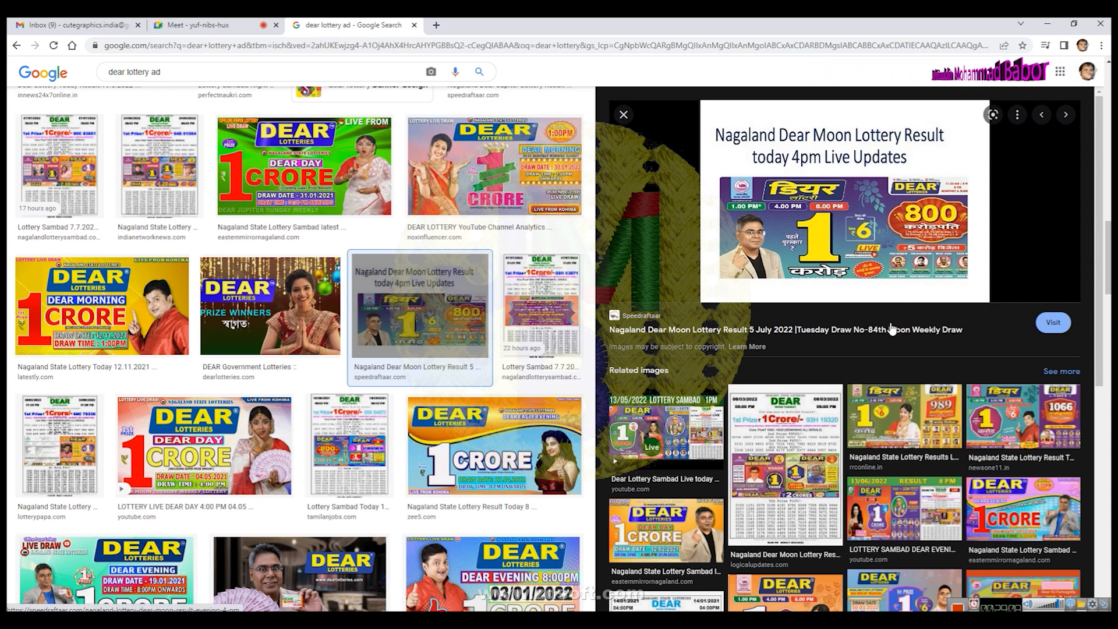
- Look through the related images and further dear lottery ad results, and open the Nagaland Dear Diwali Kali Puja Bumper ad
scroll(886, 331, "down", 6)
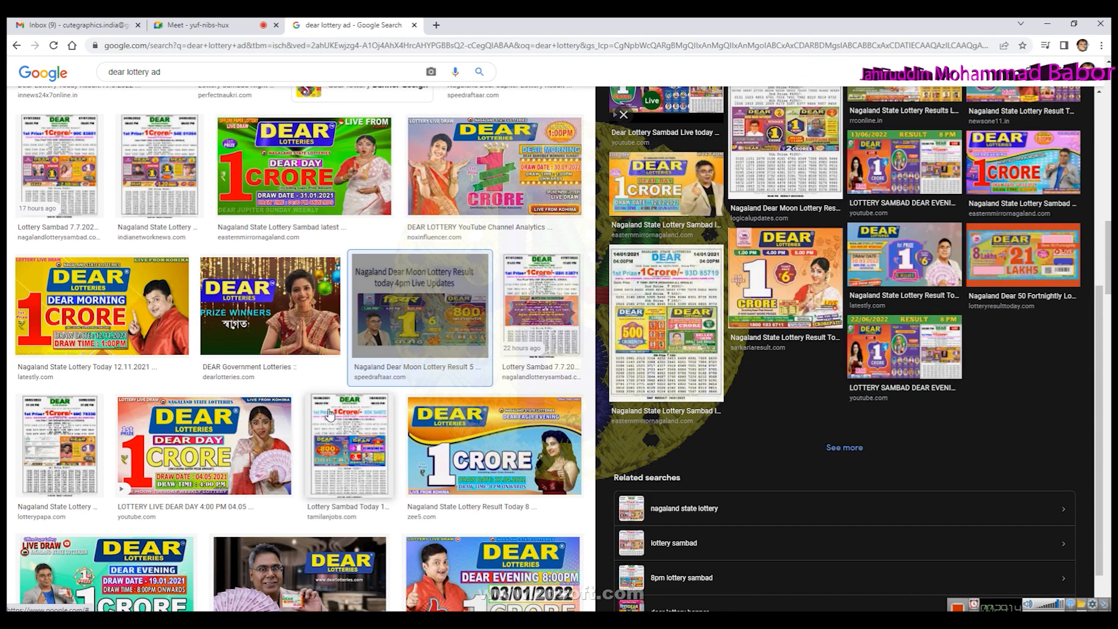
scroll(329, 415, "down", 8)
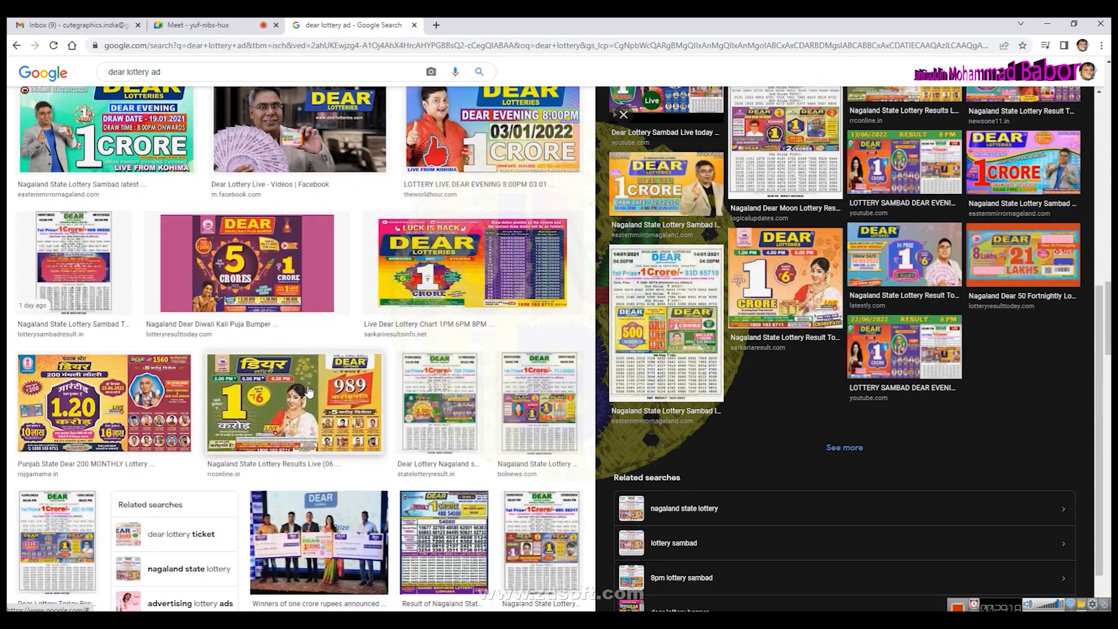
left_click(271, 291)
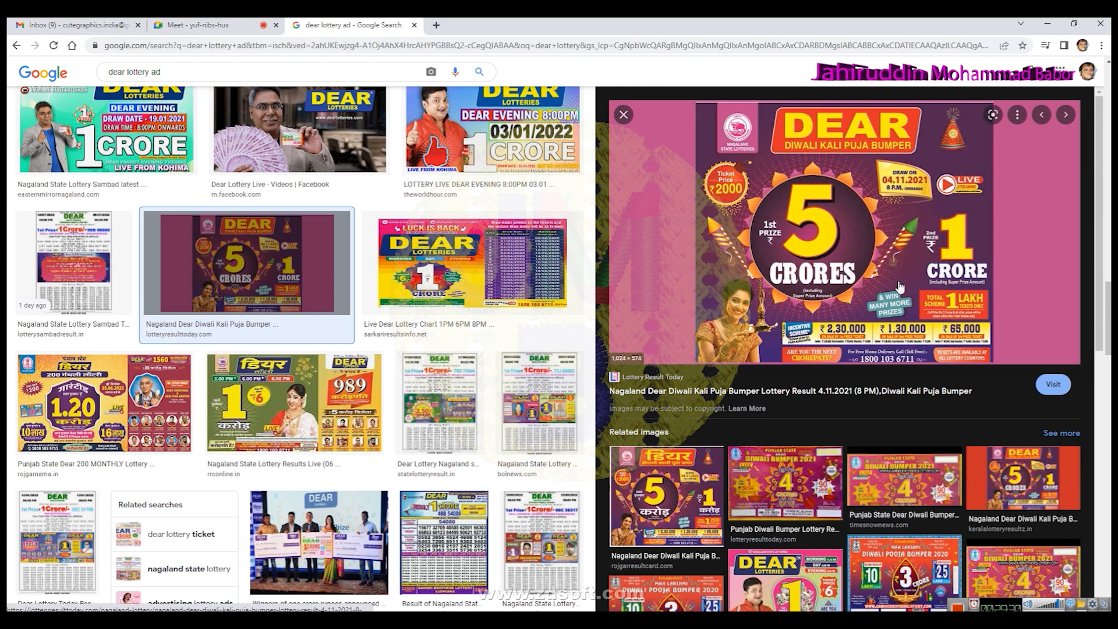
- Switch to the Untitled-1 birthday banner in CorelDRAW and move the fireworks group off the banner to about X 25.4, Y 8.8 inches
left_click(469, 619)
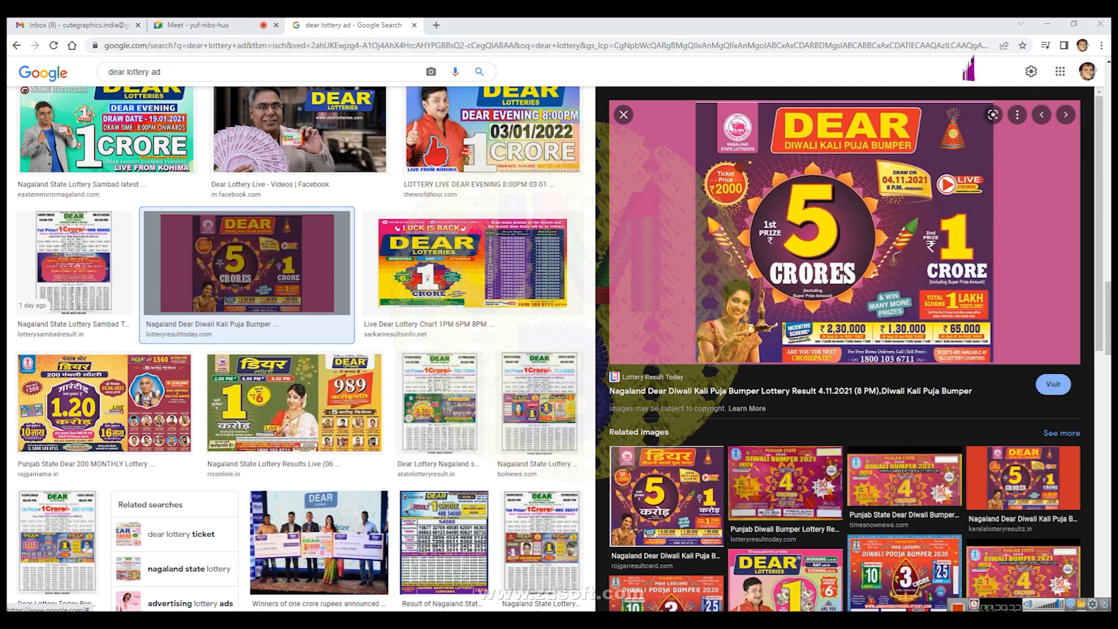
left_click(433, 580)
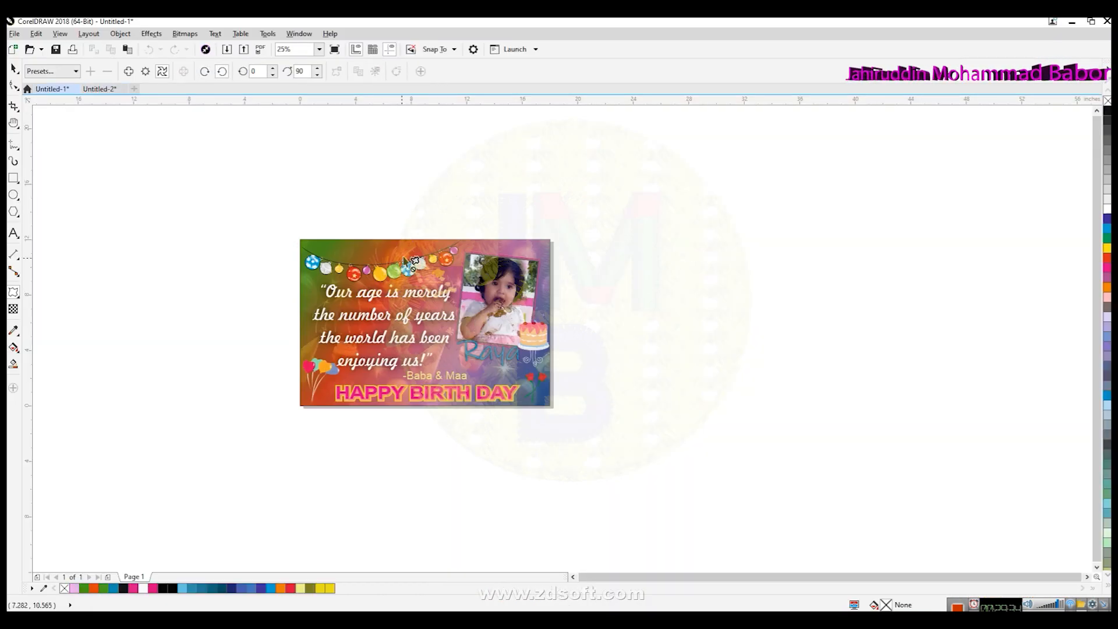
scroll(398, 322, "up", 1)
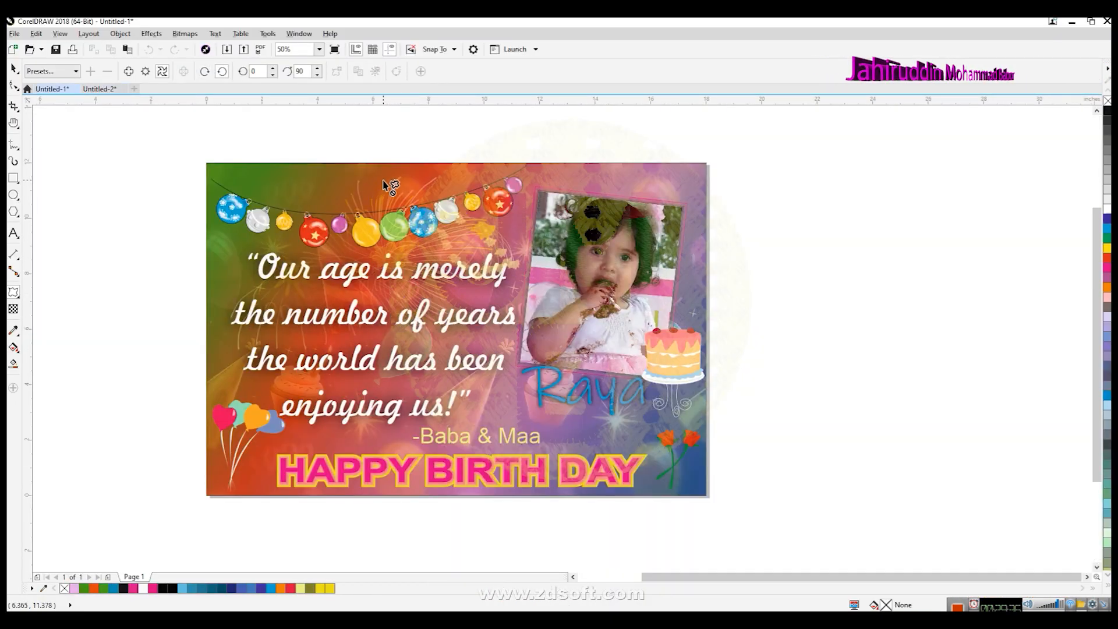
left_click(14, 69)
left_click_drag(362, 206, 913, 282)
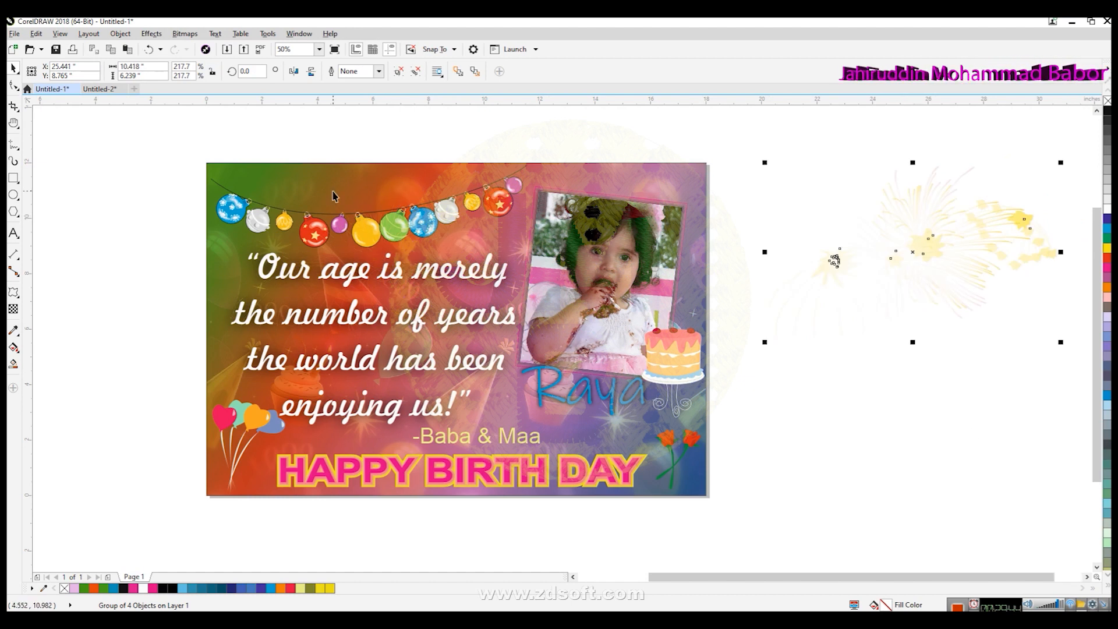
- Switch to Chrome and open the related Punjab State Dear Diwali Bumper 2021 and Rakhi Bumper 2021 ads
mouse_move(498, 609)
left_click(559, 554)
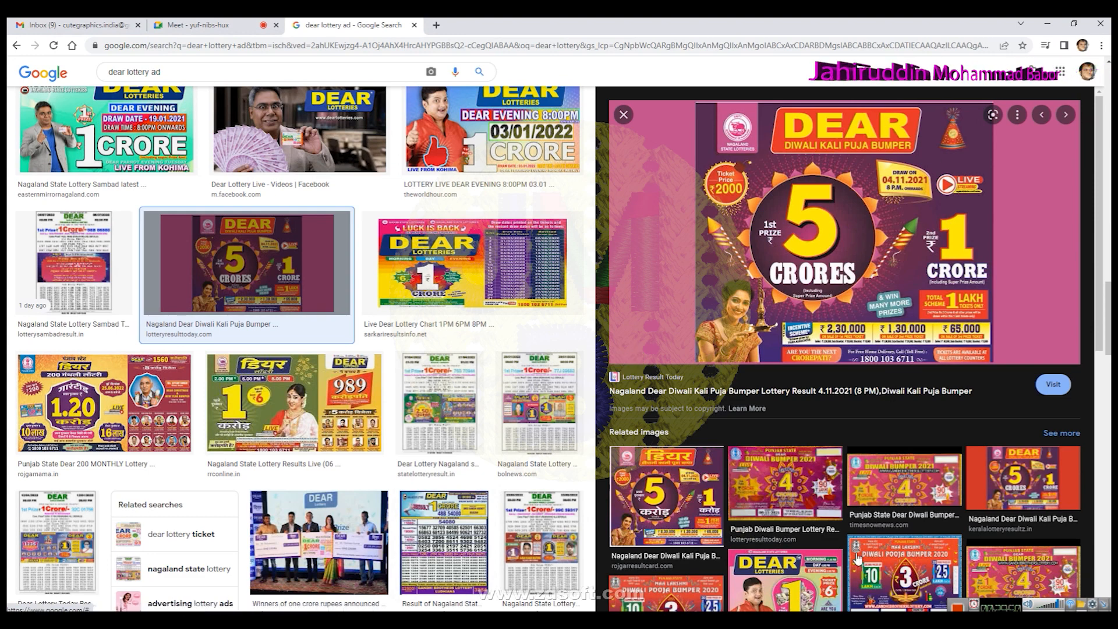
left_click(1026, 582)
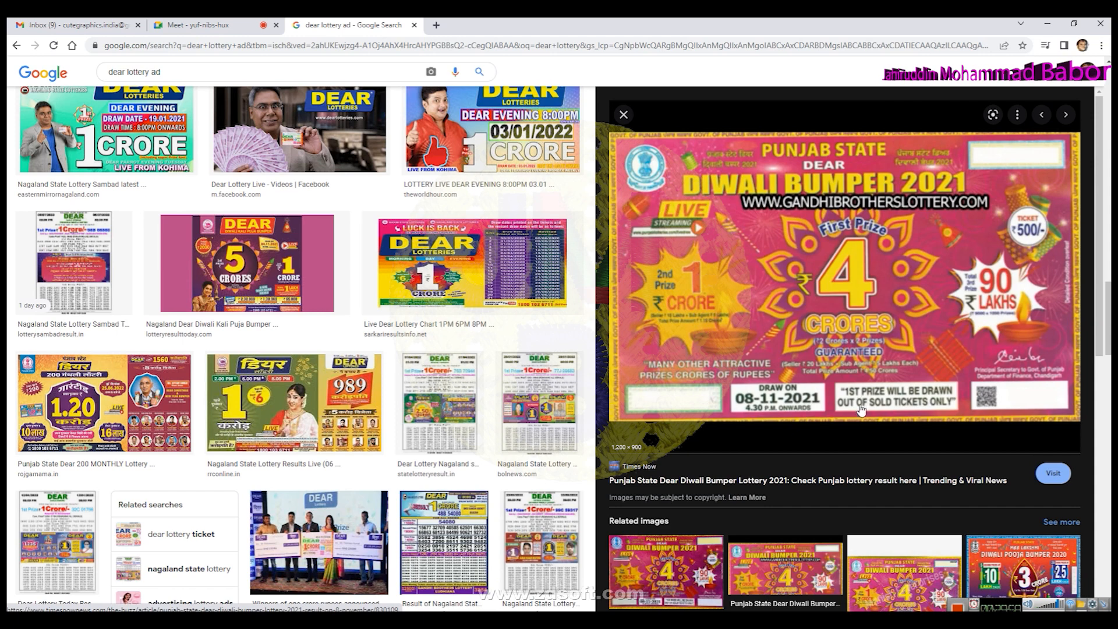
left_click_drag(1101, 227, 1103, 383)
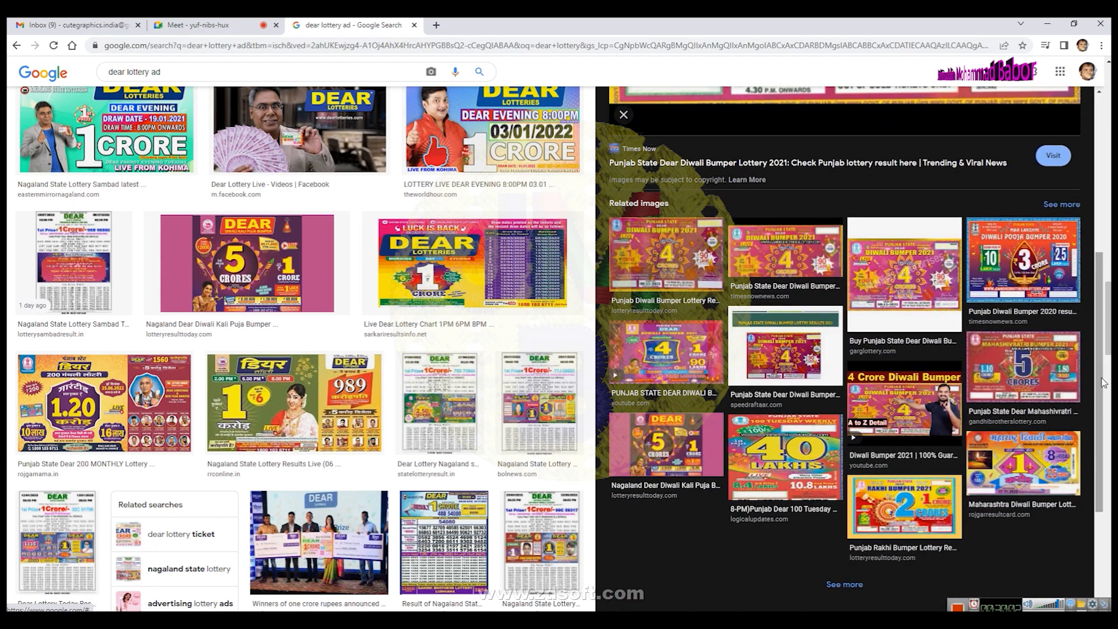
left_click(885, 524)
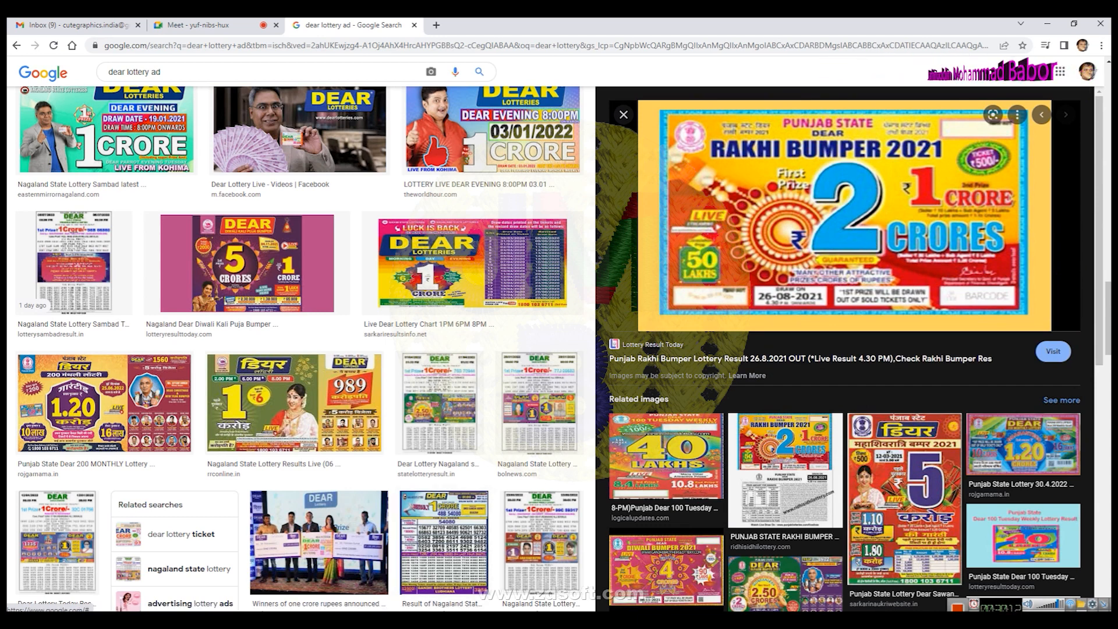
- Switch to the Untitled-2 drawing in CorelDRAW and add the Arial text "2" below the page, enlarged to about 3,000 pt
left_click(529, 587)
key("F8")
left_click(358, 426)
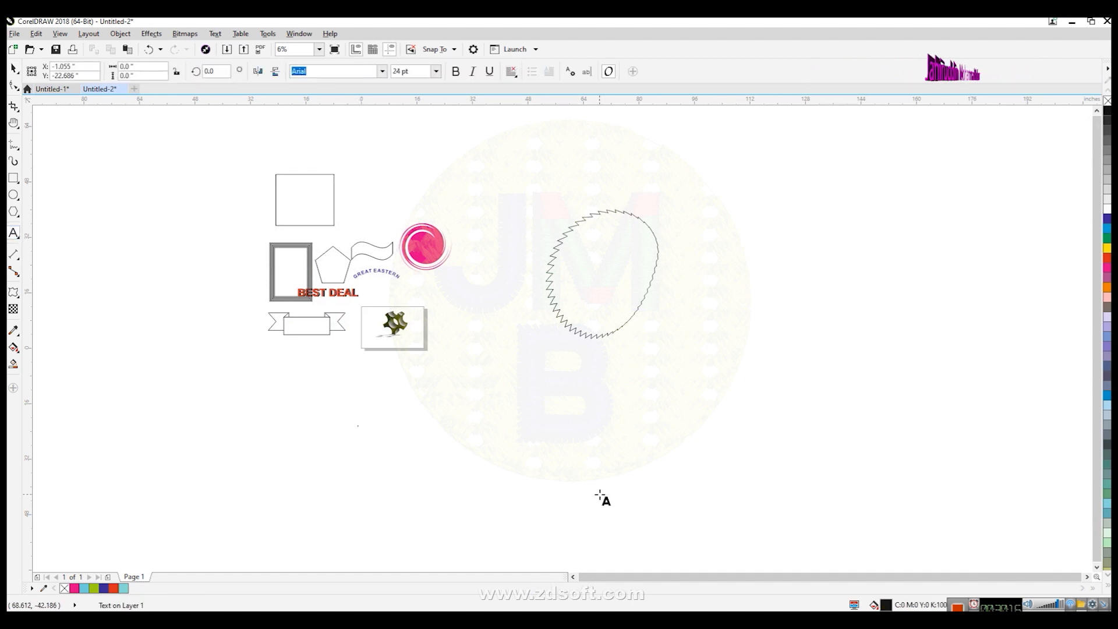
type("N")
left_click(14, 69)
left_click_drag(363, 432, 519, 534)
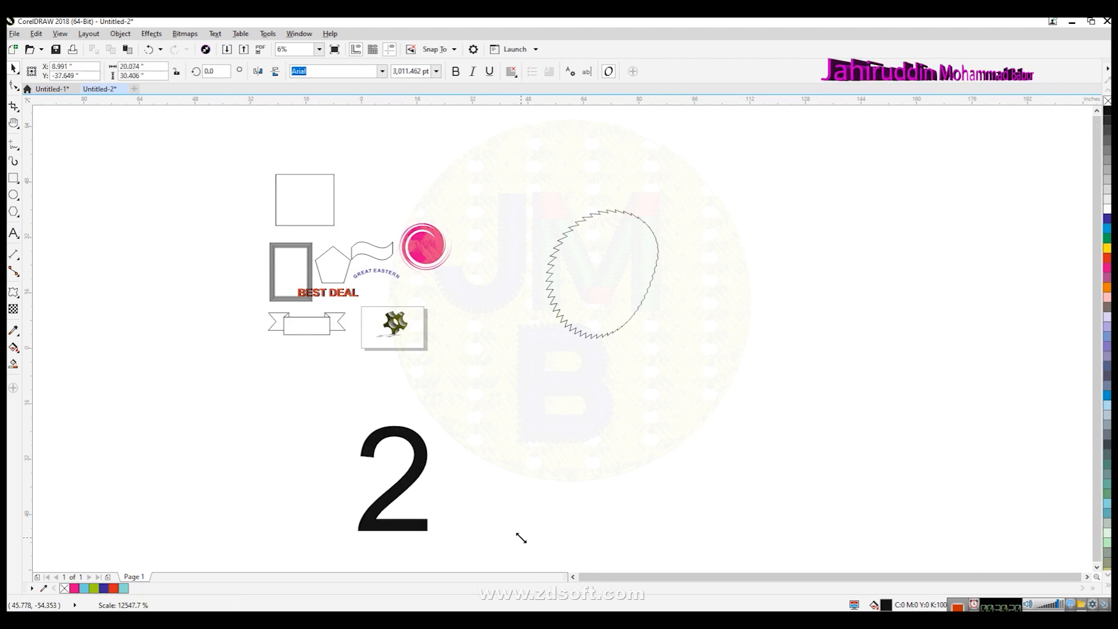
- Make the large 2 bold with a cyan fill and move it up closer to the page
key("ctrl+b")
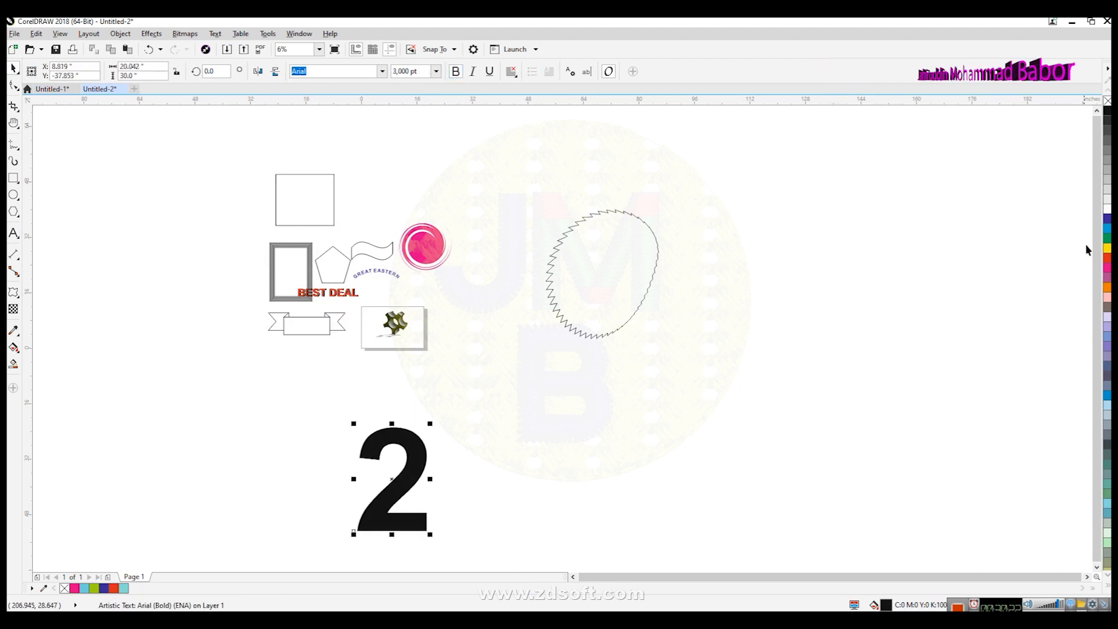
left_click(1108, 229)
left_click_drag(419, 464, 425, 422)
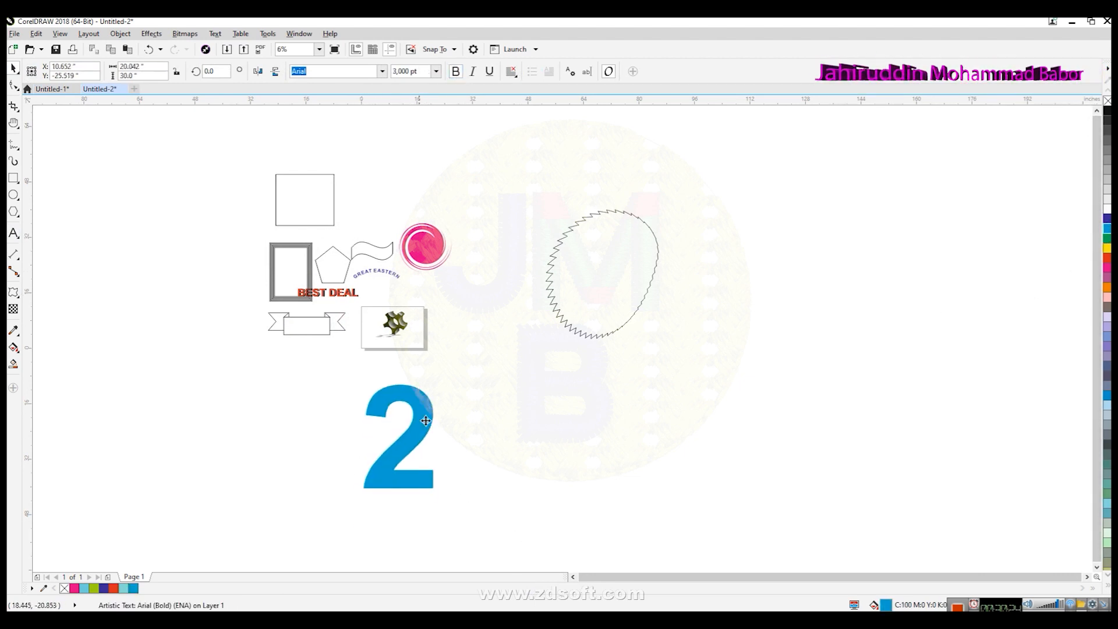
- Apply an outside contour to the 2 with 5 steps at about 0.288 inch offset, blending to dark blue
left_click(11, 294)
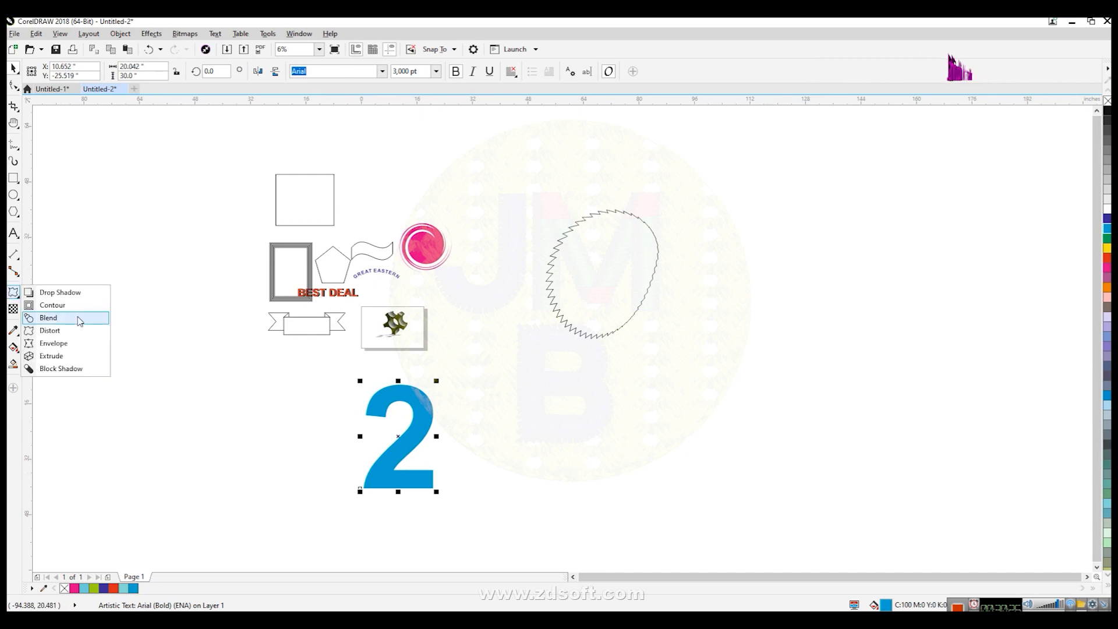
left_click(68, 304)
left_click_drag(425, 407, 454, 435)
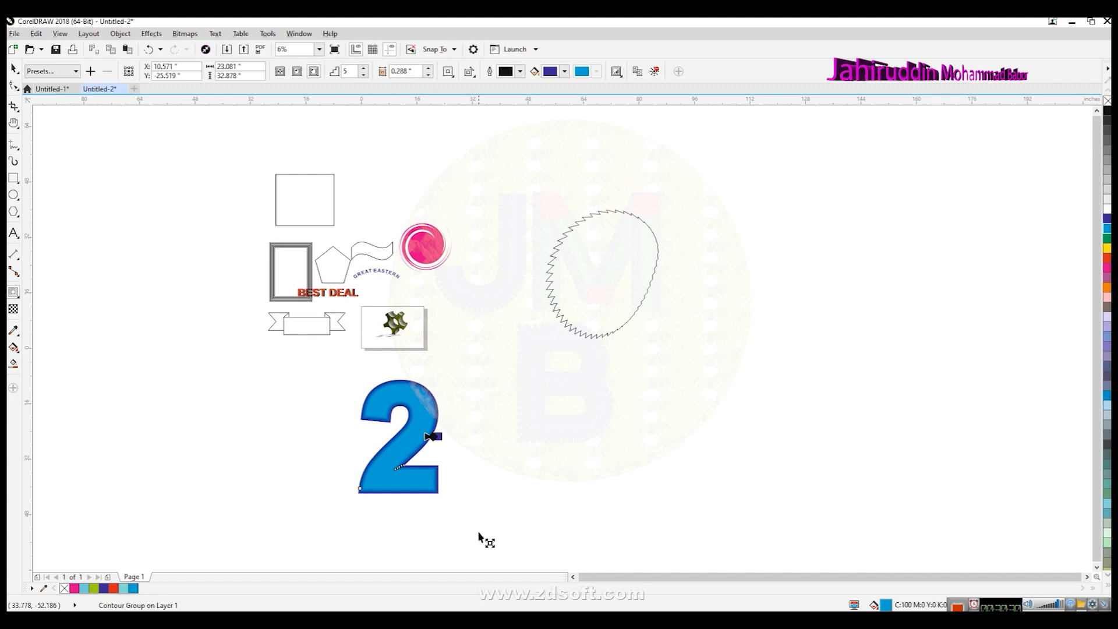
scroll(413, 486, "up", 2)
scroll(407, 478, "down", 2)
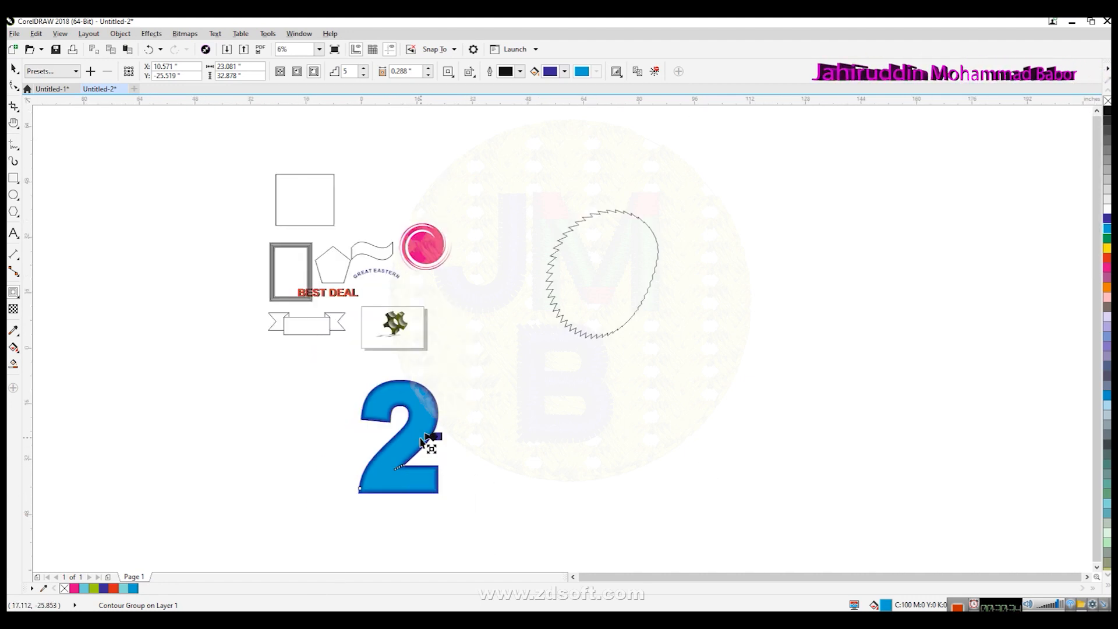
- Switch to Chrome, open the Punjab State Mahashivratri Bumper 2021 ad and examine more related lottery ads and search results
mouse_move(501, 606)
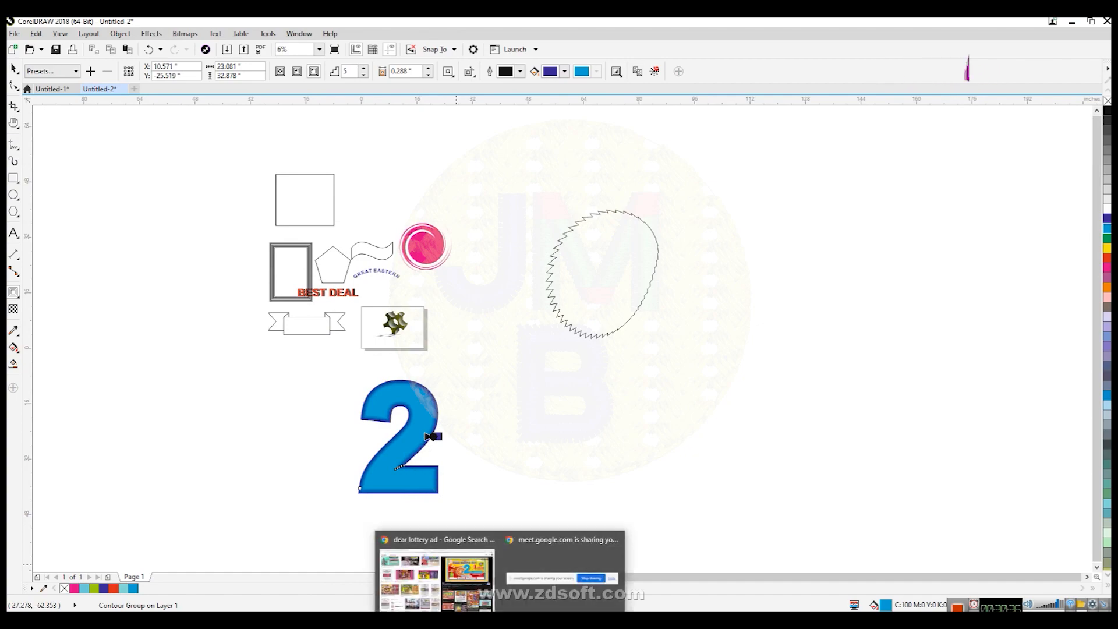
left_click(437, 576)
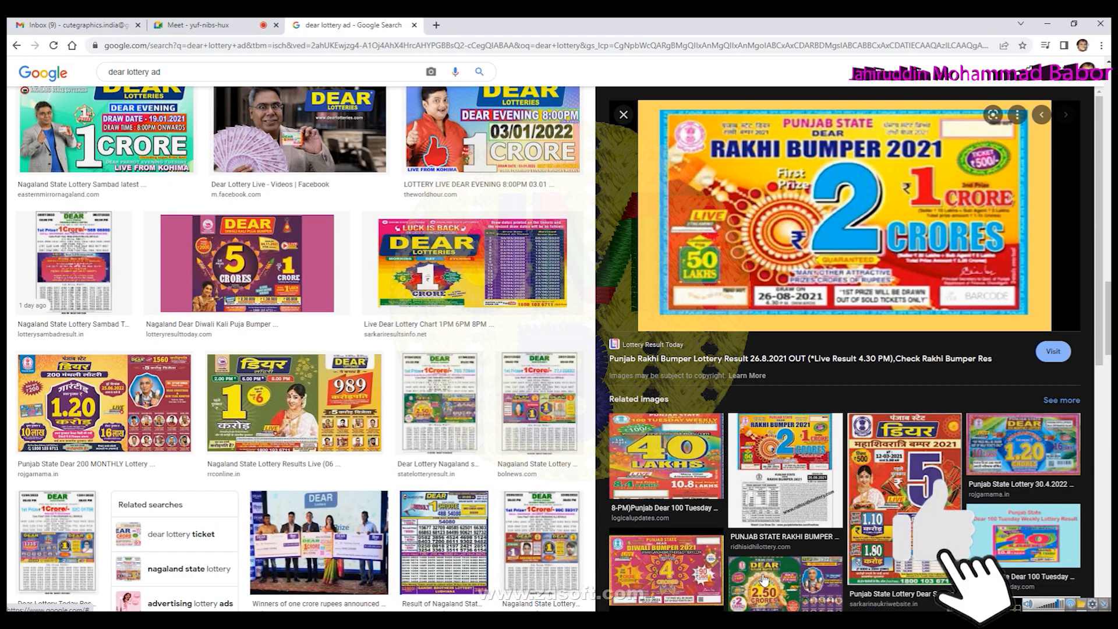
left_click(891, 478)
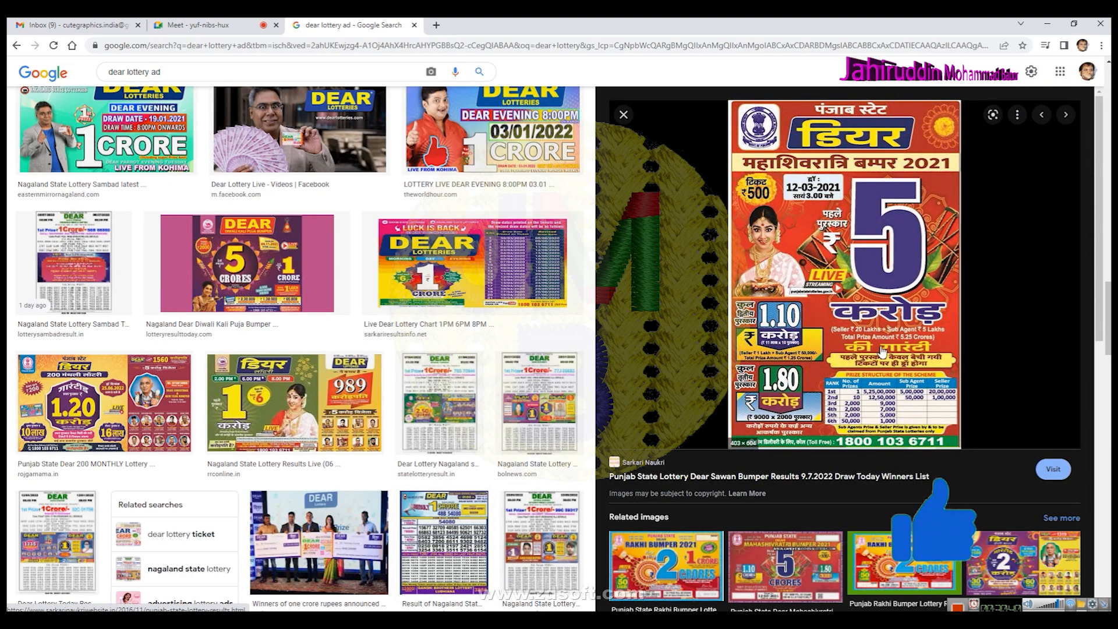
scroll(878, 364, "down", 2)
scroll(879, 361, "down", 4)
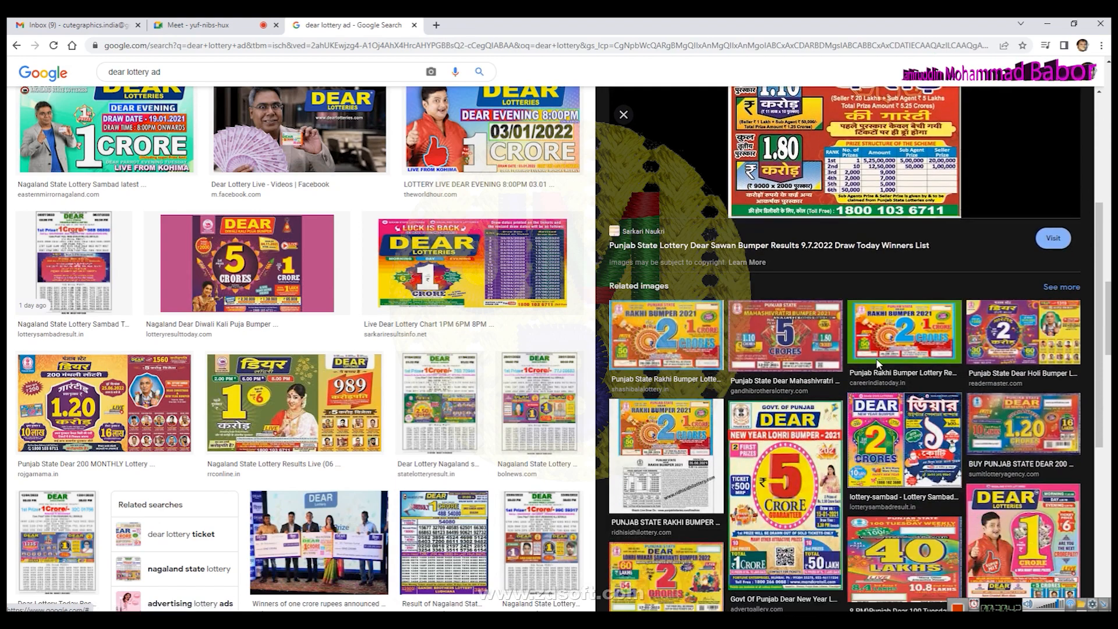
scroll(877, 368, "down", 2)
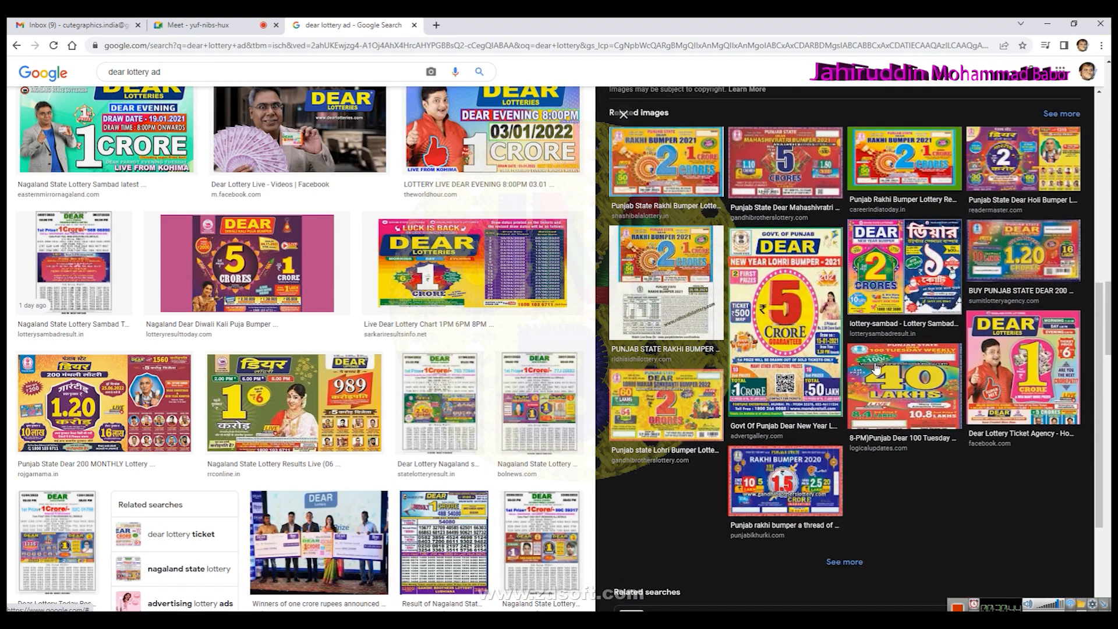
scroll(686, 467, "down", 2)
scroll(380, 481, "down", 8)
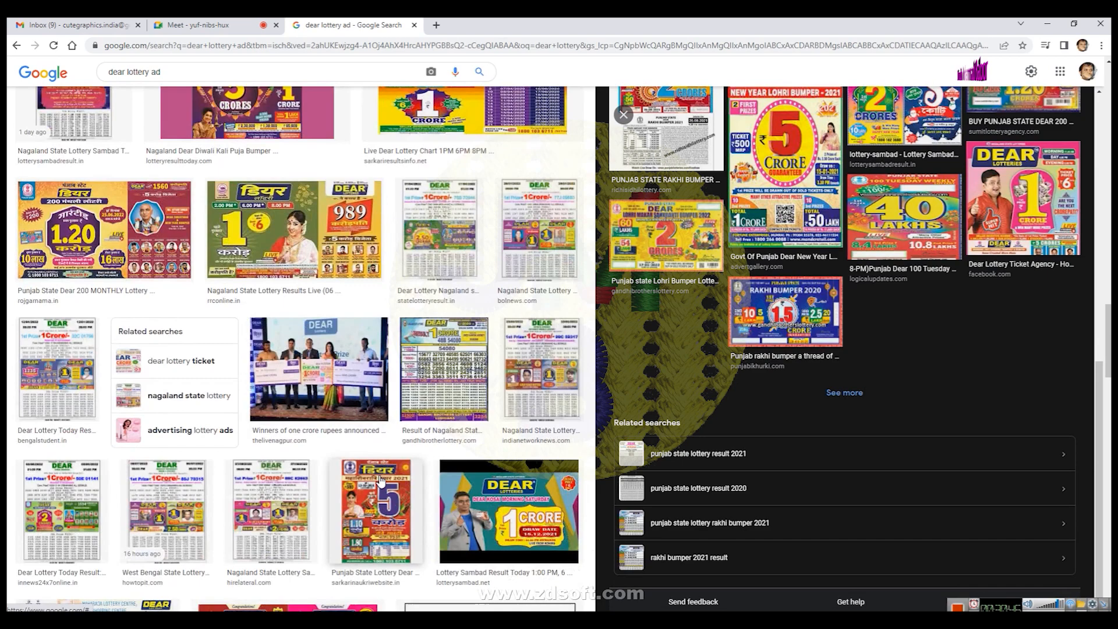
scroll(380, 481, "down", 6)
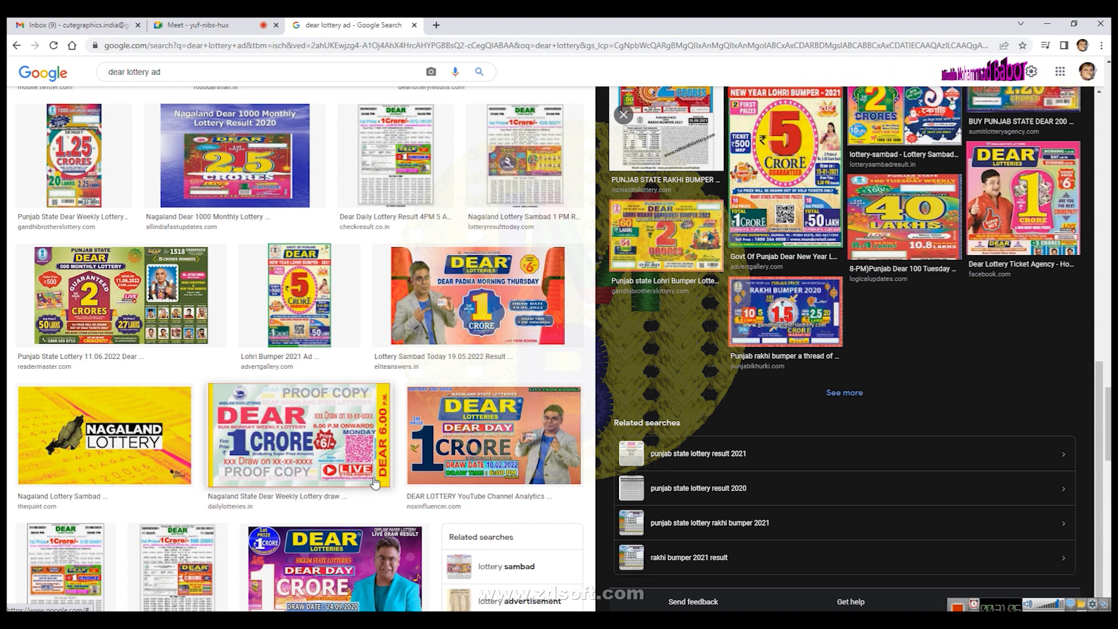
scroll(146, 446, "down", 3)
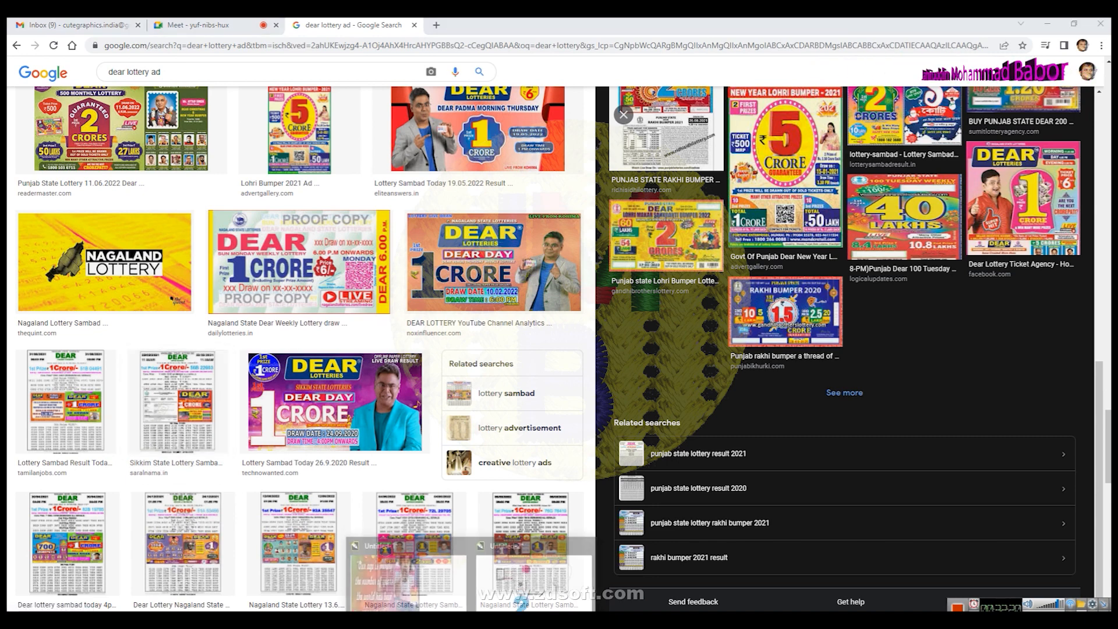
- Switch to the Untitled-2 drawing in CorelDRAW and look over the contoured 2, banner, gear and text effects
left_click(499, 583)
scroll(412, 325, "up", 4)
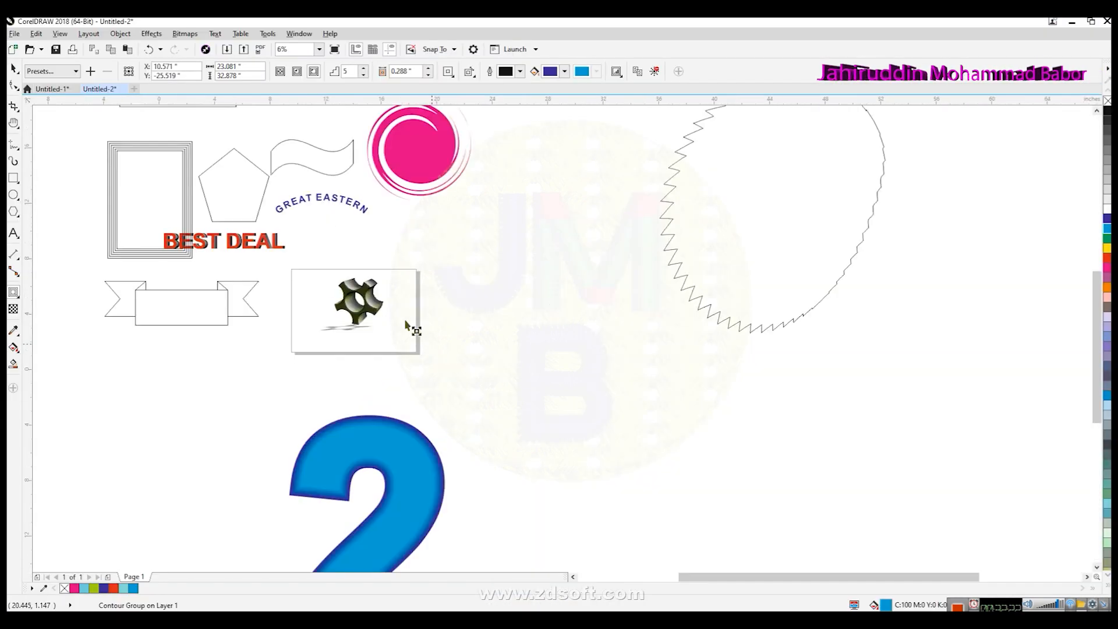
left_click(574, 577)
left_click(573, 577)
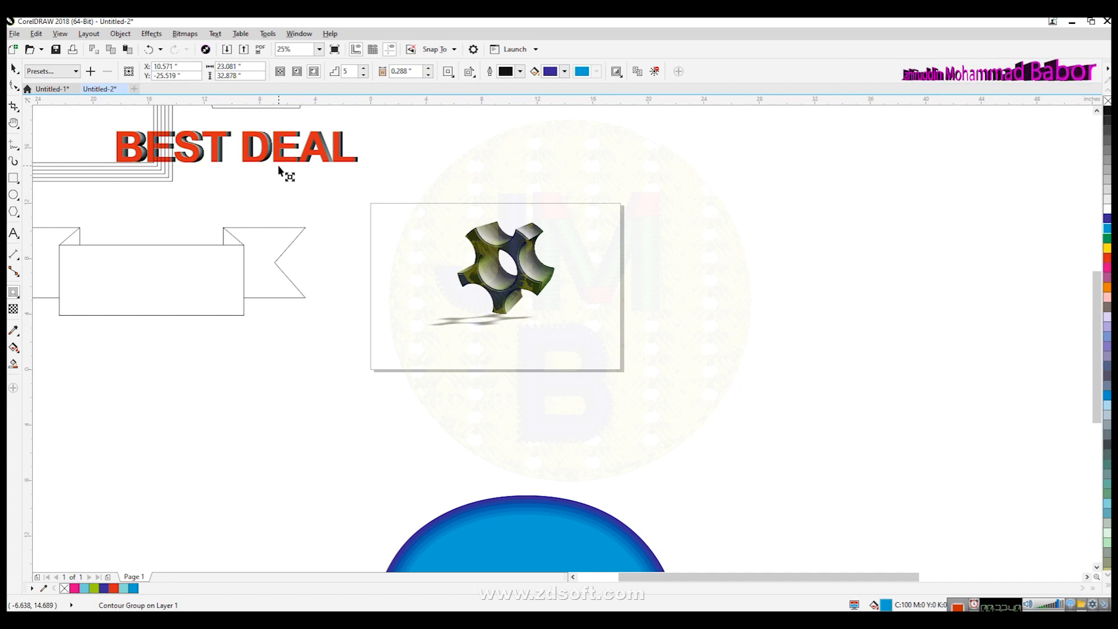
scroll(419, 302, "down", 5)
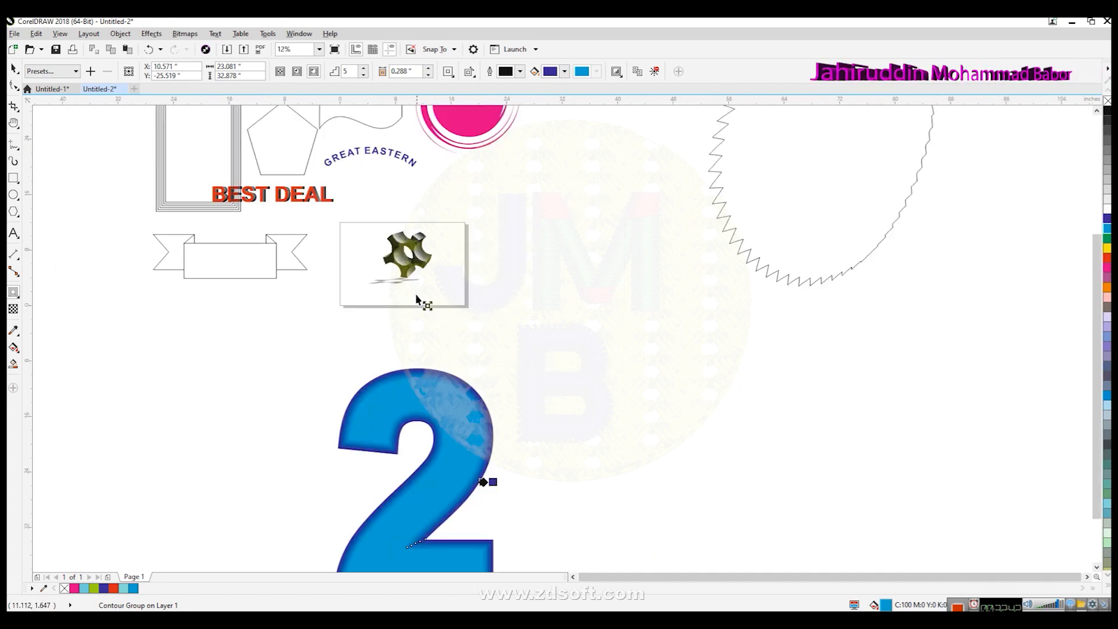
scroll(390, 285, "up", 5)
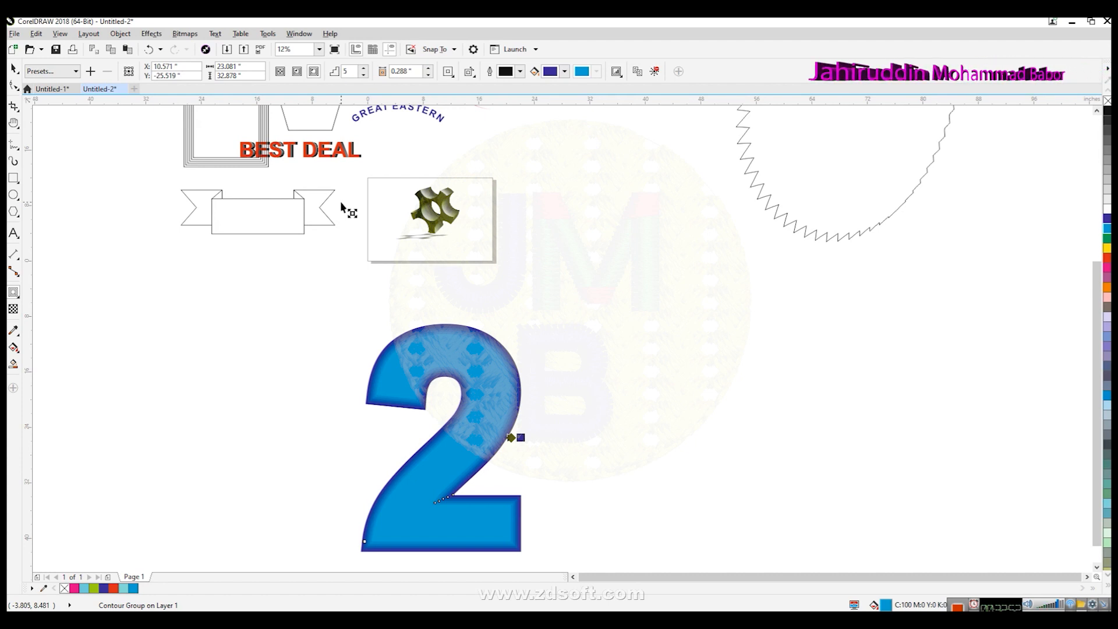
left_click(958, 606)
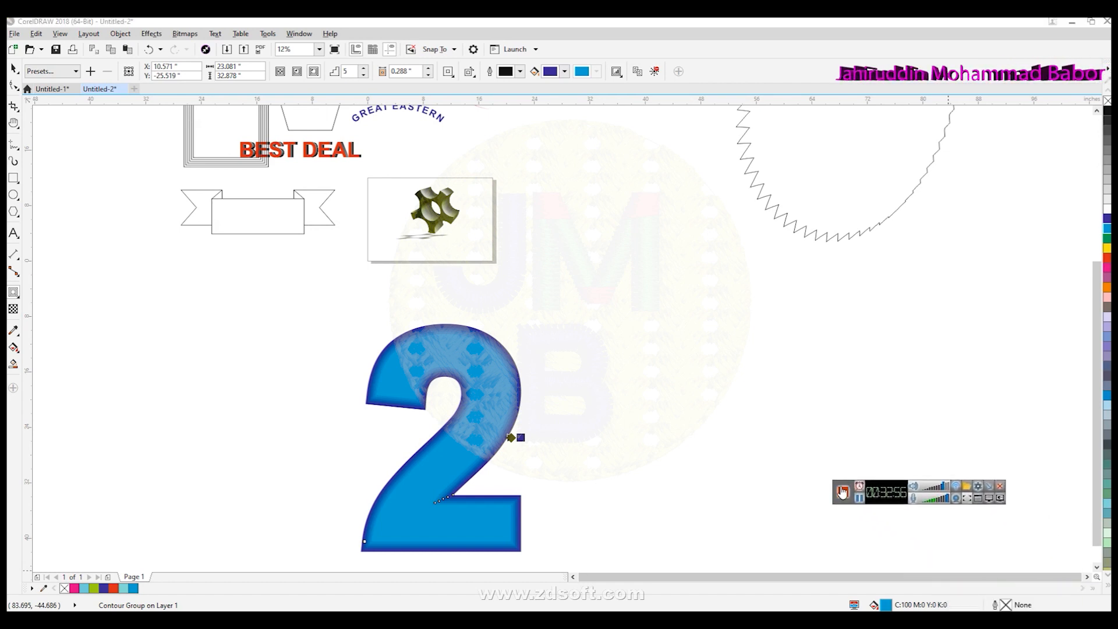